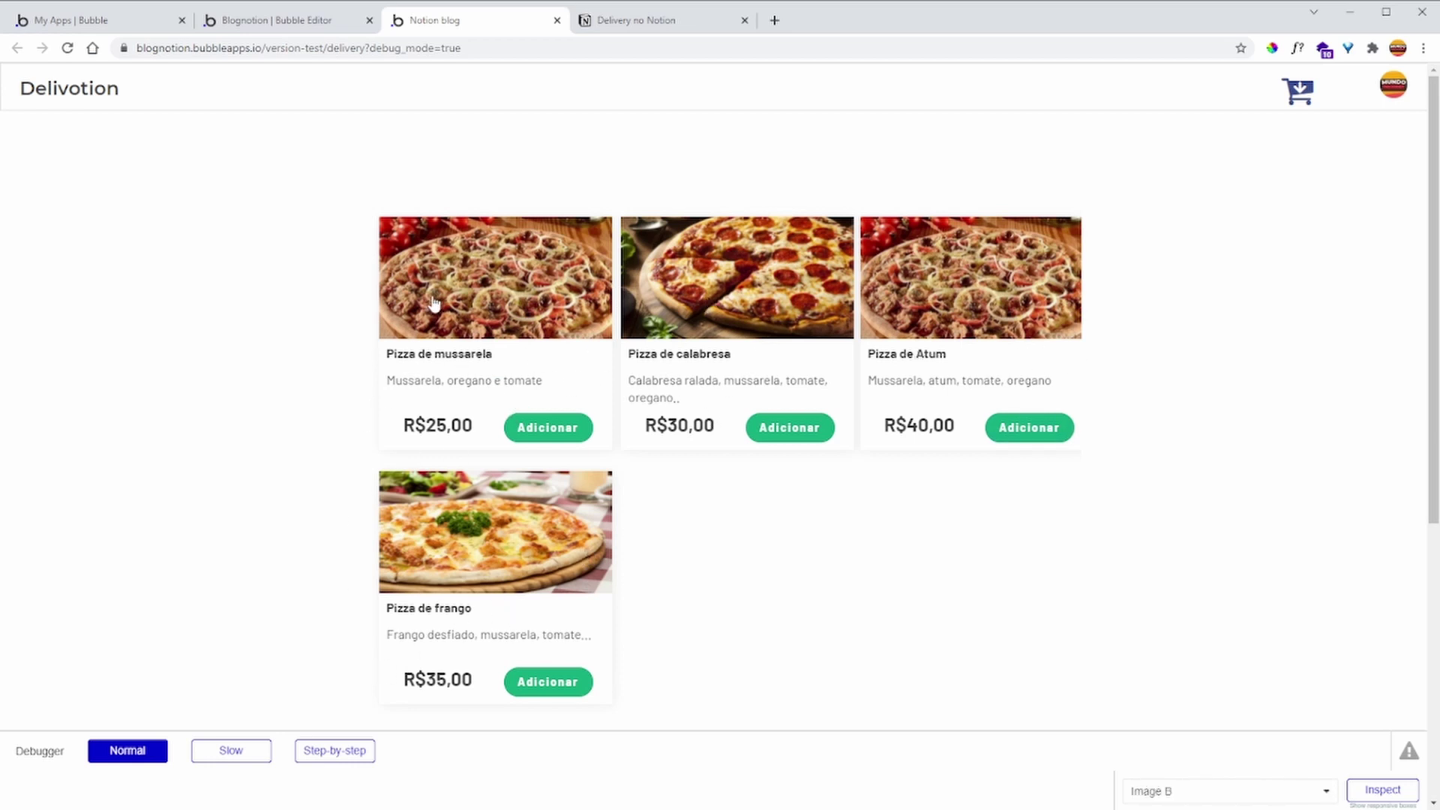
# Add Pizza de mussarela to the cart, and remove both mussarela pizzas from the cart's product list
pyautogui.click(538, 433)
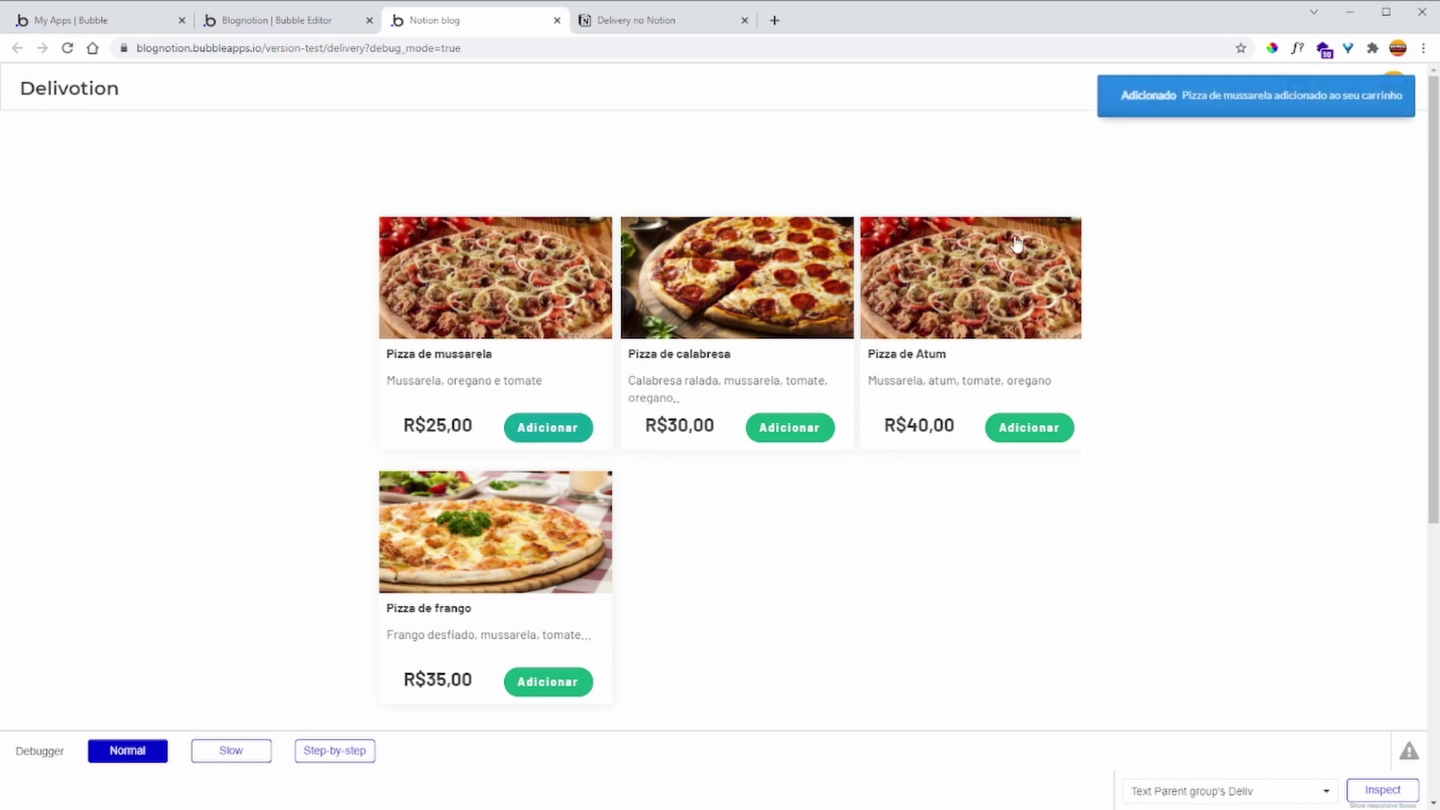
pyautogui.click(1291, 93)
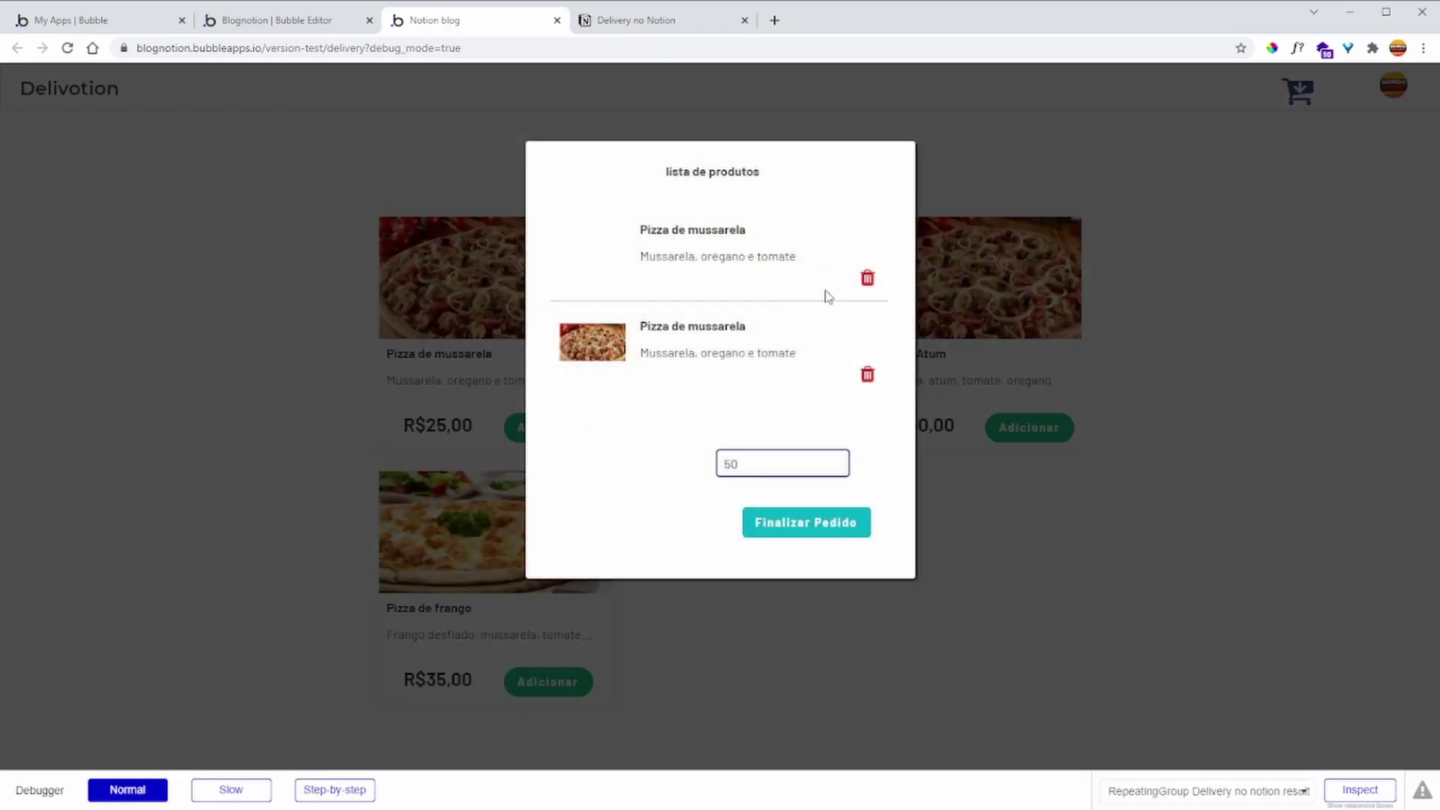
pyautogui.click(867, 277)
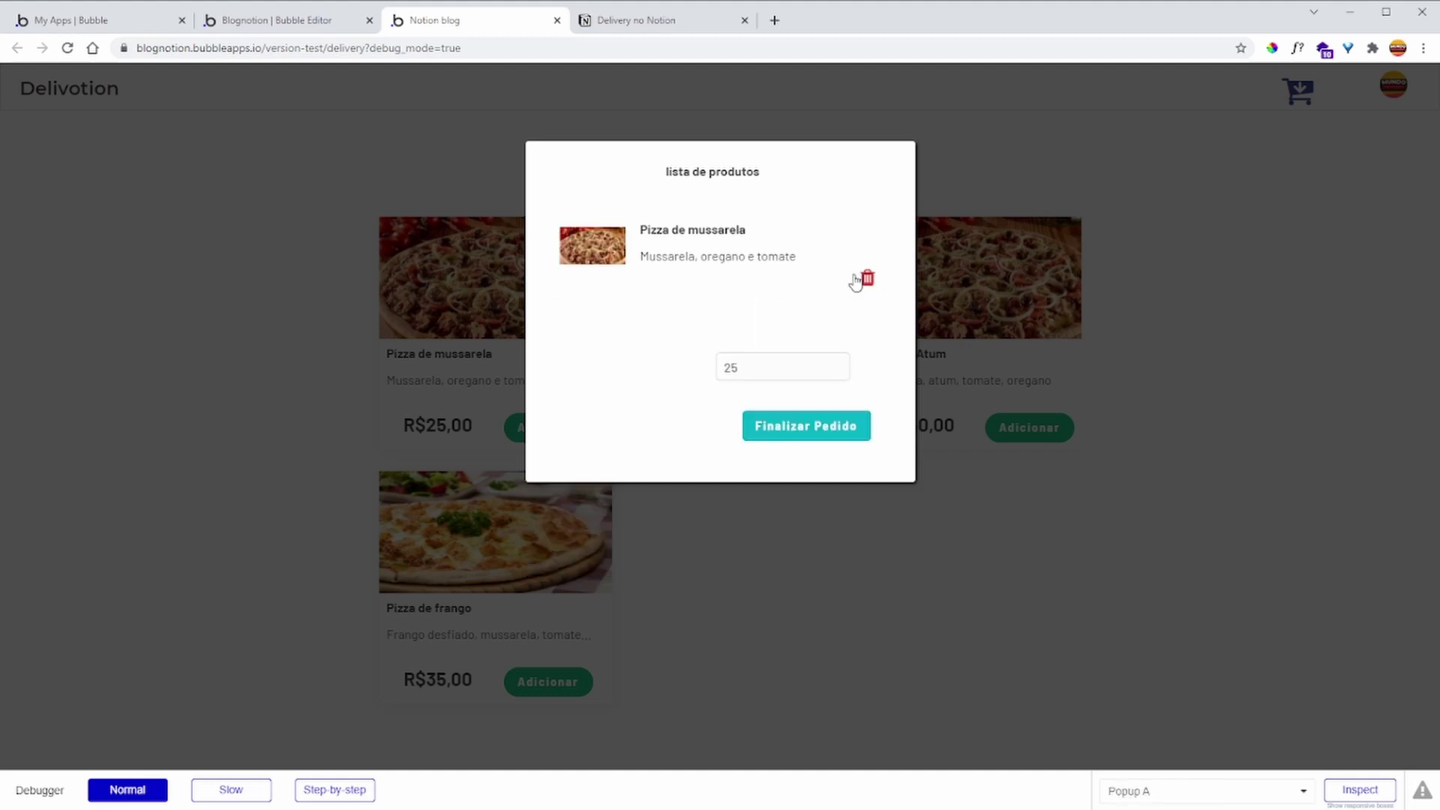
pyautogui.click(867, 278)
pyautogui.click(1031, 152)
# Add Pizza de Atum to the cart and finalize the order
pyautogui.click(1043, 428)
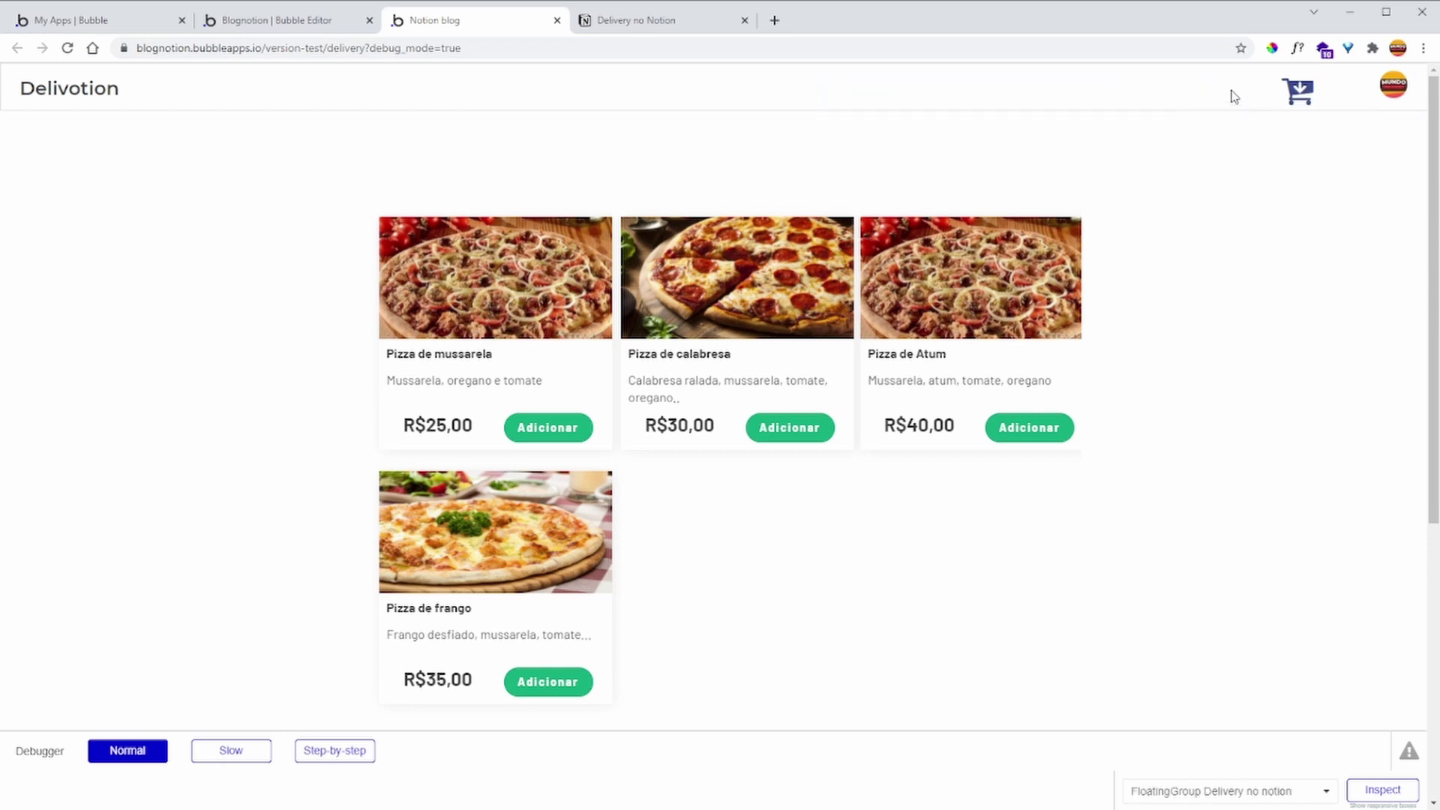
pyautogui.click(1302, 90)
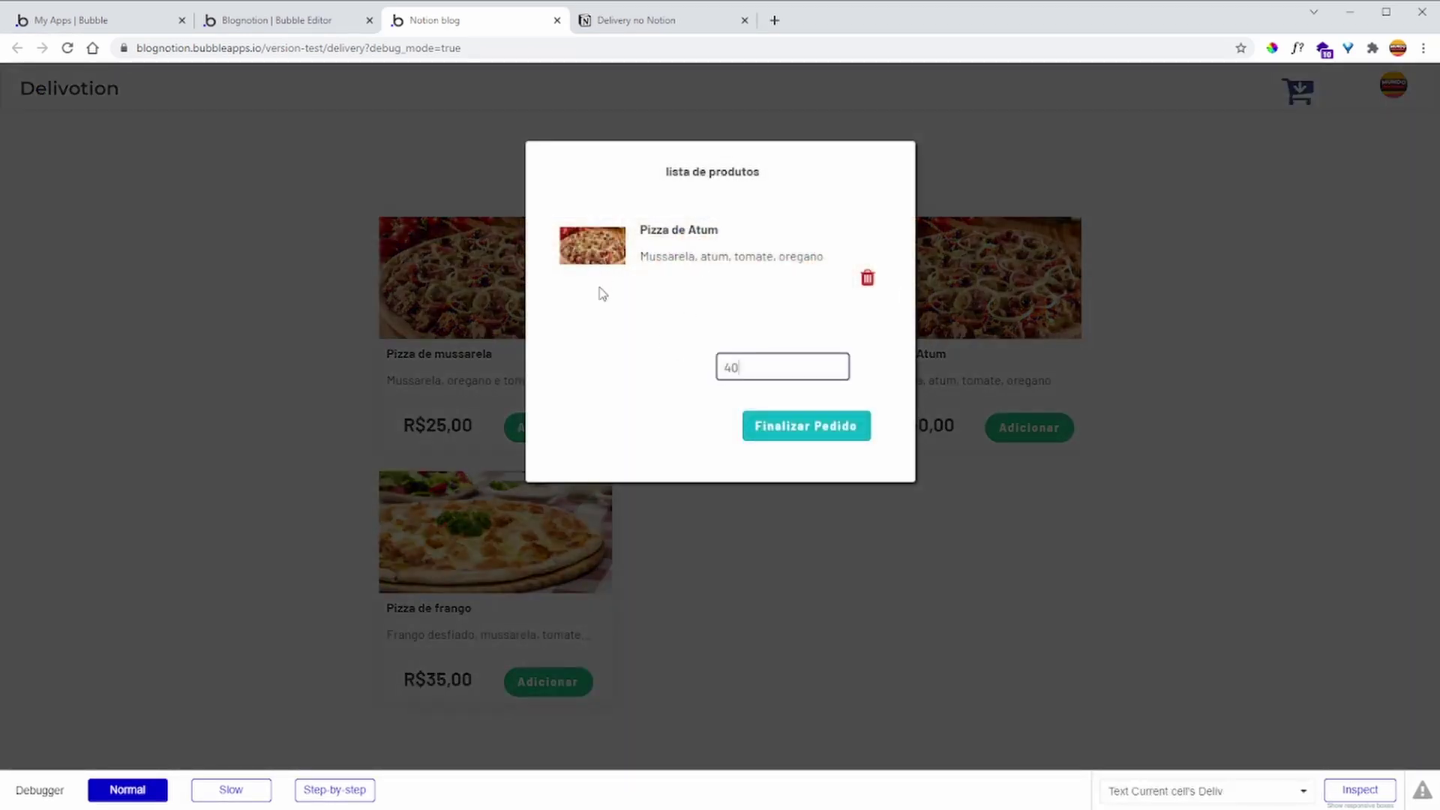
pyautogui.click(813, 438)
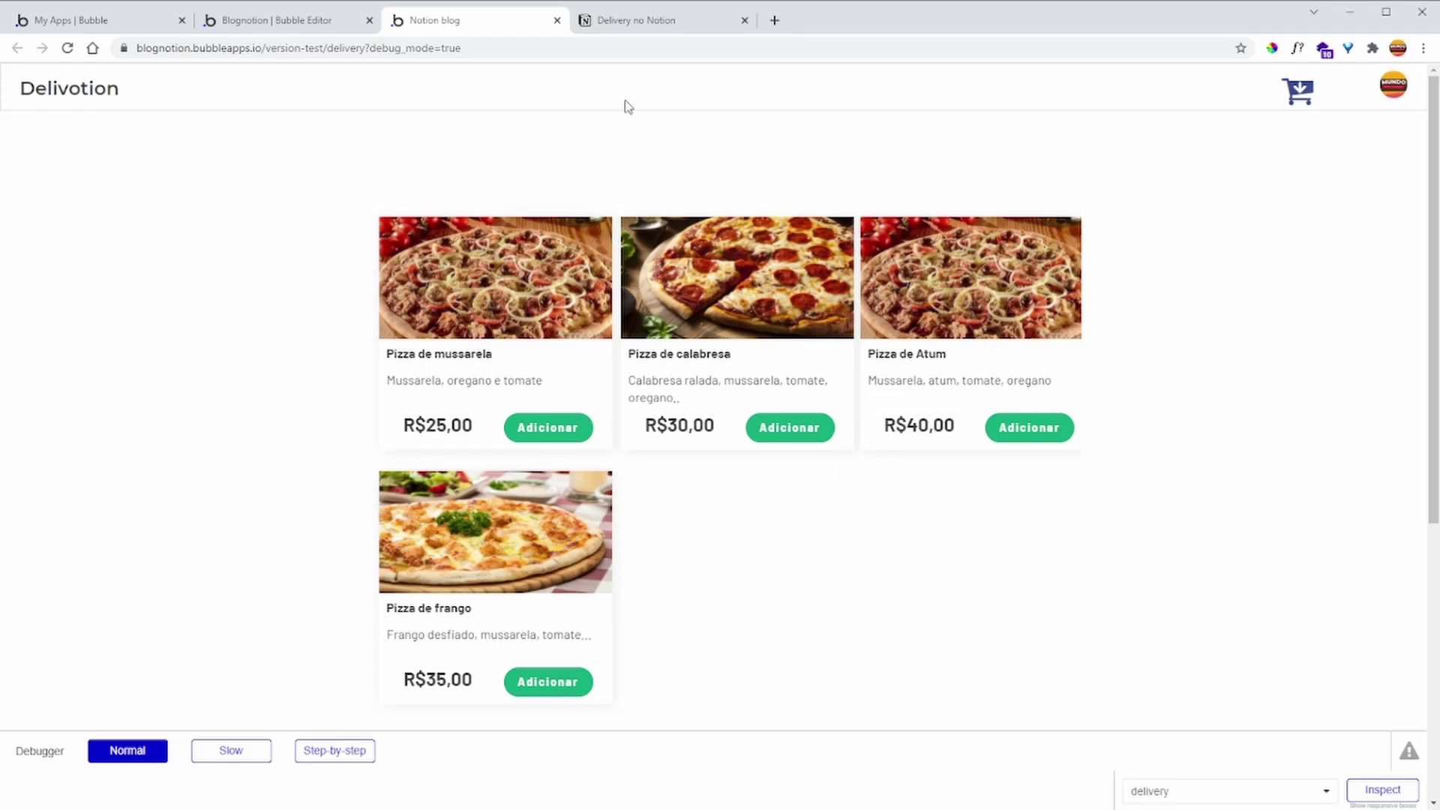
# Search Google for "notion api" in a new browser tab and open the Notion API developer site
pyautogui.click(652, 27)
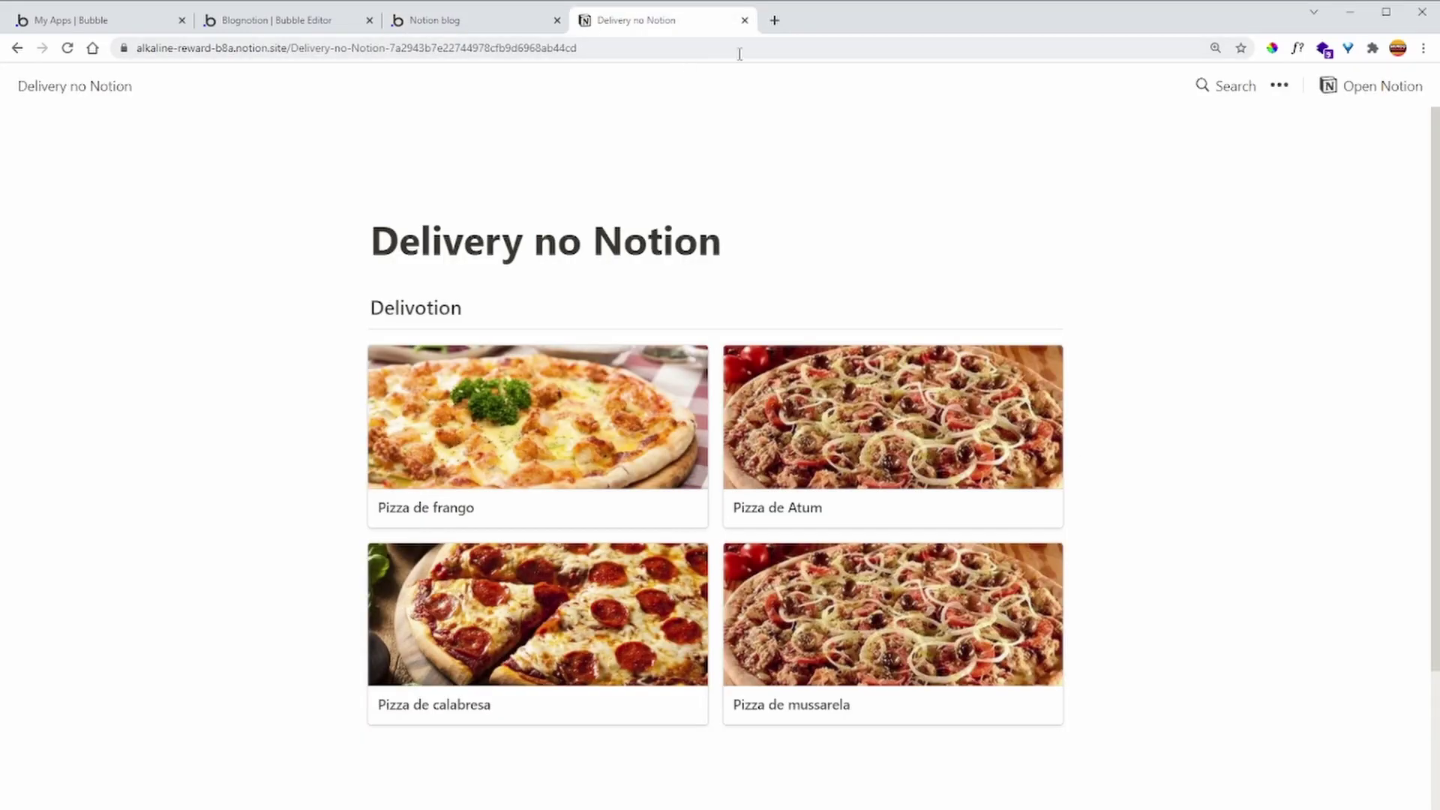
pyautogui.click(774, 20)
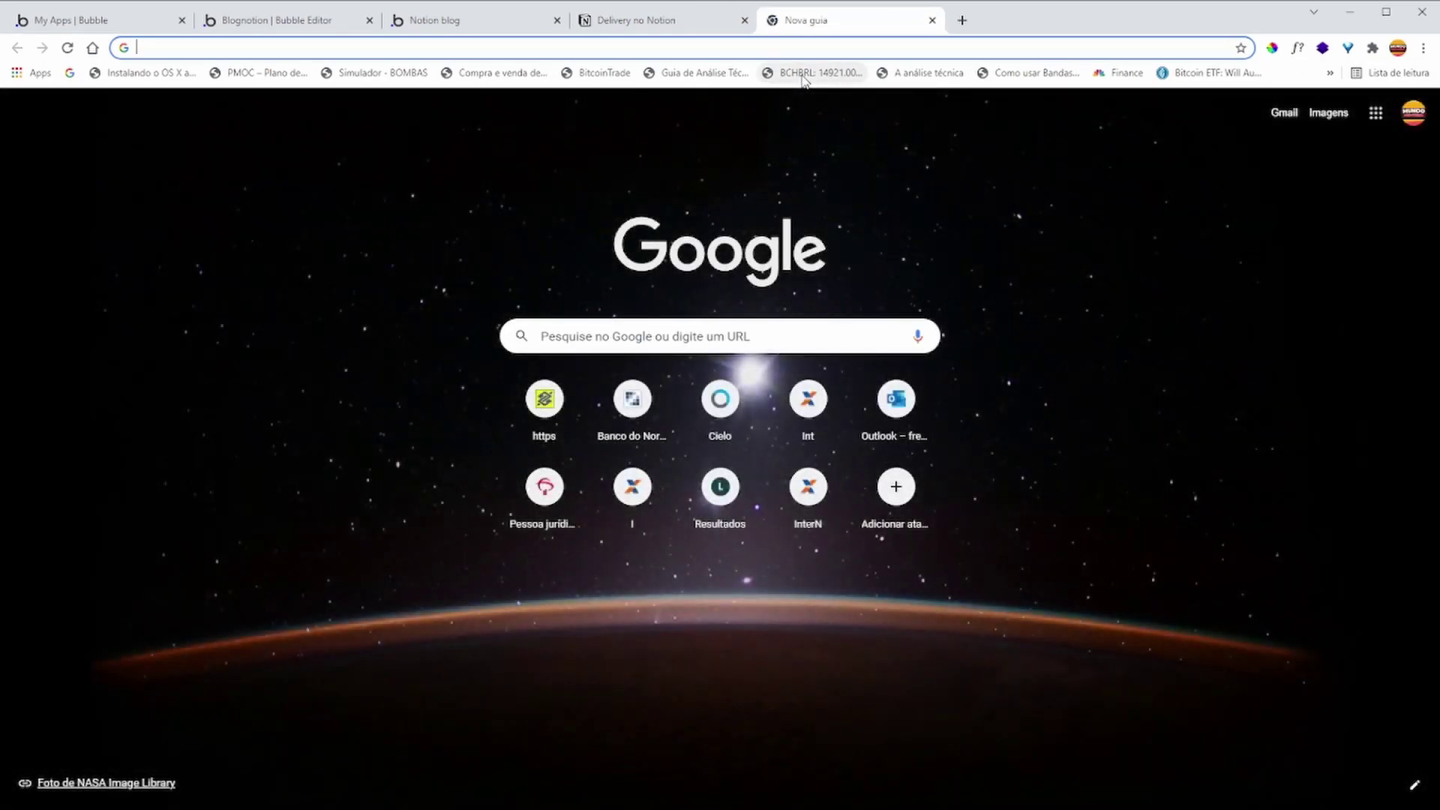
pyautogui.write('notion api')
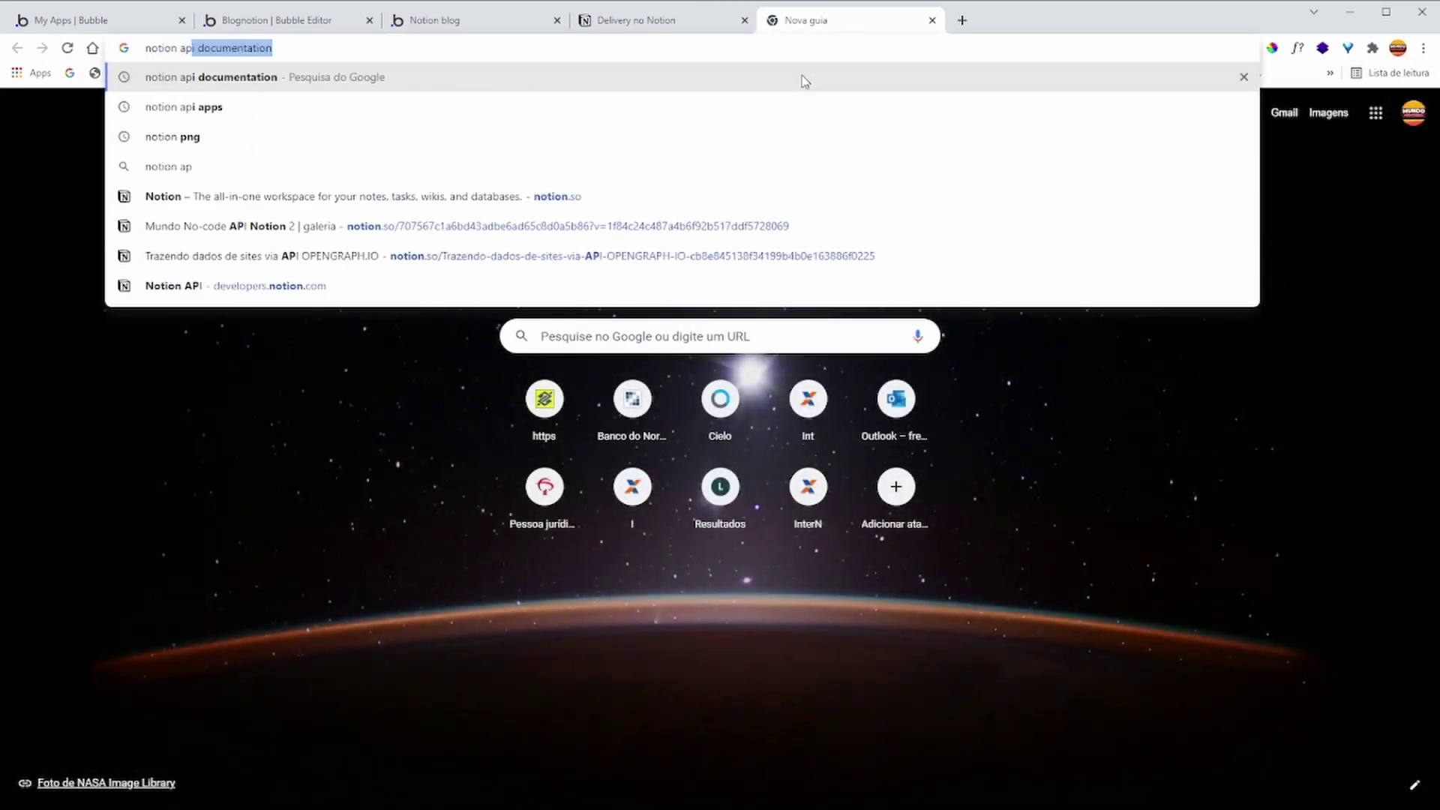
pyautogui.press('Delete')
pyautogui.press('Return')
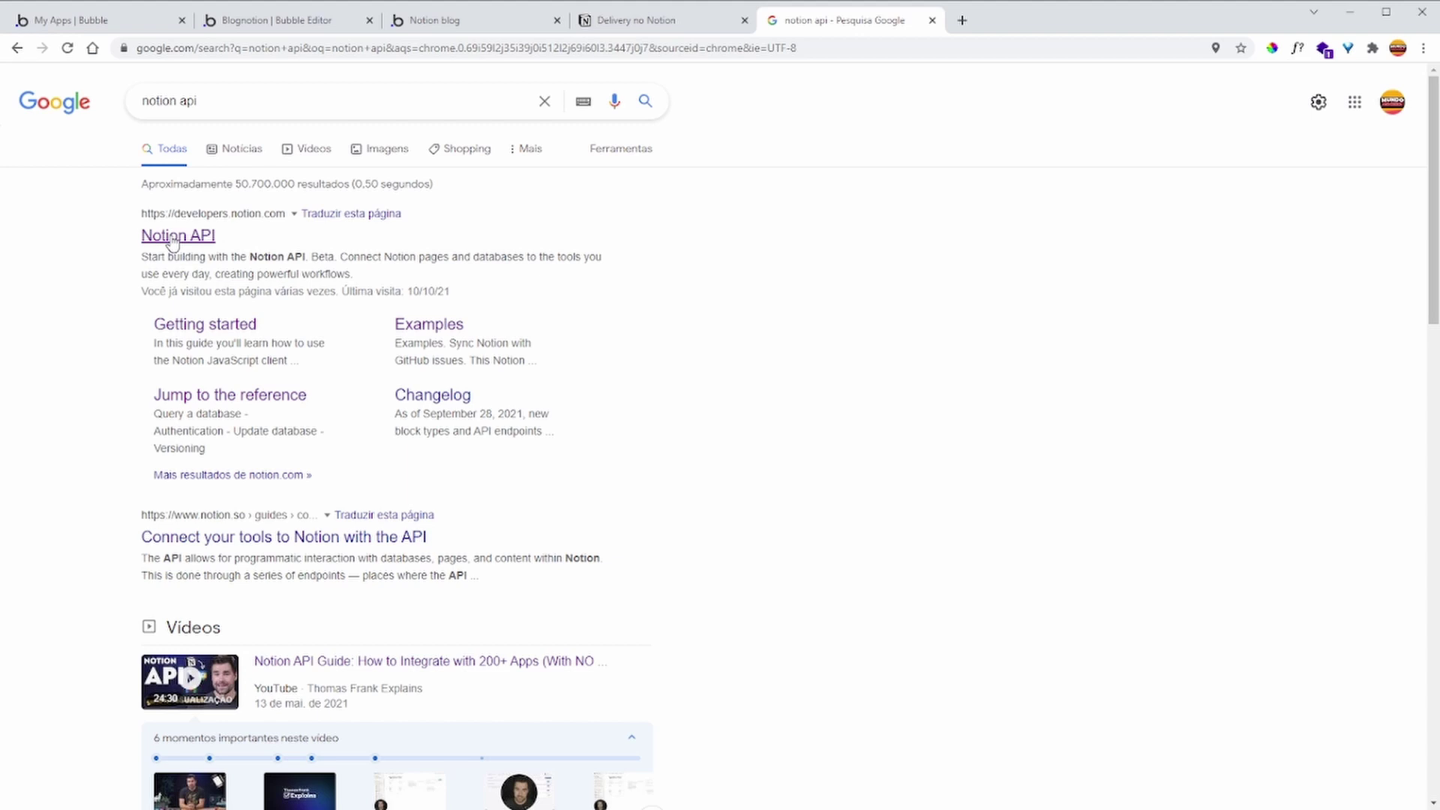
pyautogui.click(172, 242)
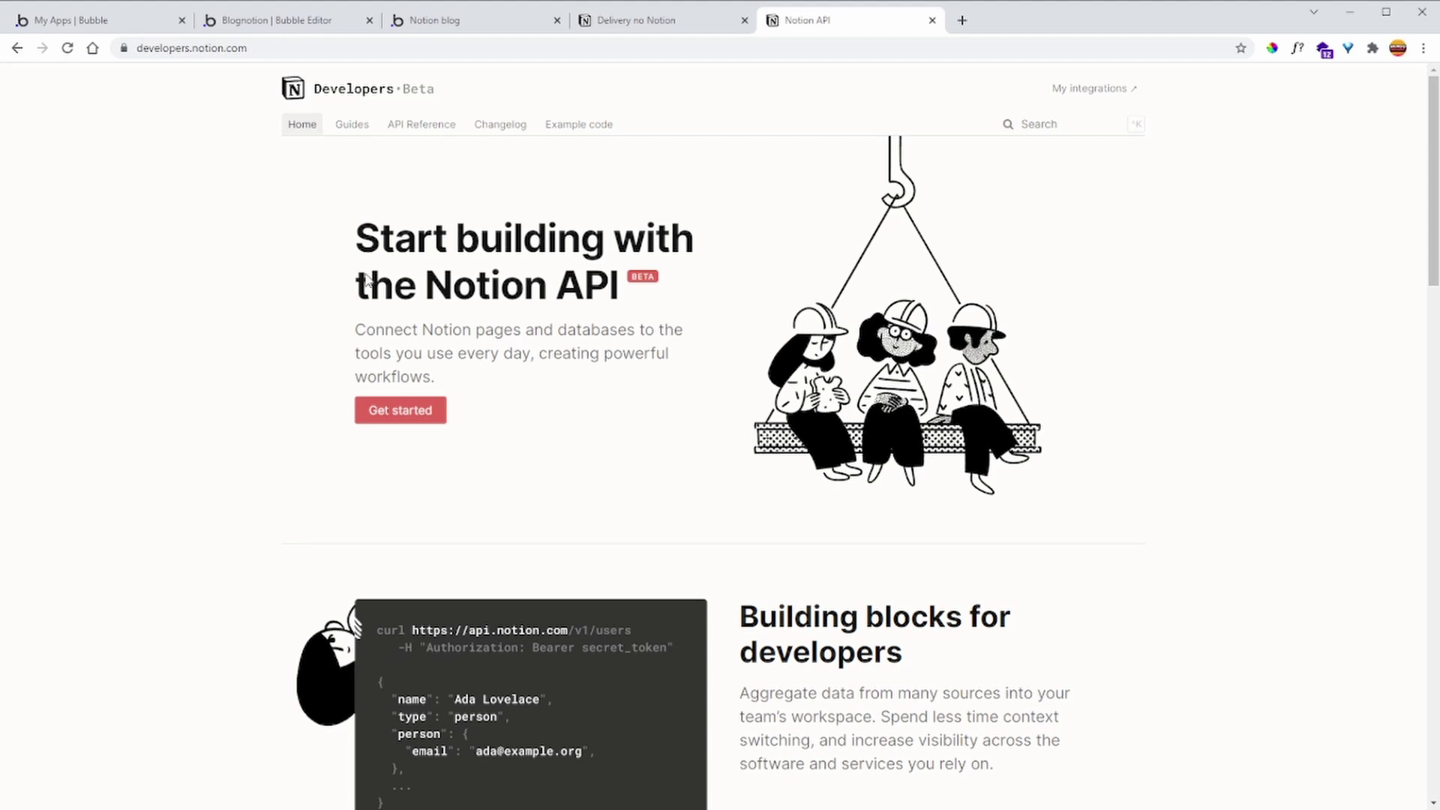
# Open the My integrations page and examine the form for creating a new integration without submitting it
pyautogui.click(1093, 94)
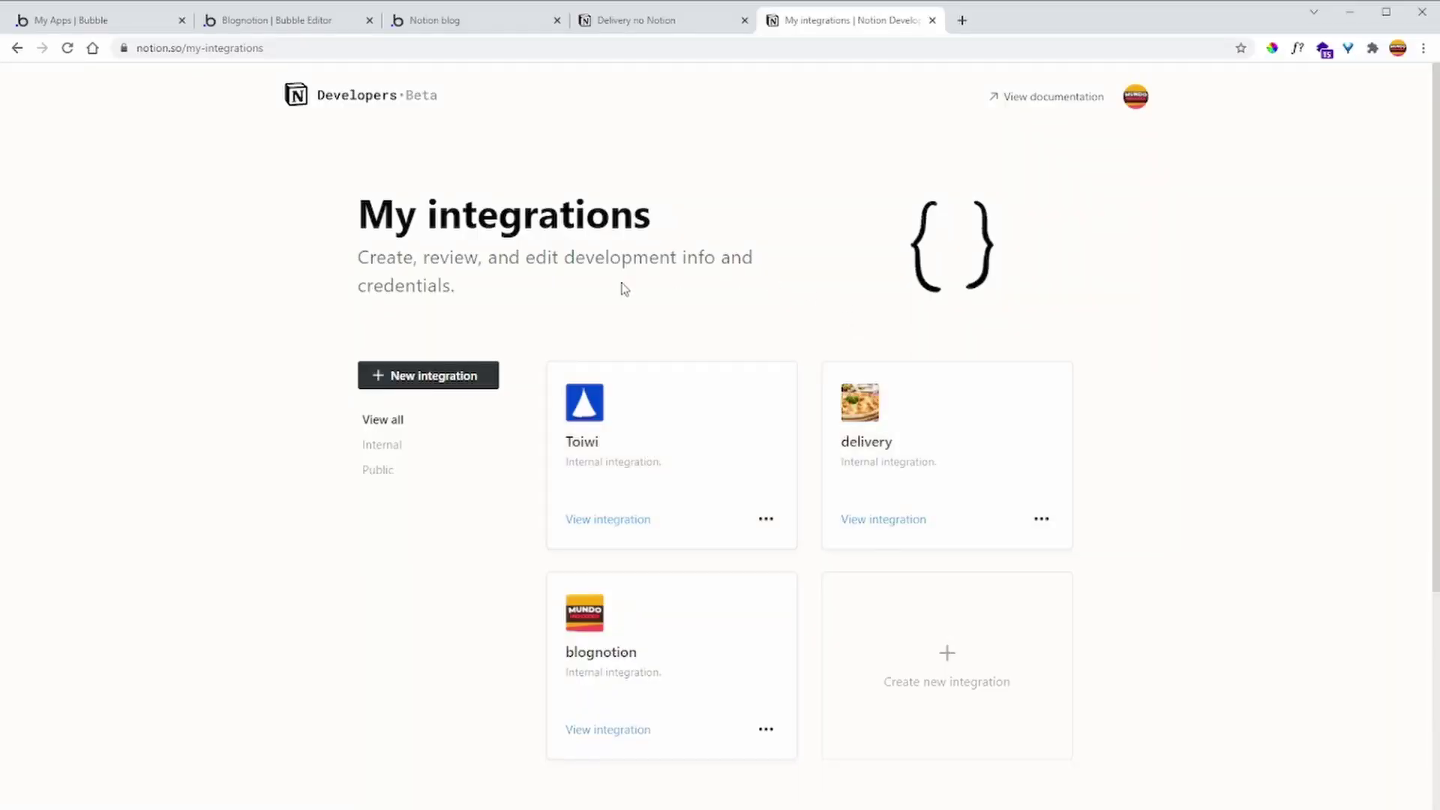
pyautogui.click(441, 376)
pyautogui.scroll(-2, 675, 480)
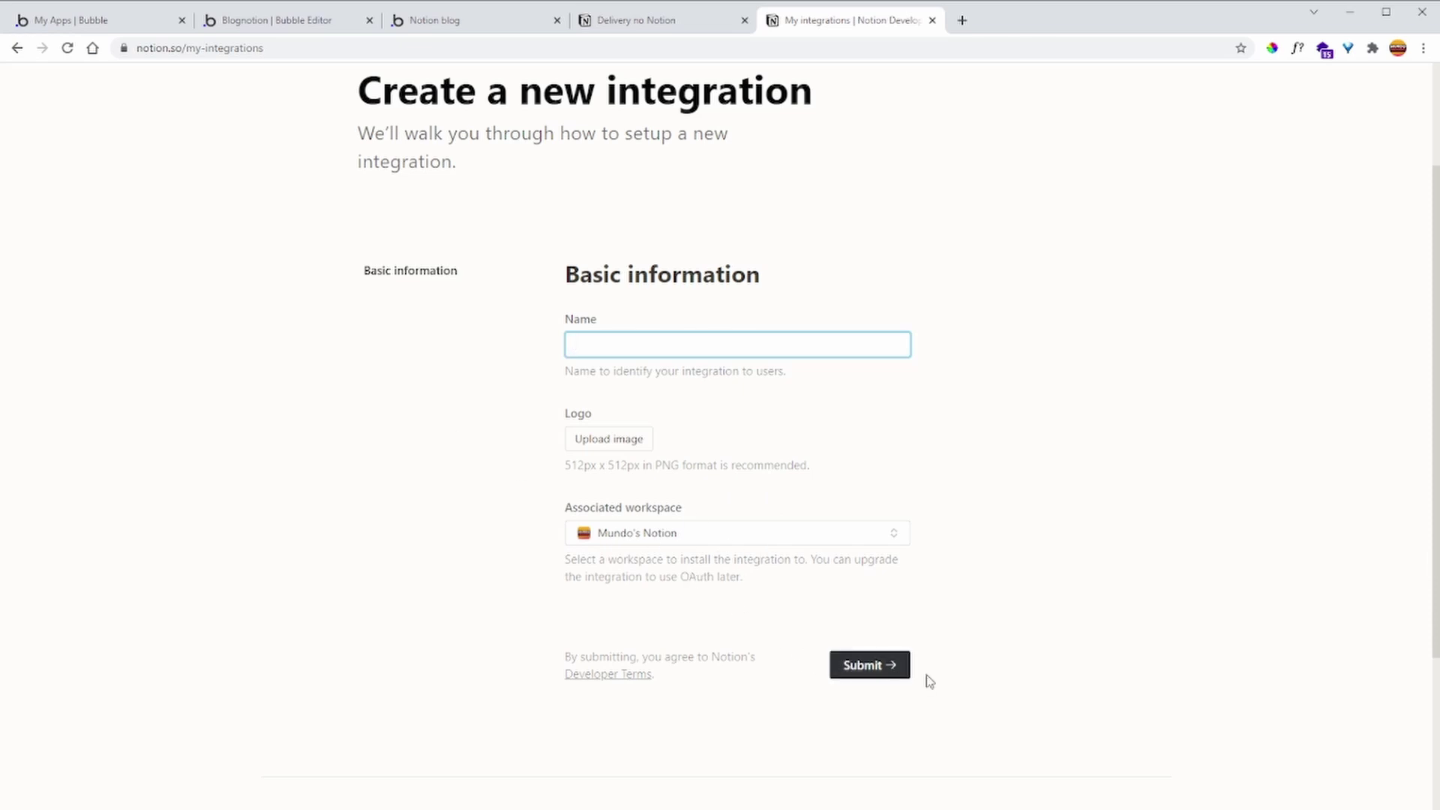
pyautogui.scroll(2, 525, 487)
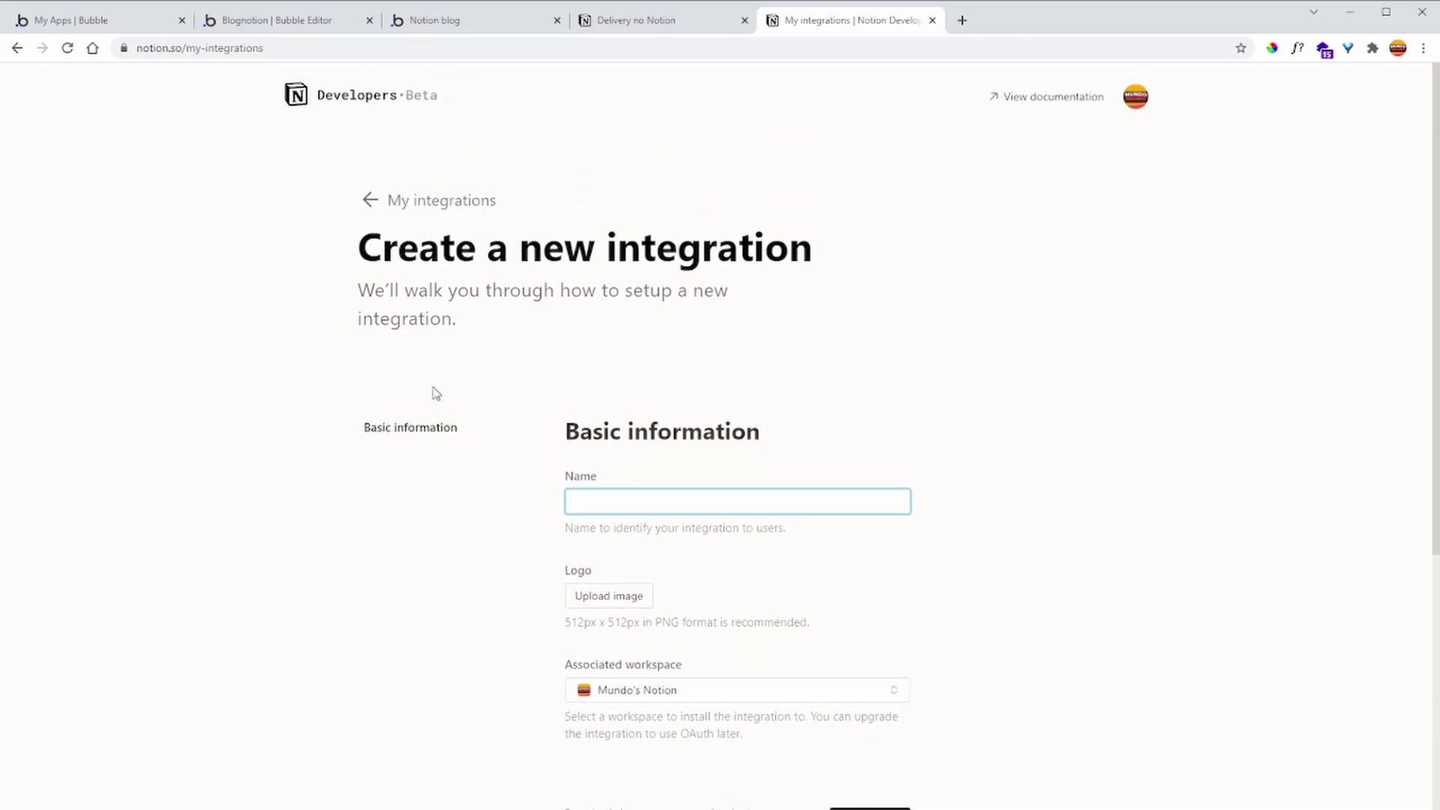
pyautogui.click(379, 186)
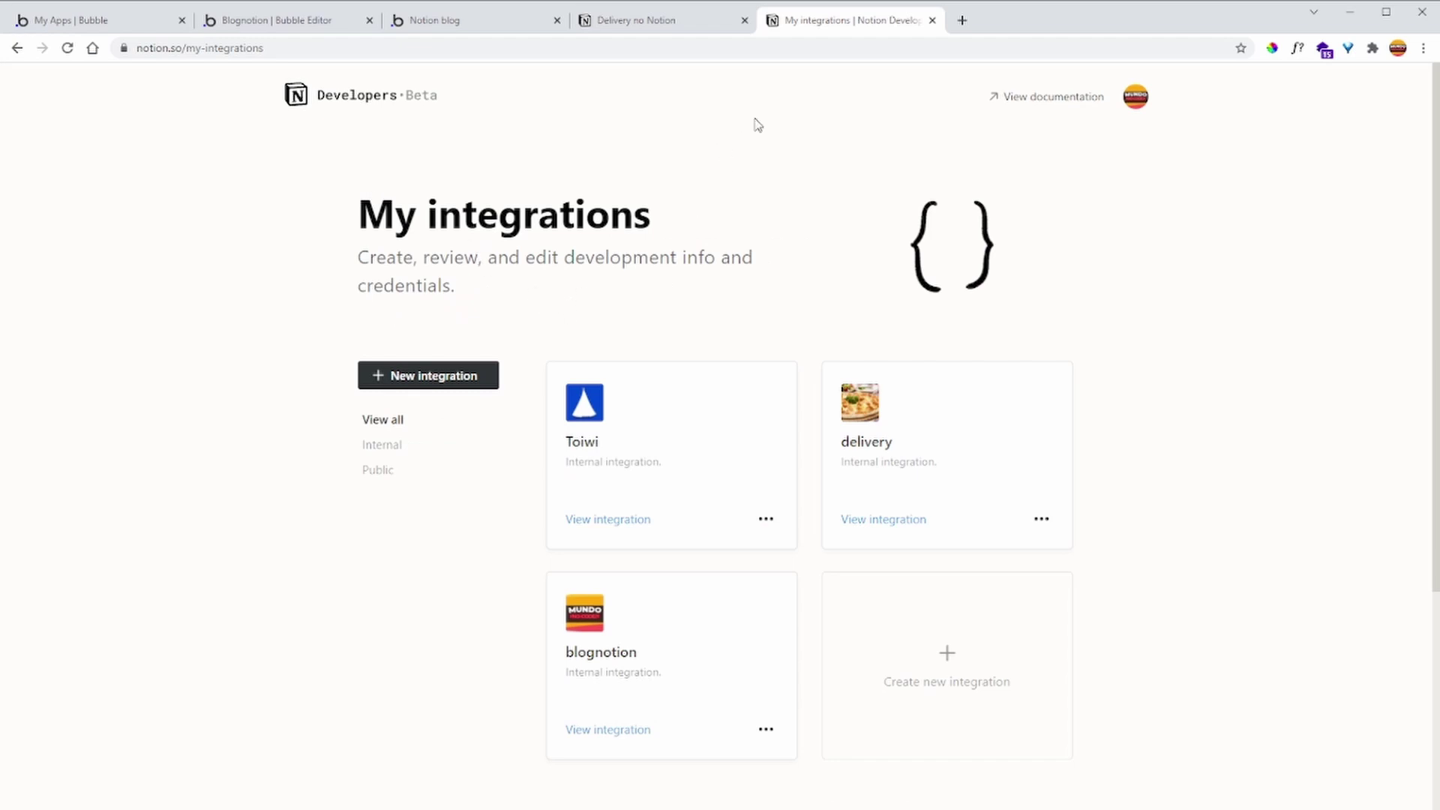
# Open the Notion API Reference from the documentation and examine its endpoints for databases, pages, blocks and users
pyautogui.click(1056, 108)
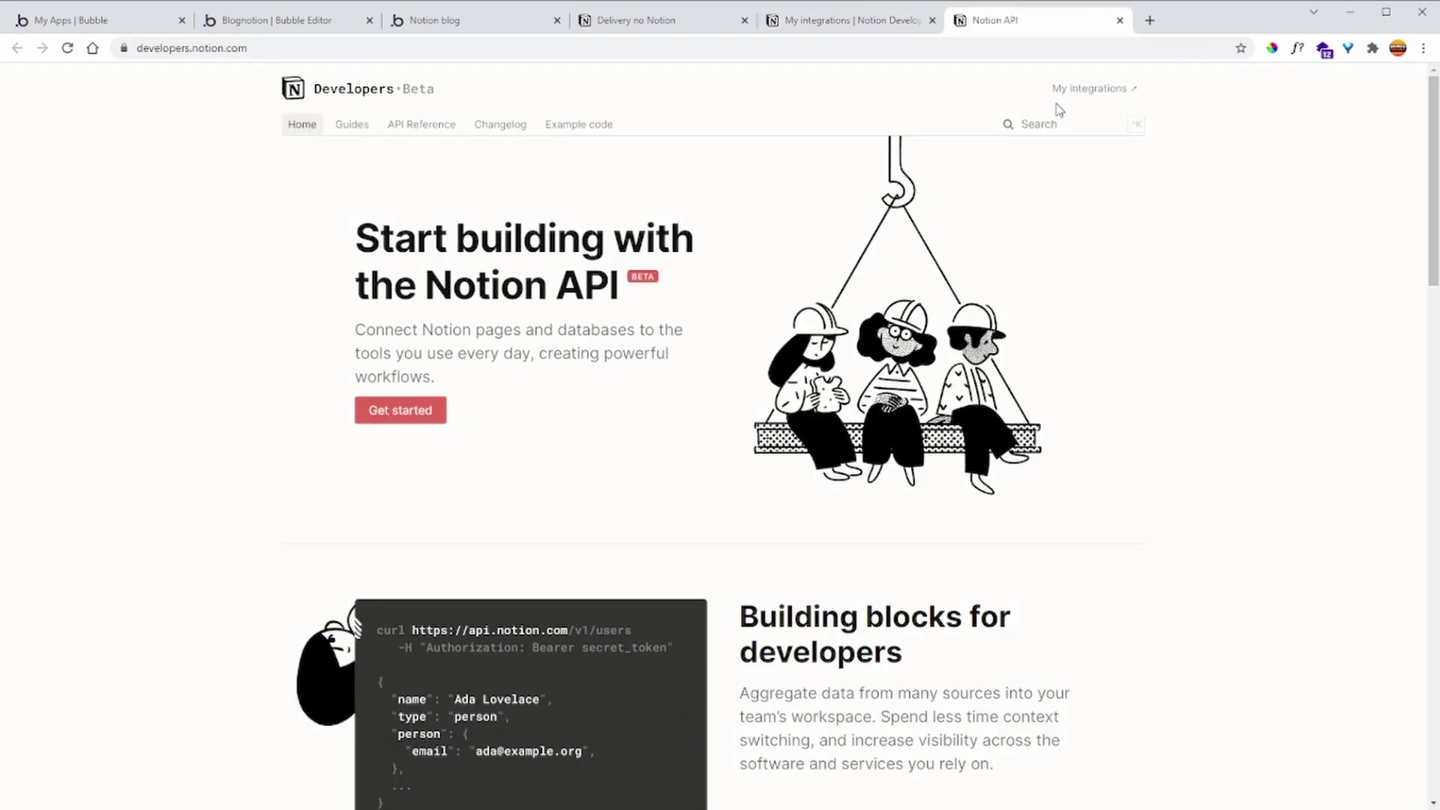
pyautogui.click(420, 129)
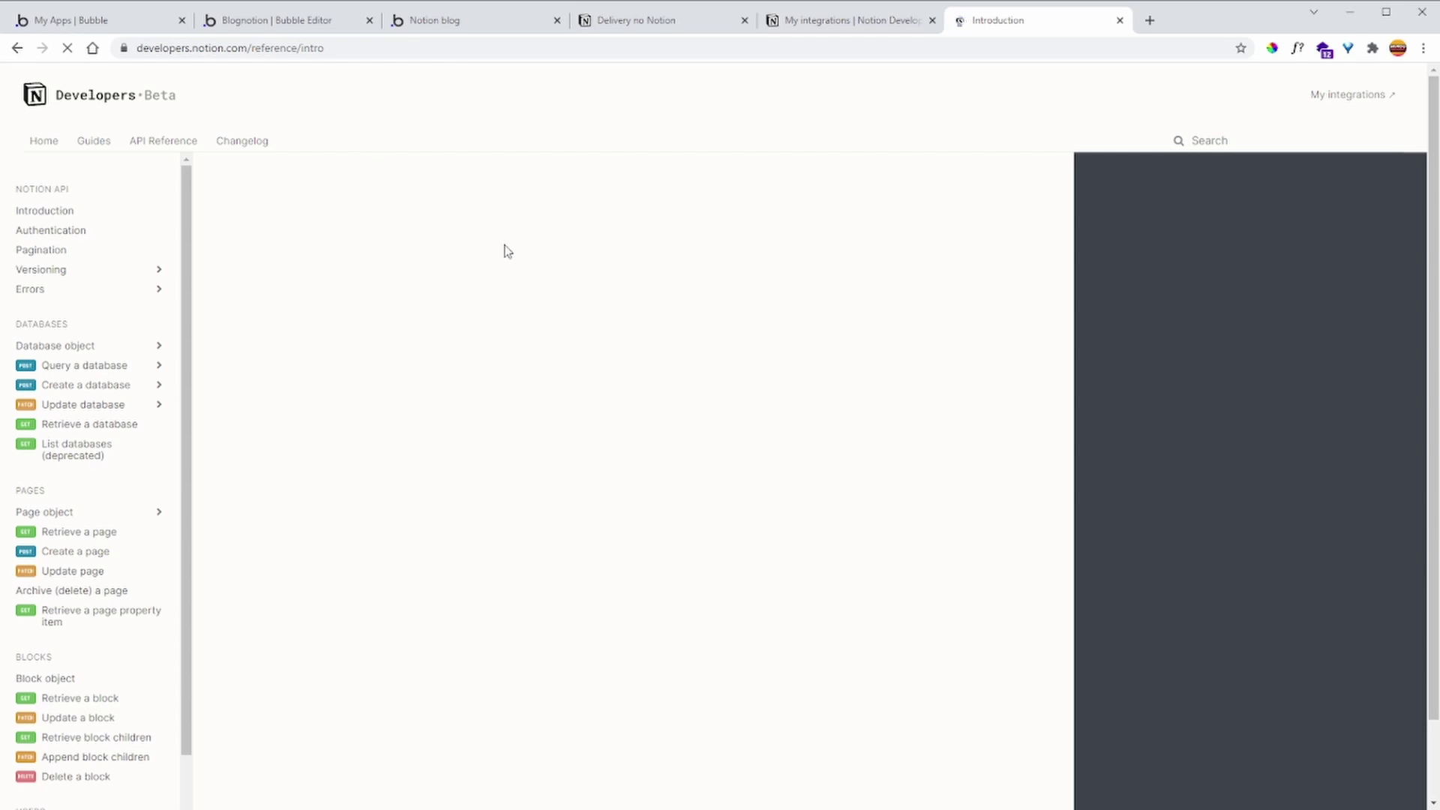
pyautogui.scroll(-3, 94, 292)
pyautogui.scroll(3, 112, 330)
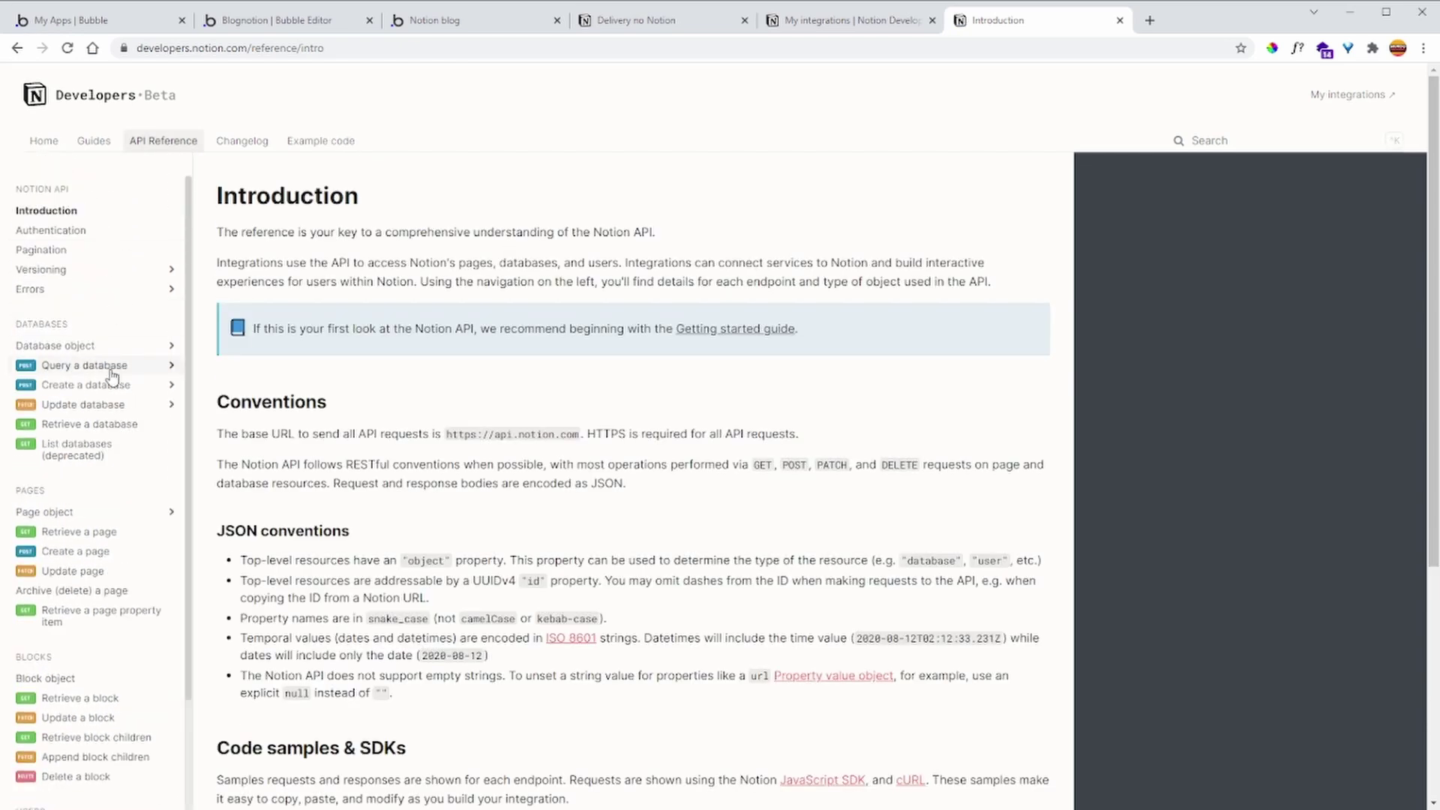
pyautogui.scroll(-3, 128, 383)
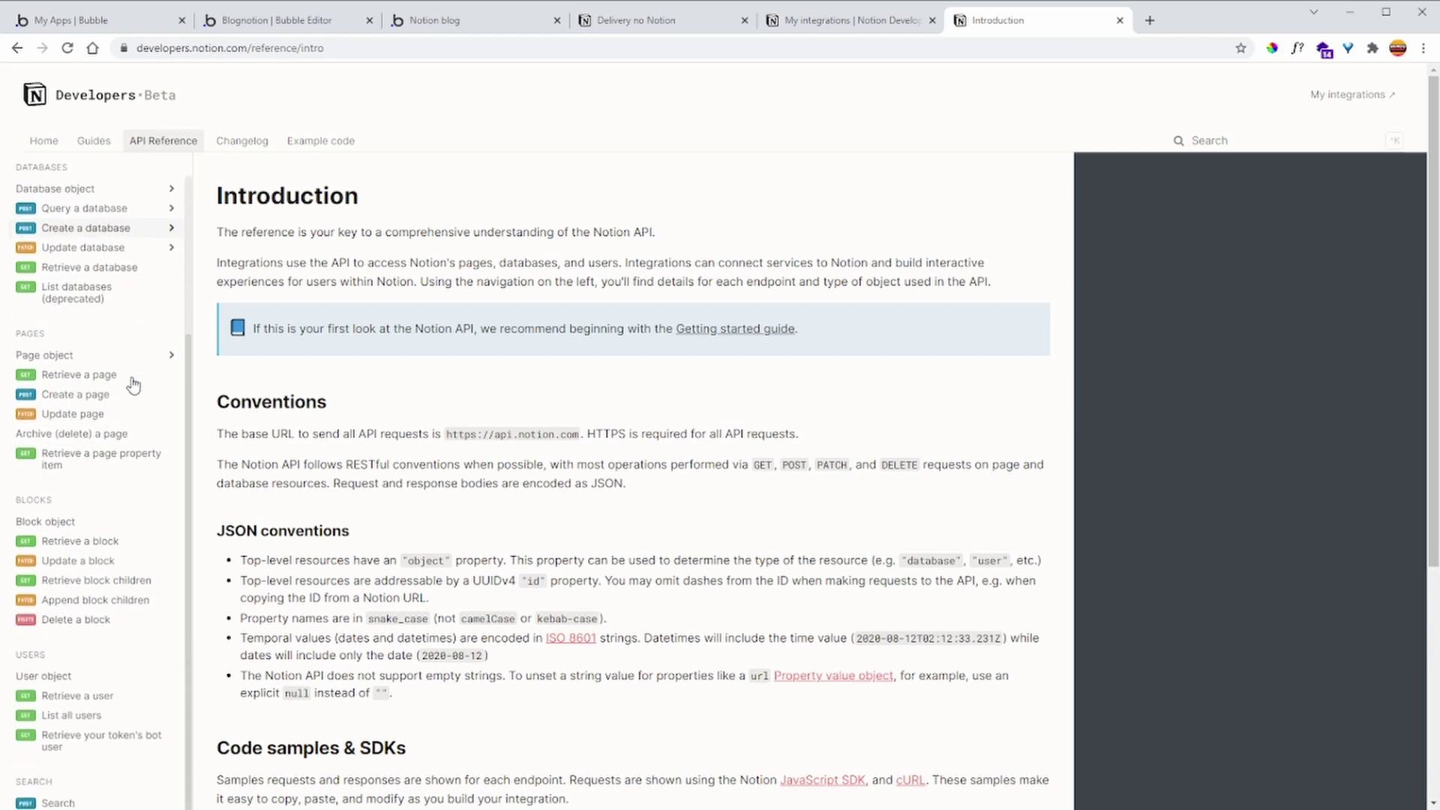
pyautogui.scroll(3, 133, 390)
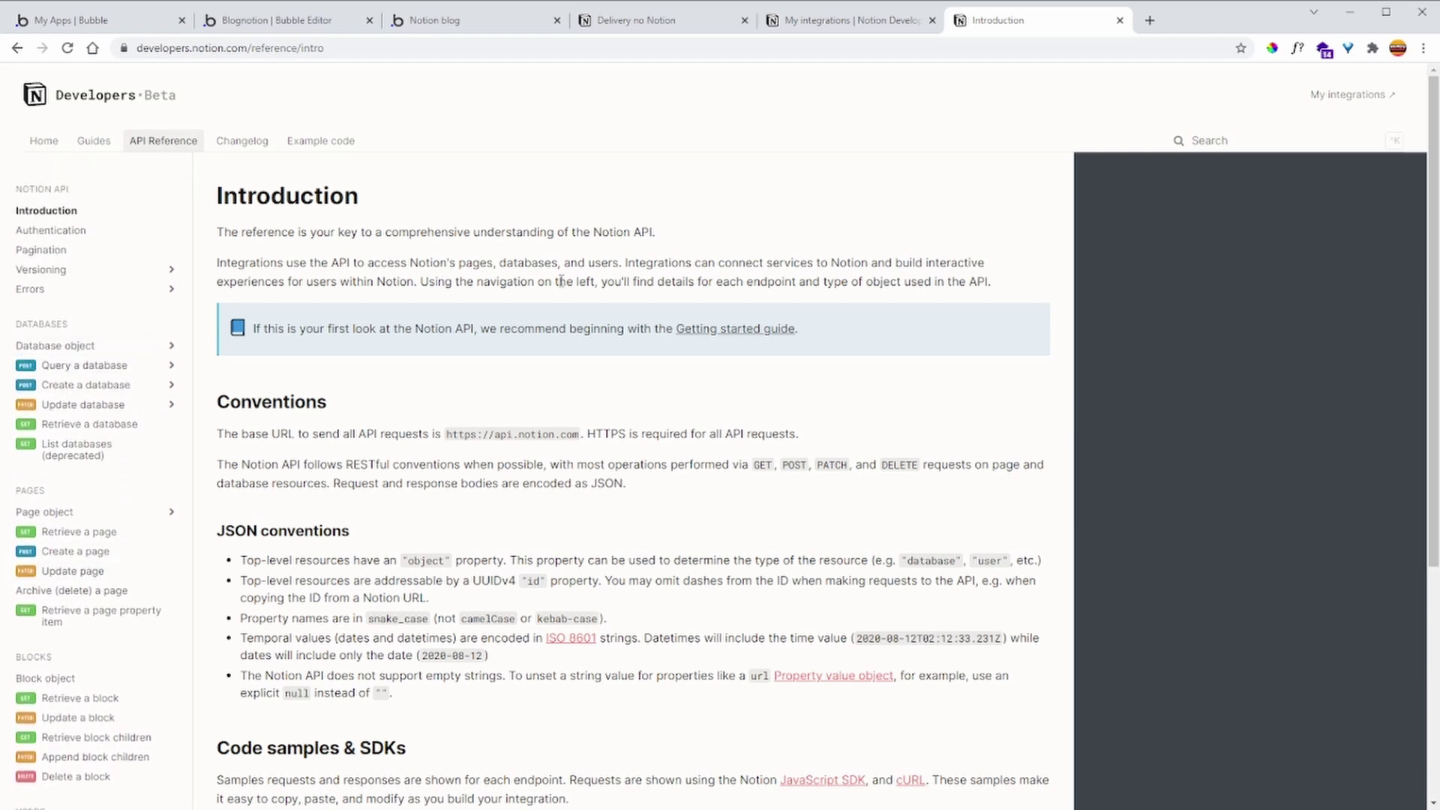
pyautogui.scroll(-4, 540, 304)
pyautogui.scroll(4, 573, 339)
# Switch to the Bubble editor of the Blognotion app and open the installed API Connector plugin's settings
pyautogui.click(649, 31)
pyautogui.click(838, 23)
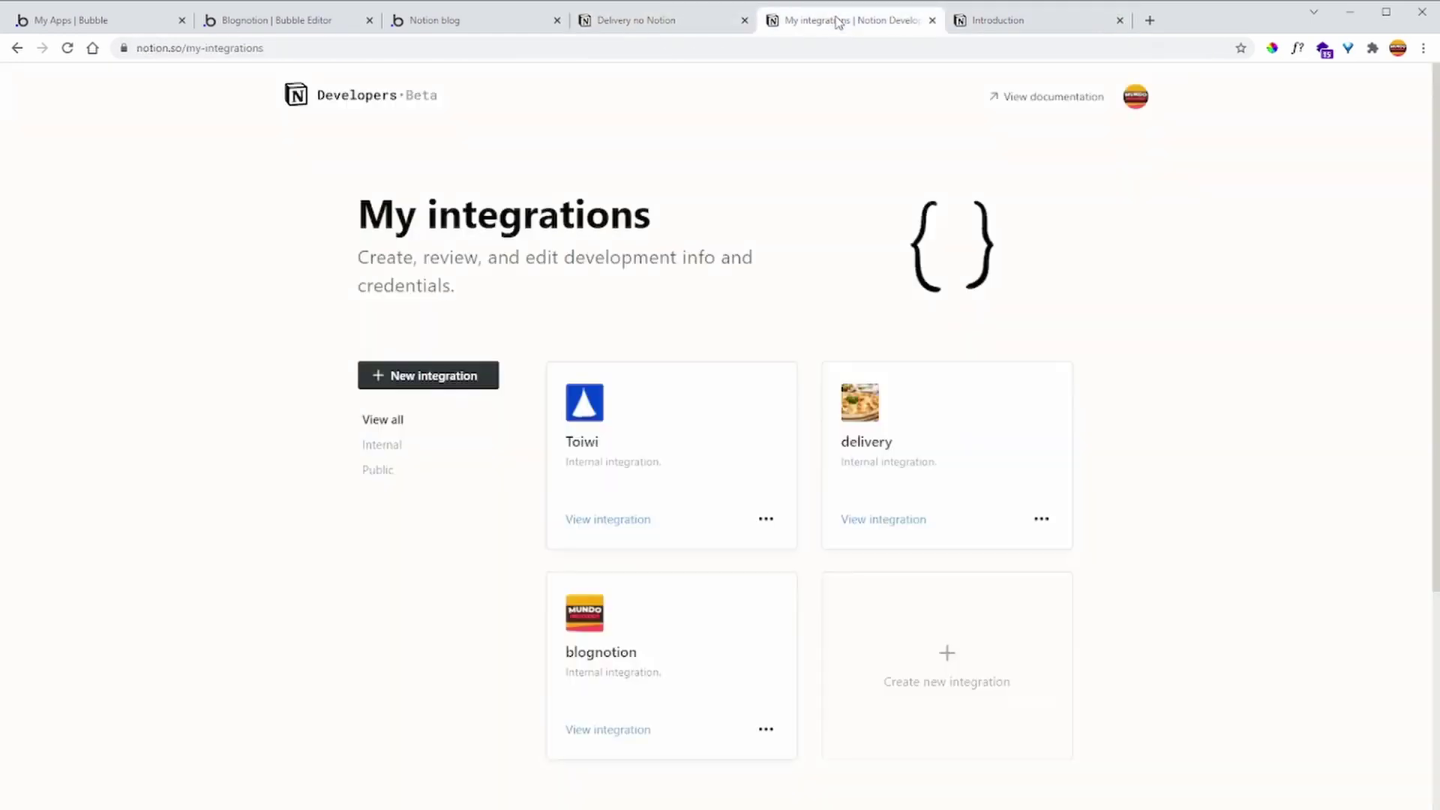
pyautogui.click(349, 21)
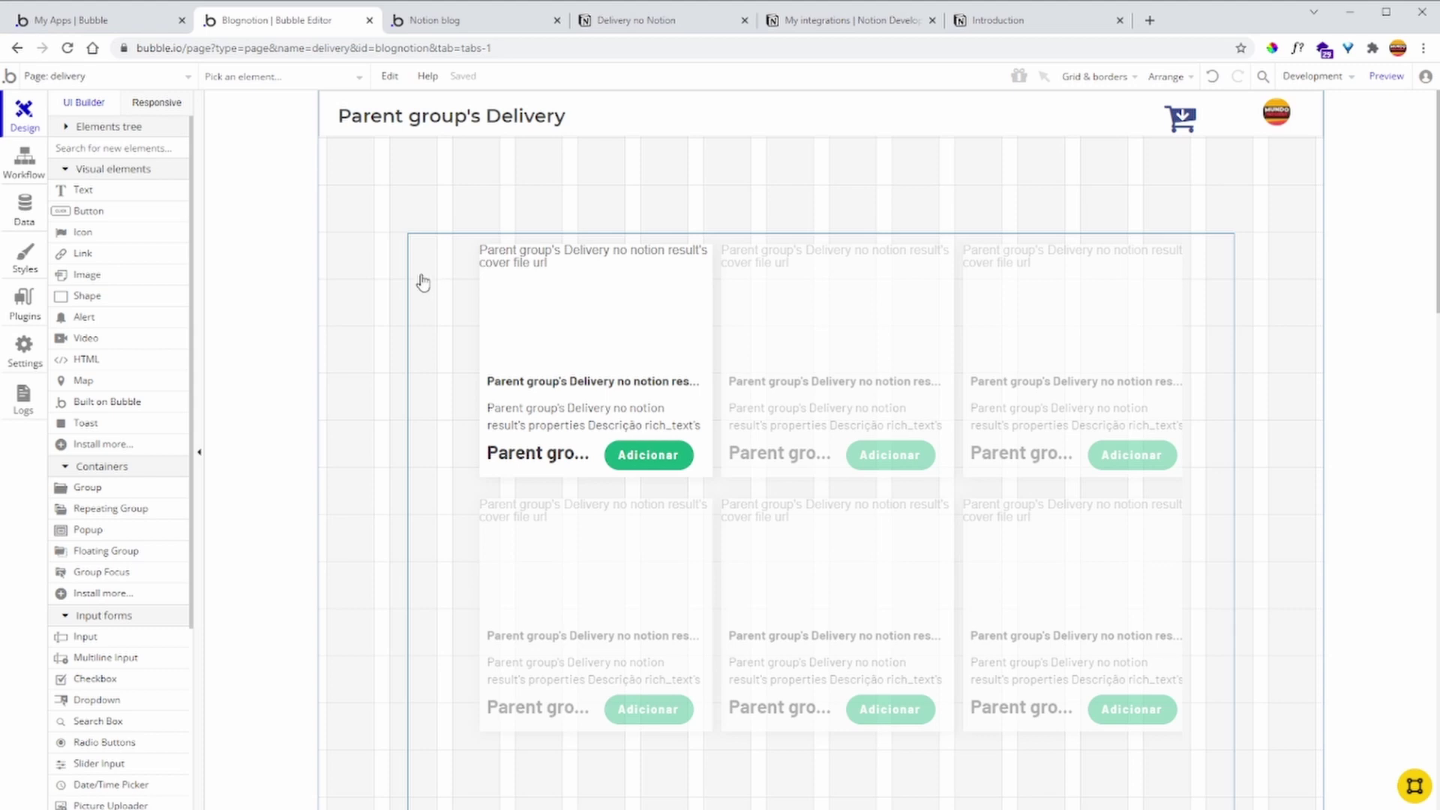
pyautogui.click(23, 306)
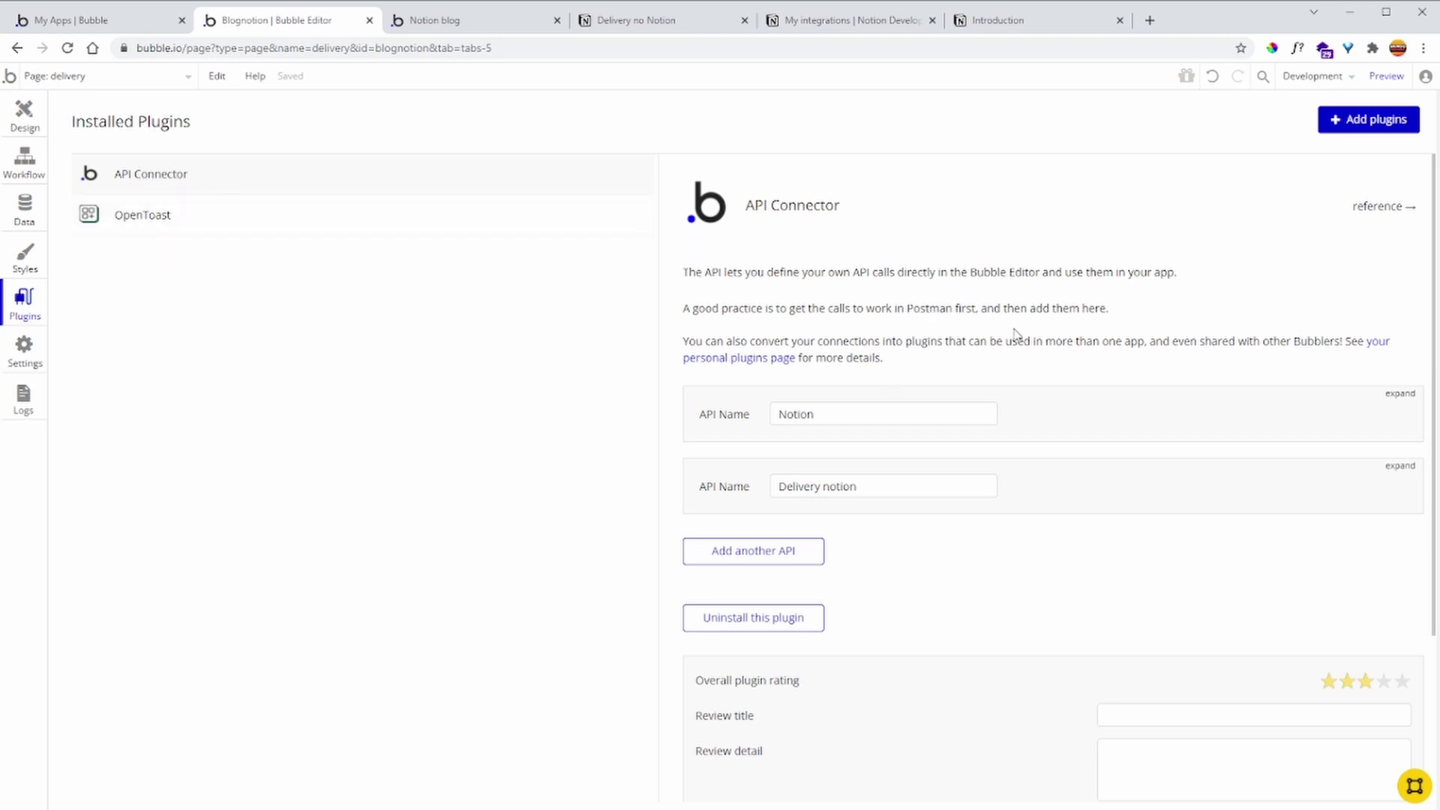
# Try out adding another API to the API Connector with its call settings expanded, and delete that API
pyautogui.scroll(-1, 1015, 335)
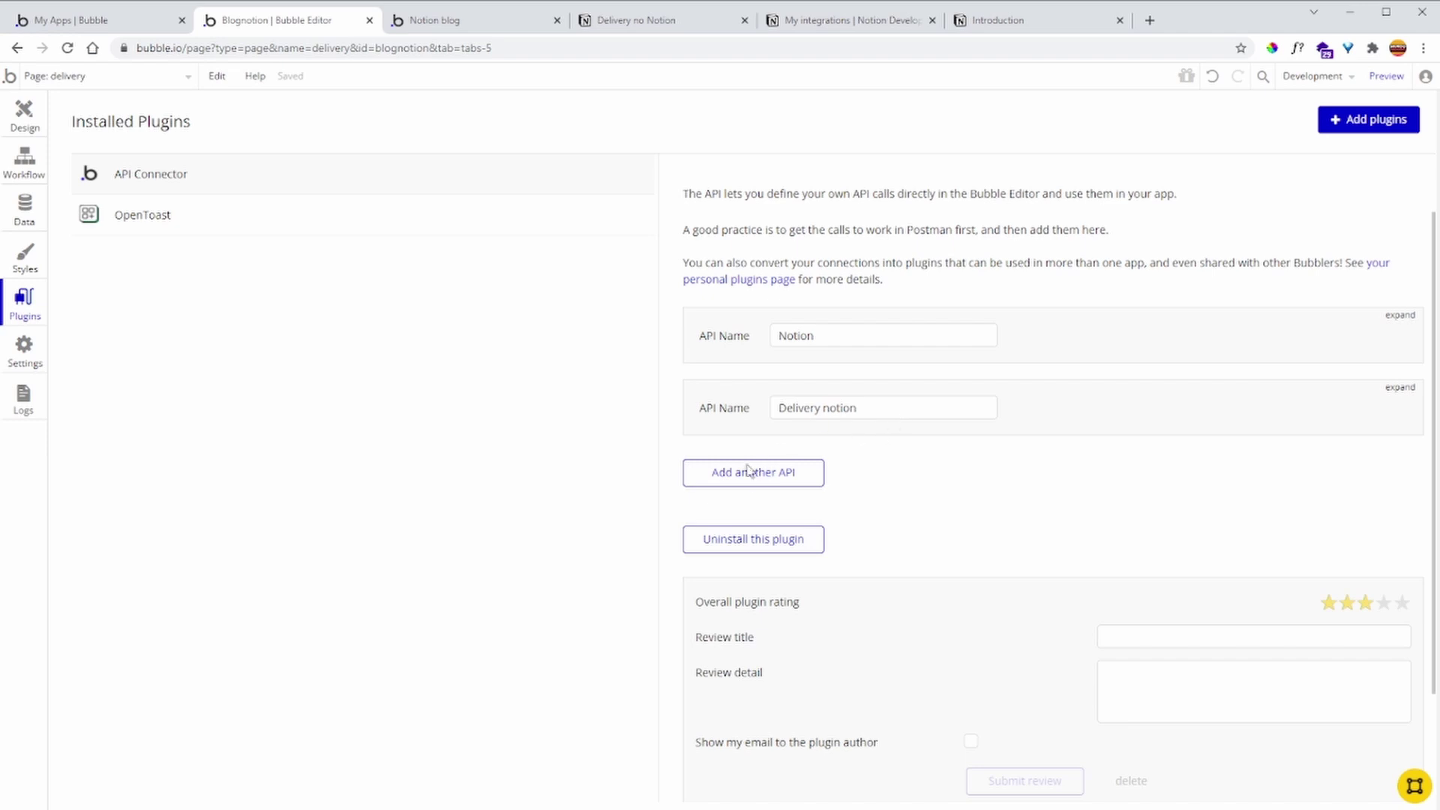
pyautogui.click(767, 480)
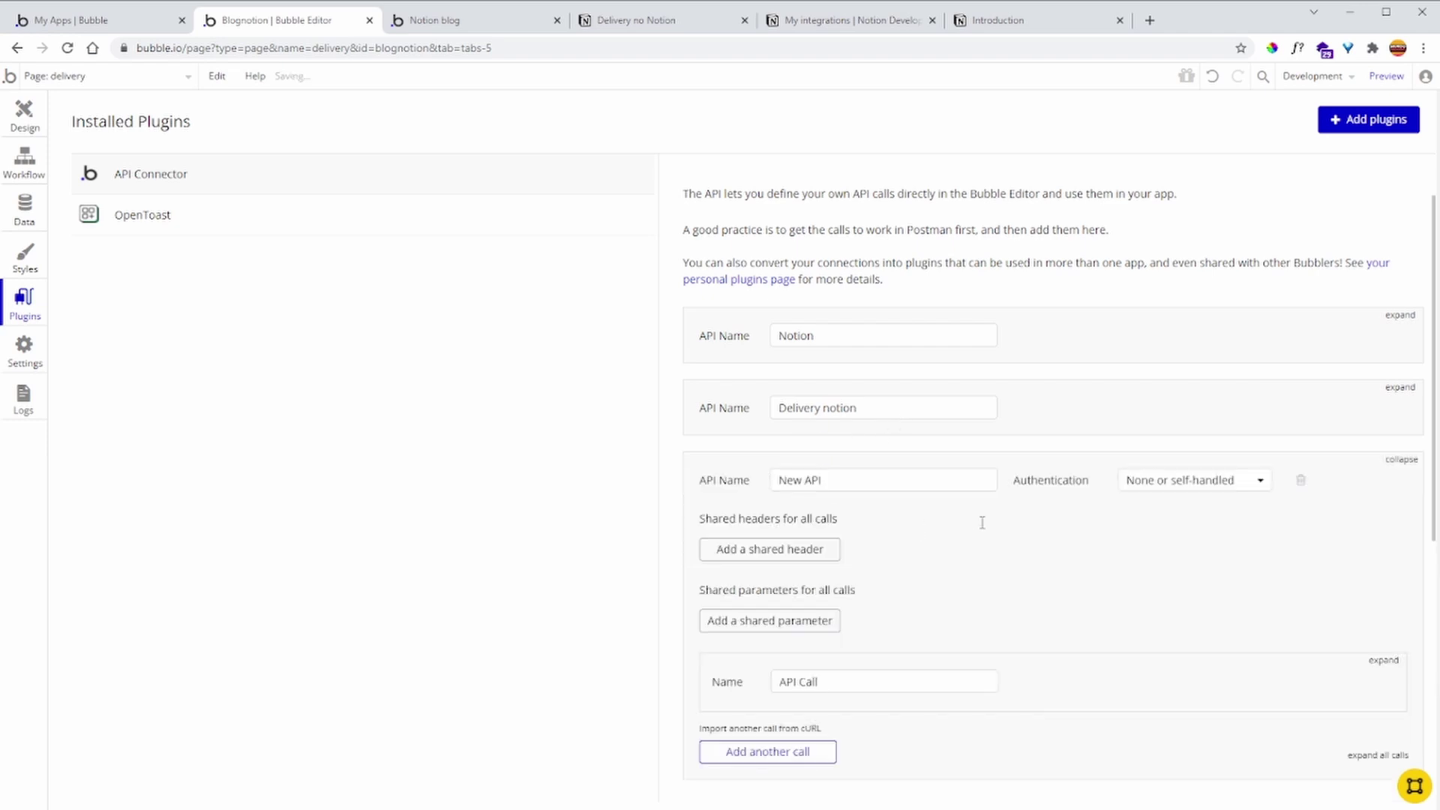
pyautogui.tripleClick(872, 480)
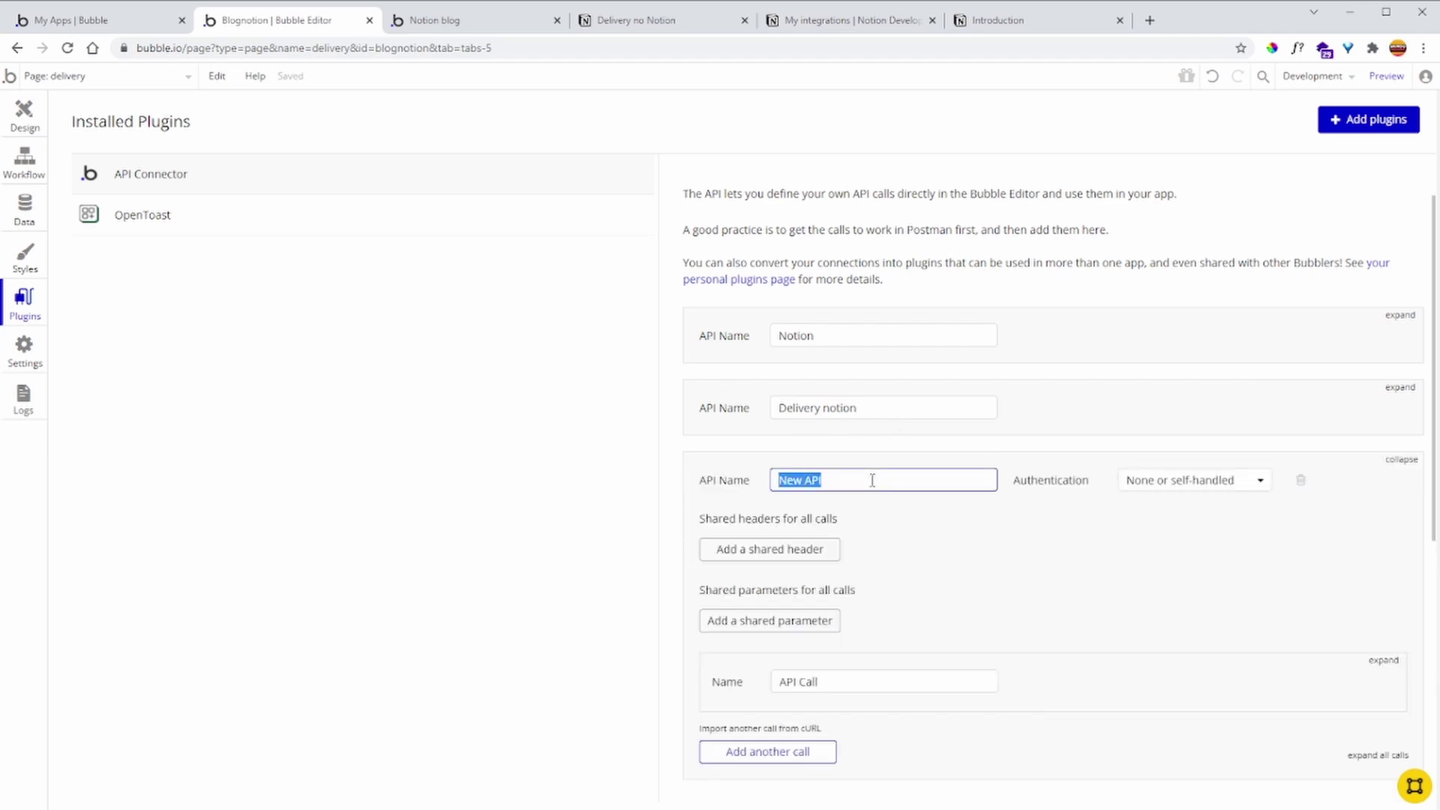
pyautogui.scroll(-1, 1190, 536)
pyautogui.click(1386, 583)
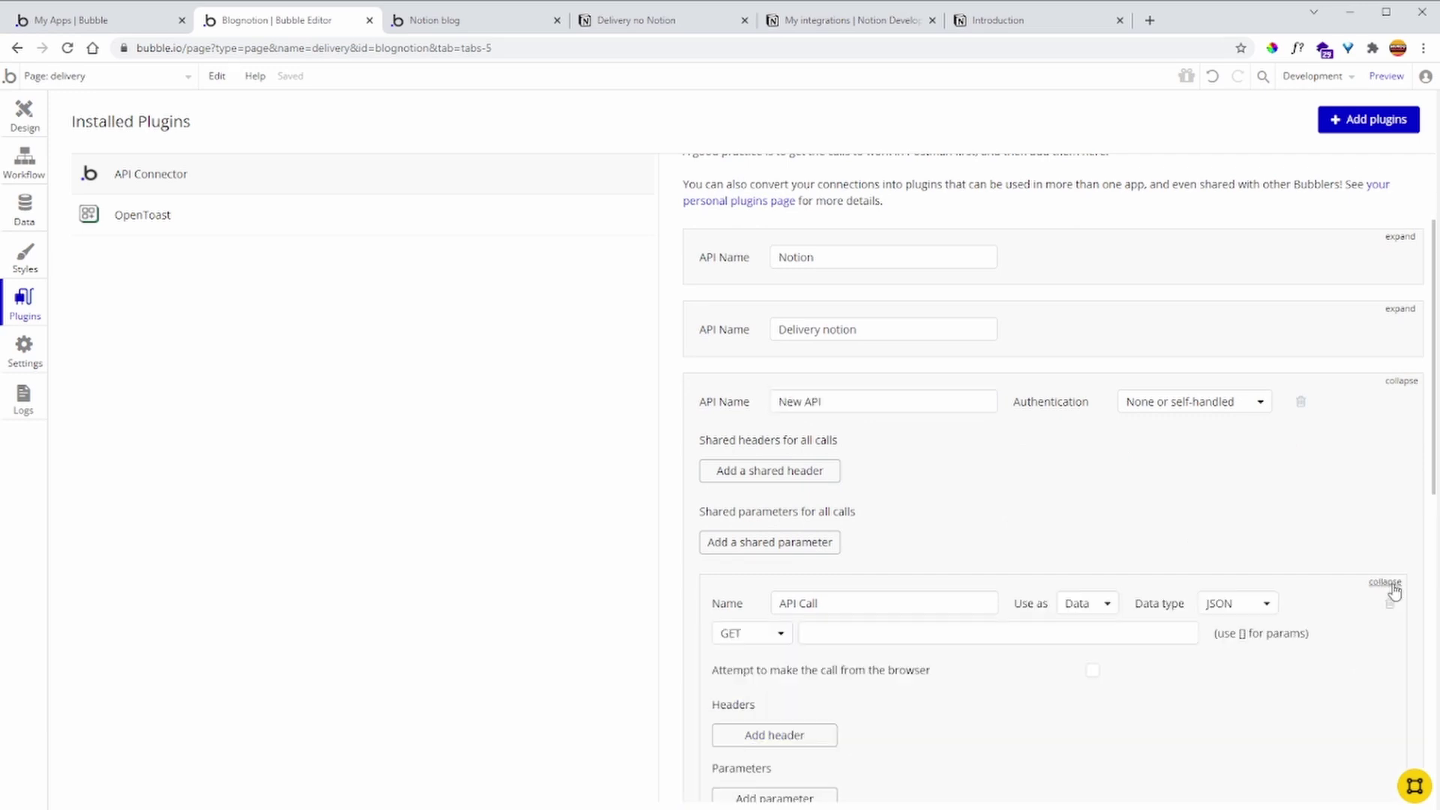
pyautogui.scroll(-2, 960, 548)
pyautogui.click(839, 478)
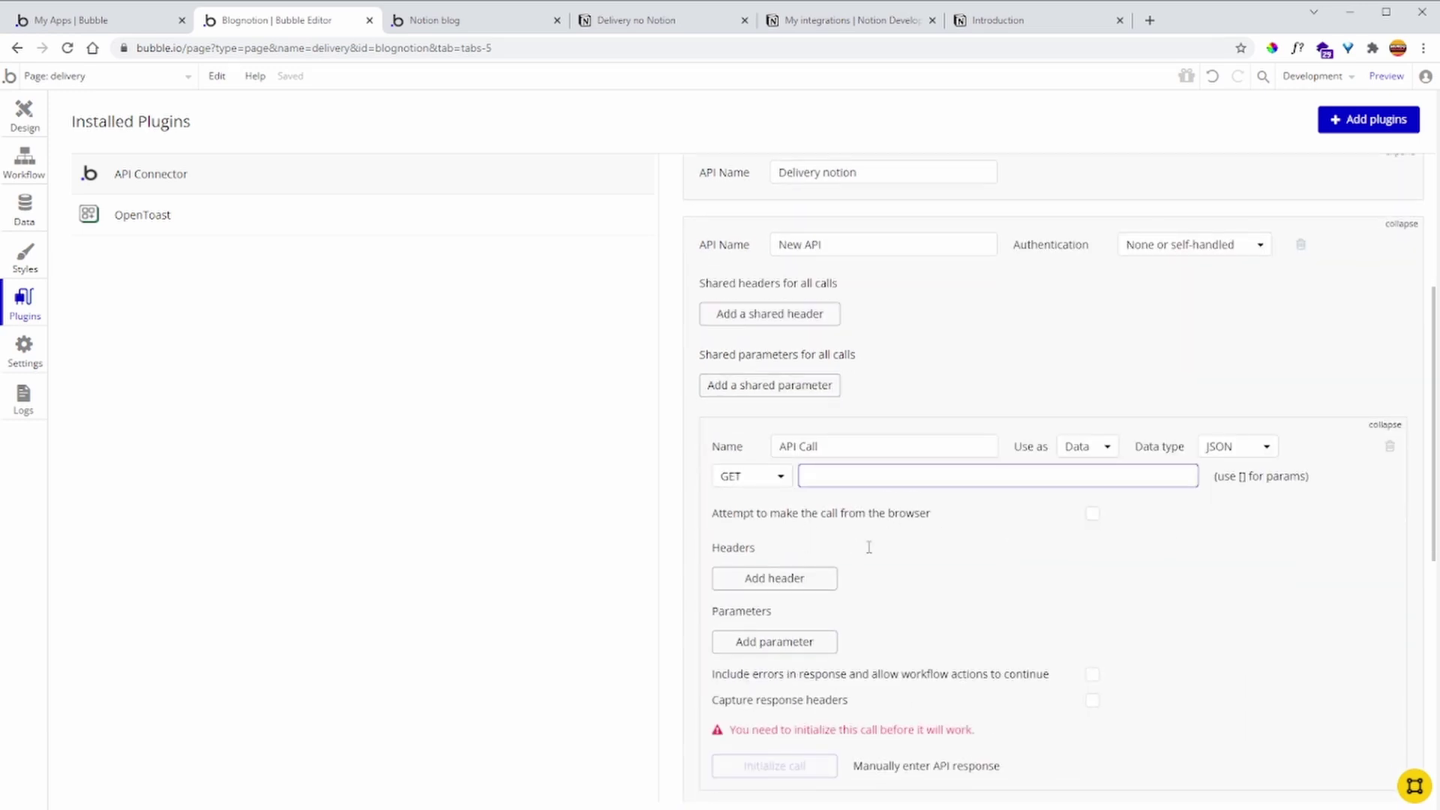
pyautogui.click(1301, 244)
pyautogui.click(746, 249)
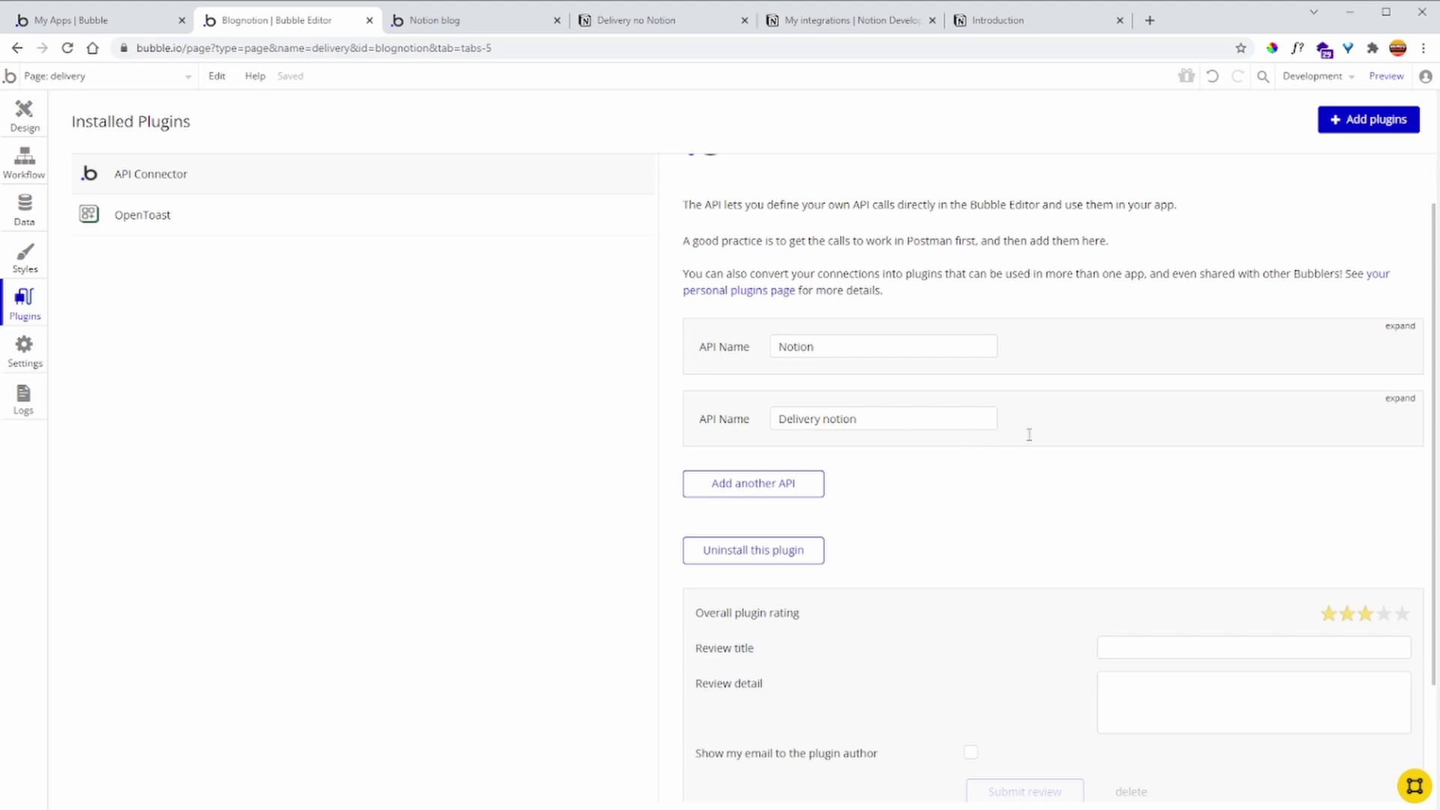
# Expand the Delivery notion API and examine the URL and headers of its Trazer produtos call
pyautogui.click(1400, 399)
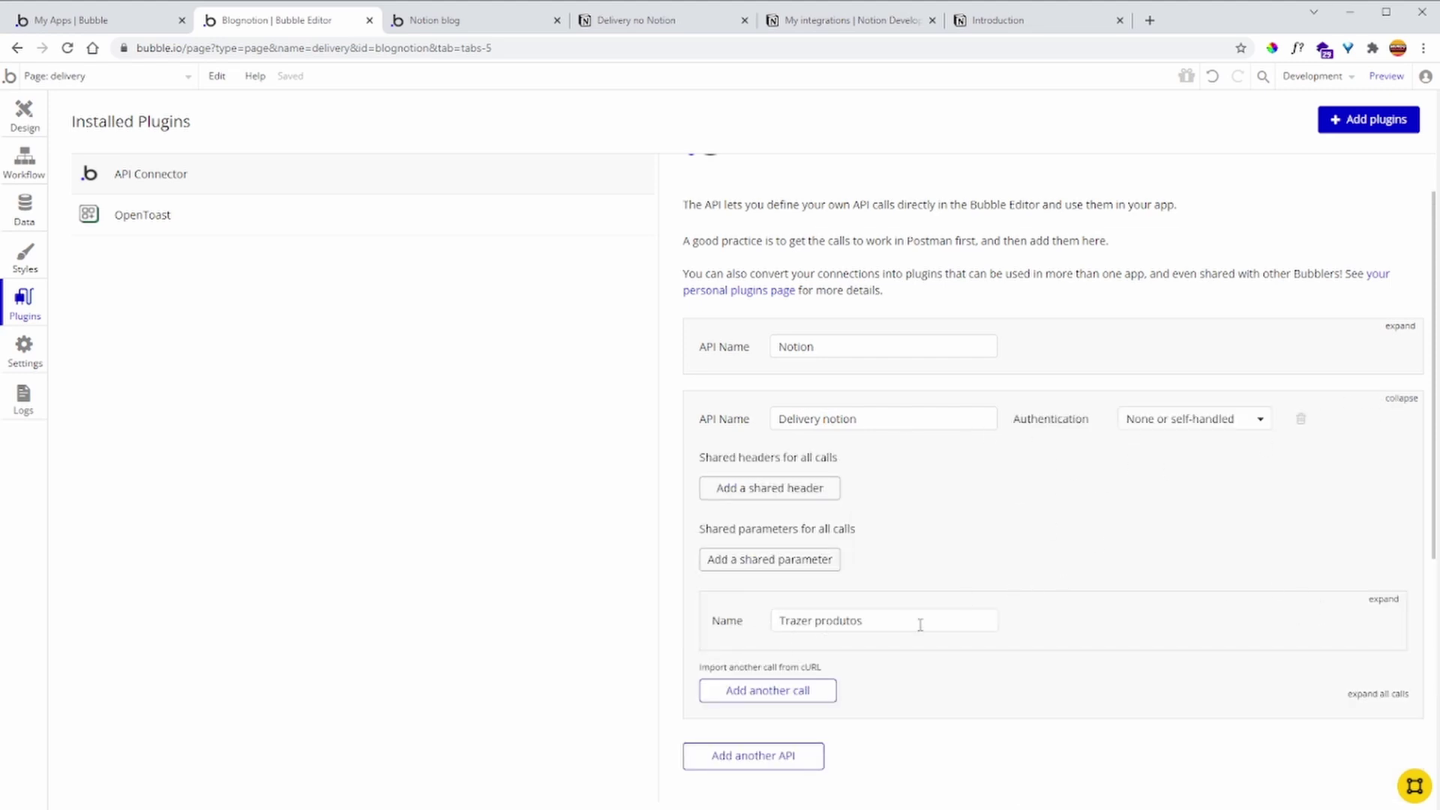
pyautogui.click(1384, 599)
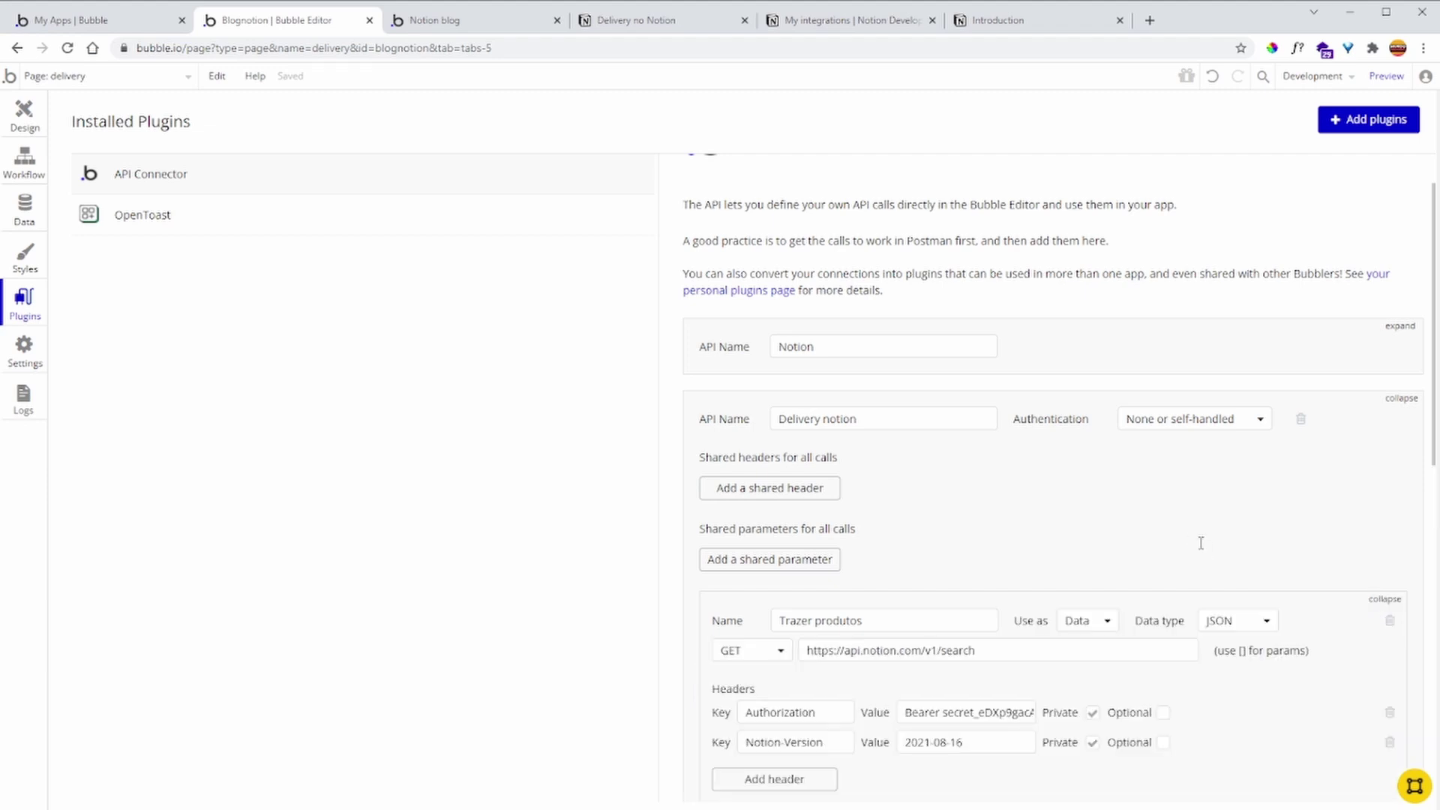
pyautogui.scroll(-3, 919, 480)
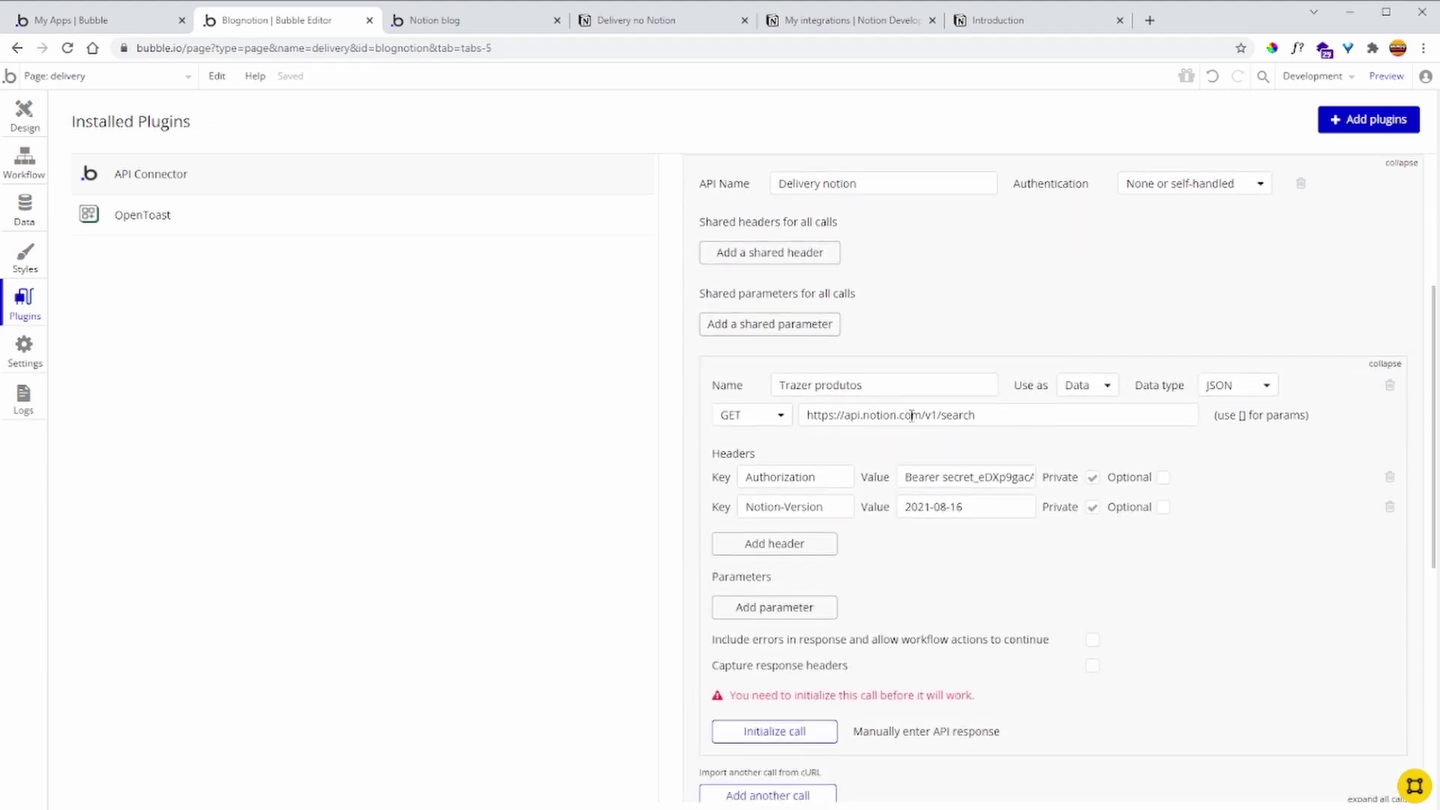
pyautogui.scroll(-2, 1032, 469)
pyautogui.scroll(5, 1032, 470)
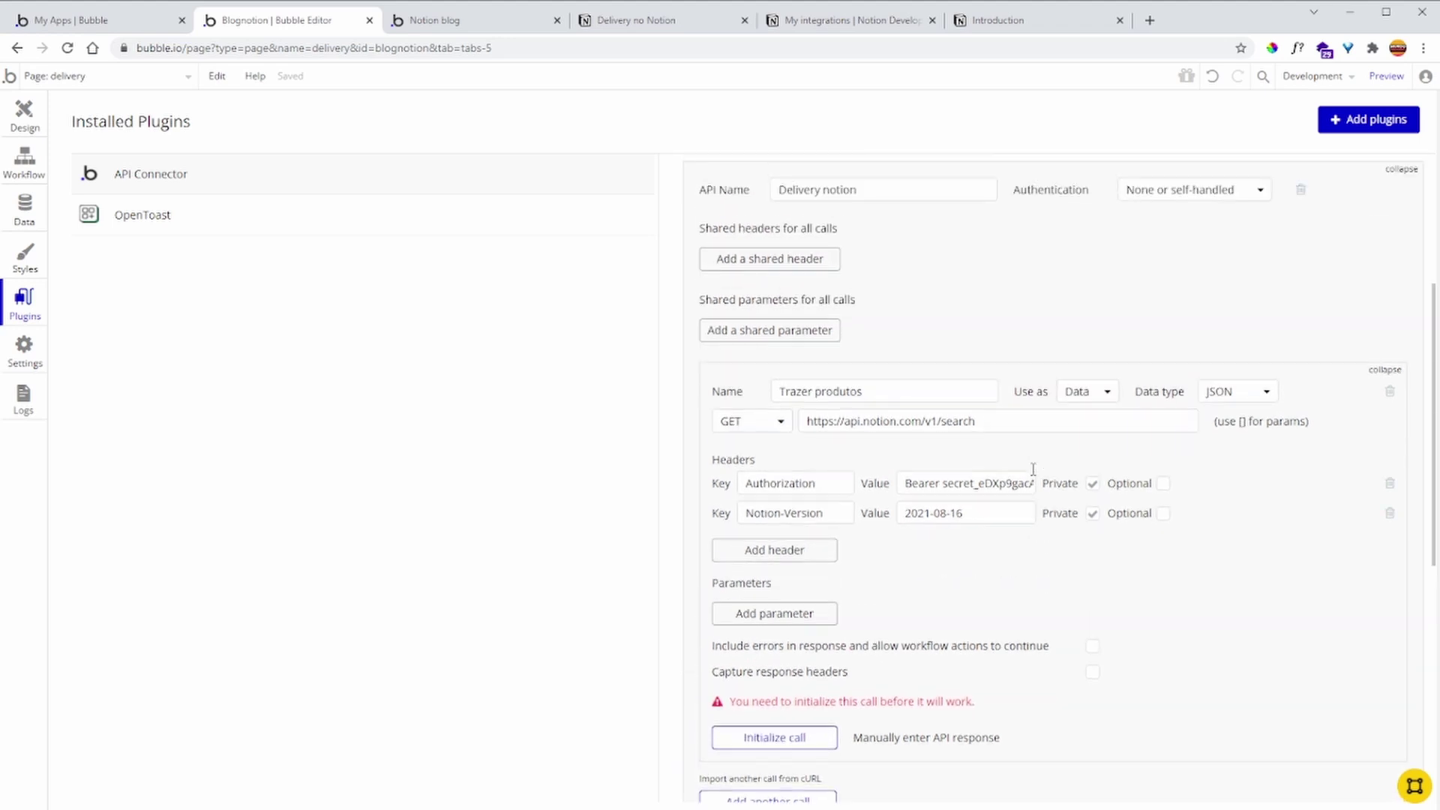
pyautogui.scroll(1, 1033, 471)
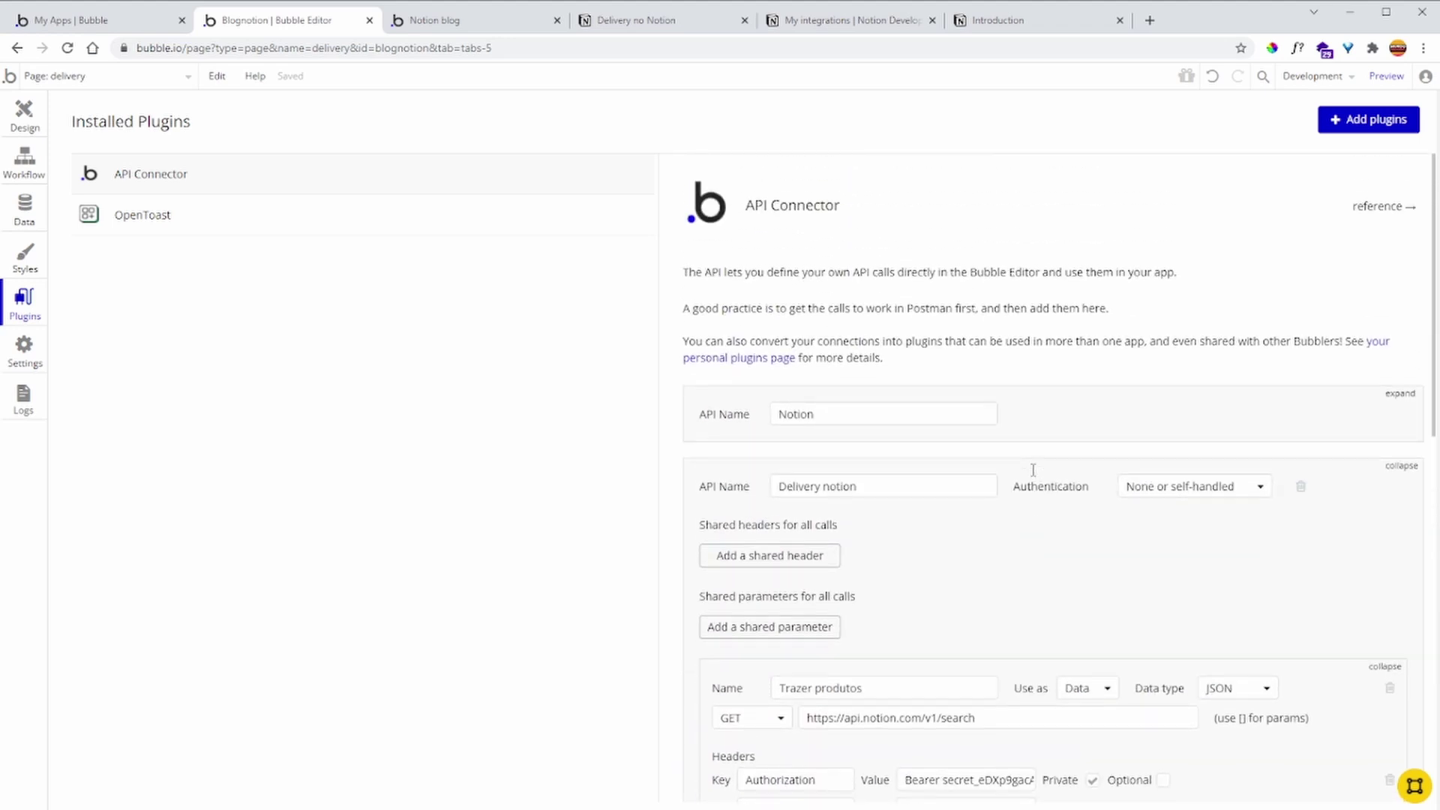
# Expand the Notion API in the API Connector and open the settings of its Delivery no notion call
pyautogui.click(1404, 393)
pyautogui.scroll(-5, 1220, 492)
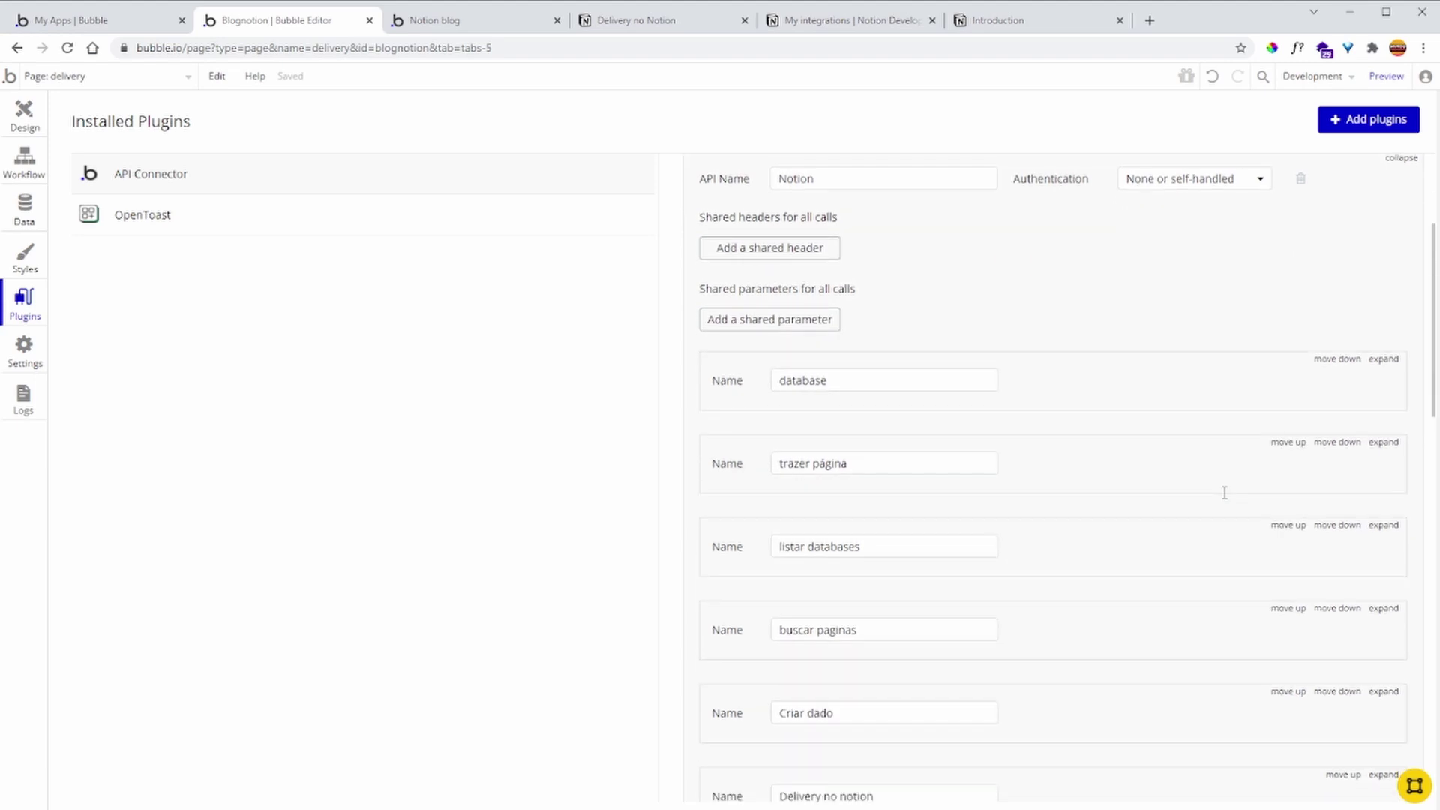
pyautogui.scroll(-2, 1224, 493)
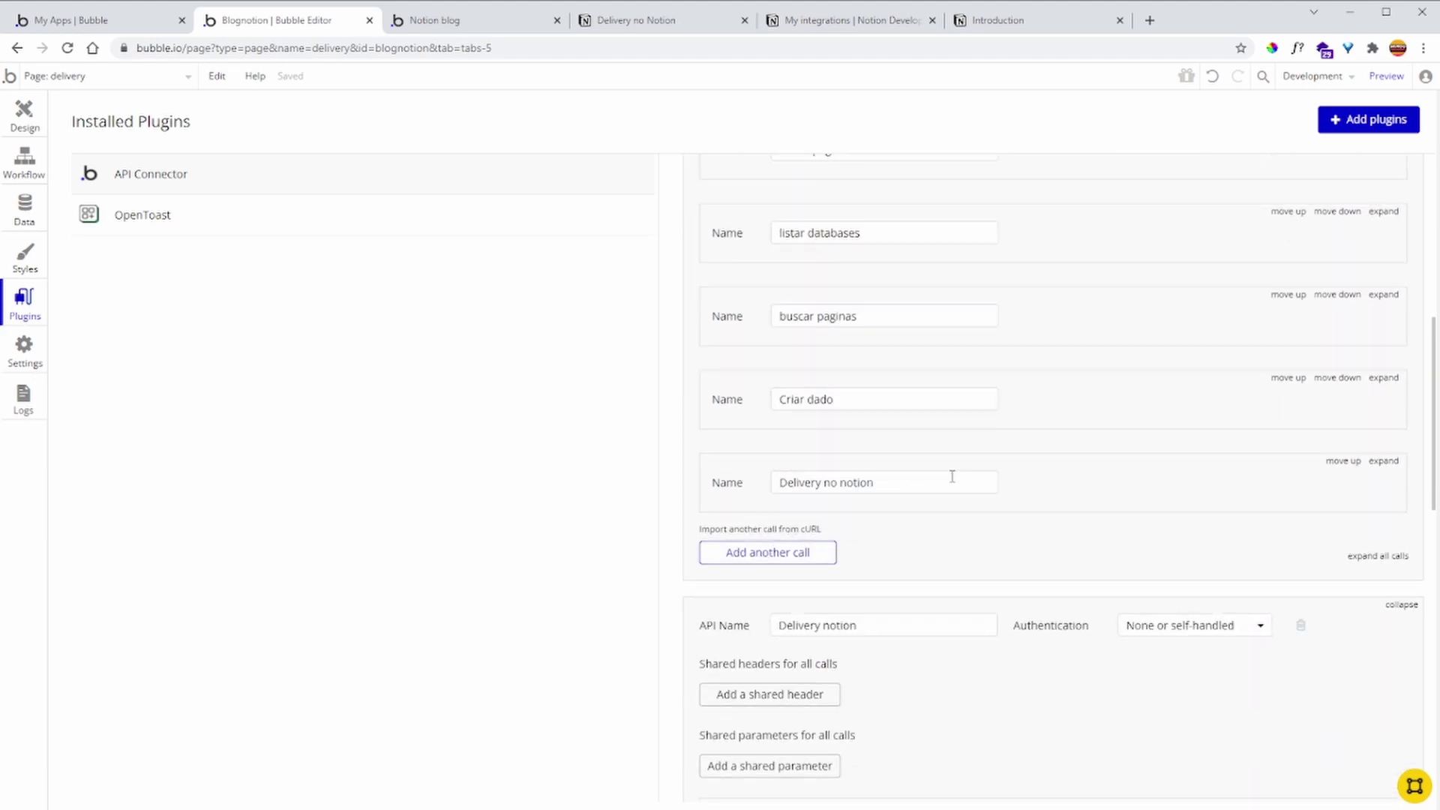
pyautogui.click(1393, 464)
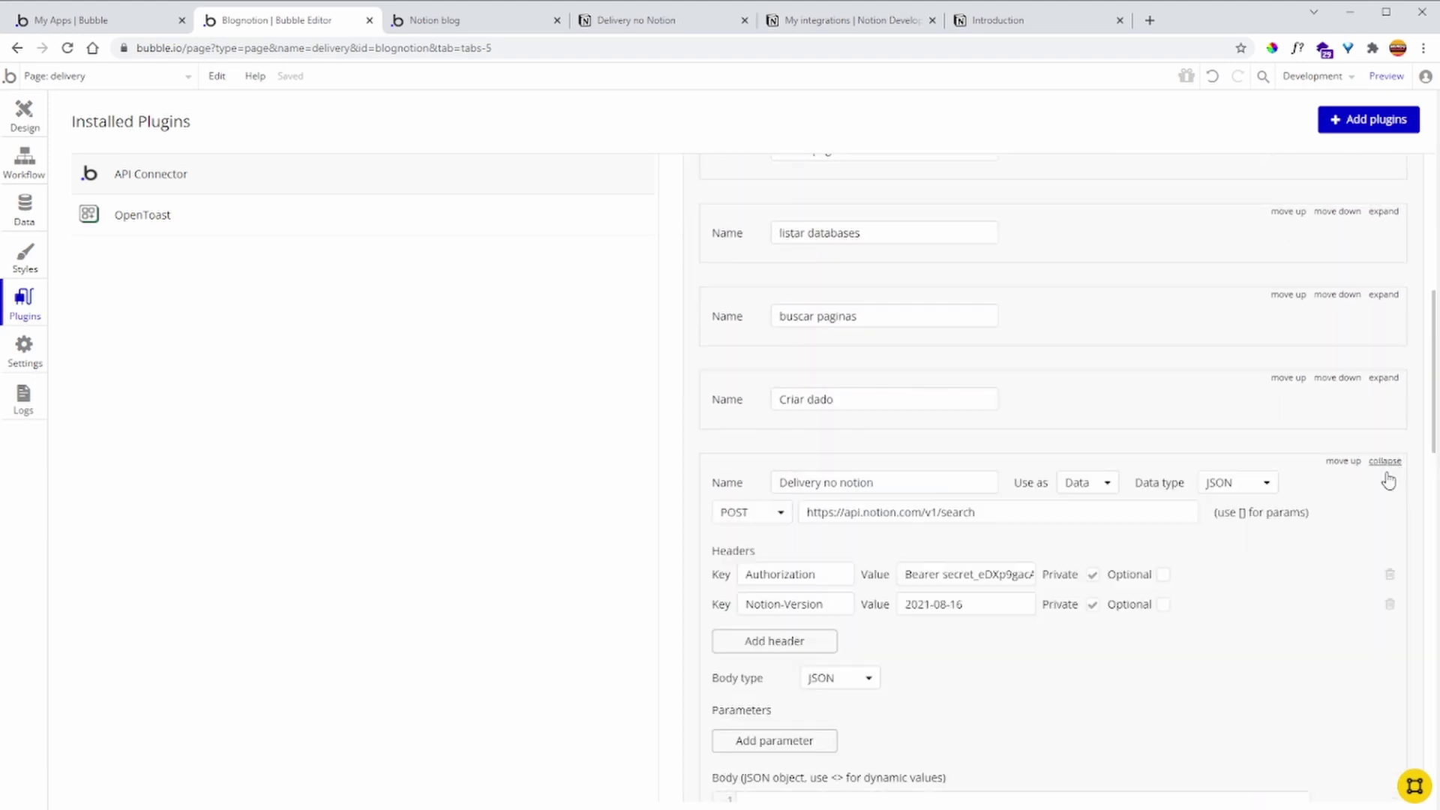
# Delete the Delivery notion API from the API Connector
pyautogui.scroll(-1, 1050, 563)
pyautogui.scroll(-6, 974, 568)
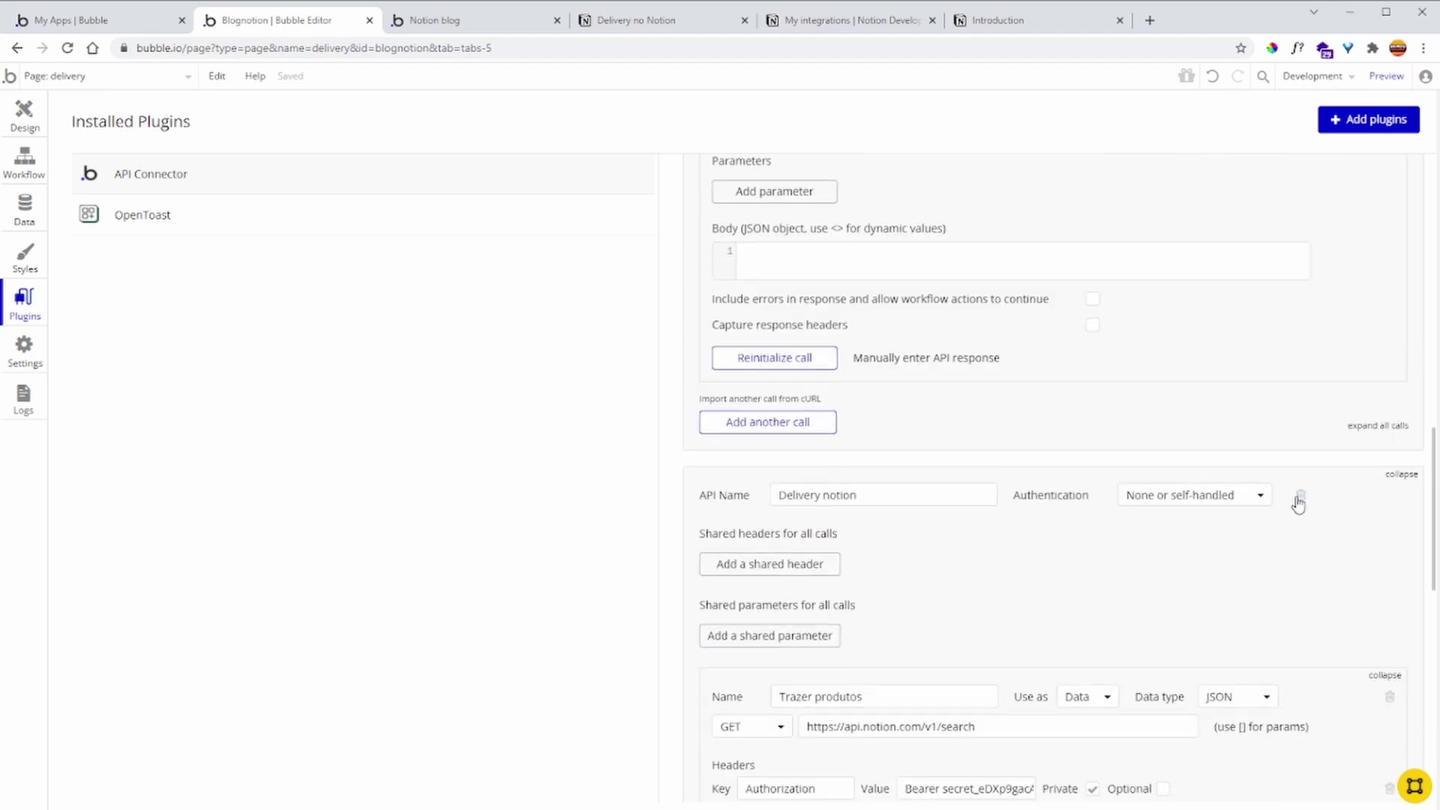
pyautogui.click(1299, 498)
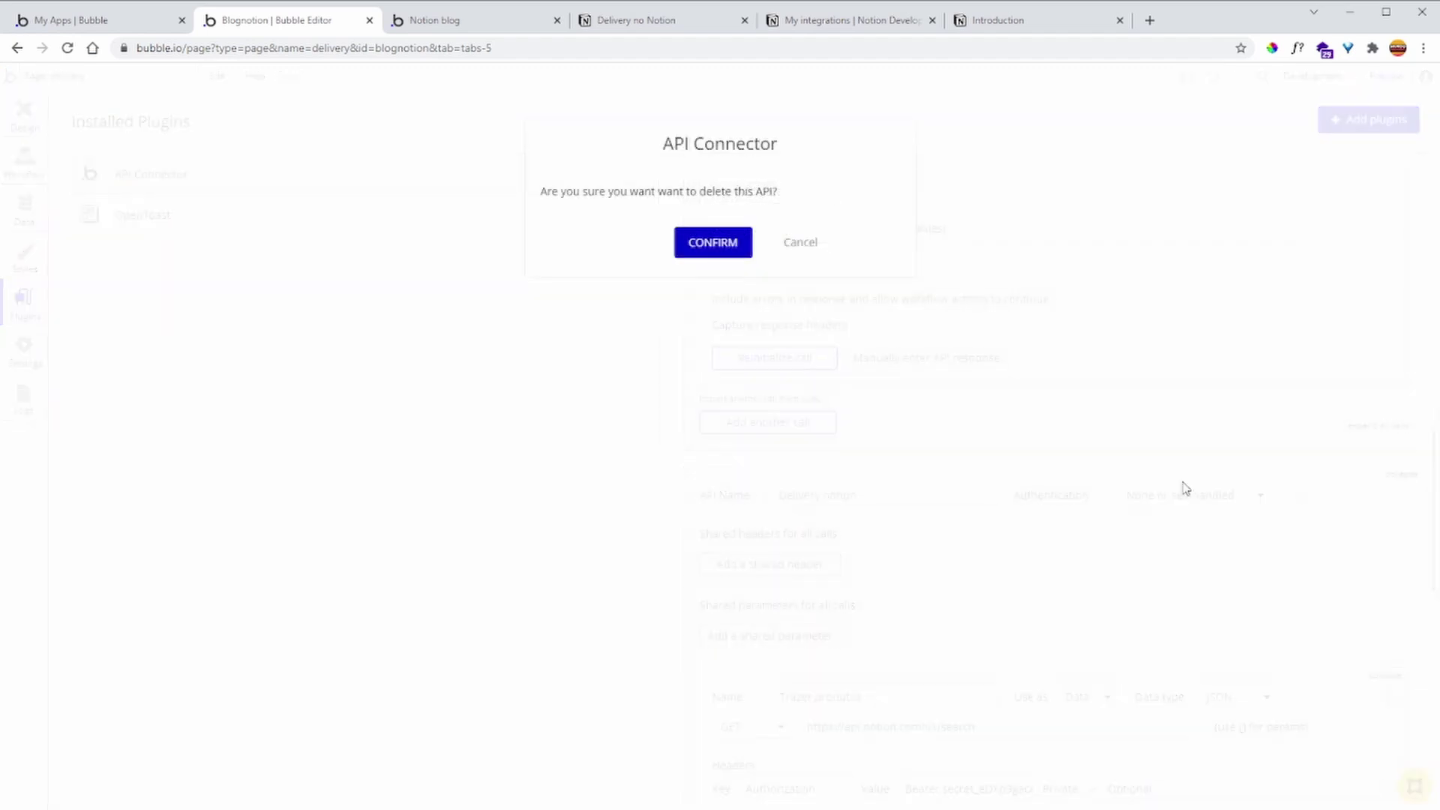
pyautogui.click(734, 252)
# Examine the Delivery no notion call's URL and Authorization header, and try out adding a blank header and deleting it
pyautogui.scroll(4, 1121, 594)
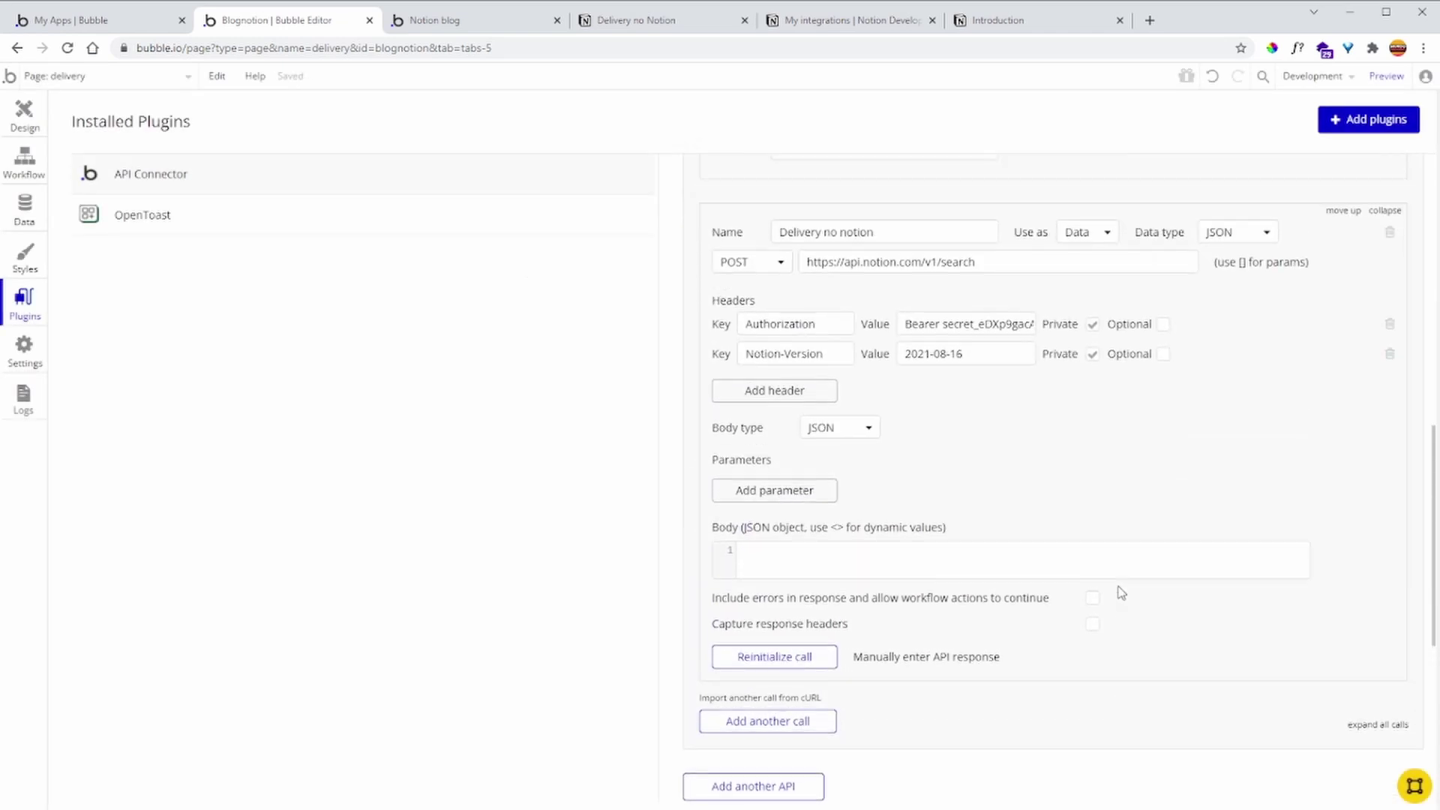
pyautogui.scroll(1, 893, 327)
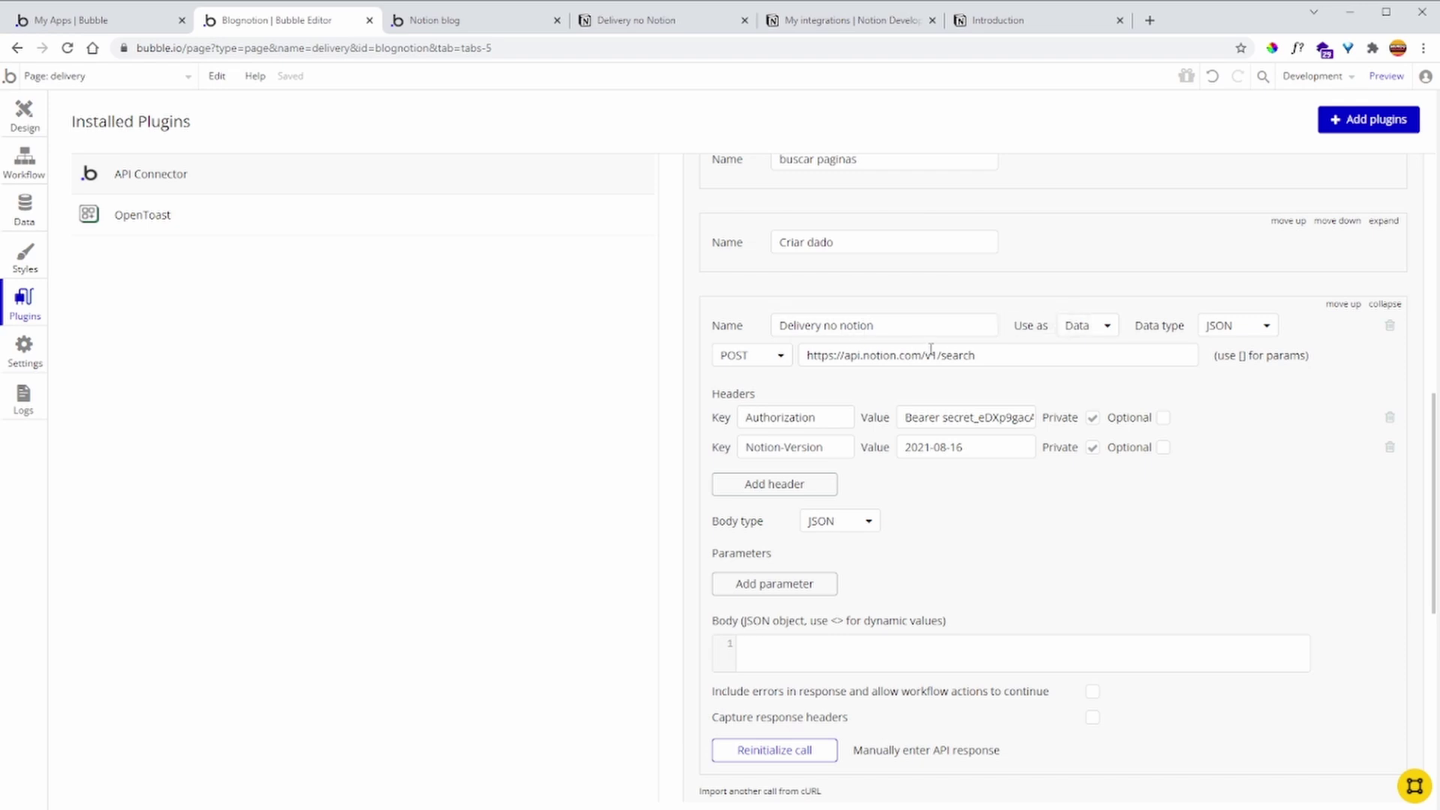
pyautogui.moveTo(813, 355); pyautogui.dragTo(979, 363)
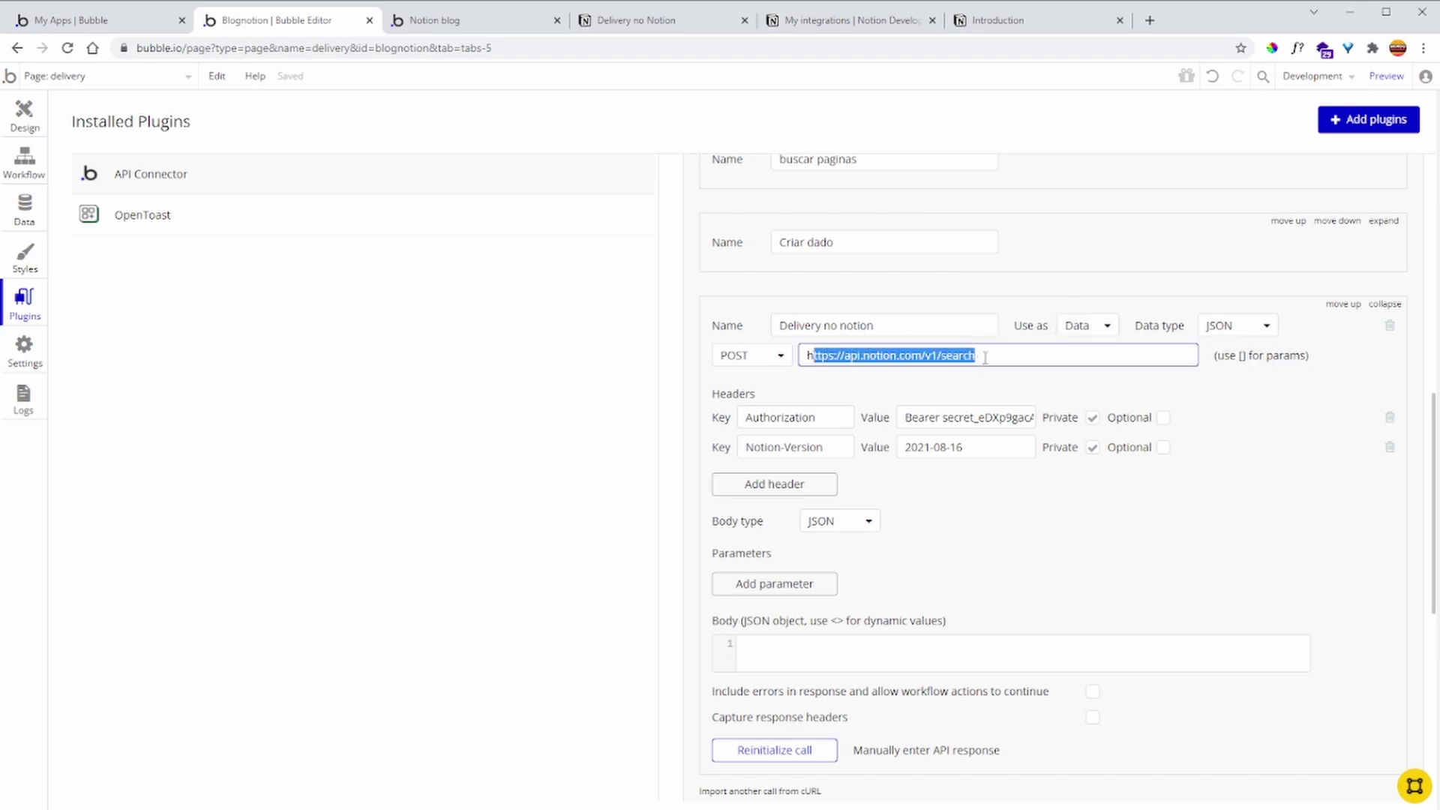
pyautogui.click(985, 357)
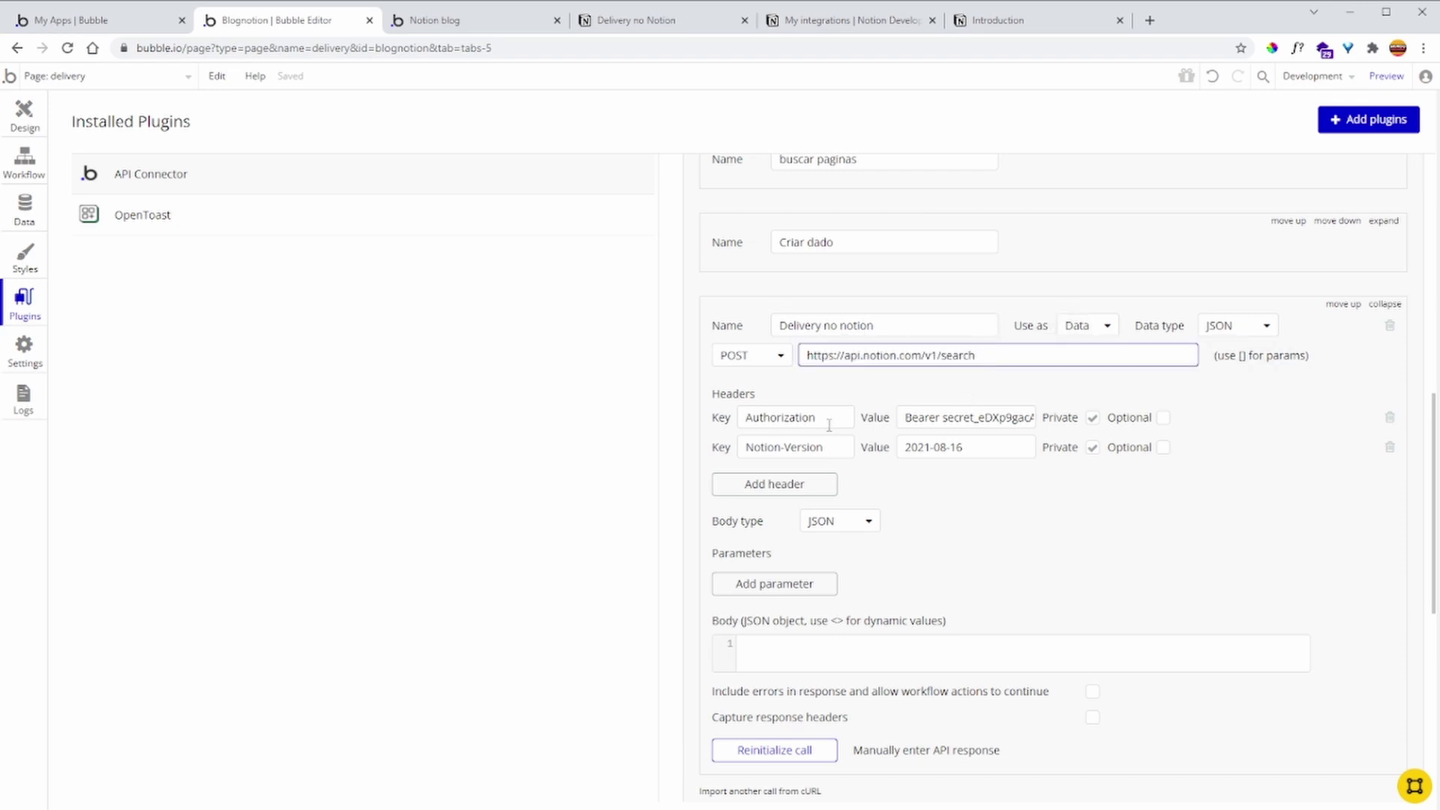
pyautogui.moveTo(810, 418); pyautogui.dragTo(739, 418)
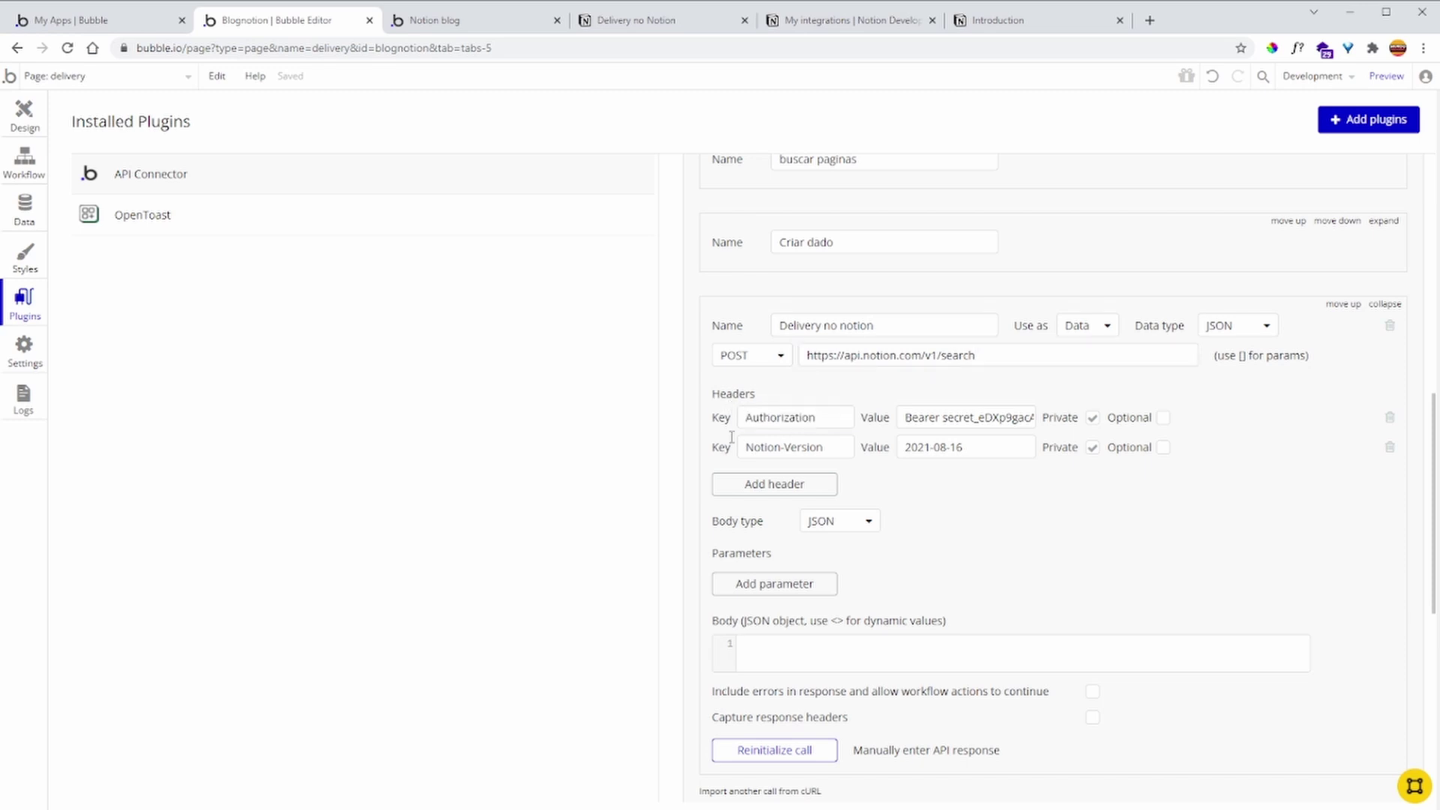
pyautogui.click(776, 486)
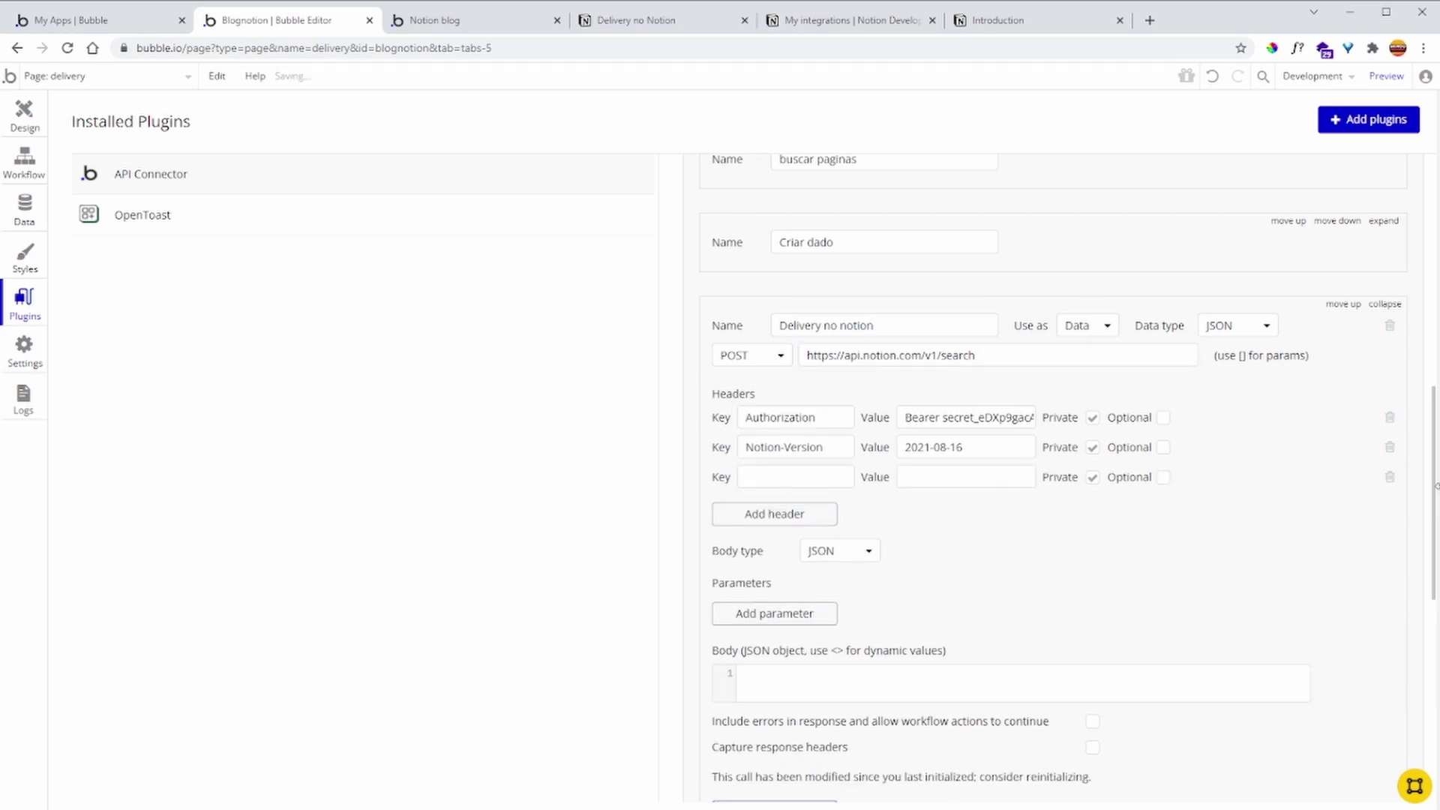
pyautogui.click(1389, 477)
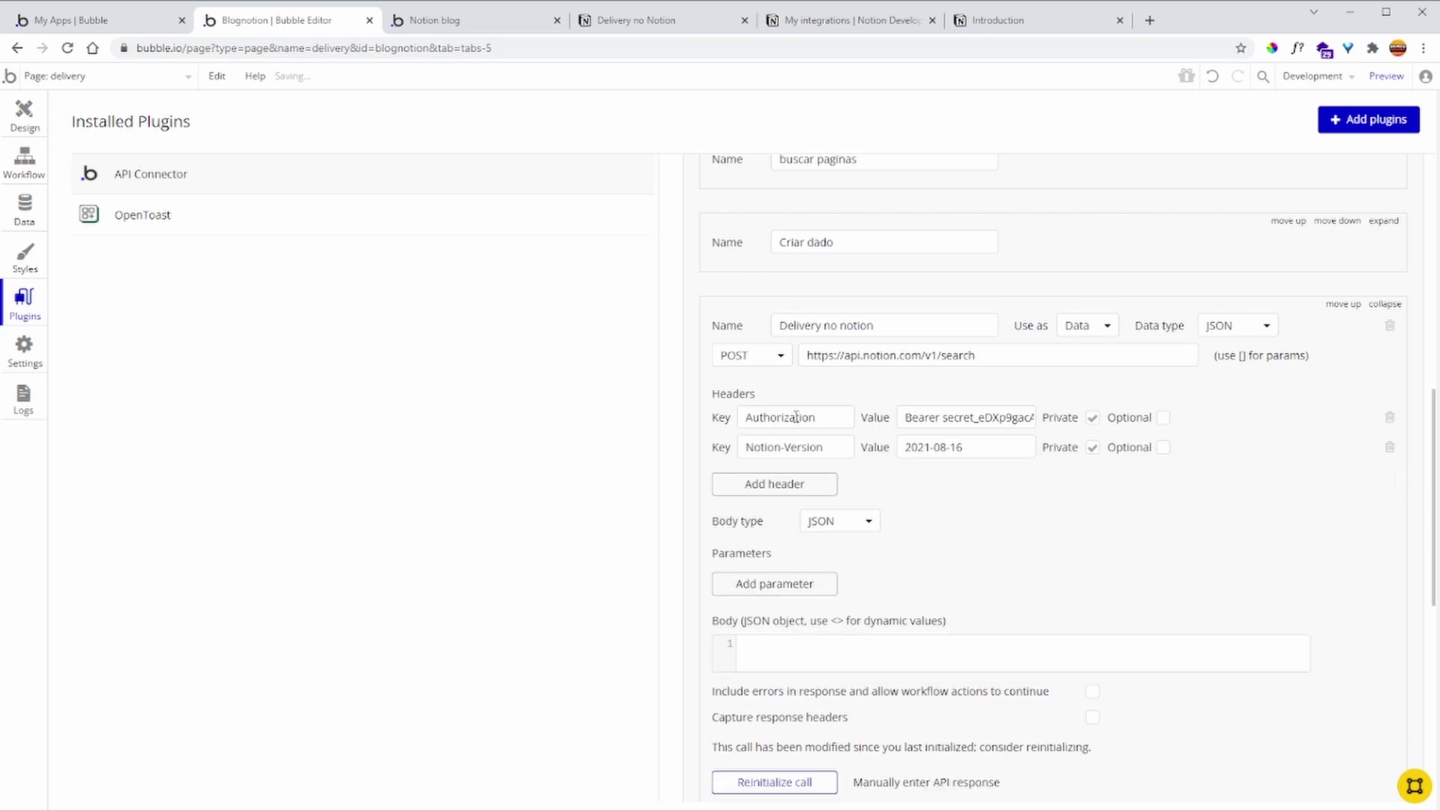
# Highlight the Authorization header's token and open the delivery integration in Notion's My integrations to view its Internal Integration Token field
pyautogui.moveTo(946, 417); pyautogui.dragTo(1055, 409)
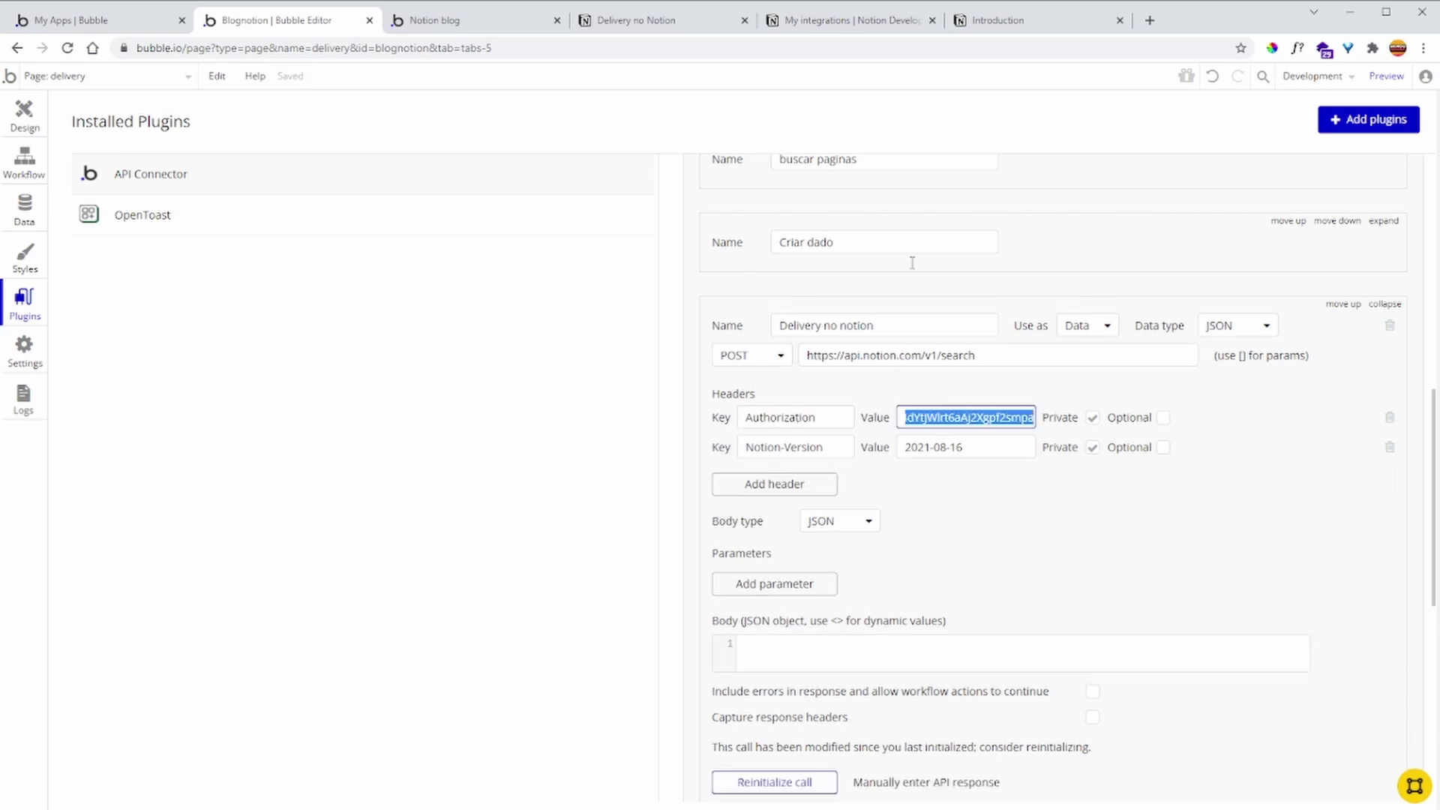
pyautogui.click(847, 21)
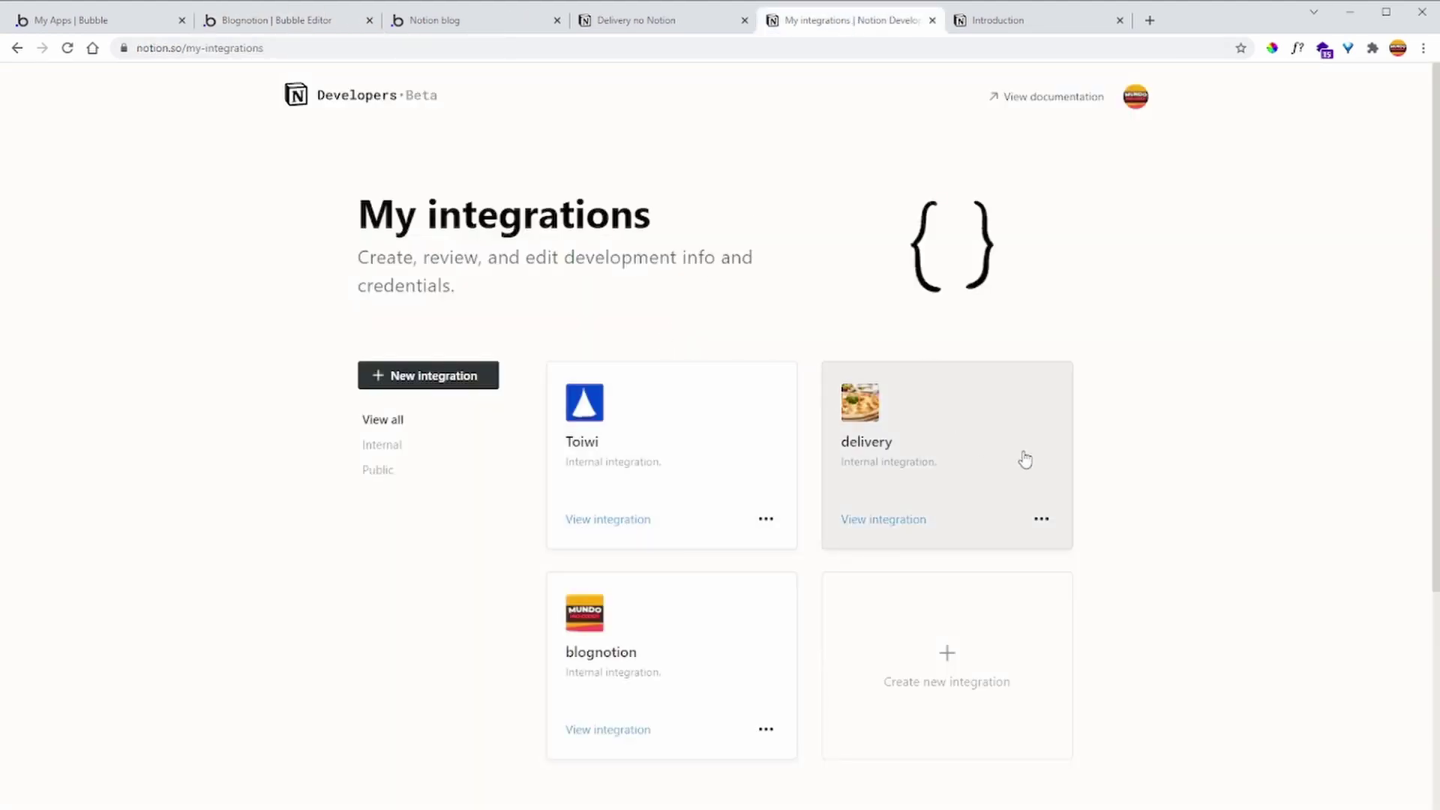
pyautogui.click(966, 485)
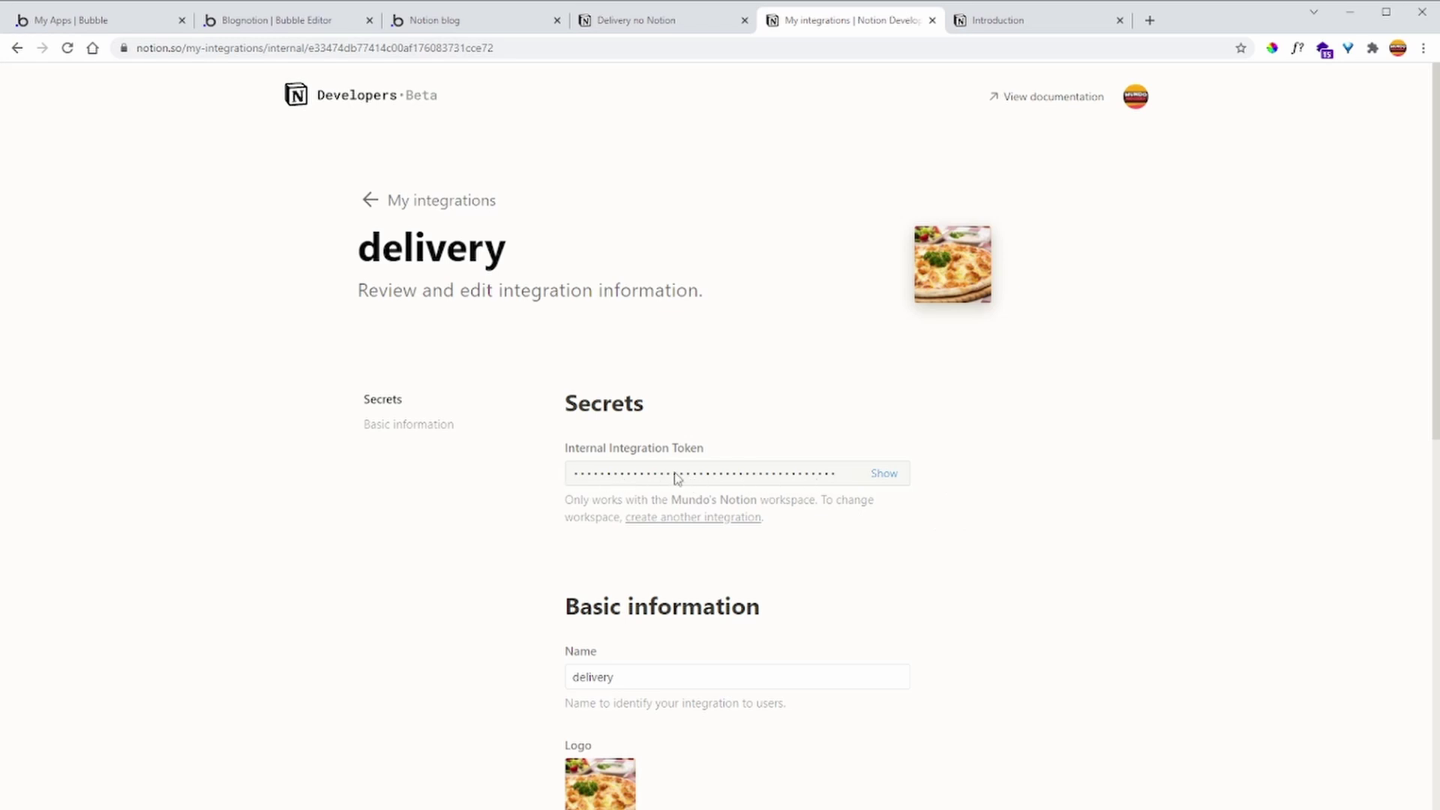
# Return to the Bubble editor and examine the Bearer prefix of the Authorization value and the call's remaining settings
pyautogui.click(249, 25)
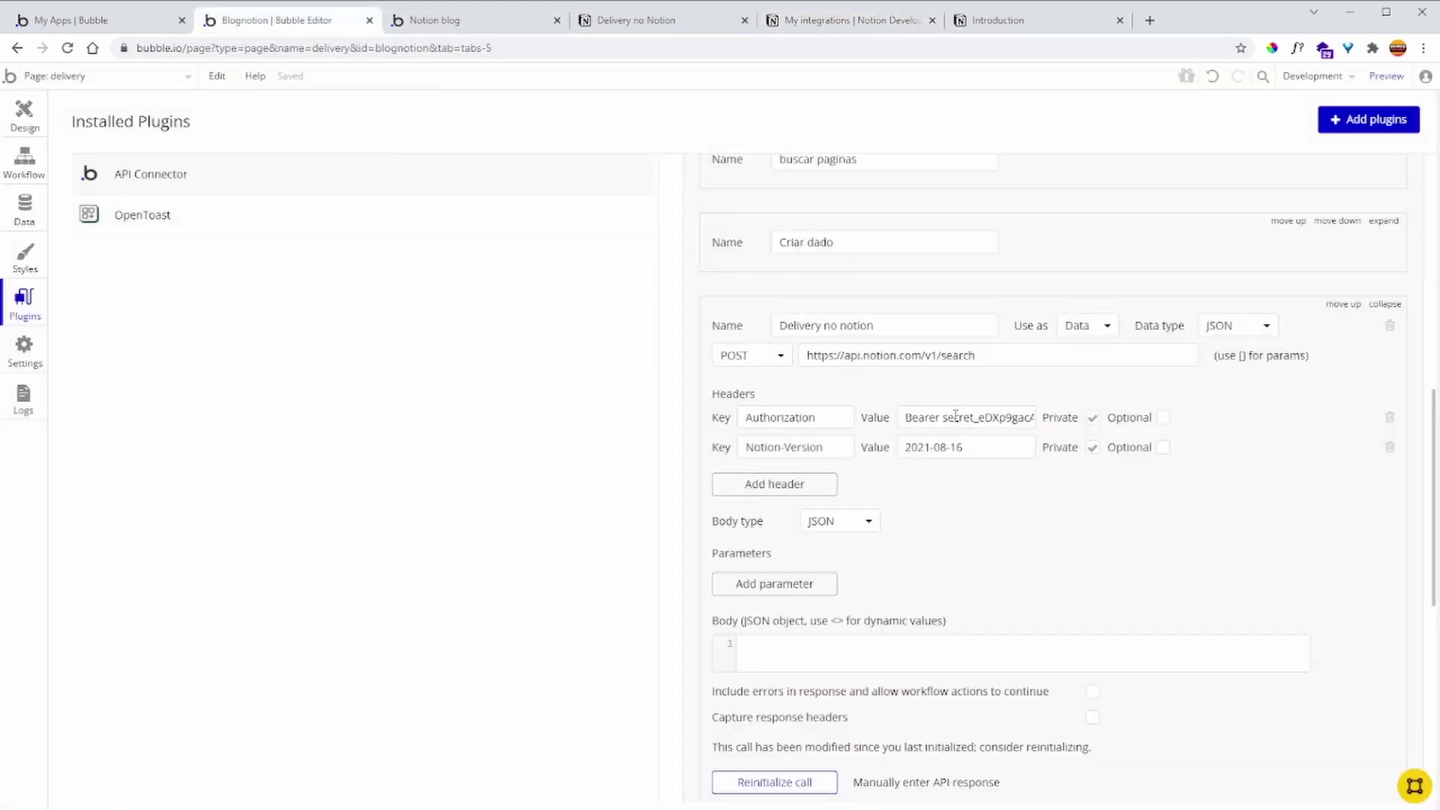
pyautogui.click(948, 418)
pyautogui.moveTo(939, 417); pyautogui.dragTo(891, 417)
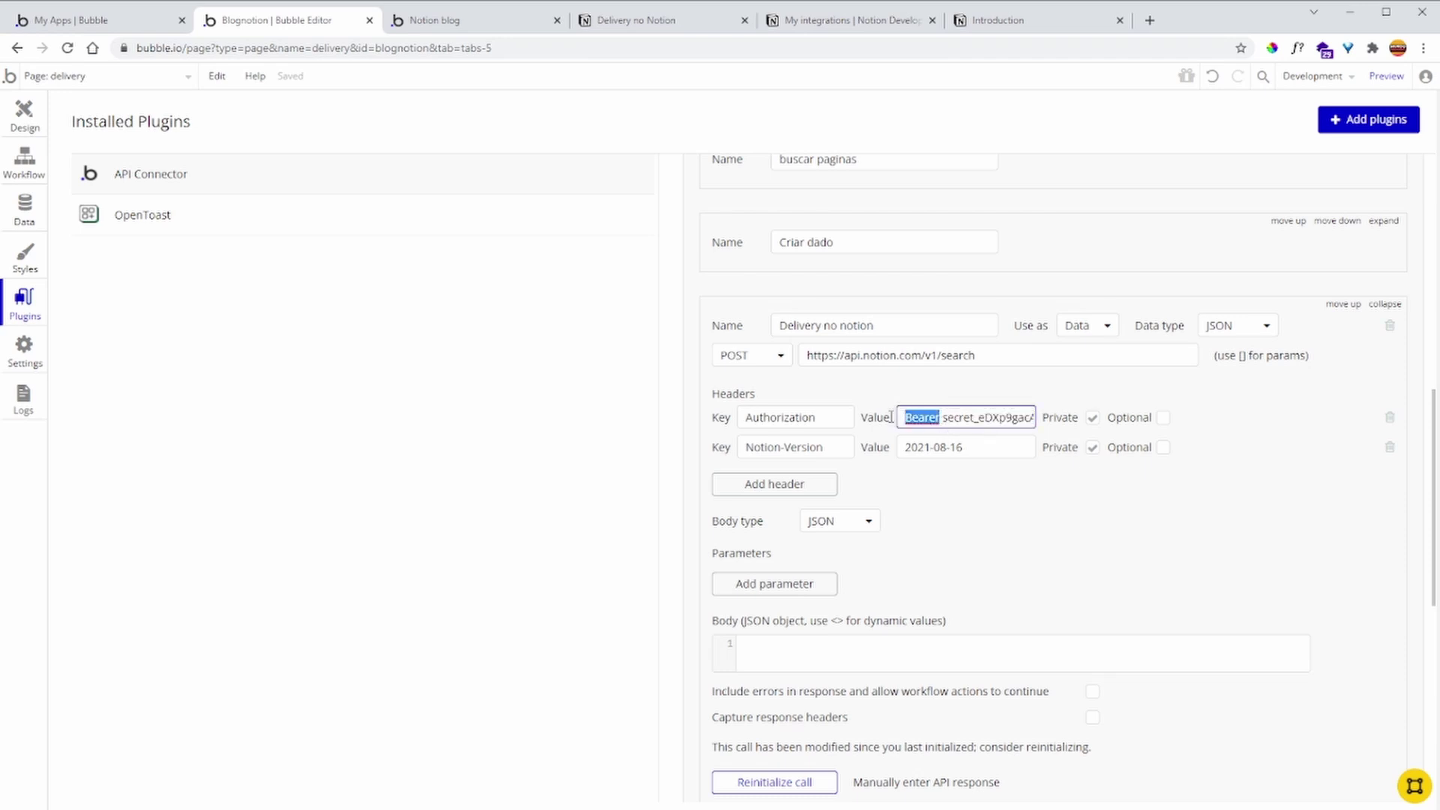
pyautogui.click(946, 420)
pyautogui.moveTo(941, 417); pyautogui.dragTo(909, 417)
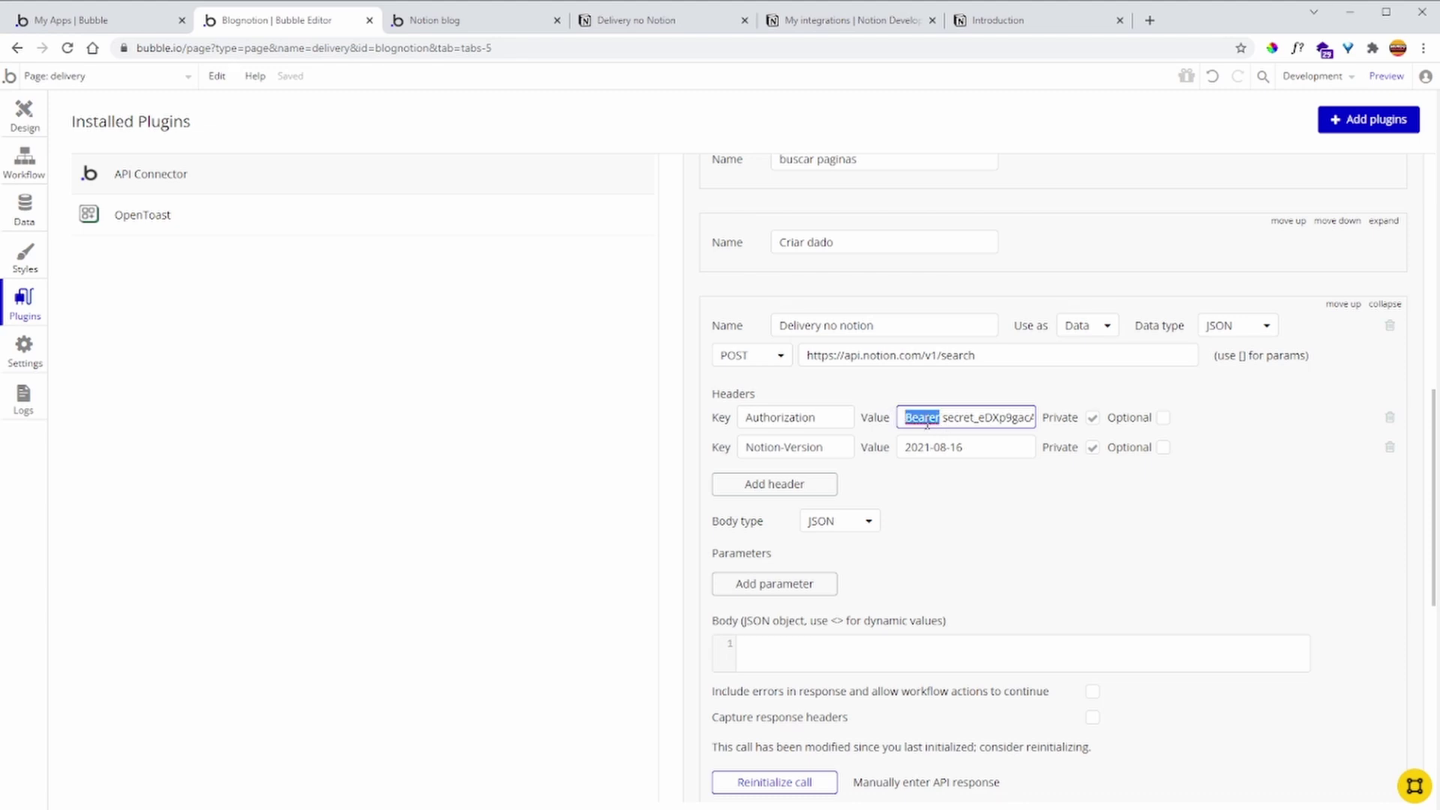
pyautogui.click(870, 394)
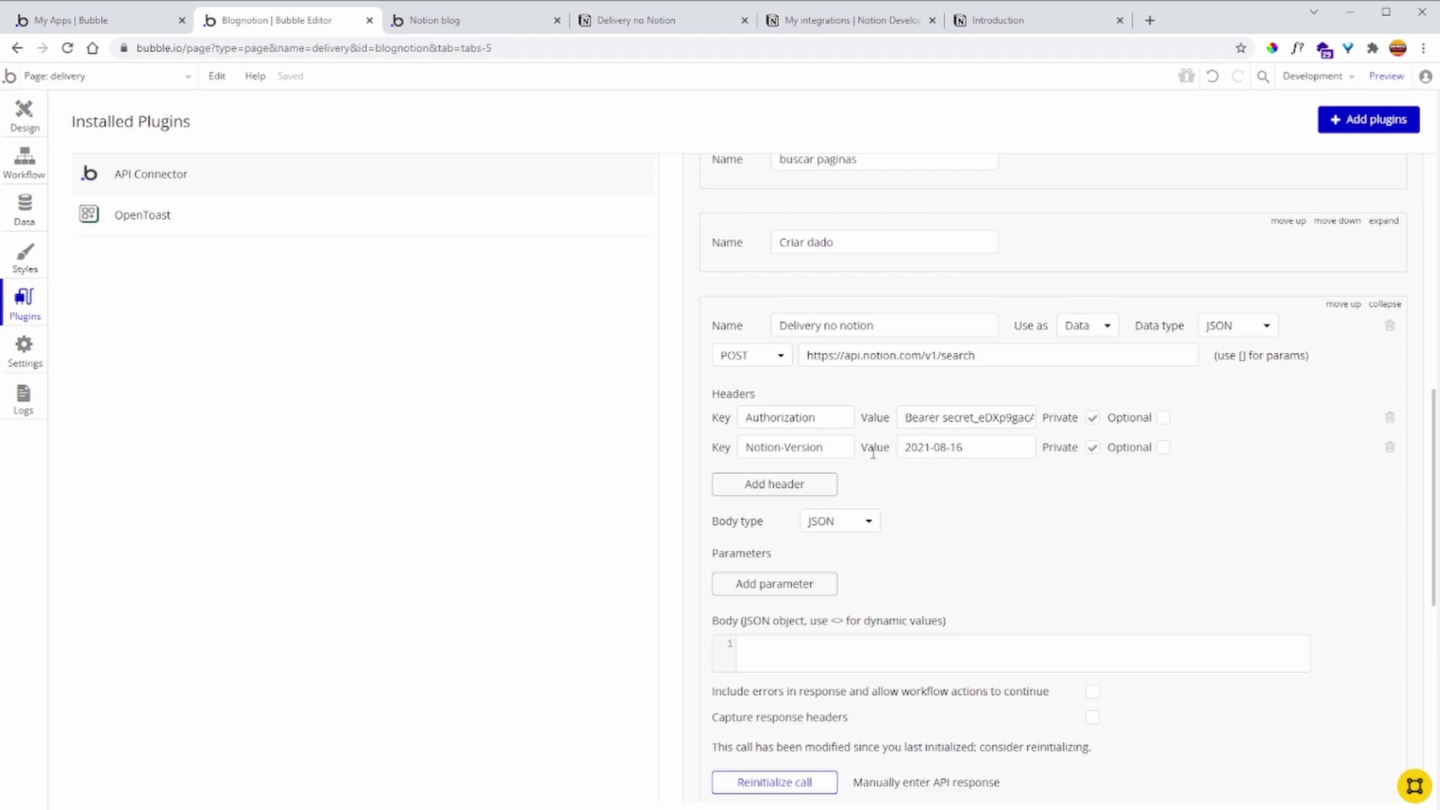
pyautogui.scroll(-2, 924, 438)
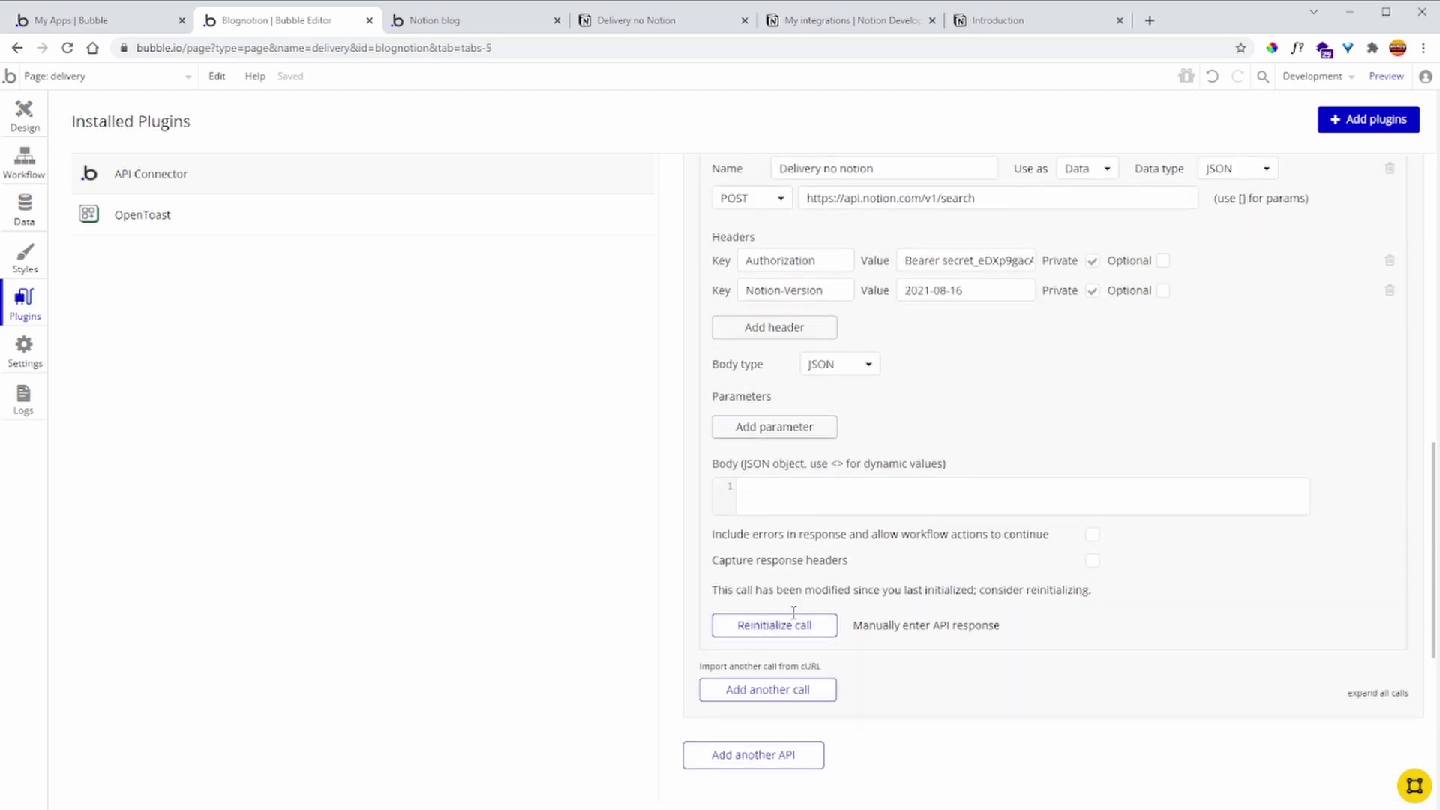
pyautogui.scroll(2, 890, 541)
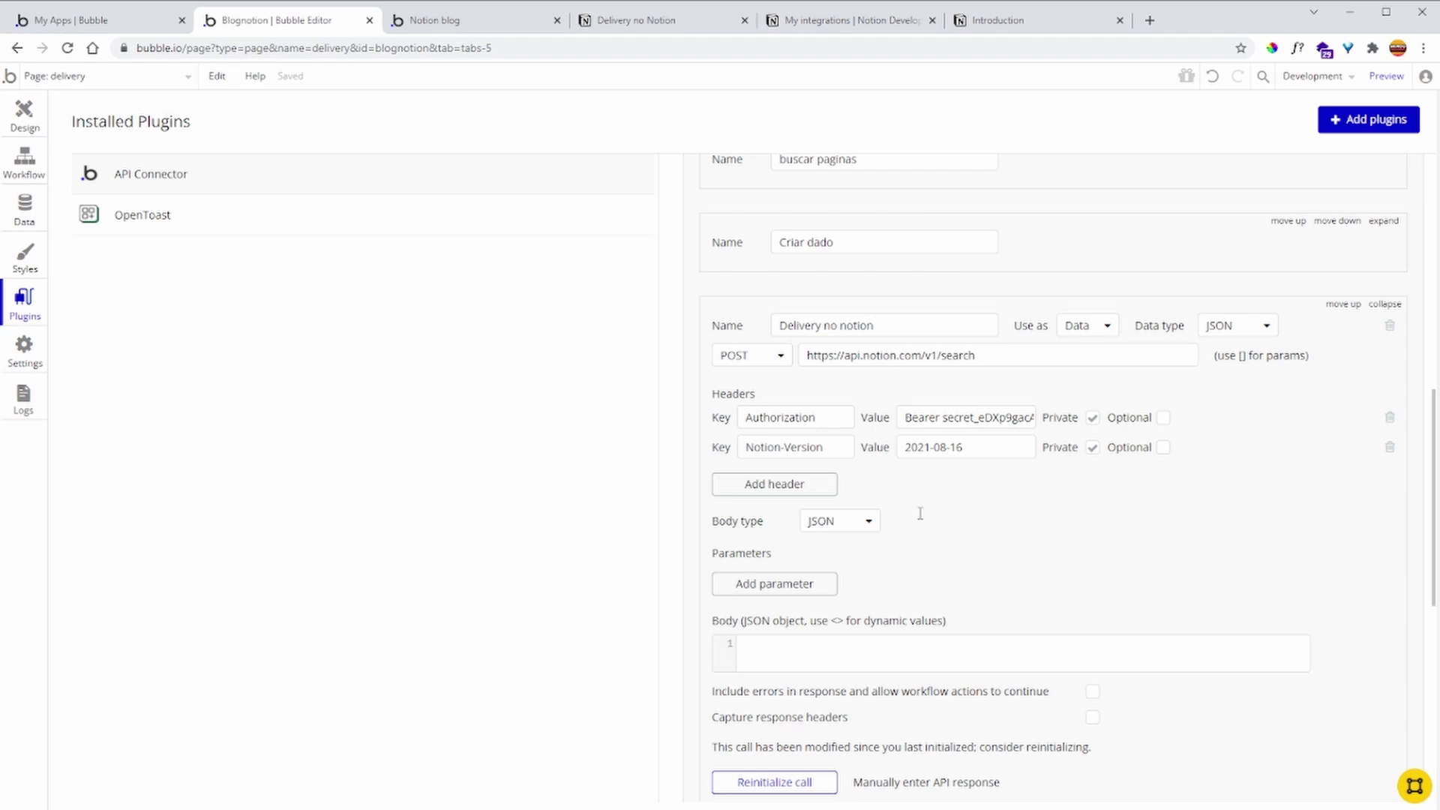
# Switch to the public Delivery no Notion page and examine the Pizza de frango card's cover, title and properties
pyautogui.click(633, 34)
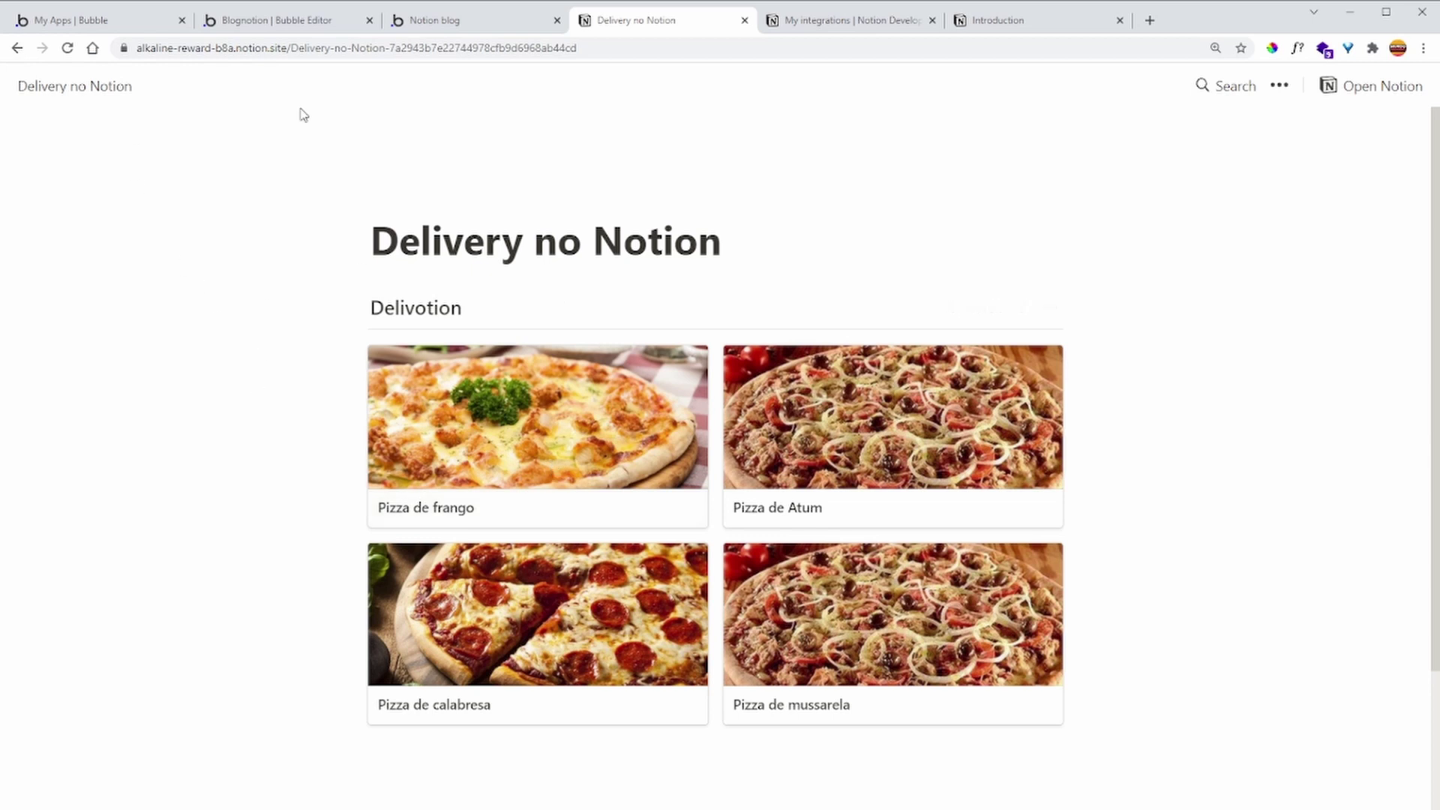
pyautogui.click(549, 478)
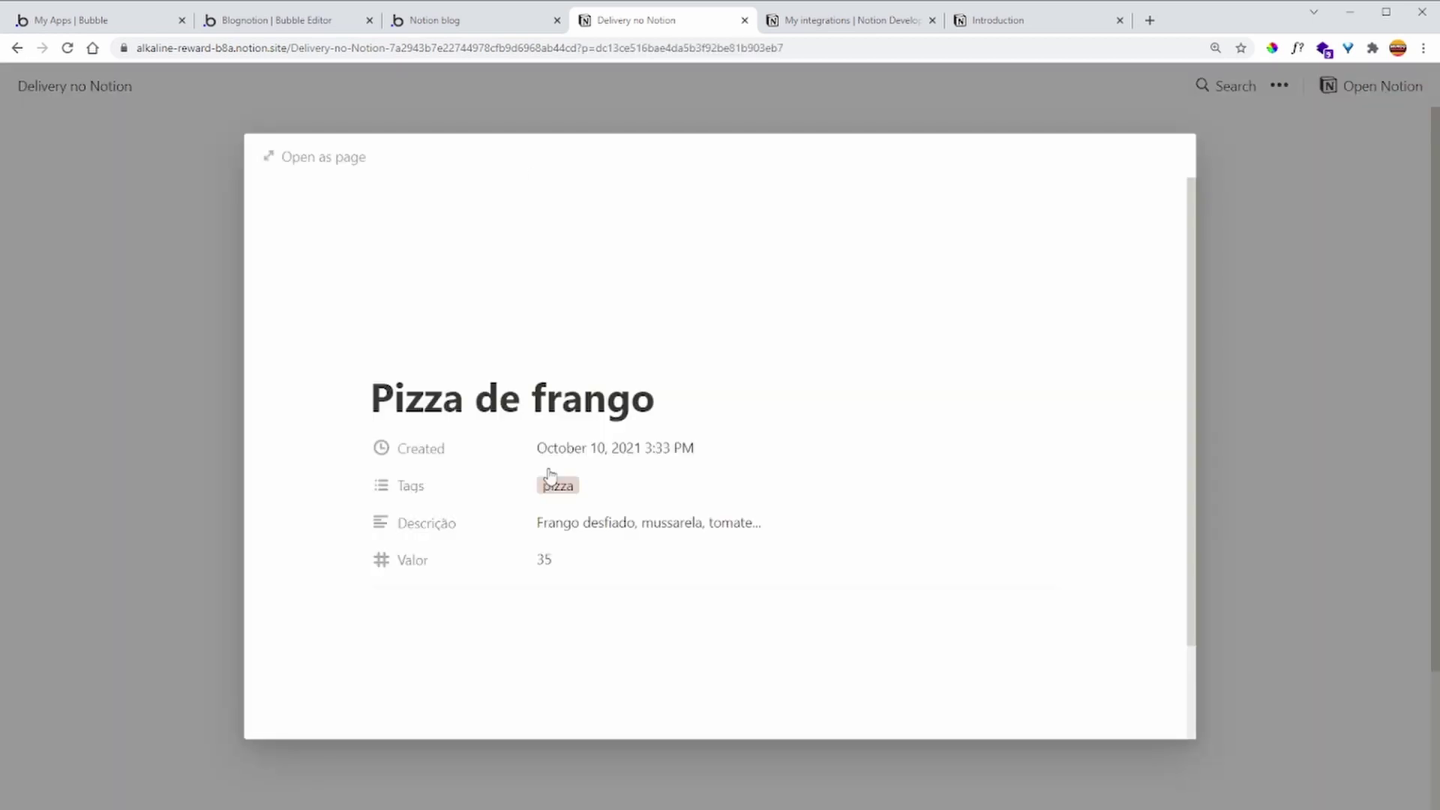
pyautogui.click(221, 234)
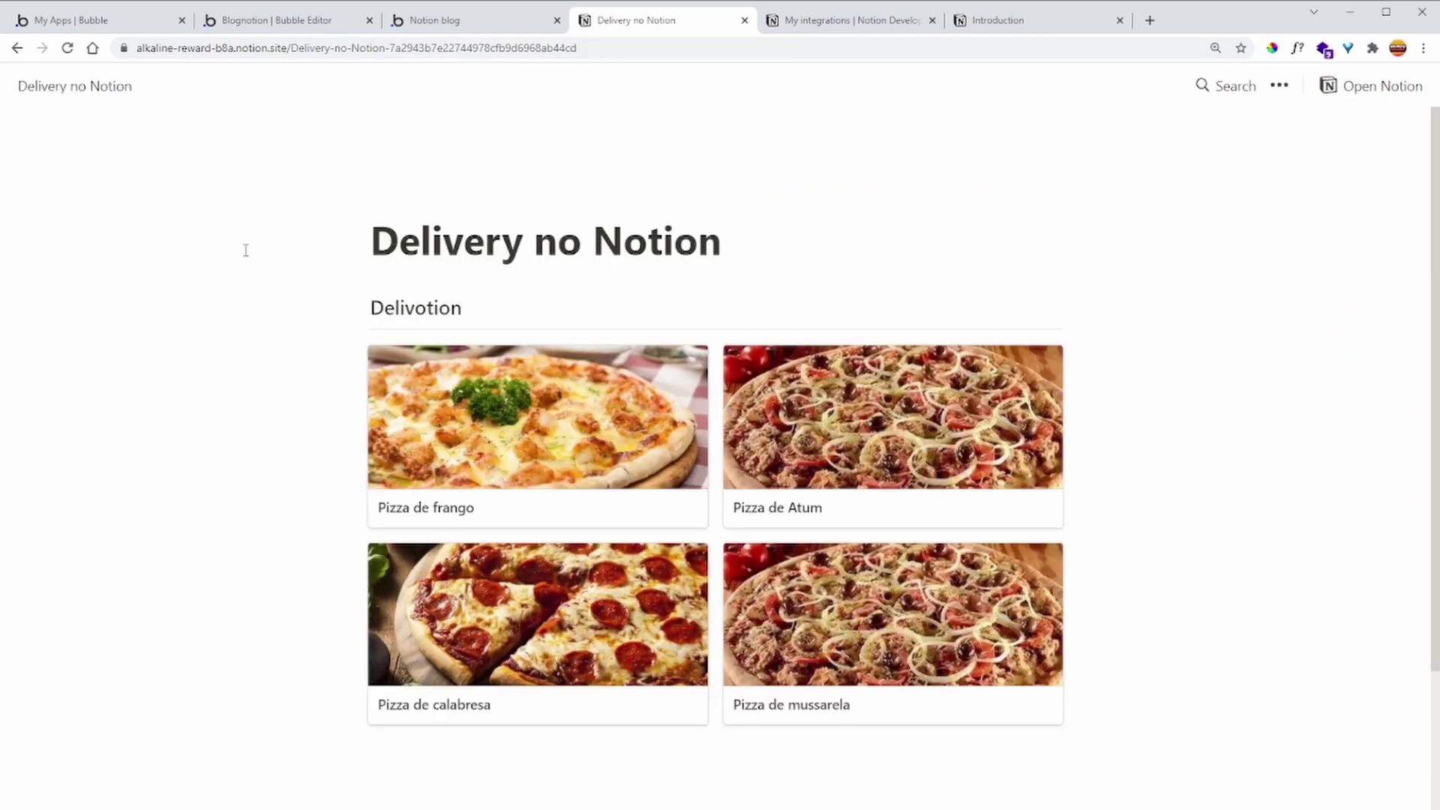
pyautogui.click(507, 455)
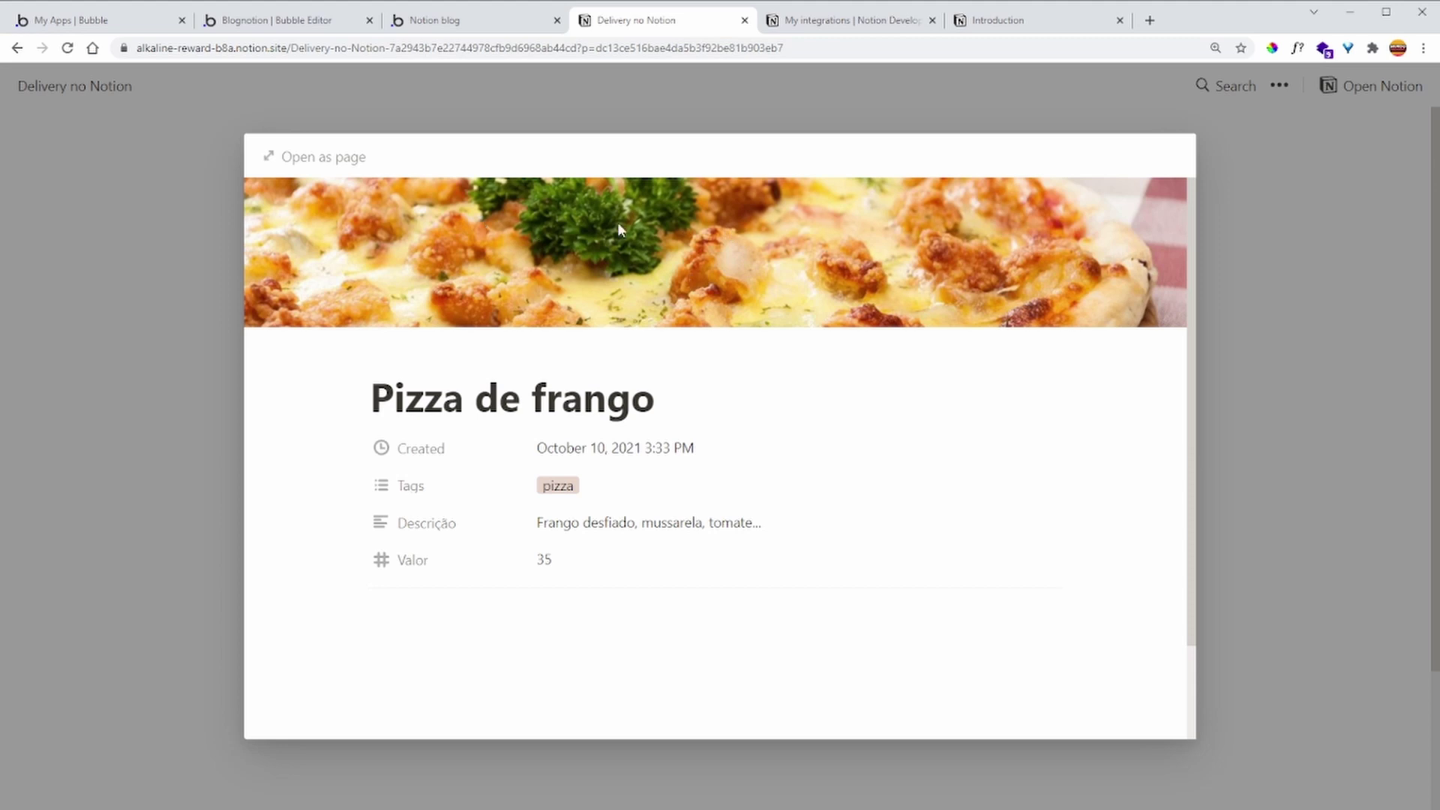
pyautogui.moveTo(375, 401); pyautogui.dragTo(671, 402)
pyautogui.click(670, 402)
pyautogui.click(135, 279)
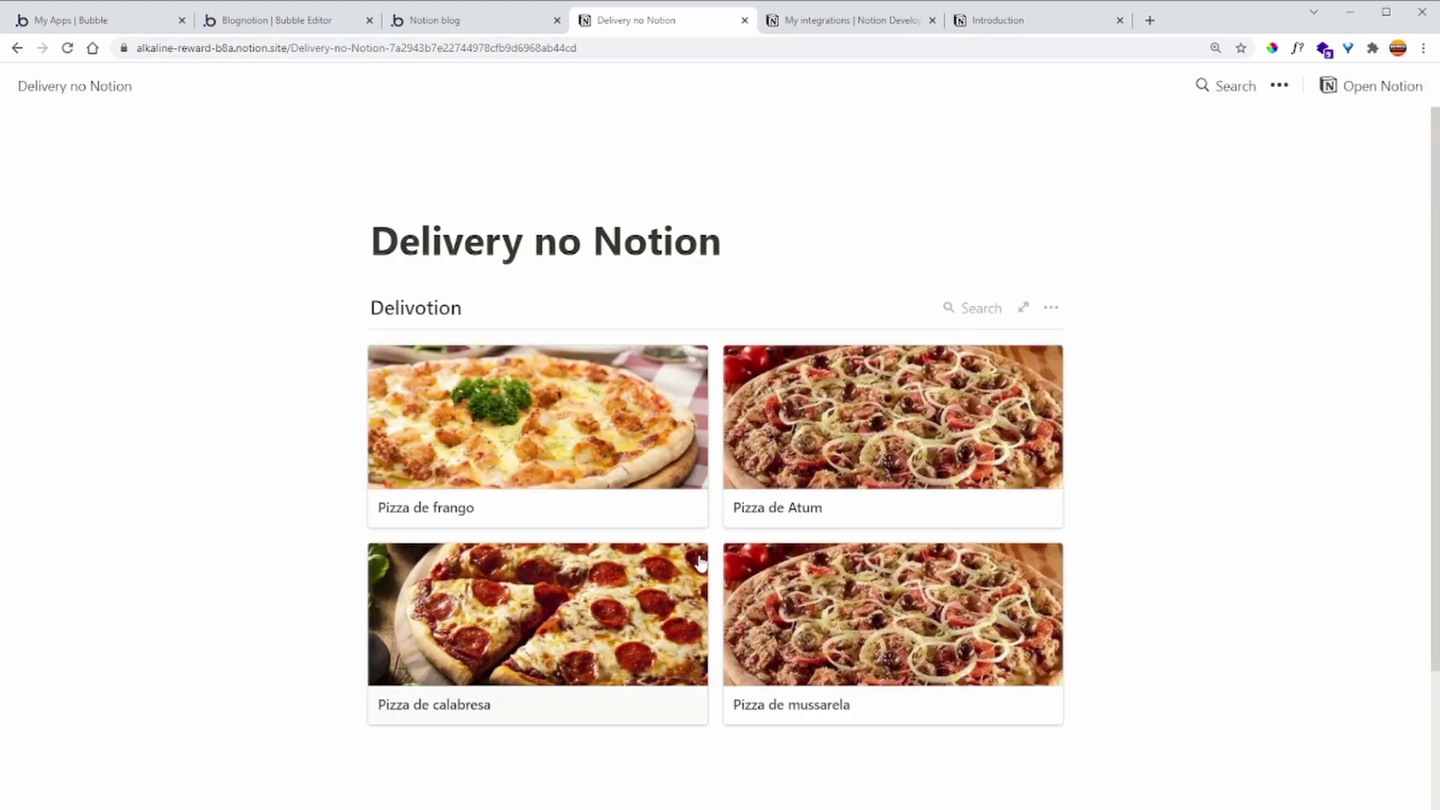
pyautogui.click(459, 454)
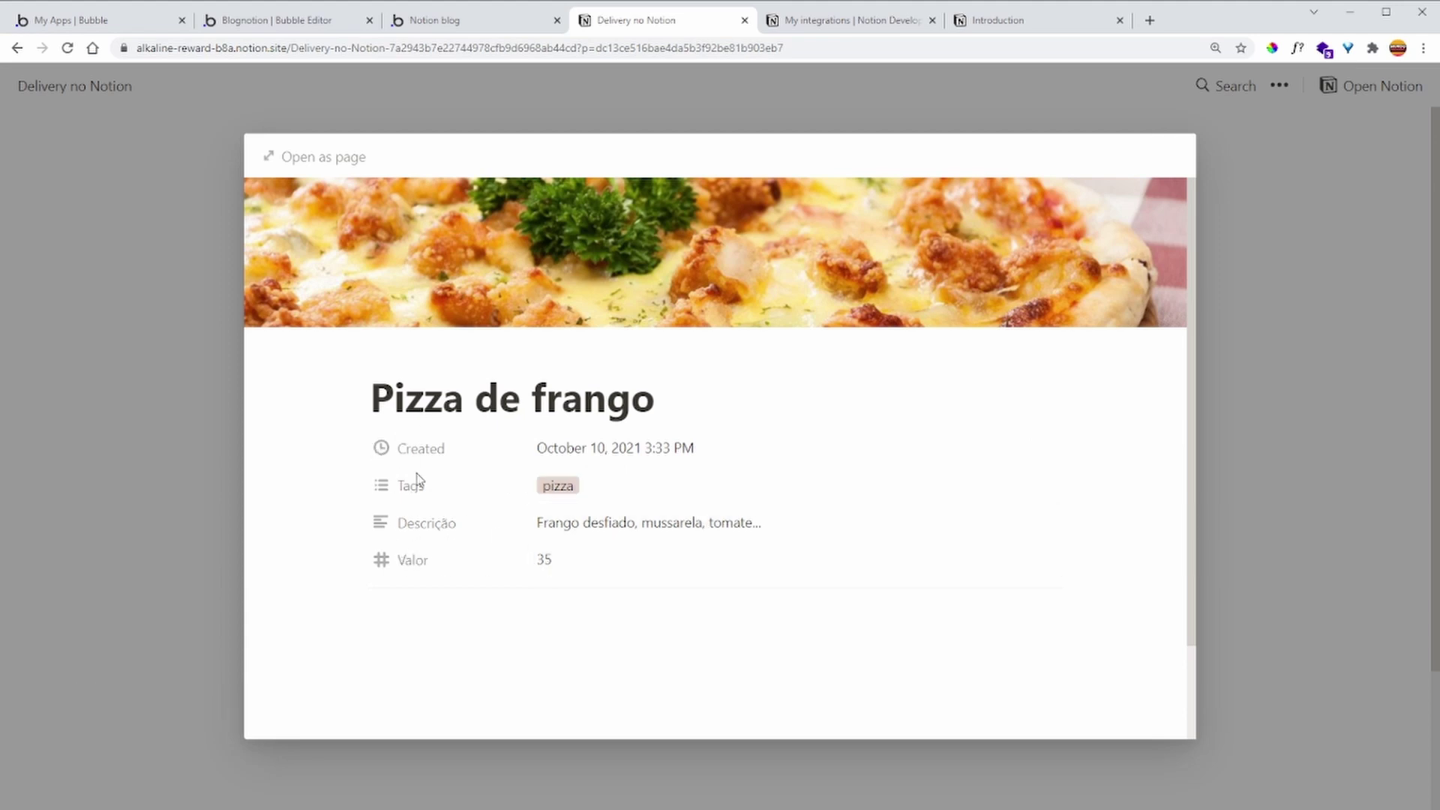
pyautogui.click(189, 303)
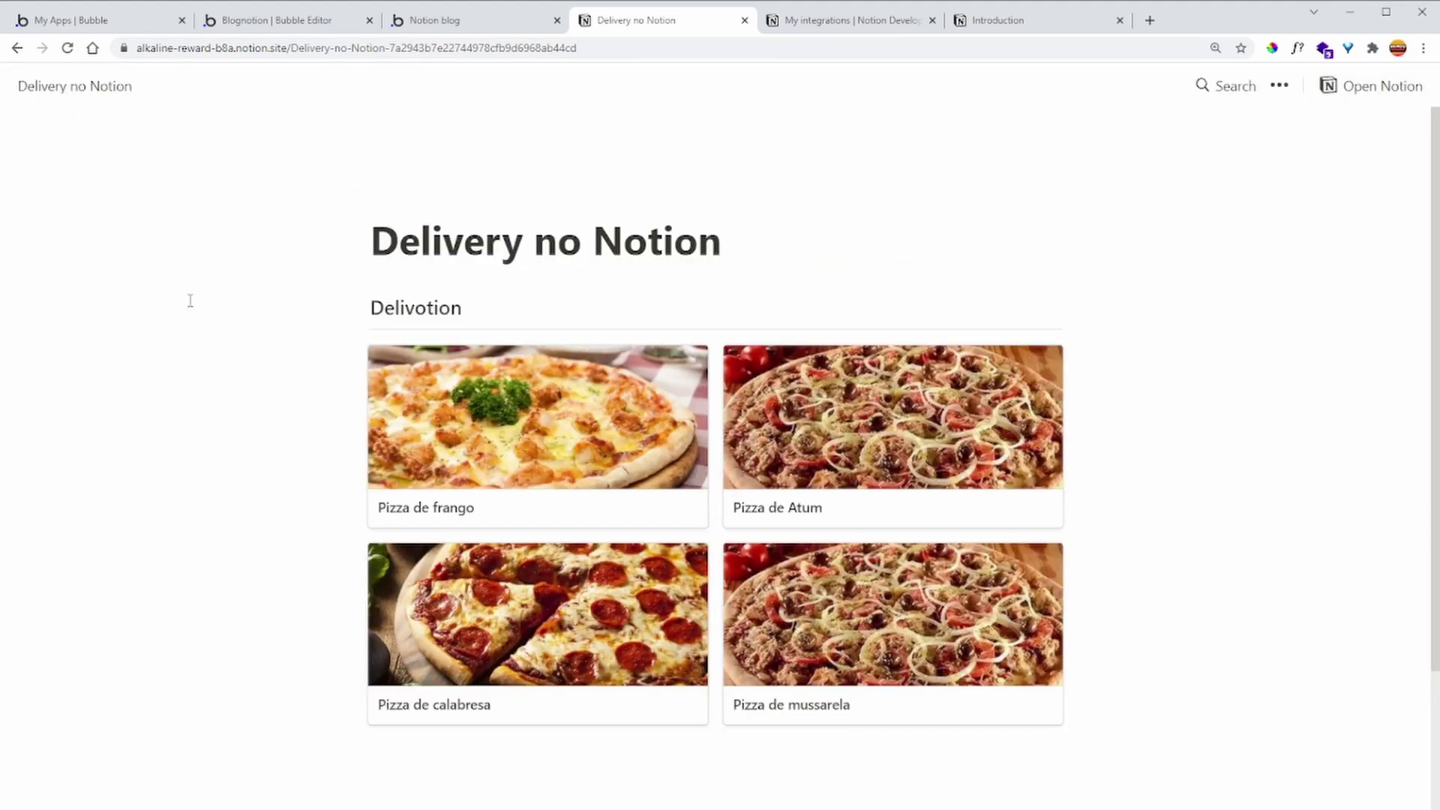
pyautogui.scroll(-1, 309, 399)
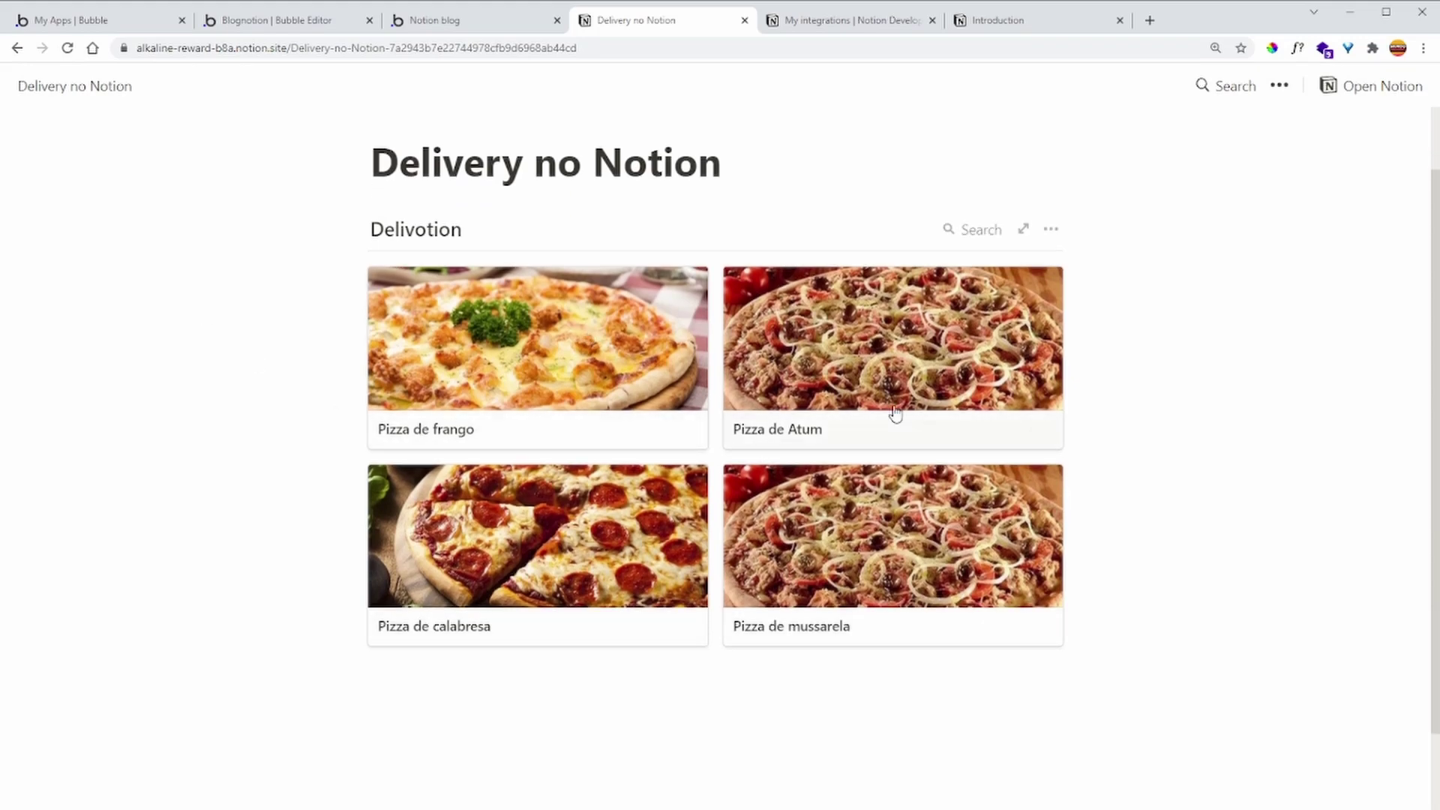
# View the product list in the Bubble app preview and compare it with the Pizza de frango card in Notion
pyautogui.click(475, 21)
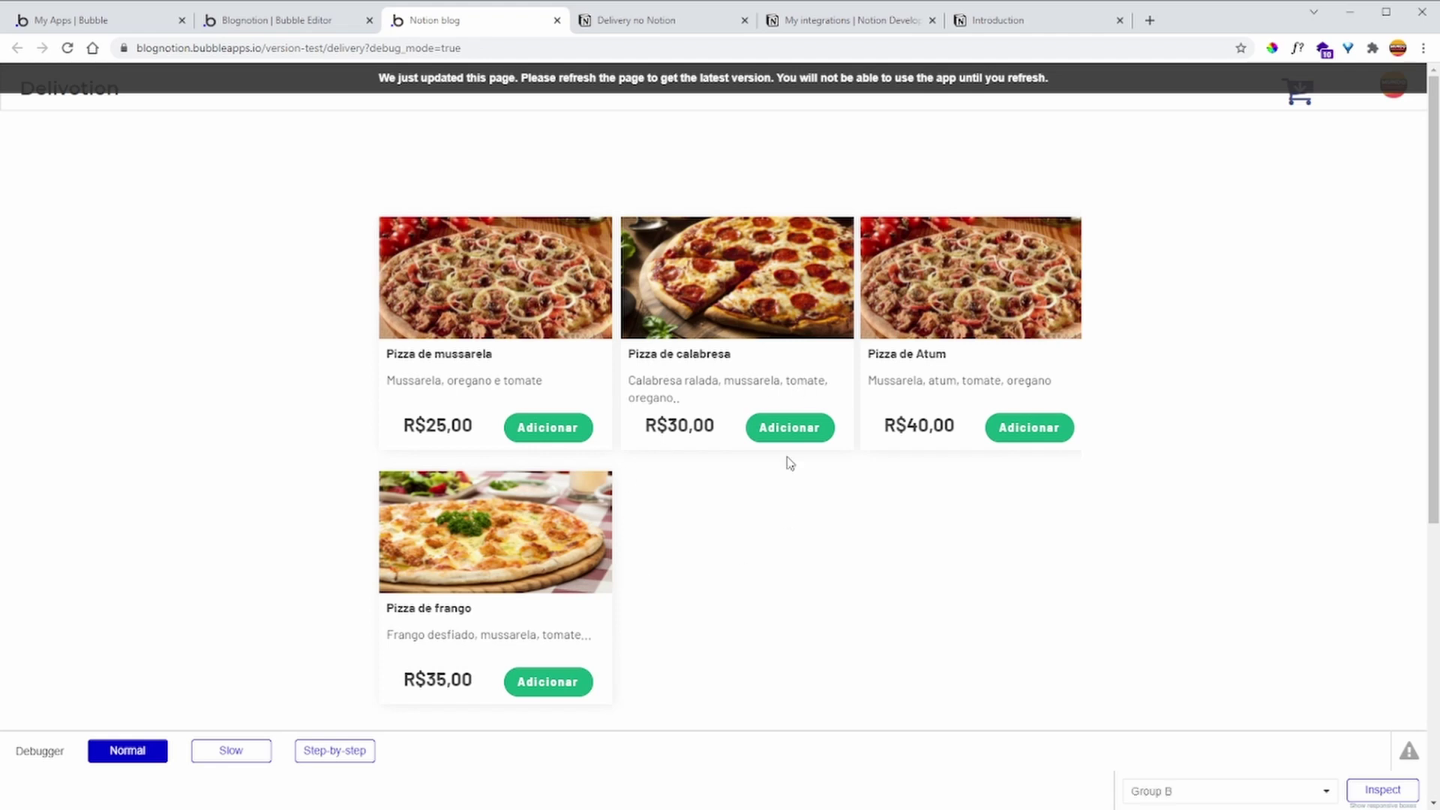
pyautogui.click(649, 30)
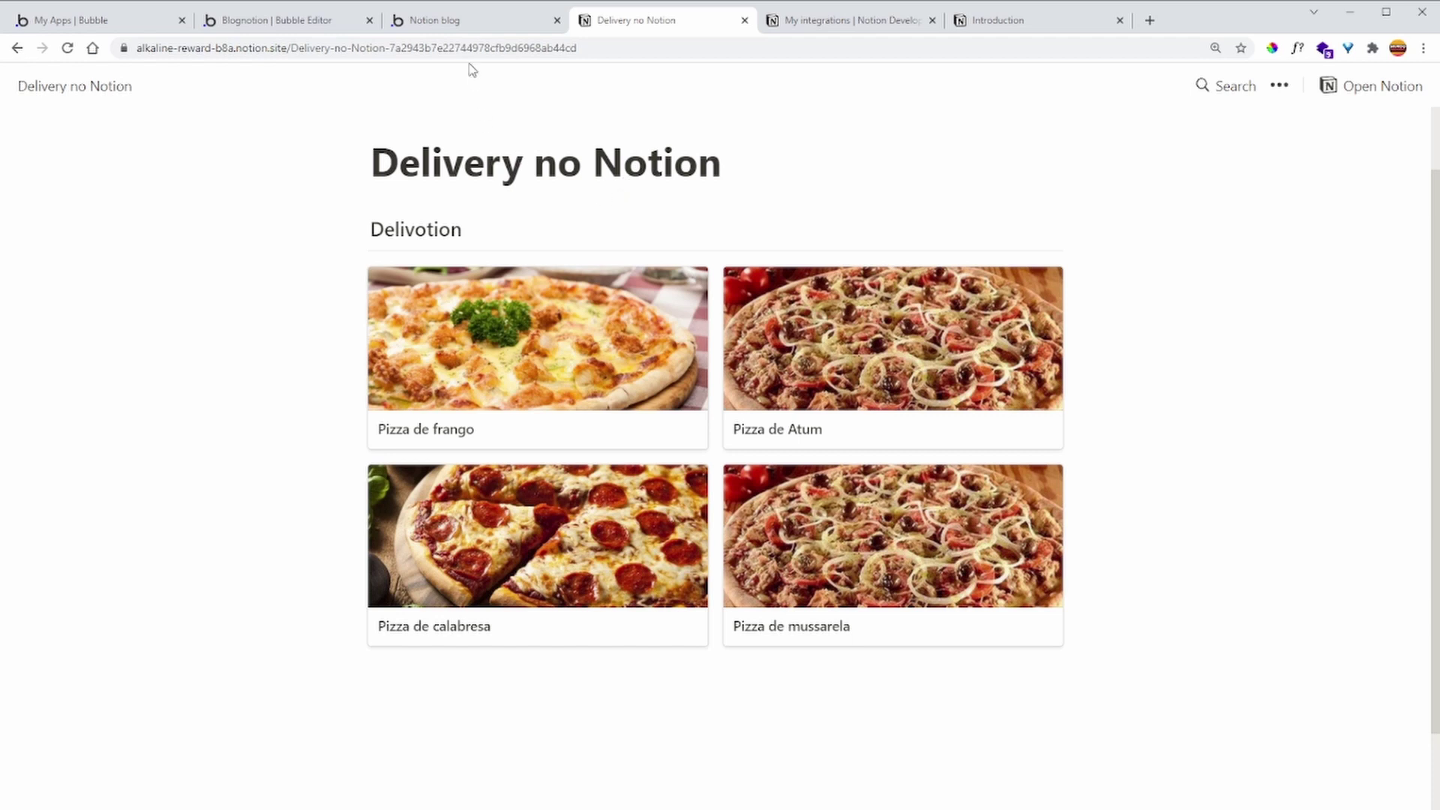
pyautogui.click(530, 366)
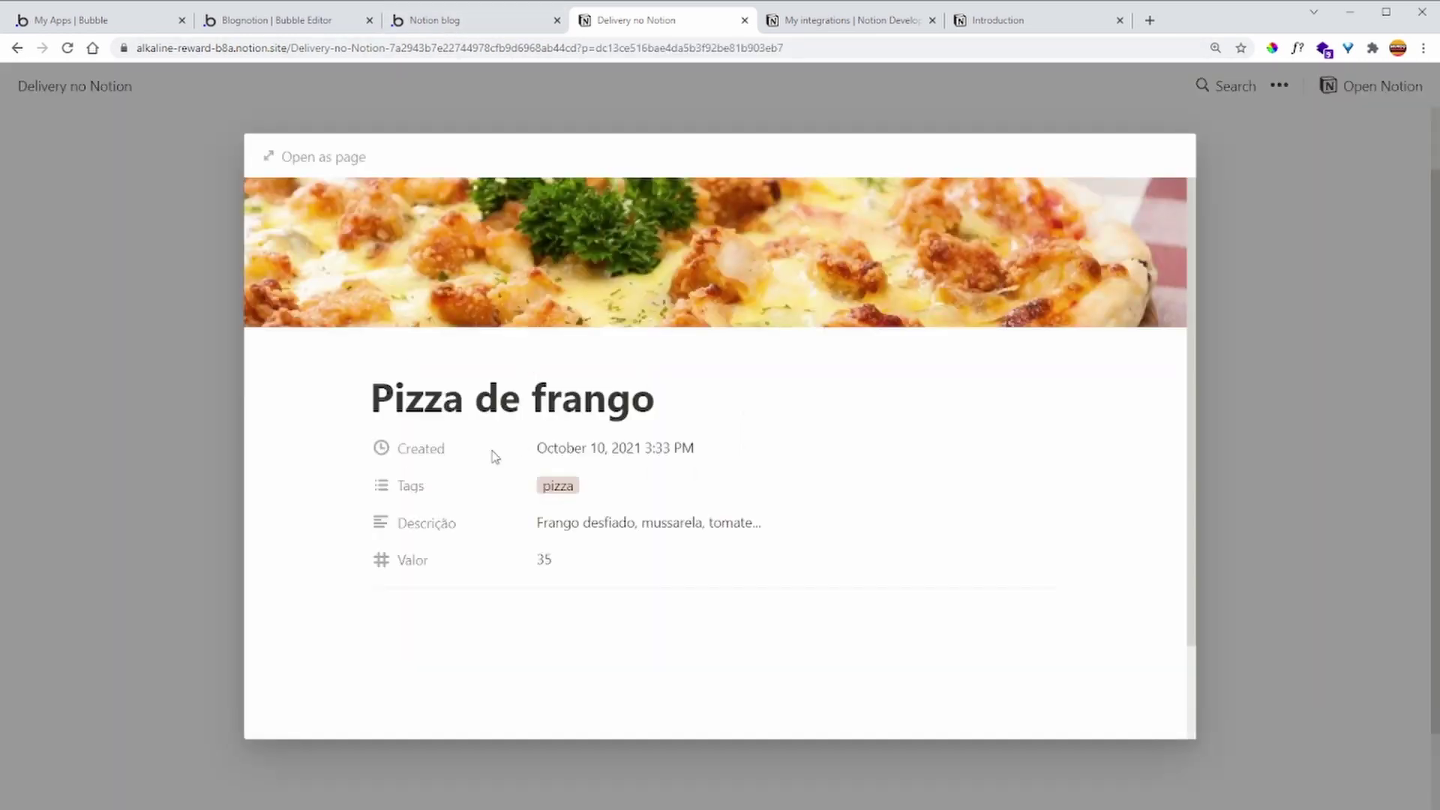
pyautogui.click(216, 265)
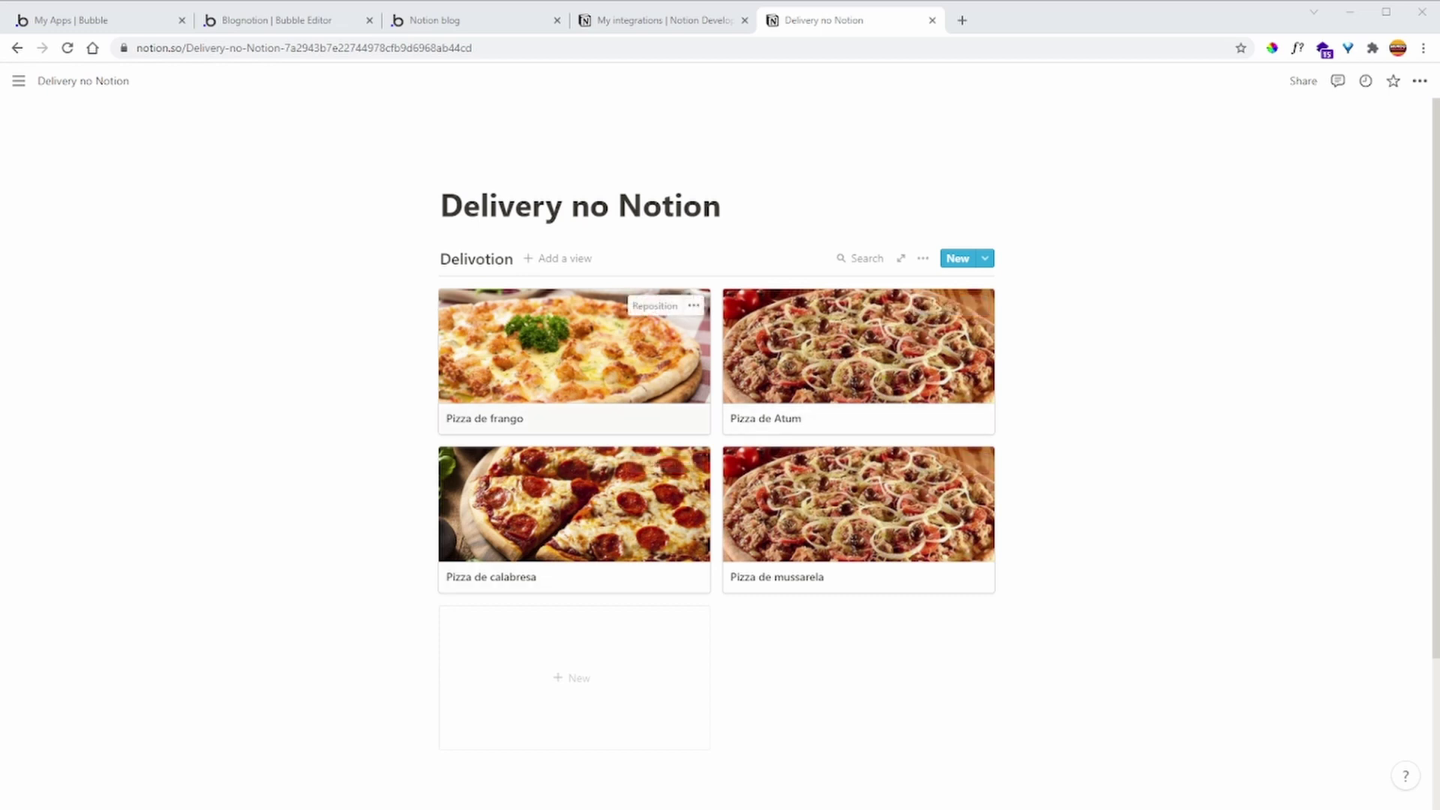
# Open the Pizza de frango card, add a new text property and view the available property types
pyautogui.click(552, 326)
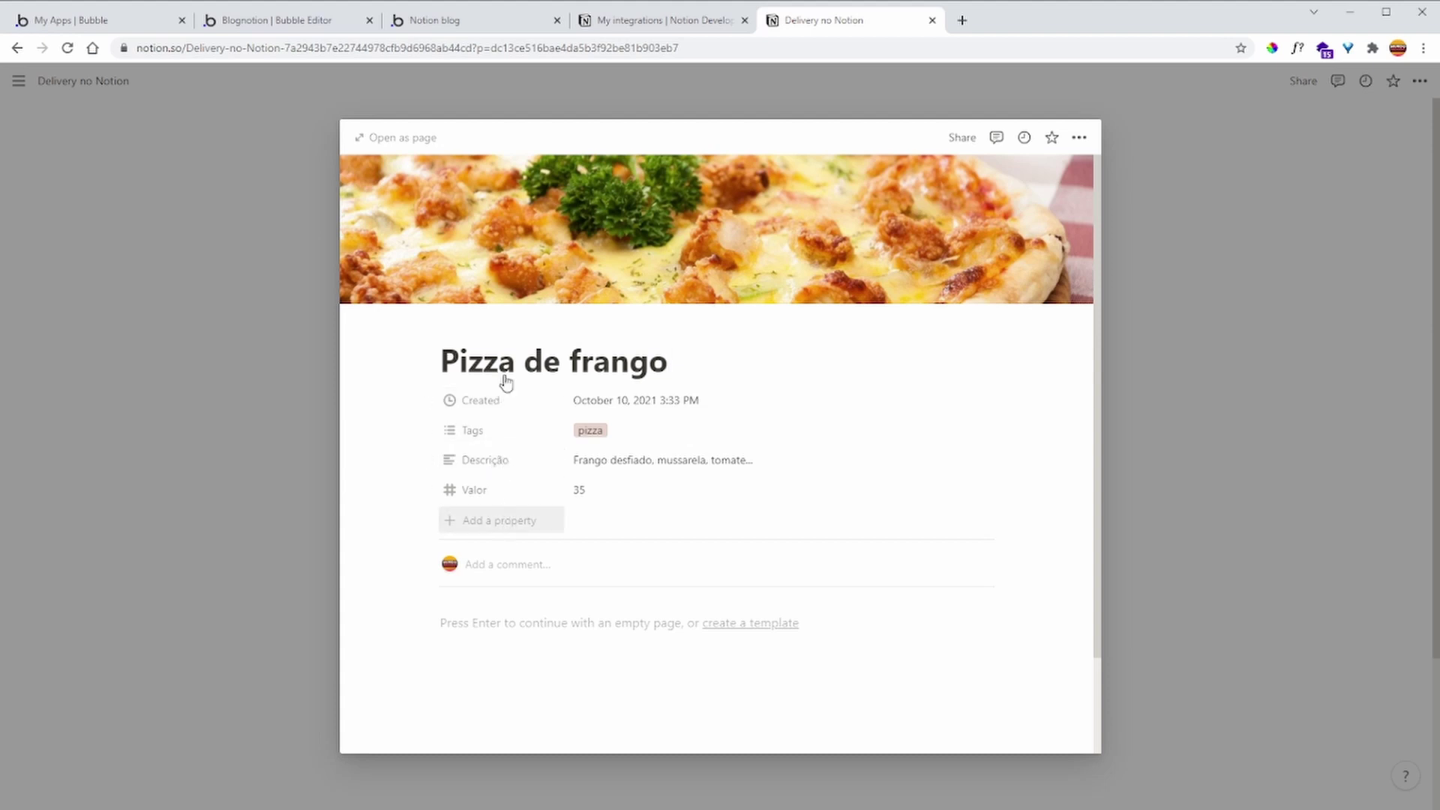
pyautogui.click(507, 520)
pyautogui.click(540, 609)
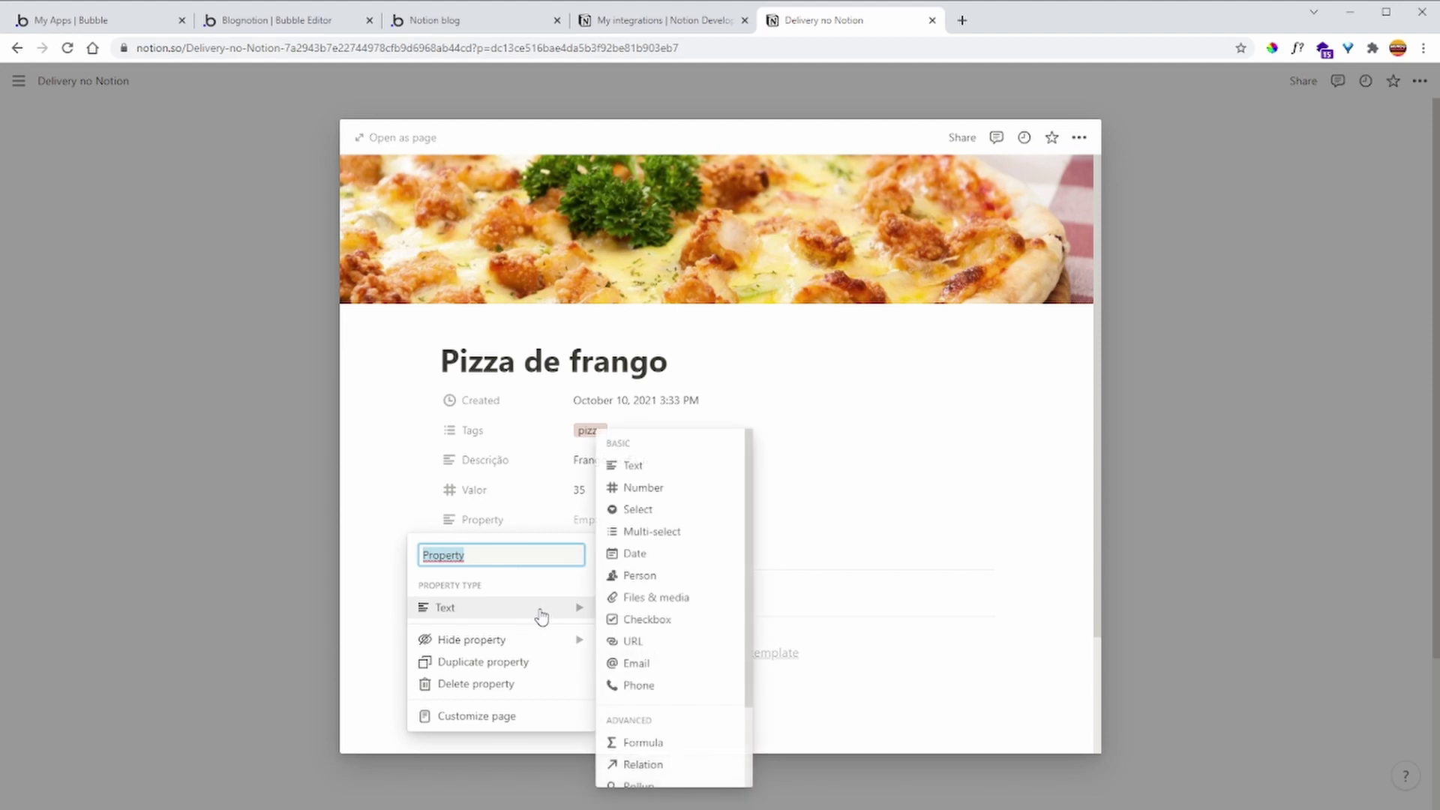
pyautogui.click(390, 502)
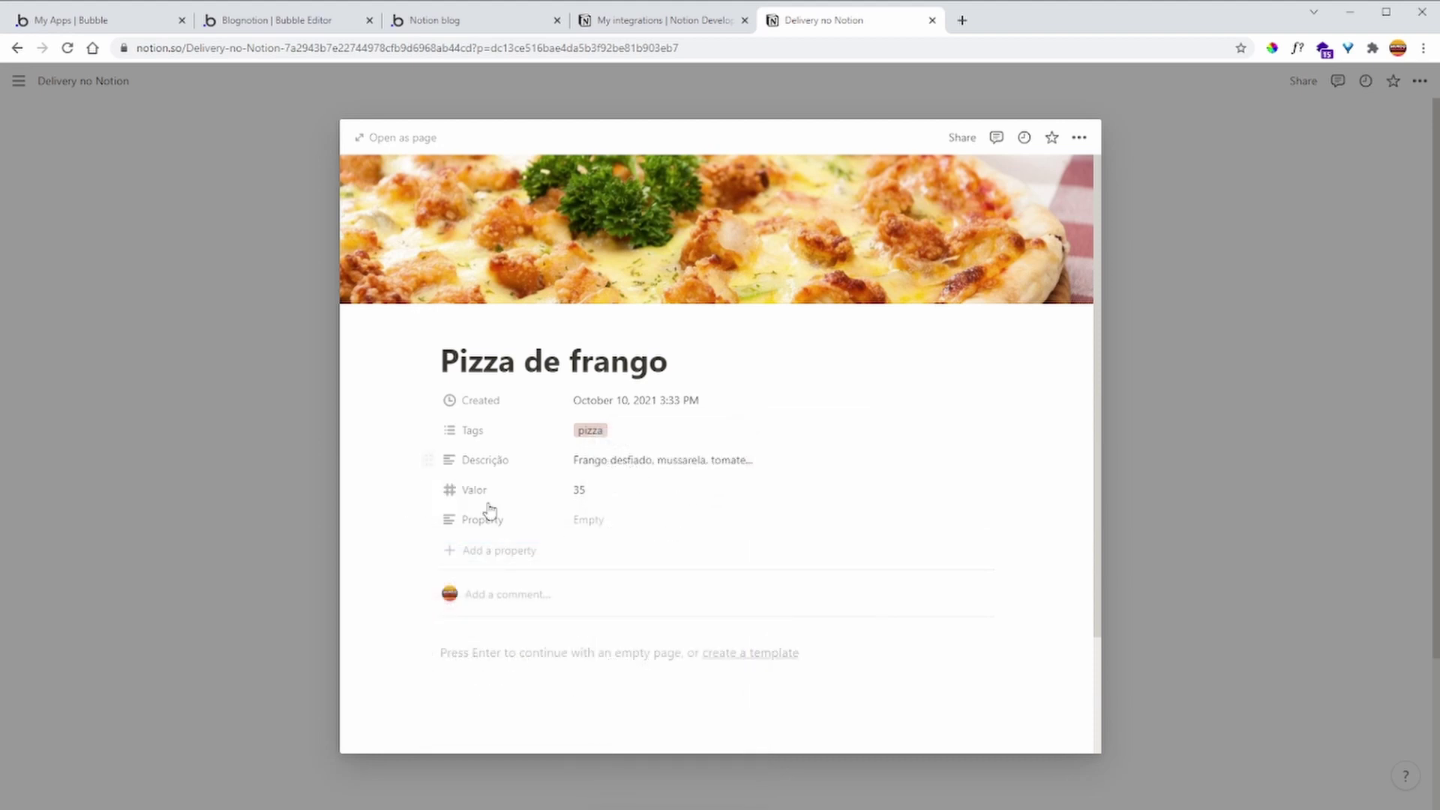
# Delete the newly added Property from the Pizza de frango card and close the card
pyautogui.click(431, 520)
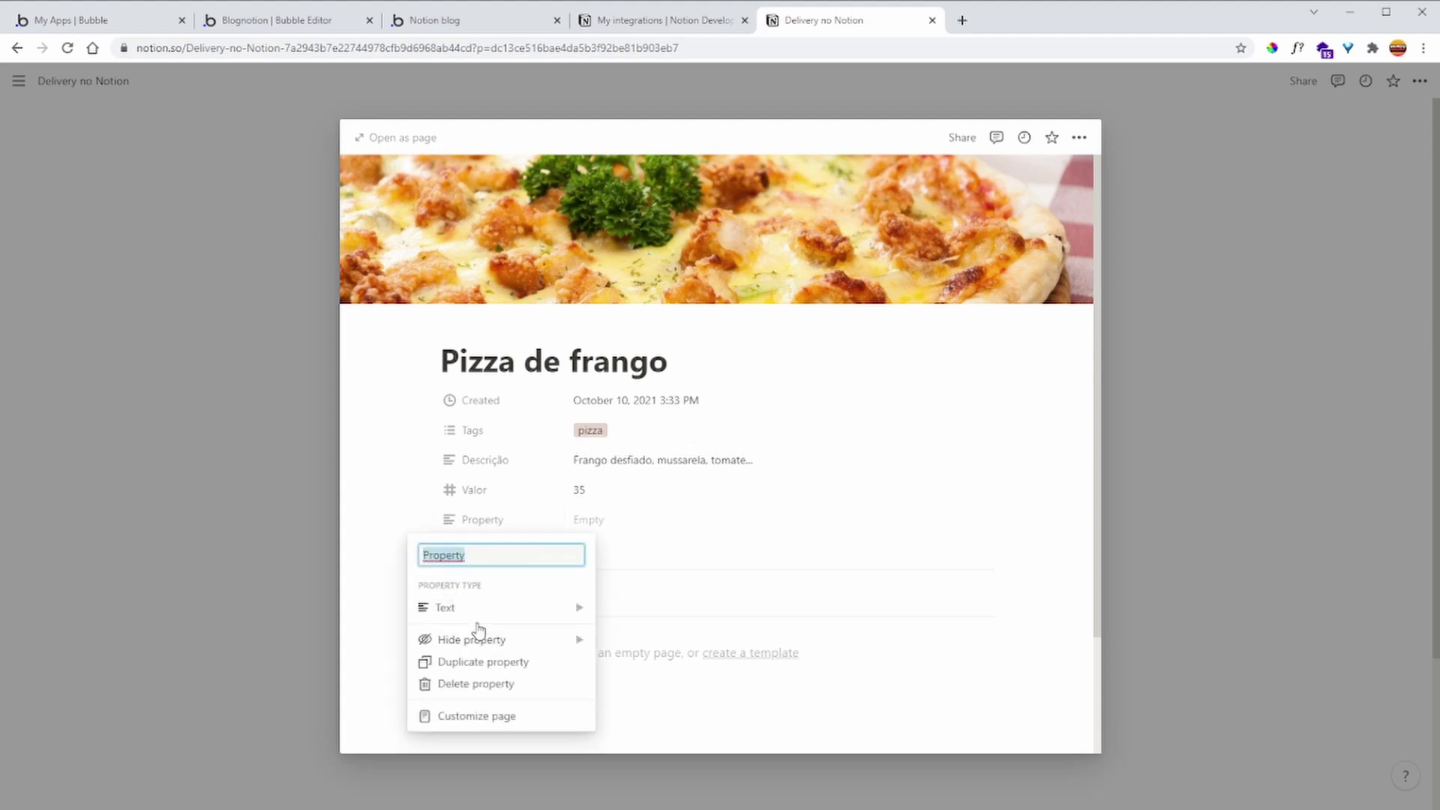
pyautogui.click(499, 684)
pyautogui.click(741, 448)
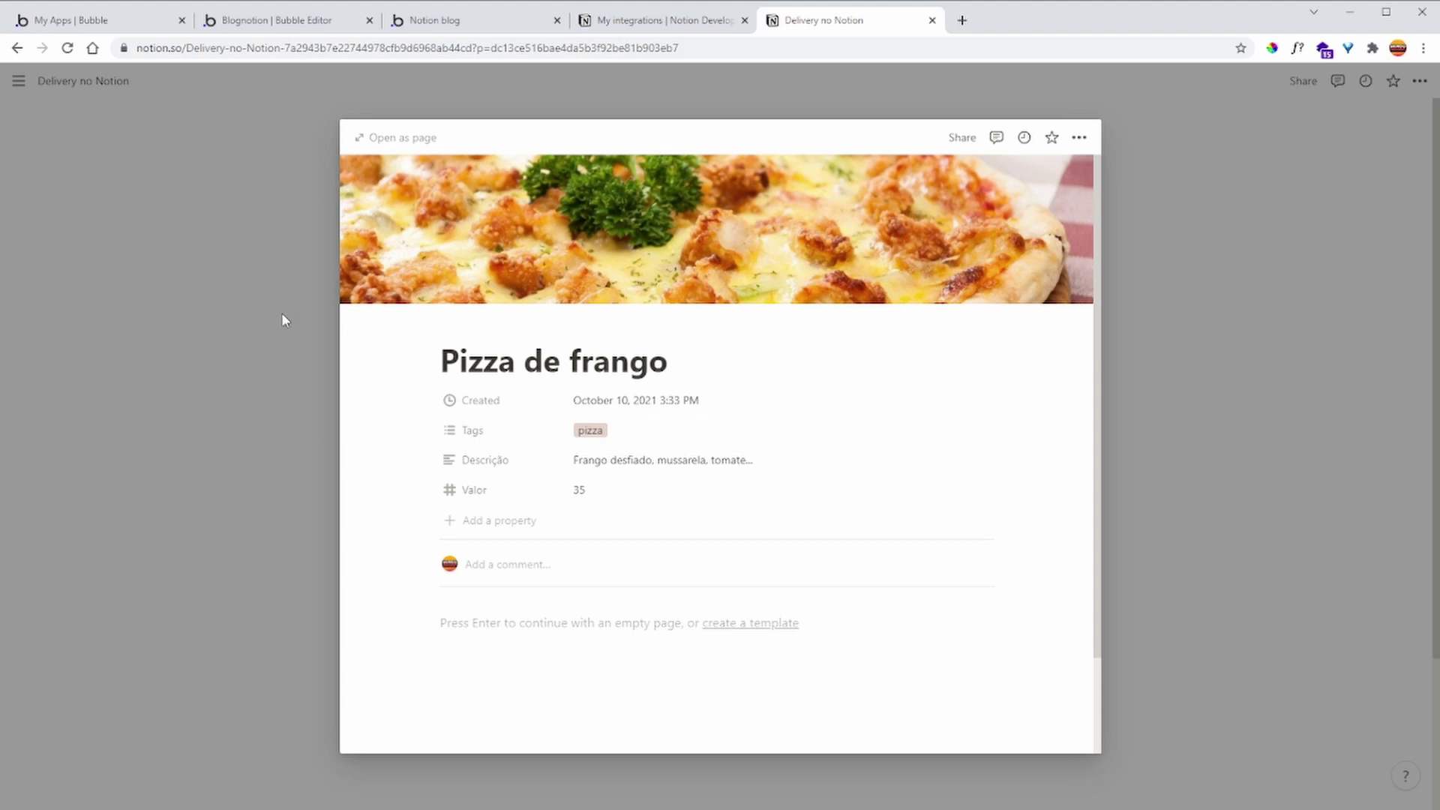
pyautogui.click(282, 313)
pyautogui.scroll(-1, 420, 431)
pyautogui.scroll(1, 409, 431)
# Return to the Bubble editor's delivery page design and examine the product repeating group's data source and API provider
pyautogui.click(298, 22)
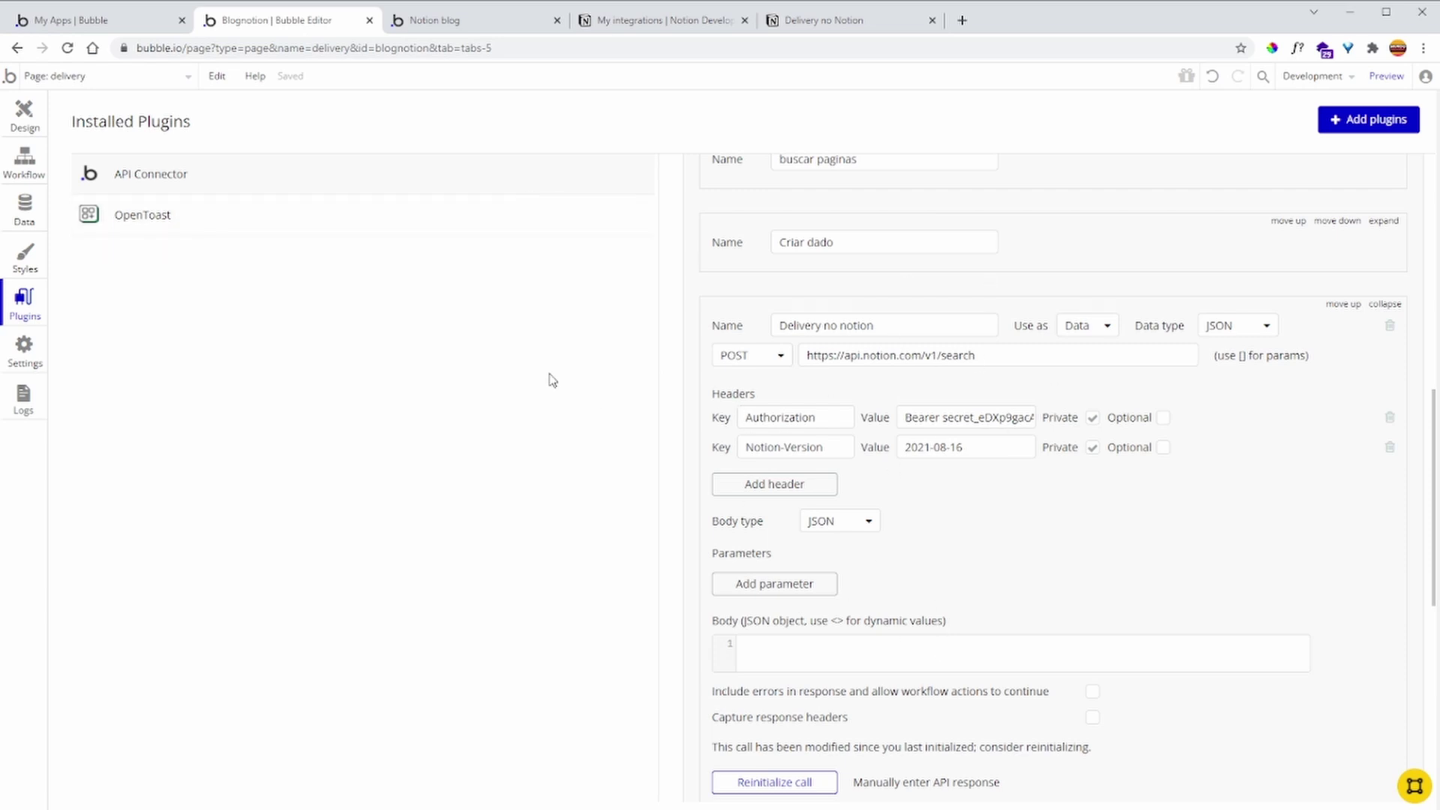
pyautogui.click(35, 125)
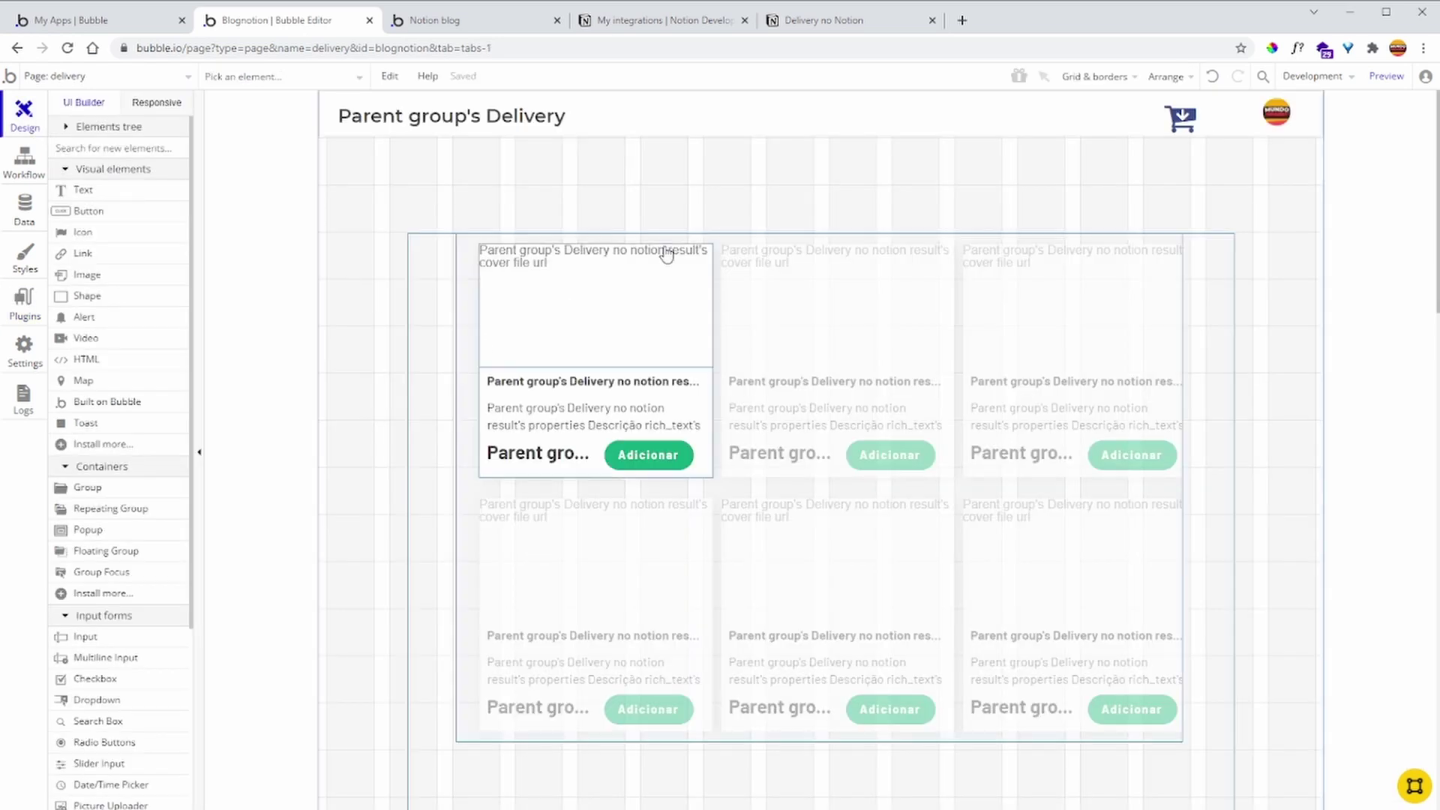
pyautogui.doubleClick(412, 275)
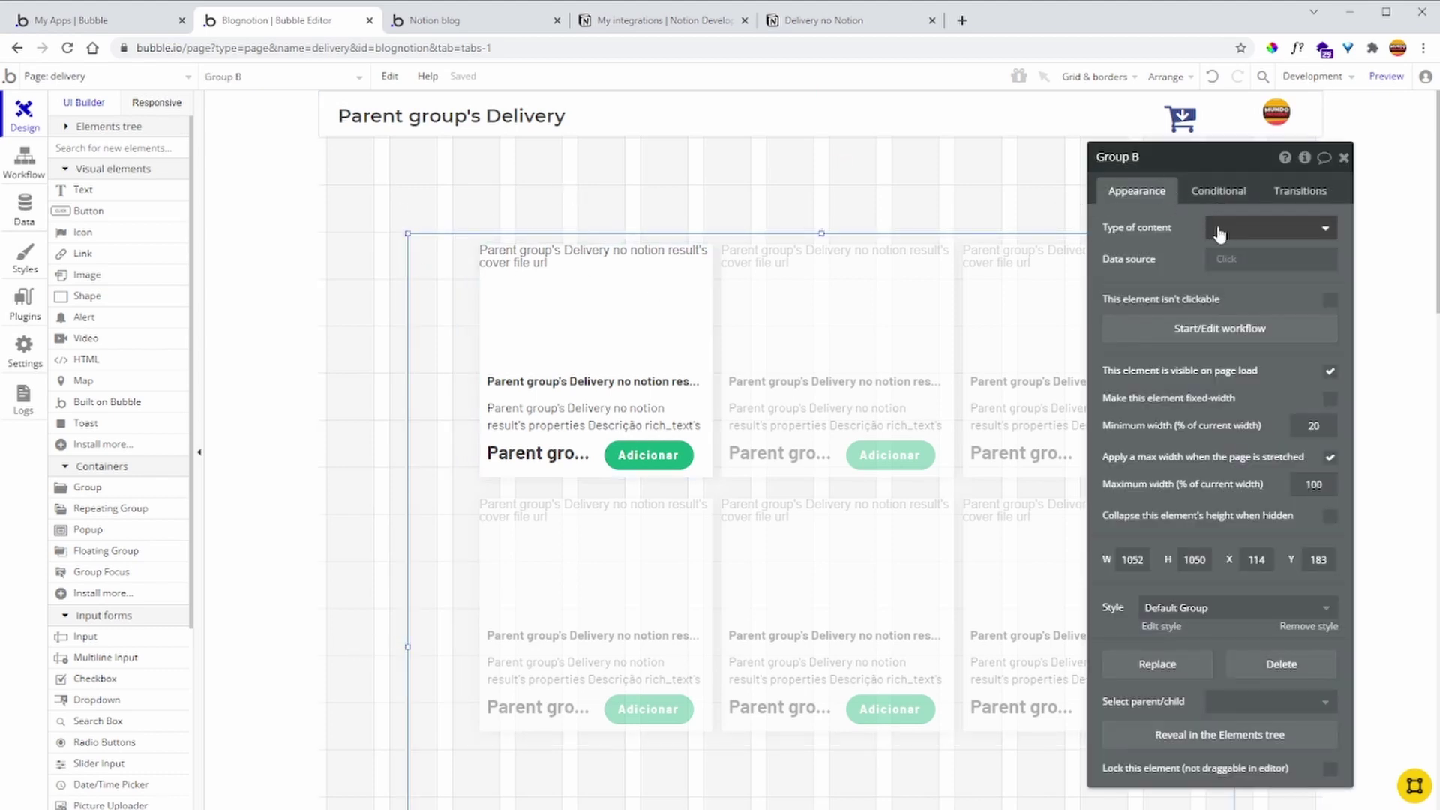
pyautogui.click(470, 268)
pyautogui.moveTo(1152, 292); pyautogui.dragTo(1013, 264)
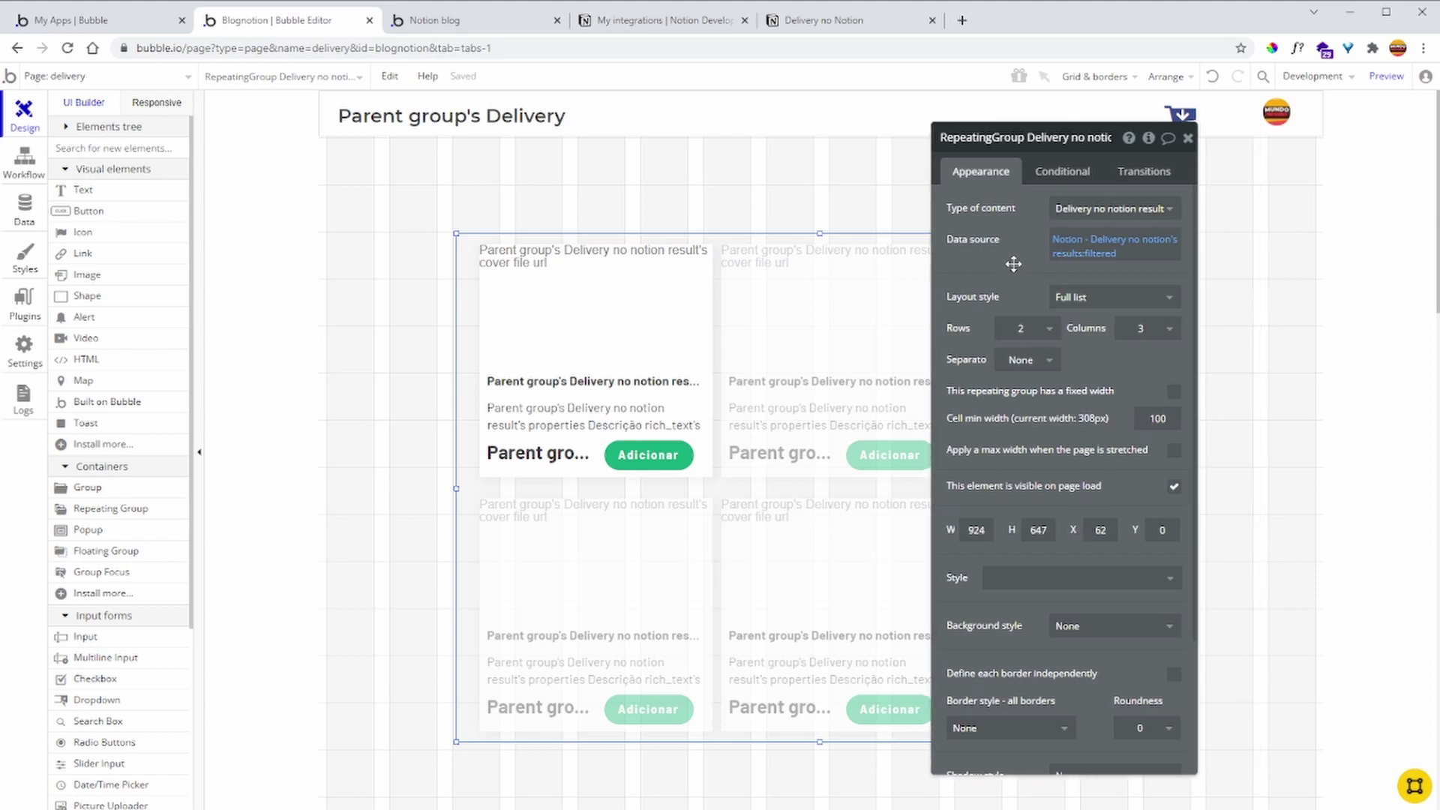
pyautogui.click(1110, 240)
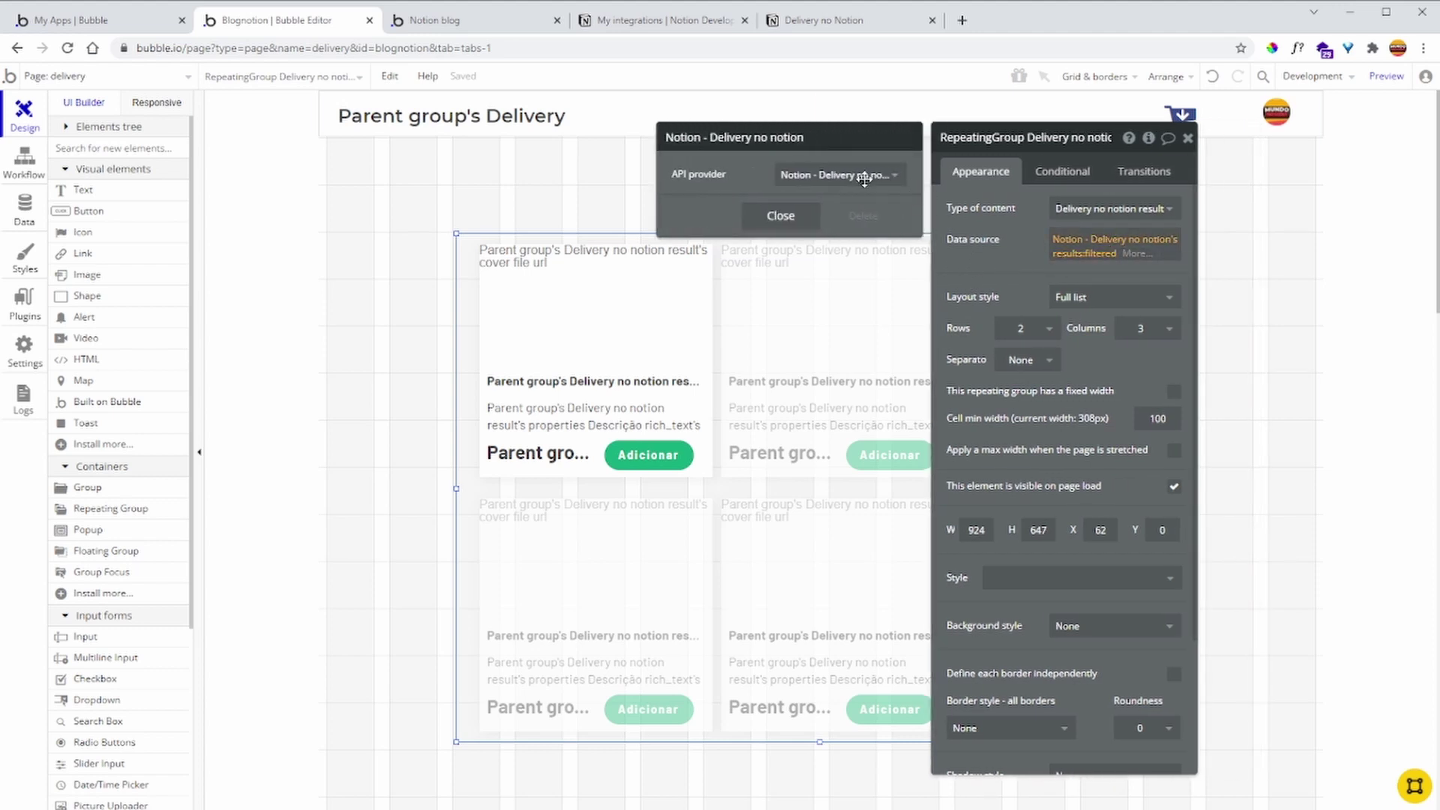
pyautogui.moveTo(777, 178)
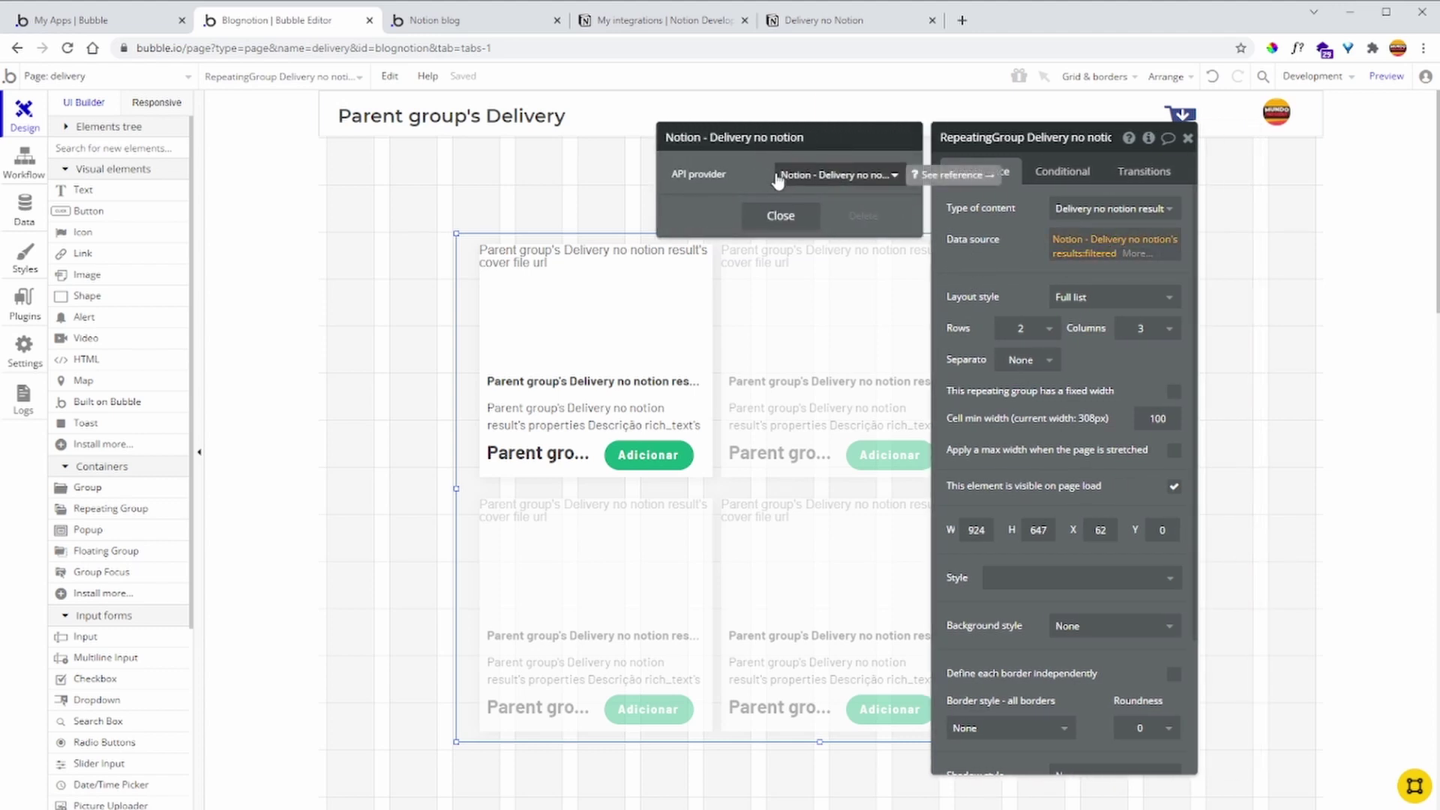
pyautogui.scroll(-3, 514, 353)
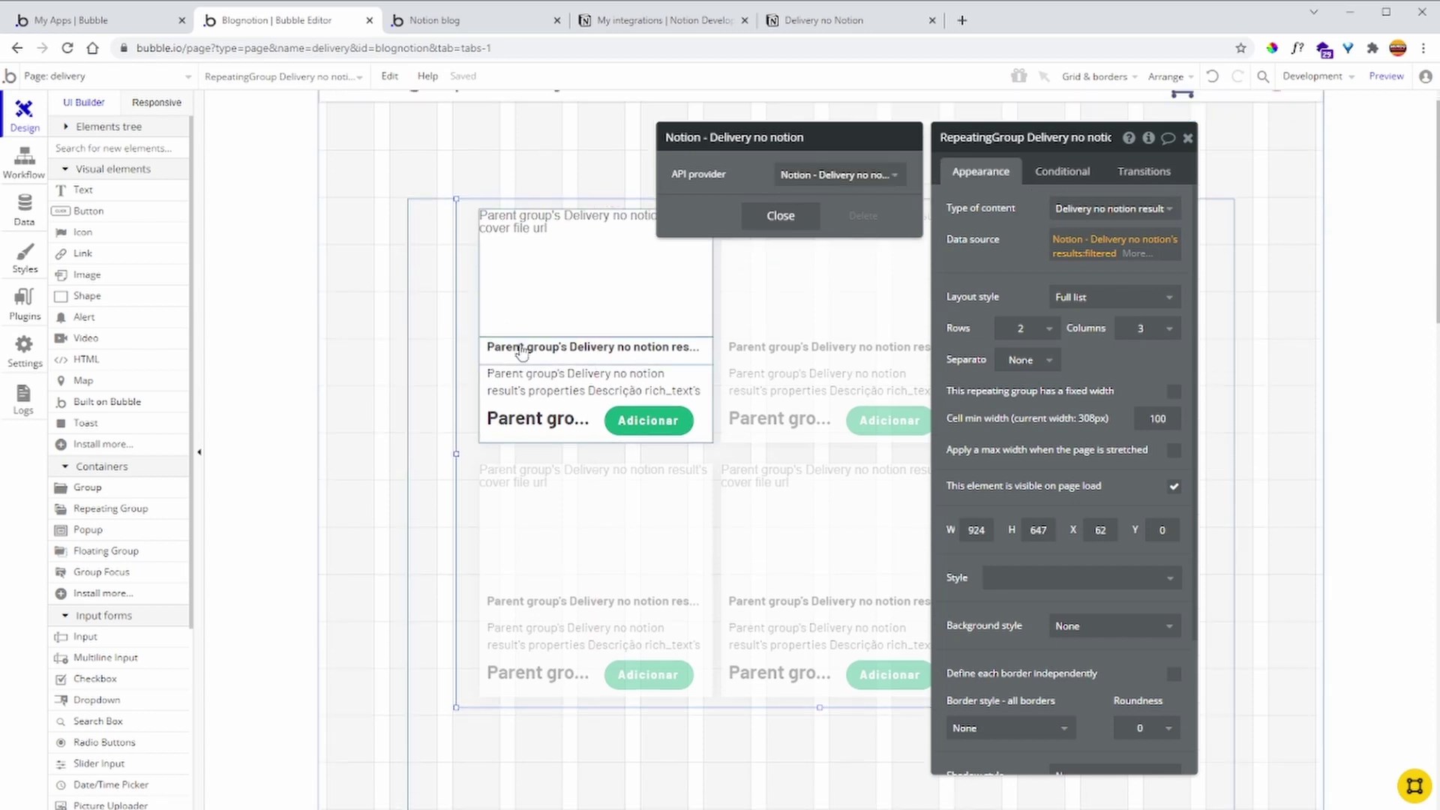
# Draw a repeating group about 548 by 323 px below the product list and source it from the external API Notion - Delivery no notion
pyautogui.click(91, 511)
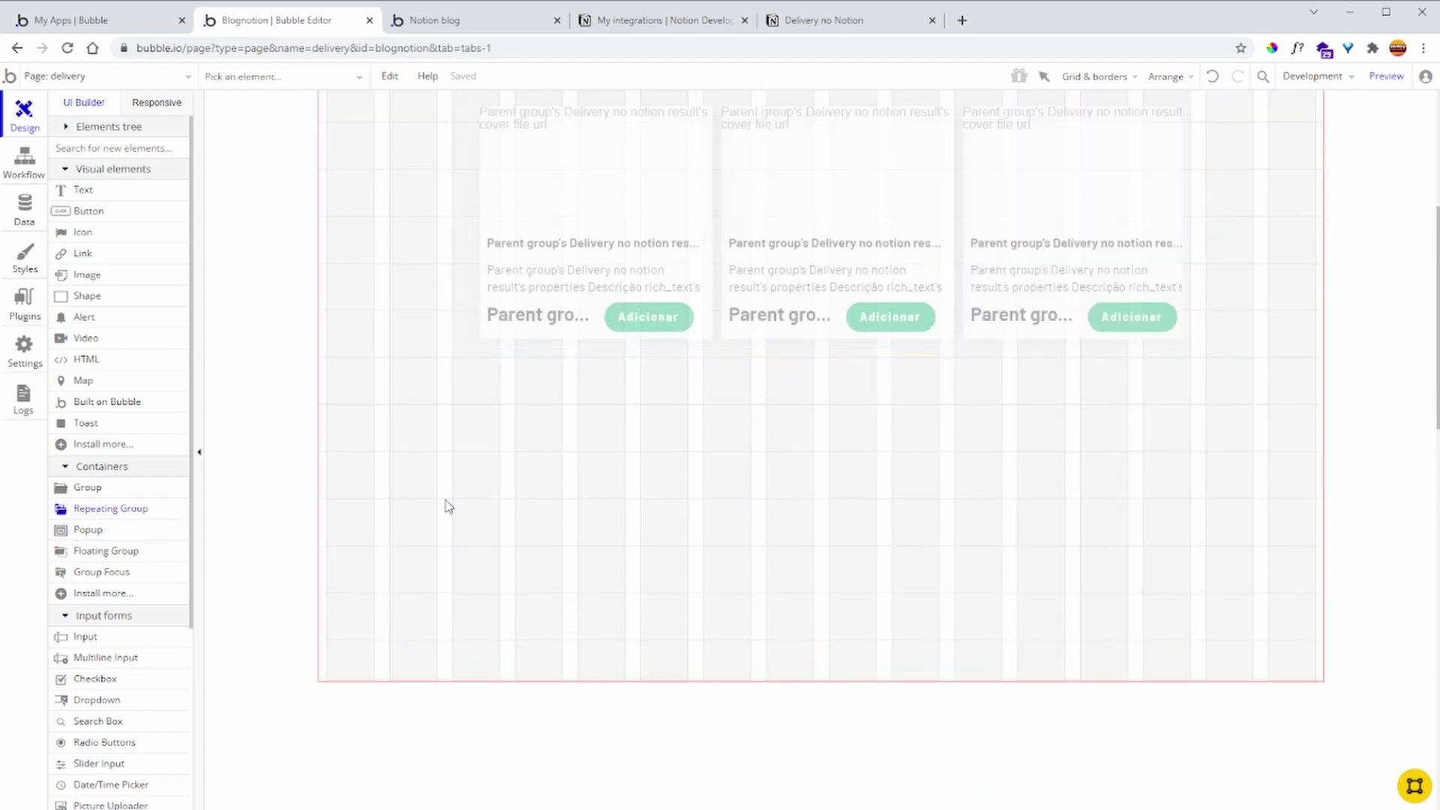
pyautogui.moveTo(596, 384); pyautogui.dragTo(1020, 637)
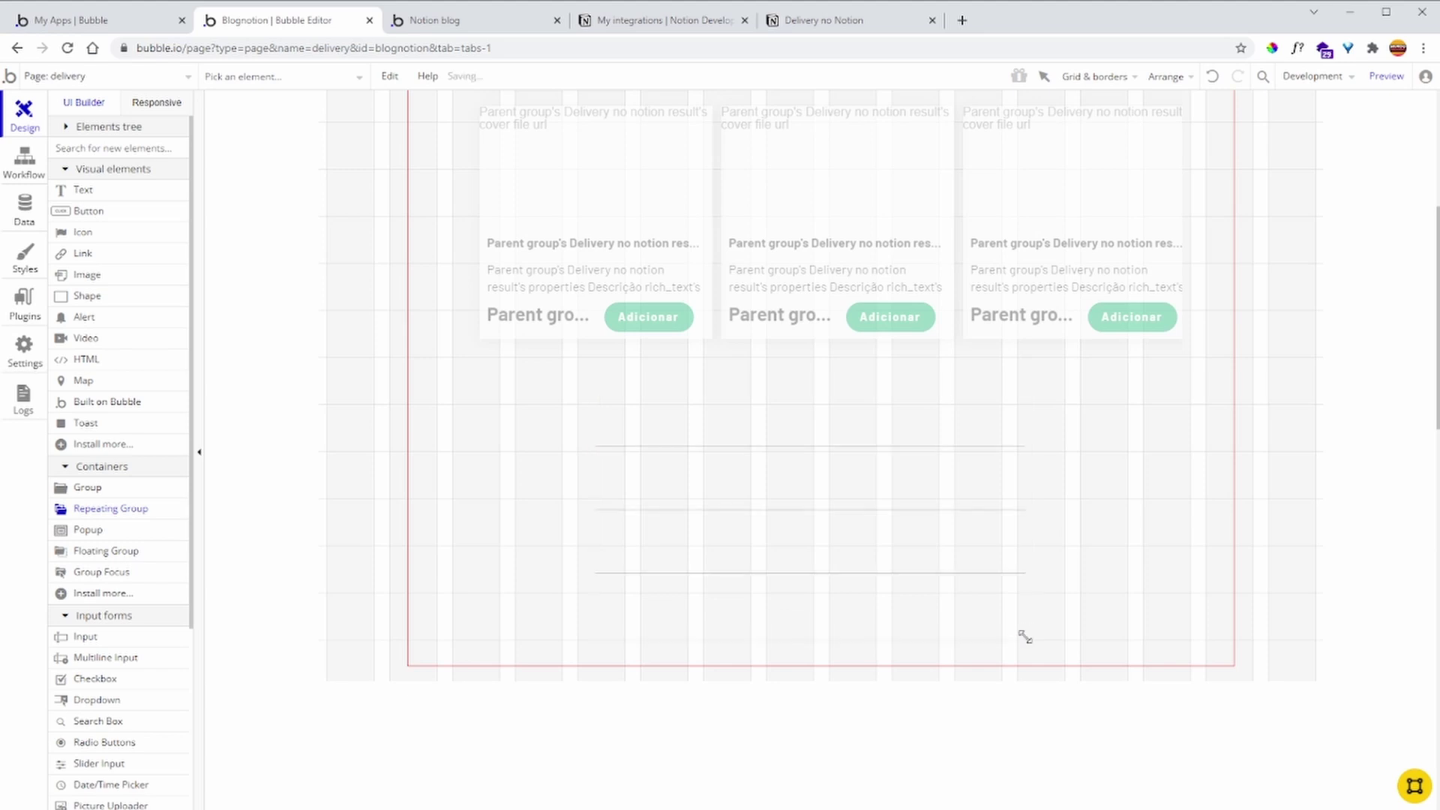
pyautogui.click(1058, 239)
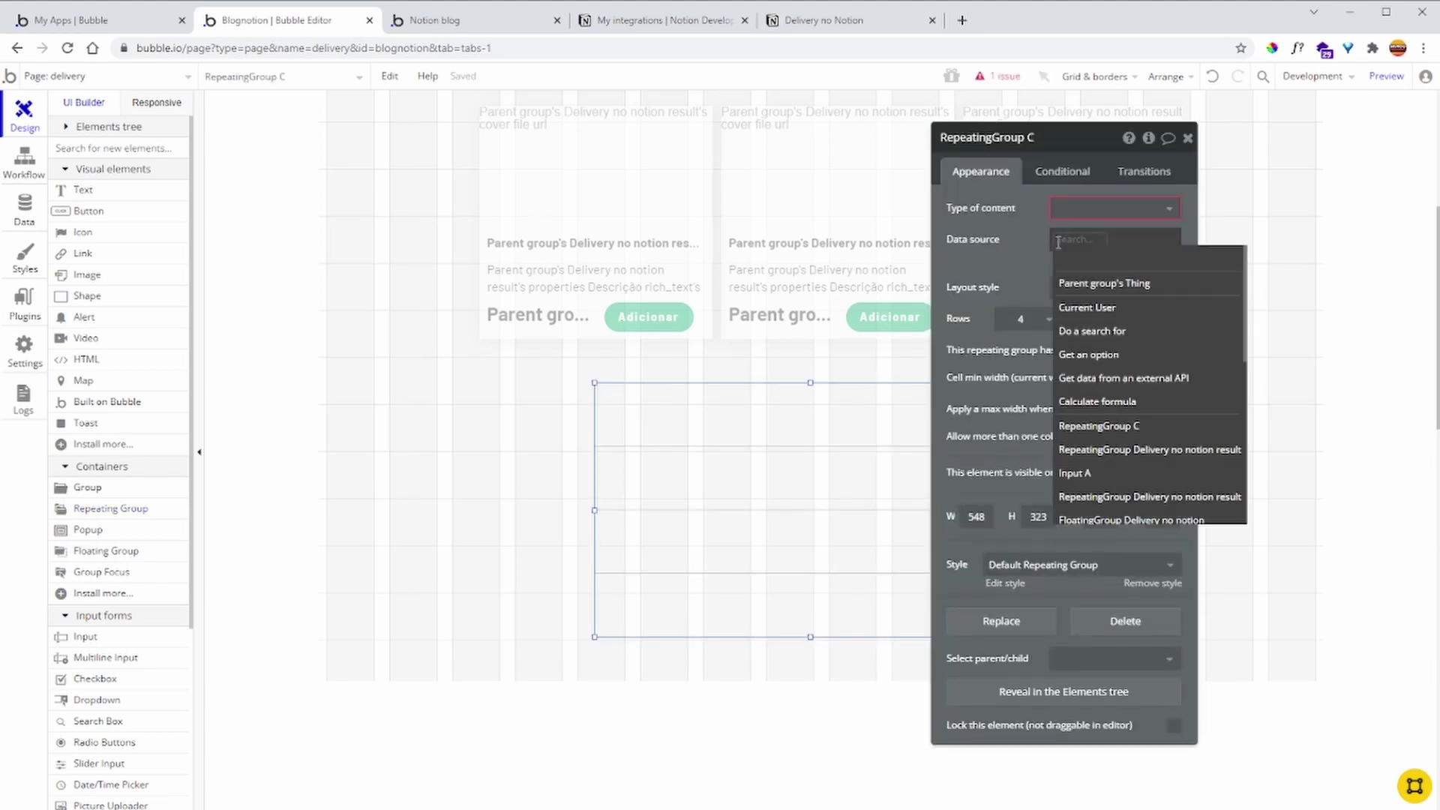
pyautogui.click(1180, 379)
pyautogui.click(868, 175)
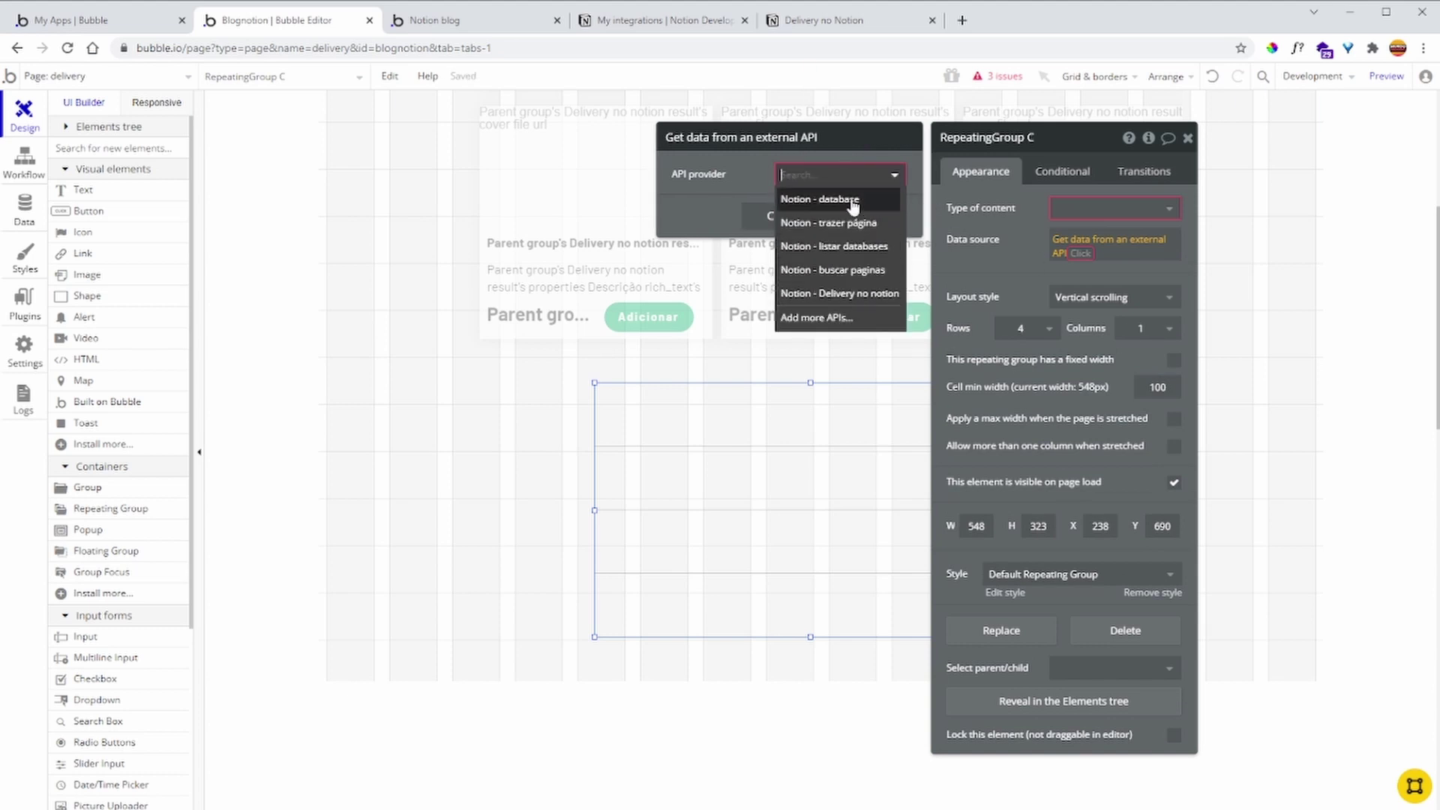
pyautogui.click(868, 294)
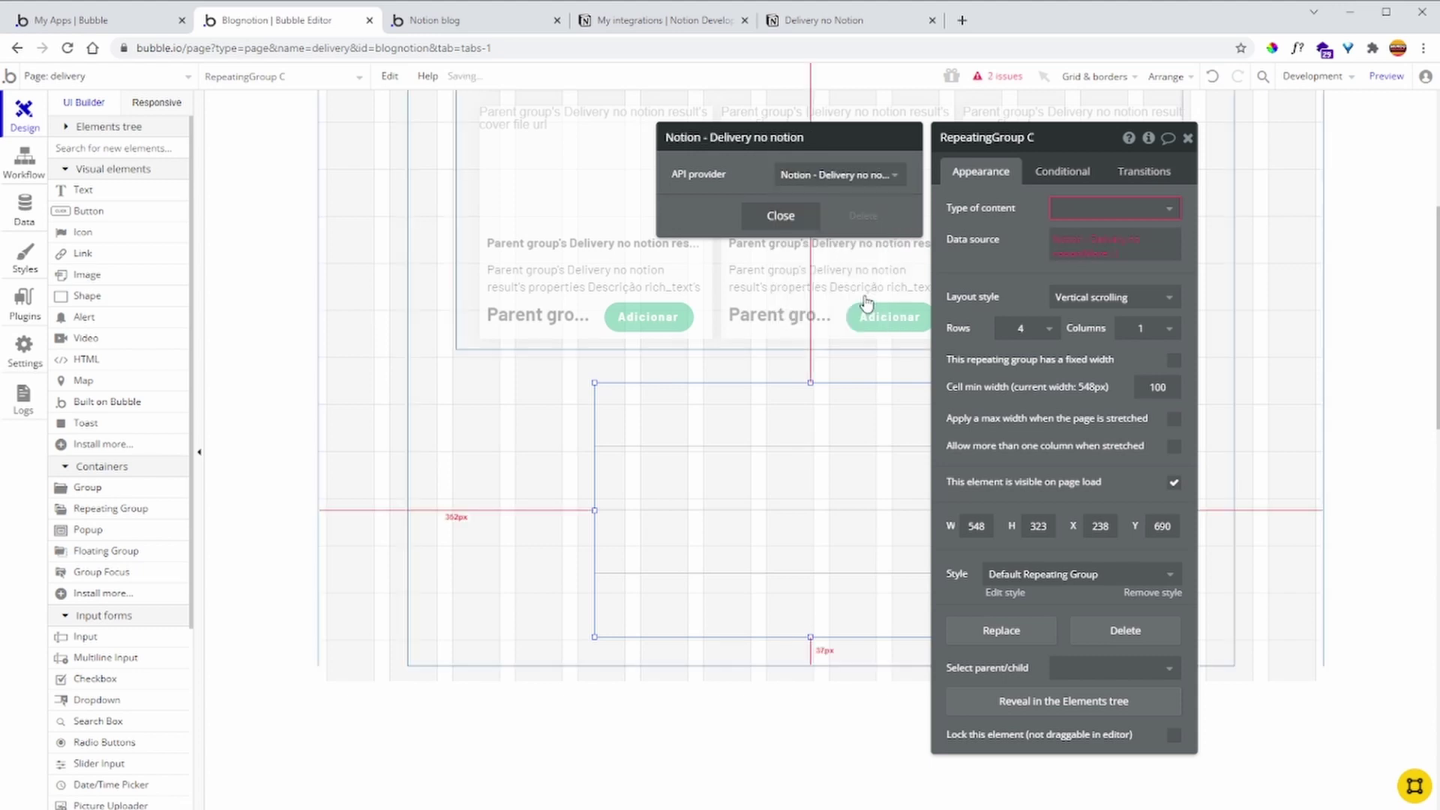
# Extend the new repeating group's data source to the API's results and change its content type to Delivery no notion result
pyautogui.click(1110, 253)
pyautogui.click(1113, 280)
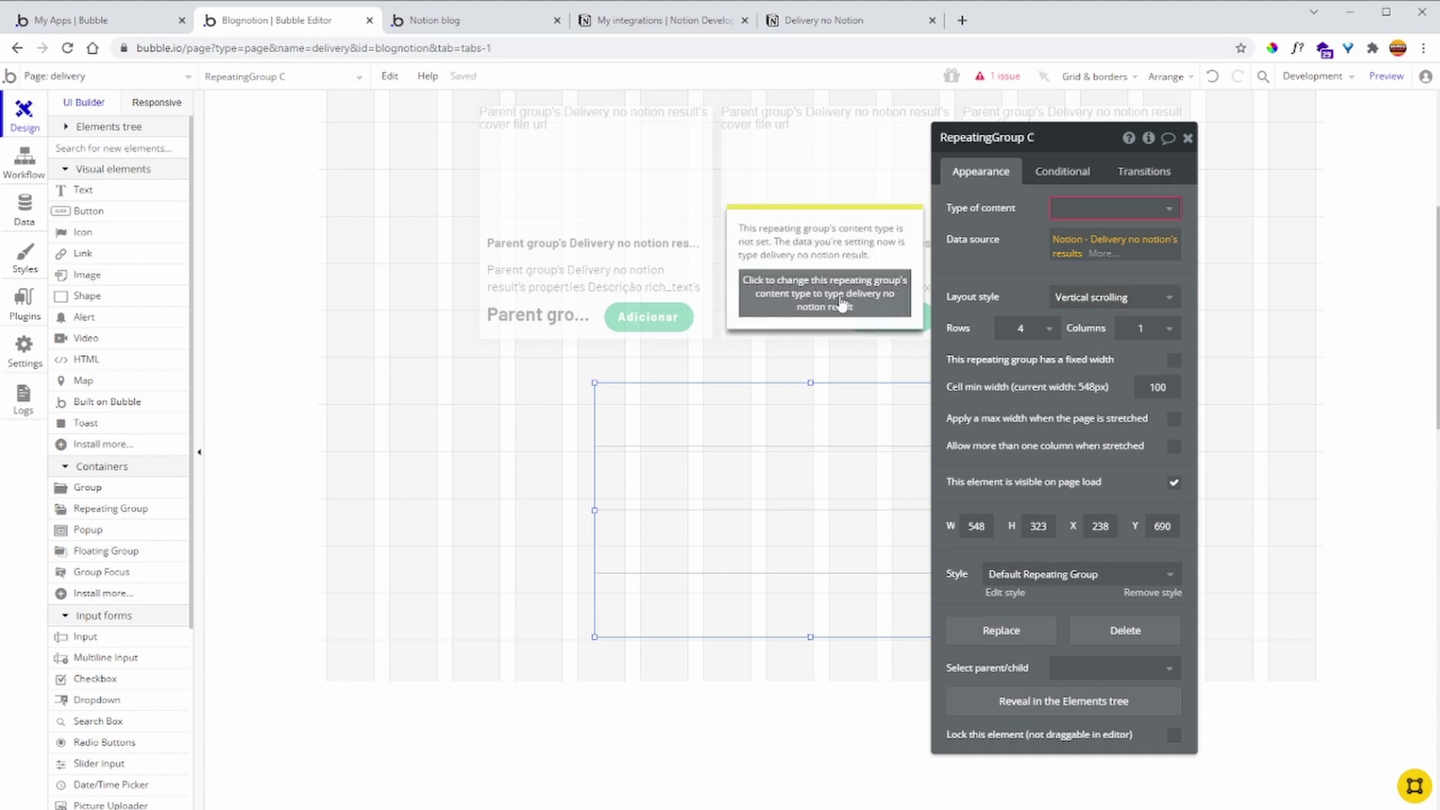
pyautogui.click(872, 304)
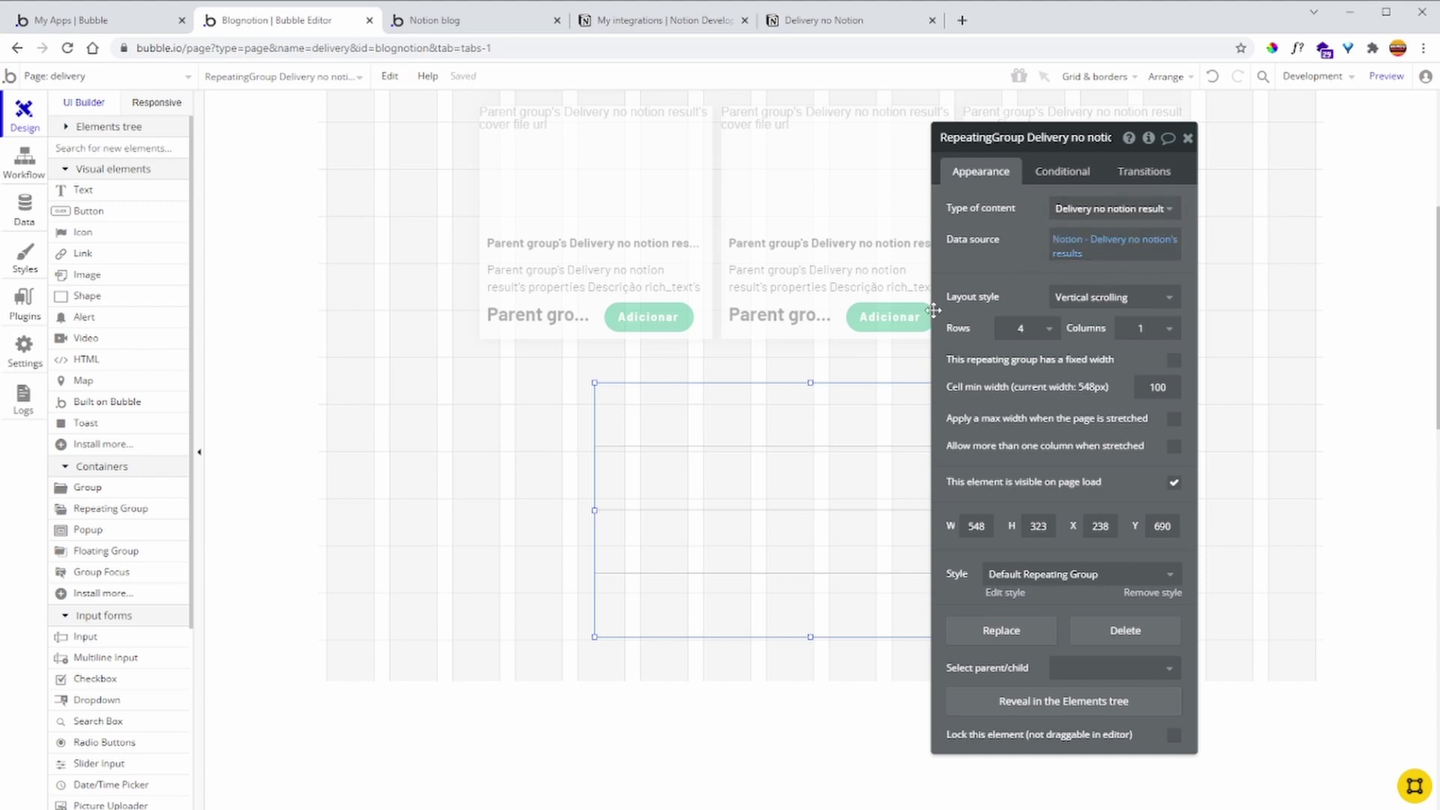
# Widen the new repeating group on both sides to about 895 px, starting at X 91
pyautogui.moveTo(602, 506); pyautogui.dragTo(478, 509)
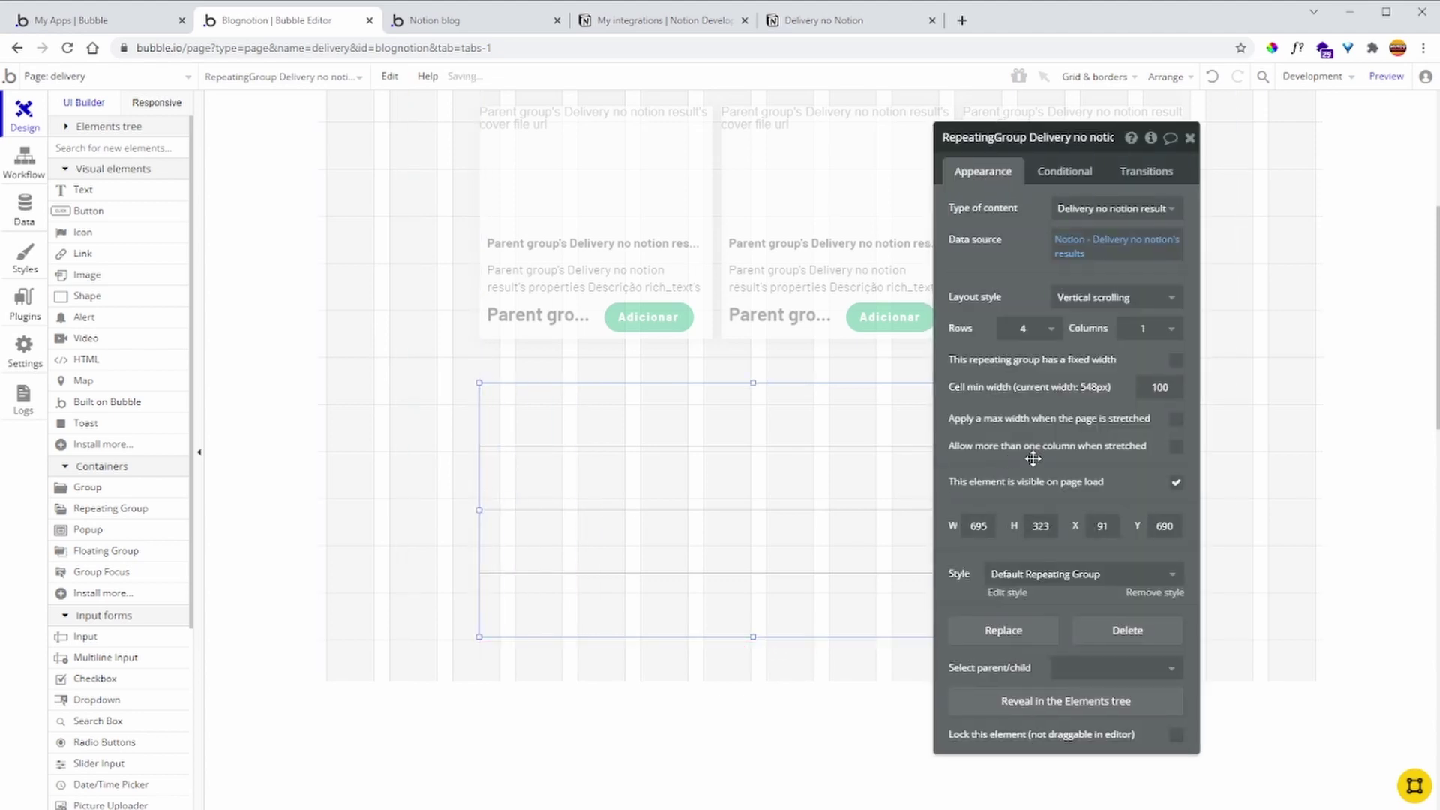
pyautogui.moveTo(1005, 462); pyautogui.dragTo(1205, 463)
pyautogui.moveTo(1026, 509); pyautogui.dragTo(1183, 508)
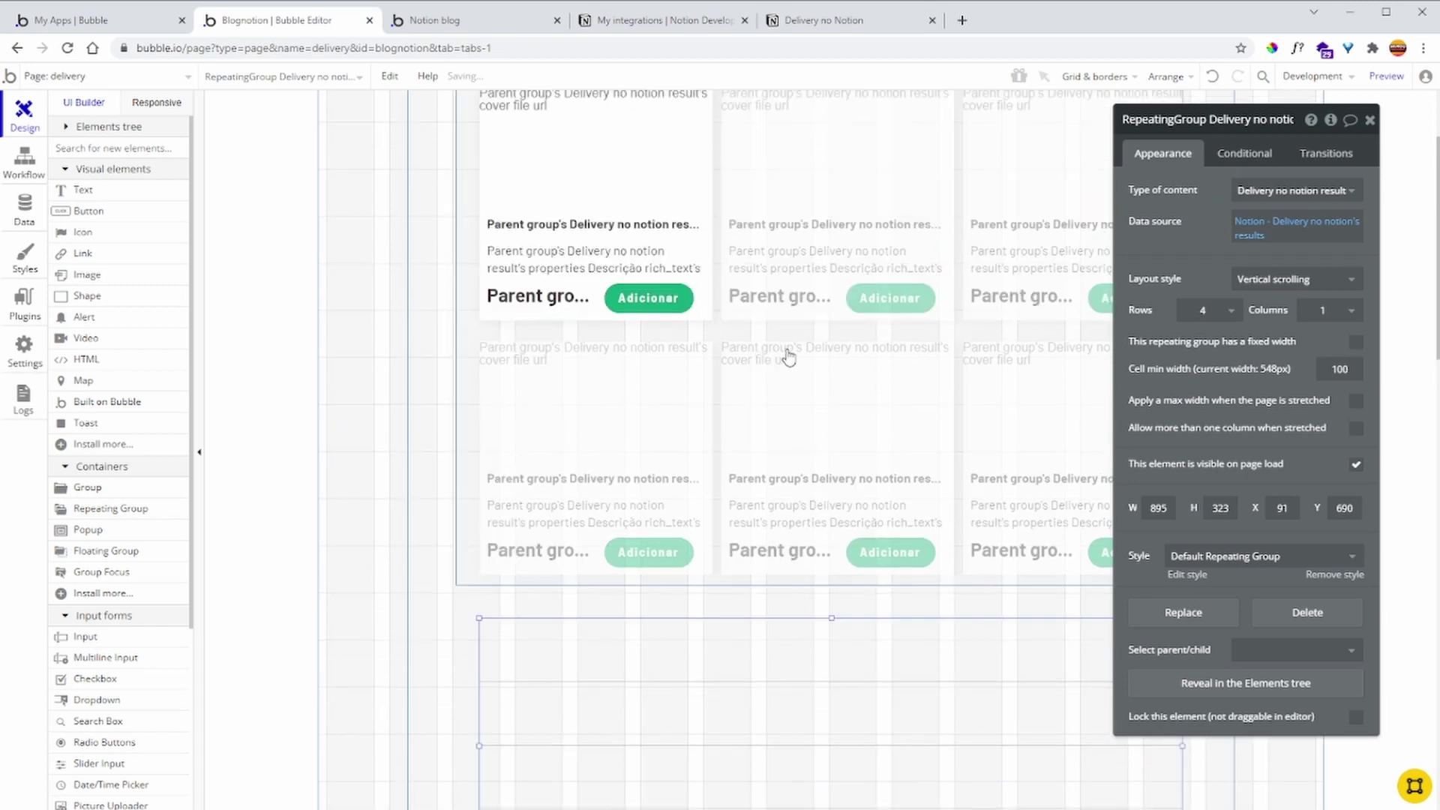
# Examine the original product repeating group, its cell group and the dynamic data of the cell's image, description and price
pyautogui.click(701, 234)
pyautogui.scroll(1, 702, 239)
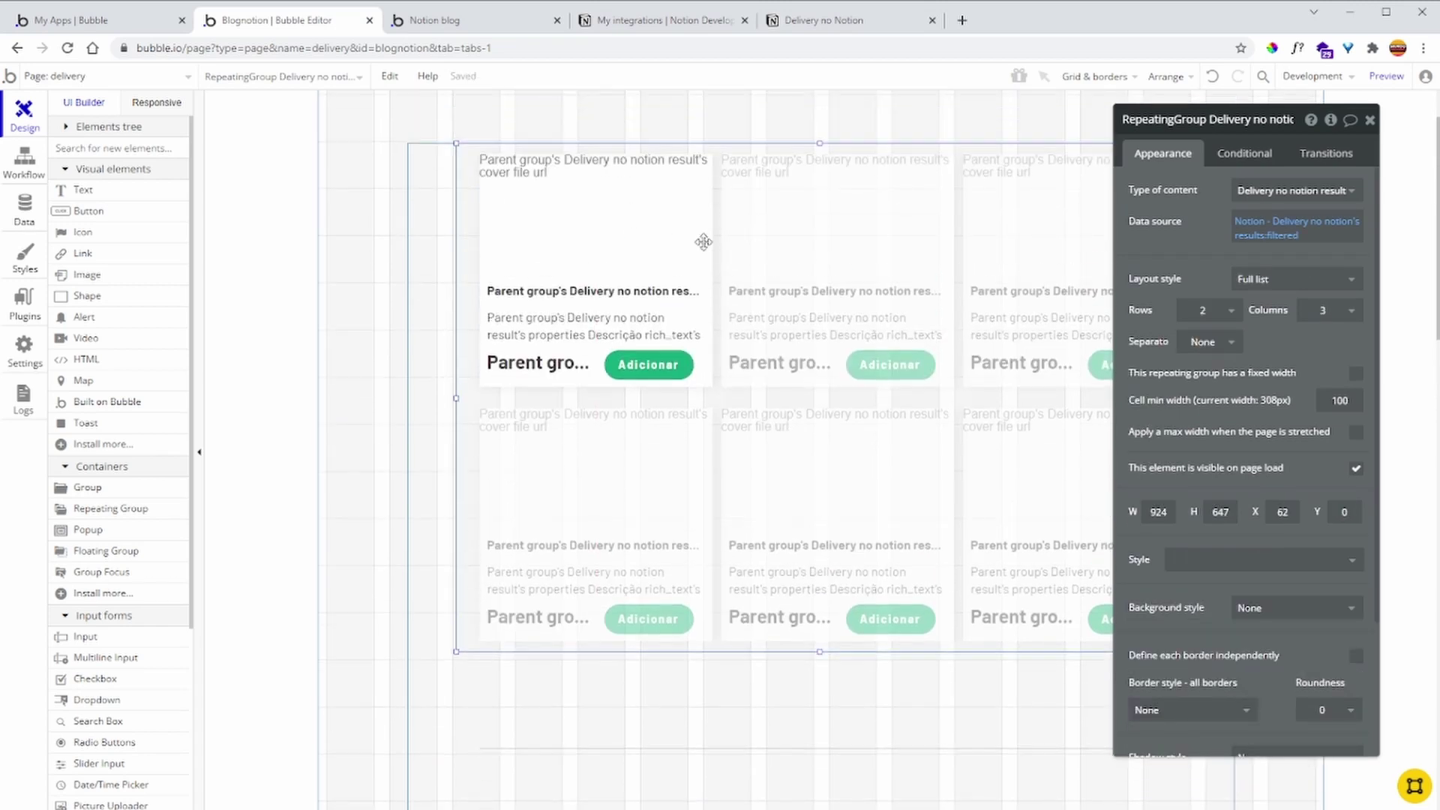
pyautogui.scroll(3, 702, 240)
pyautogui.click(487, 371)
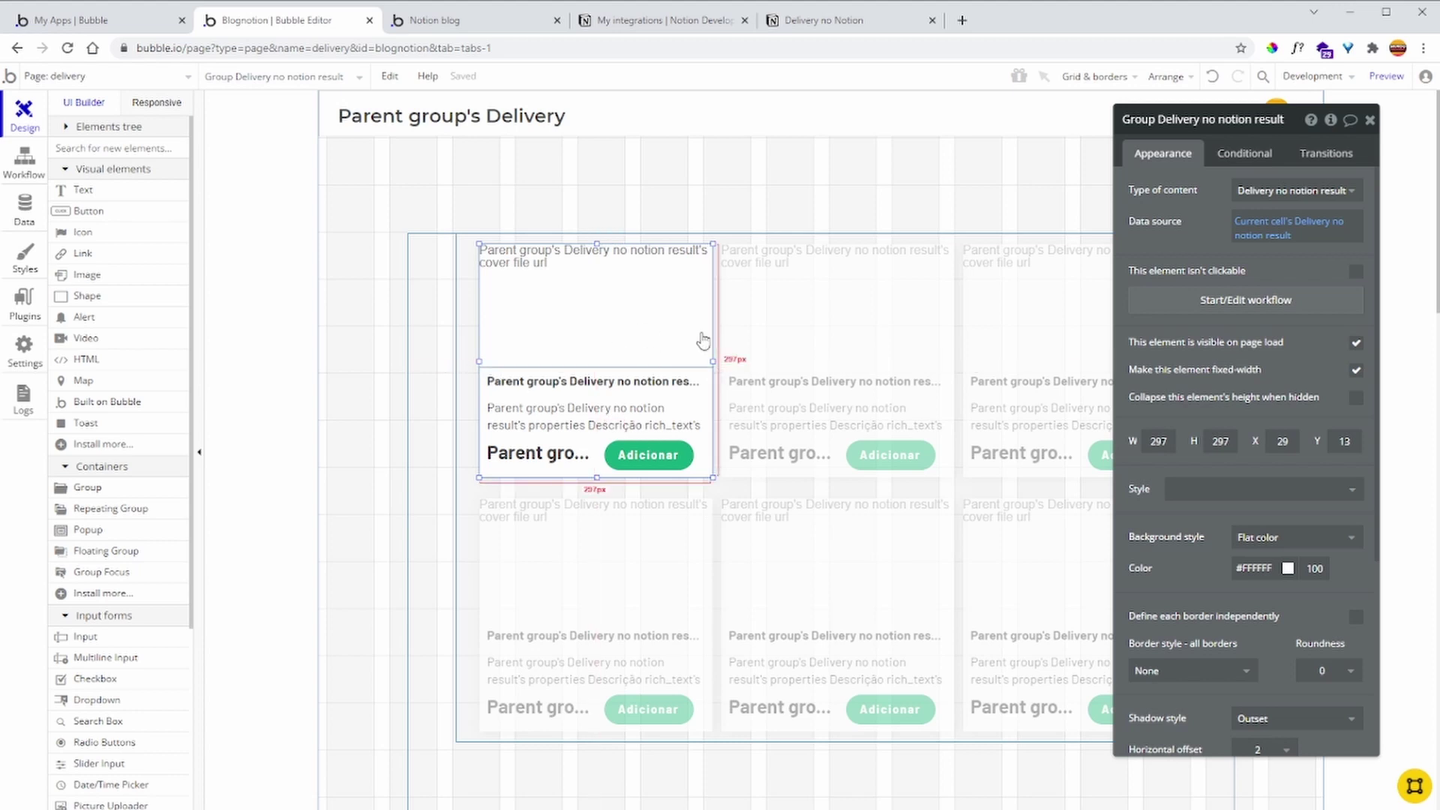
pyautogui.click(609, 296)
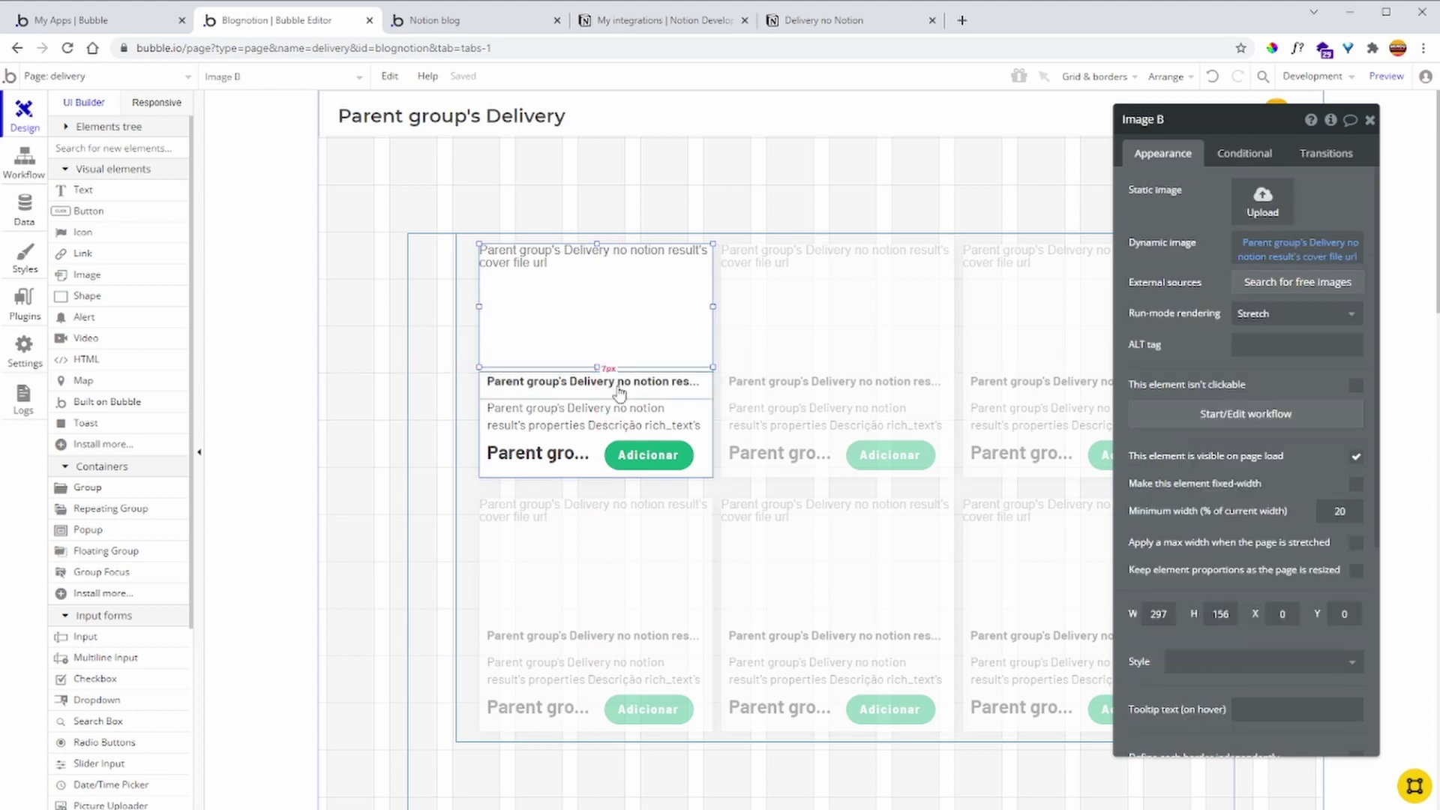
pyautogui.click(607, 417)
pyautogui.click(564, 456)
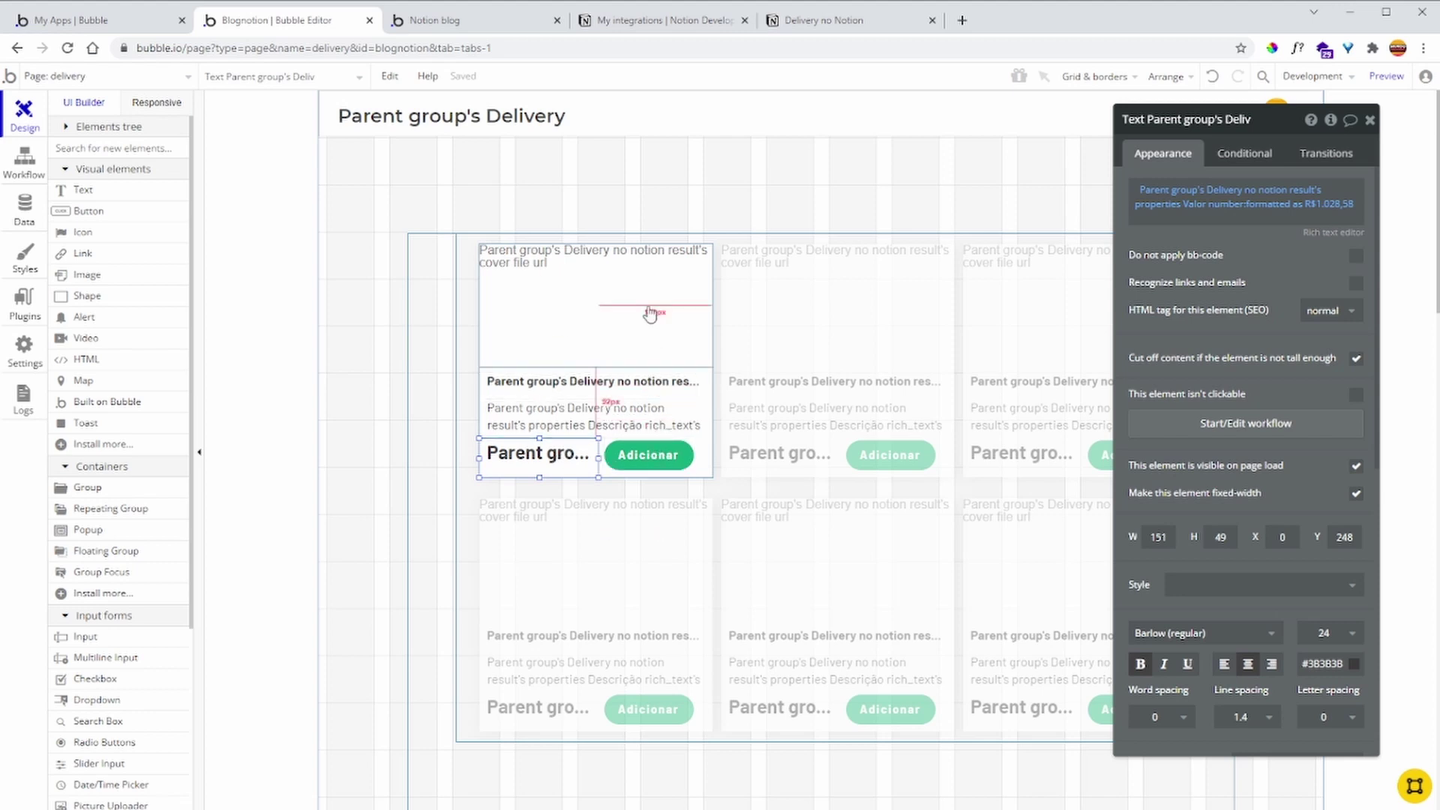
# Set the new repeating group below the product list to 1 row
pyautogui.scroll(-3, 771, 360)
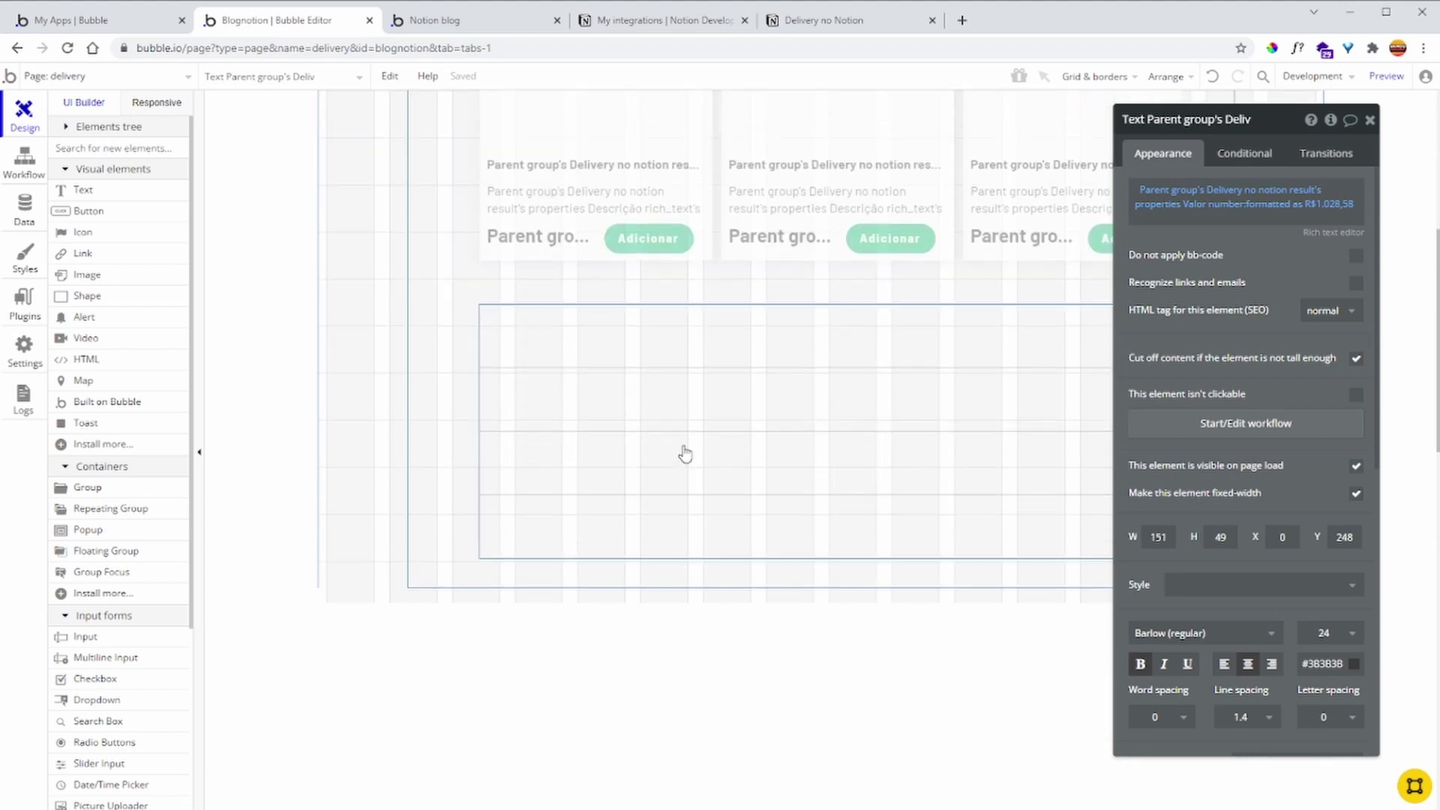
pyautogui.click(678, 395)
pyautogui.click(1203, 310)
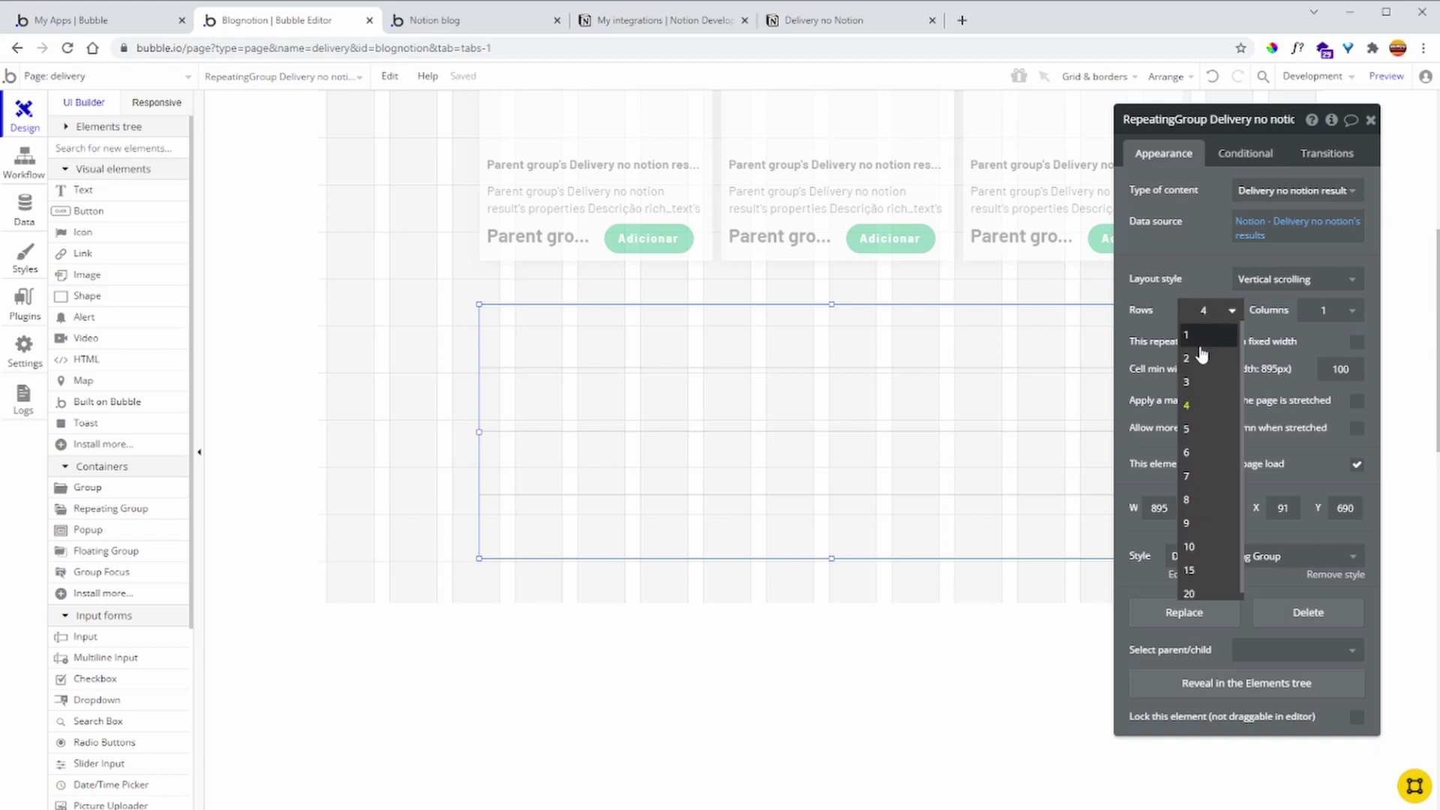
pyautogui.click(1203, 306)
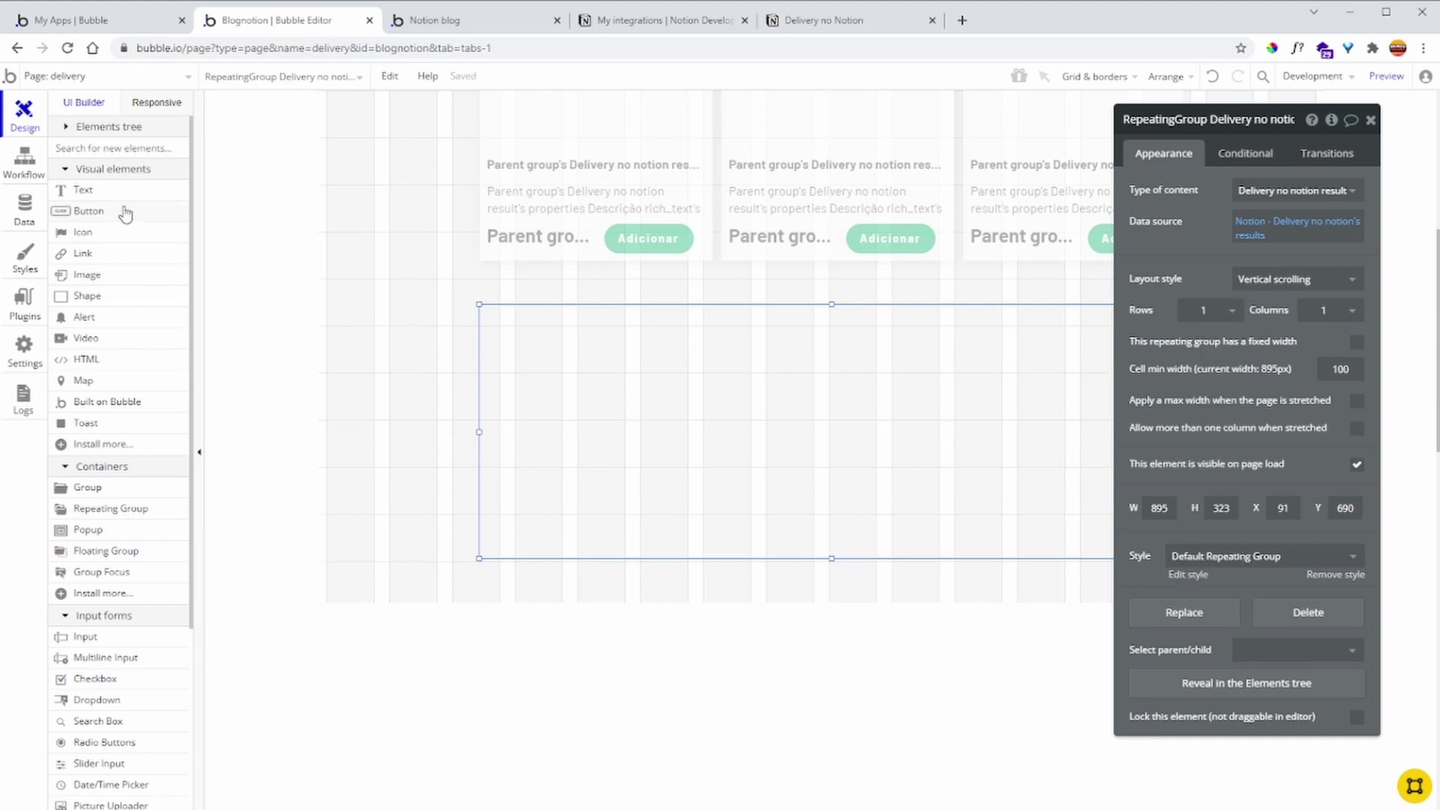
# Draw an image about 294 by 143 px in the new repeating group's cell and start its dynamic source with Current cell's Delivery no notion result
pyautogui.click(111, 276)
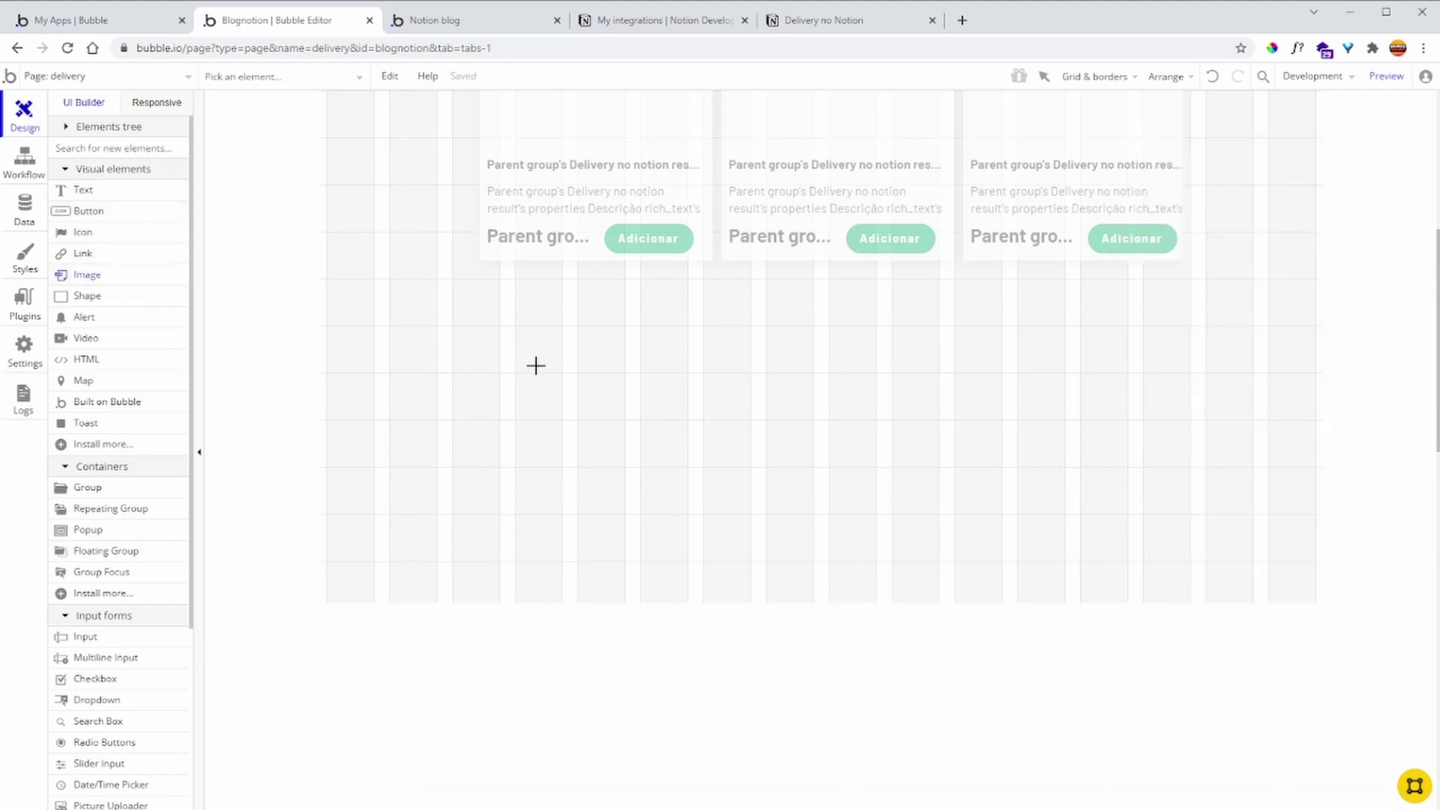
pyautogui.moveTo(529, 325); pyautogui.dragTo(756, 435)
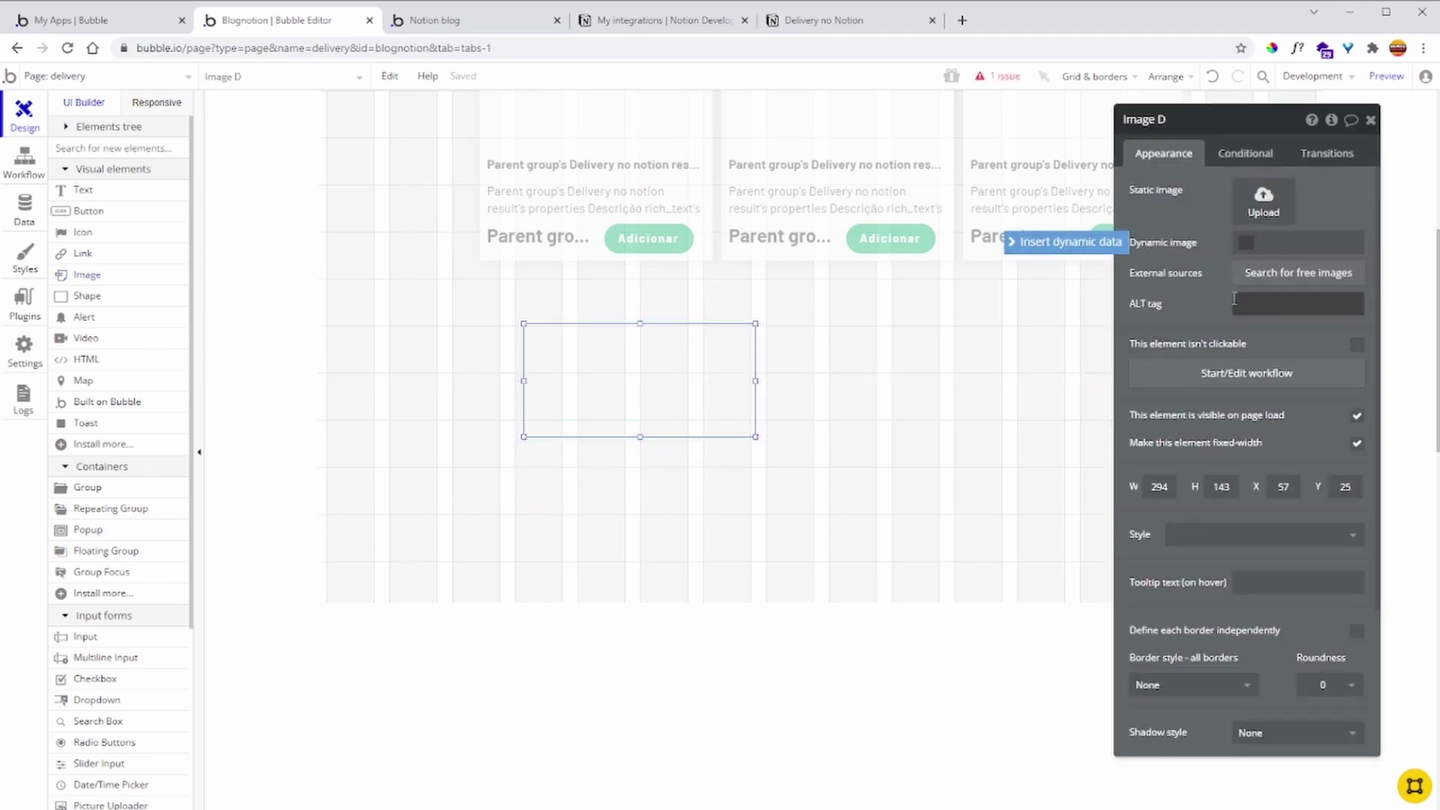
pyautogui.click(1245, 243)
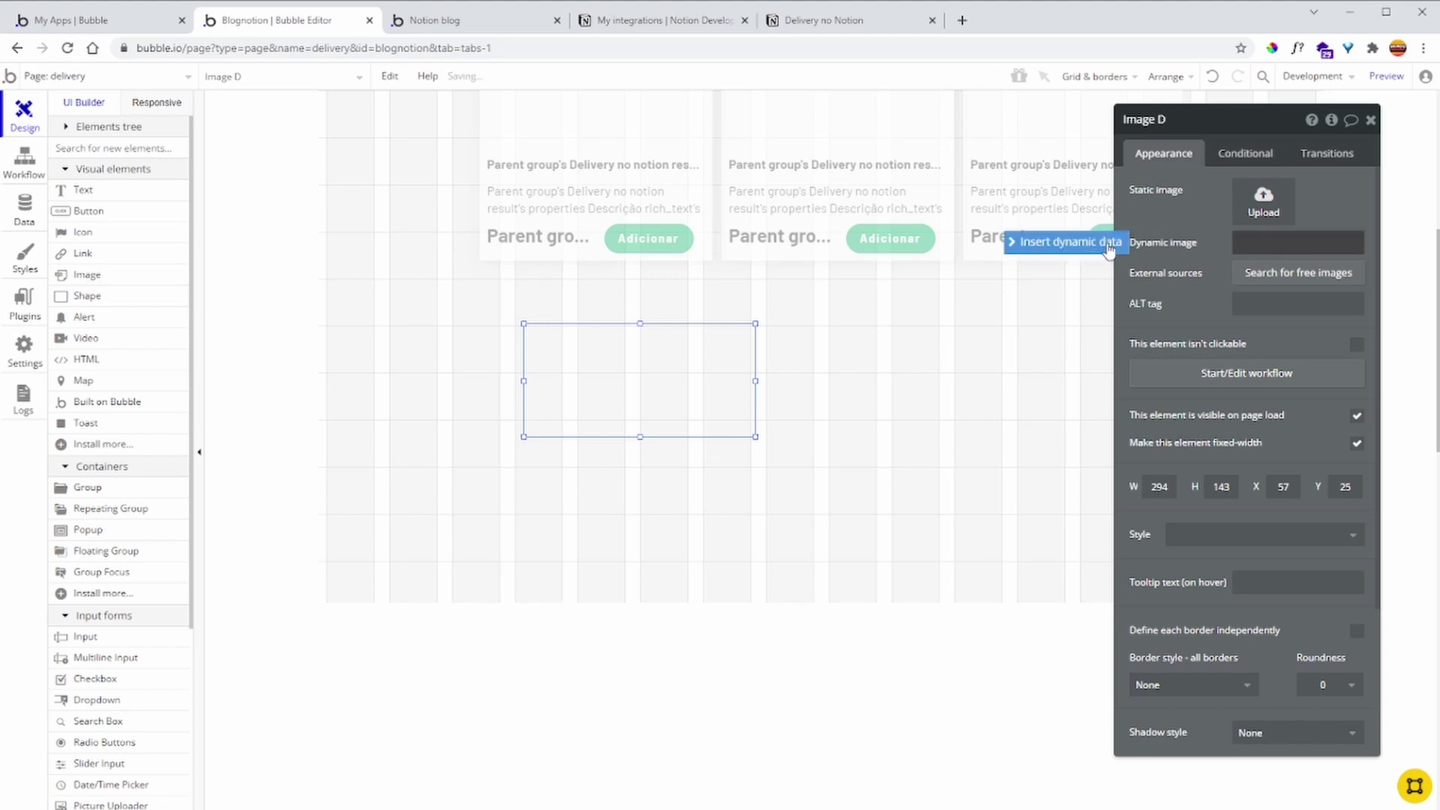
pyautogui.click(1109, 246)
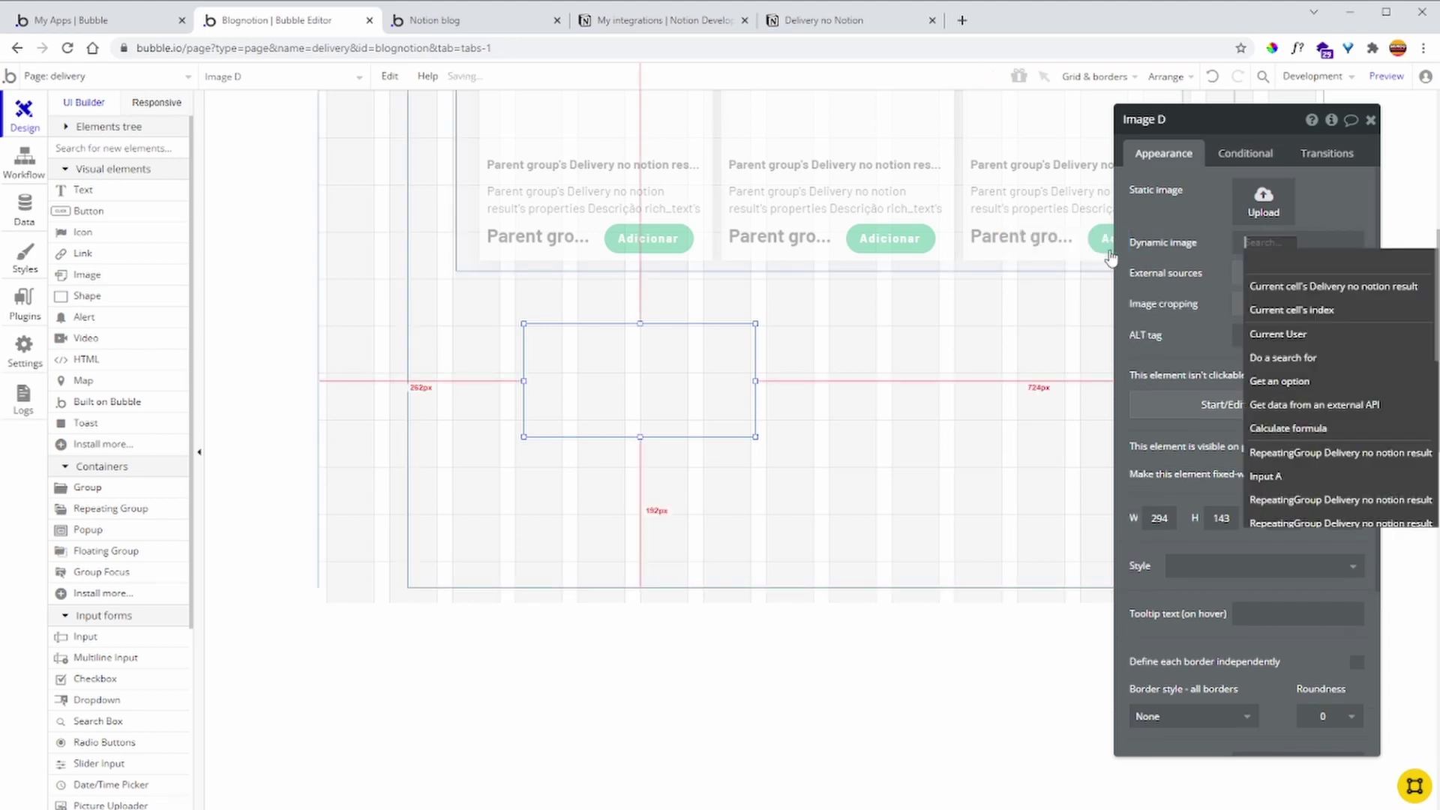
pyautogui.click(1393, 287)
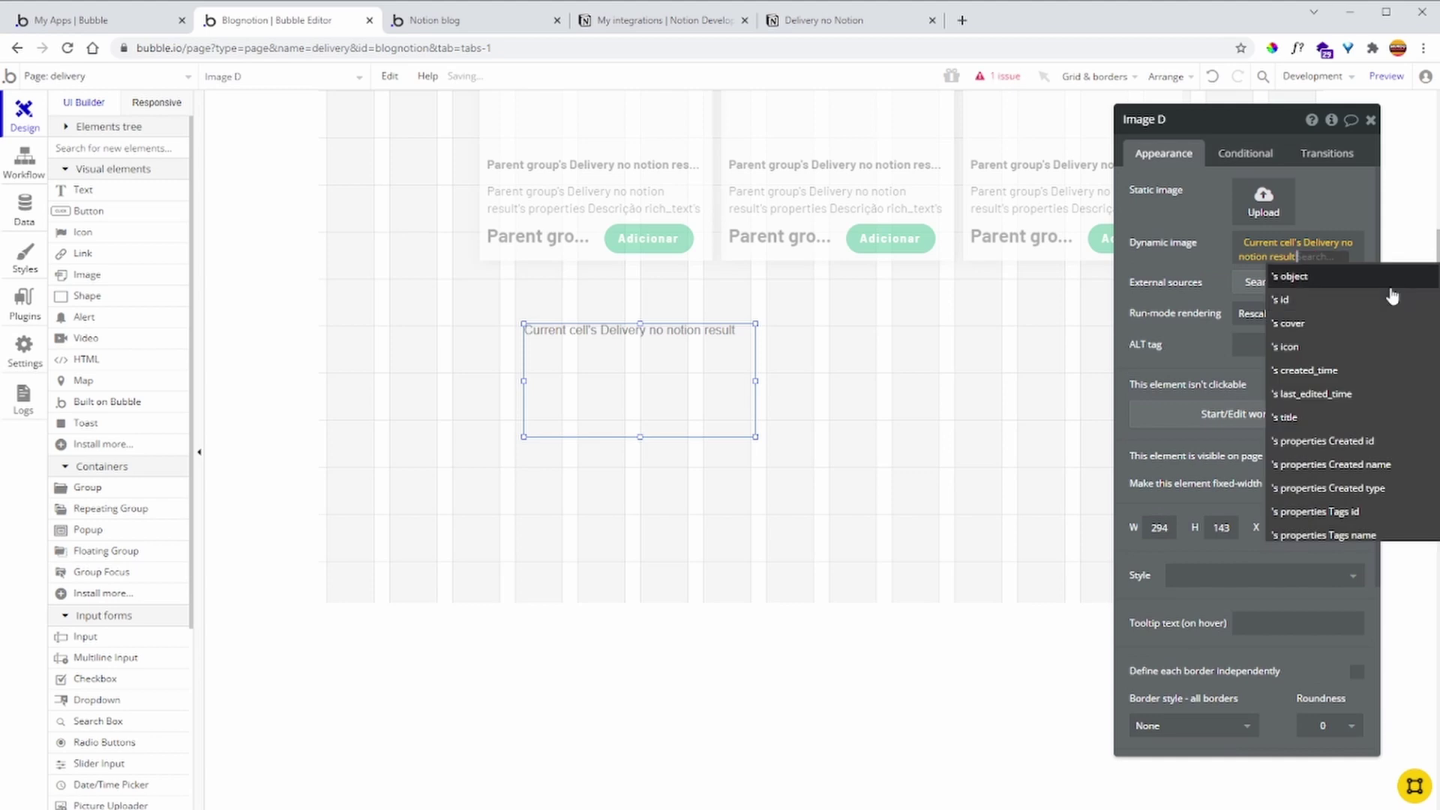
# Check the product covers on the Delivery no Notion page and complete the image's dynamic source with cover file url
pyautogui.scroll(-1, 1349, 300)
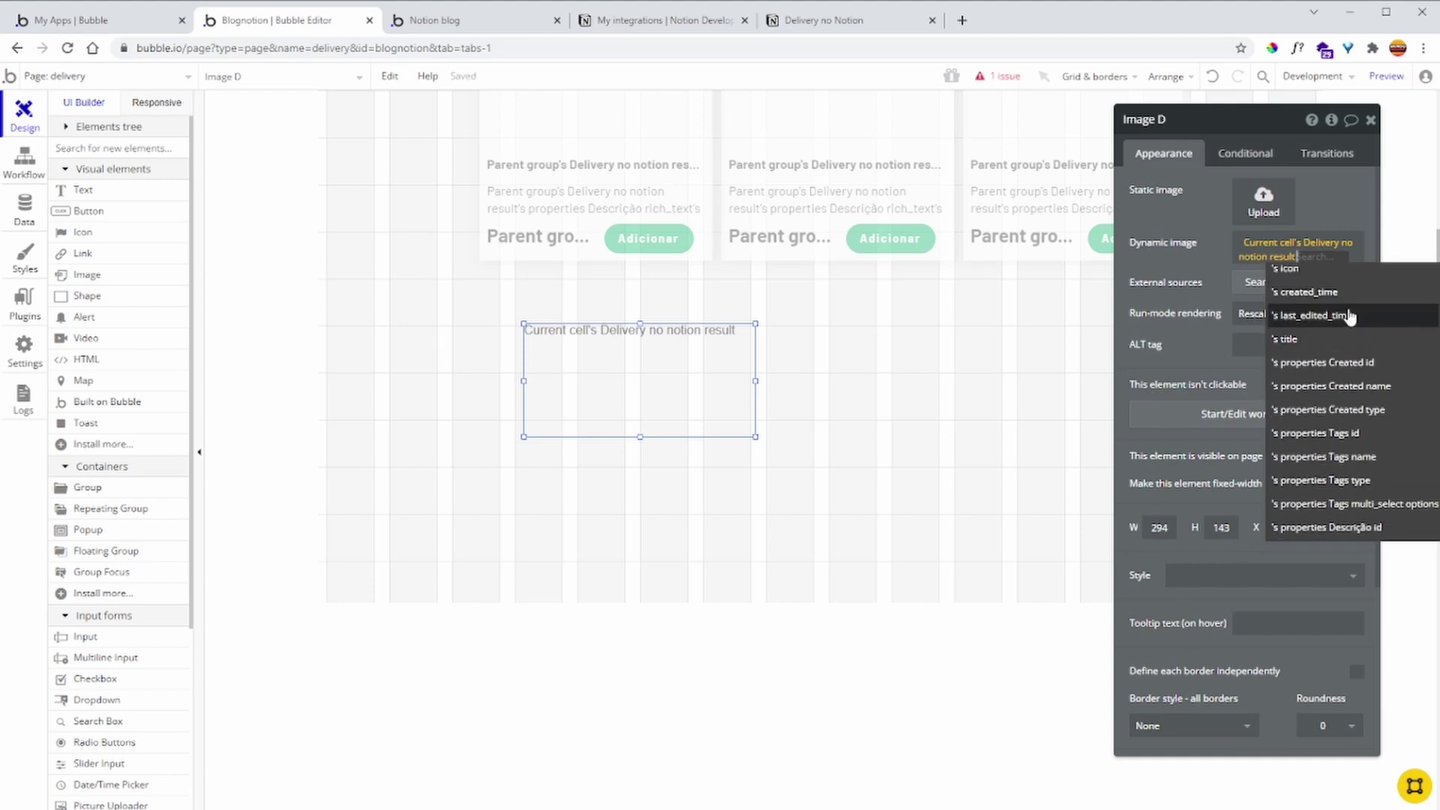
pyautogui.scroll(-3, 1350, 328)
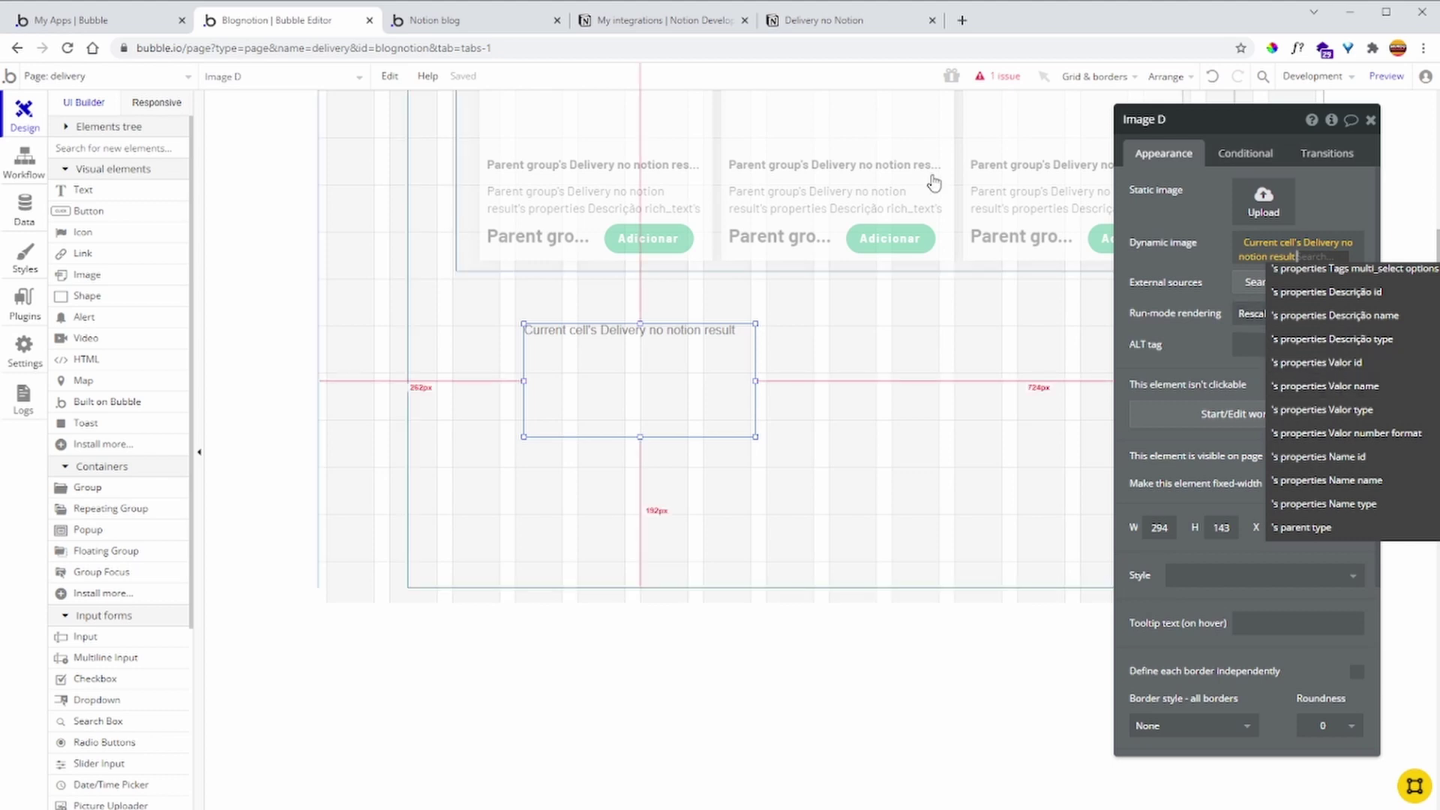
pyautogui.click(498, 21)
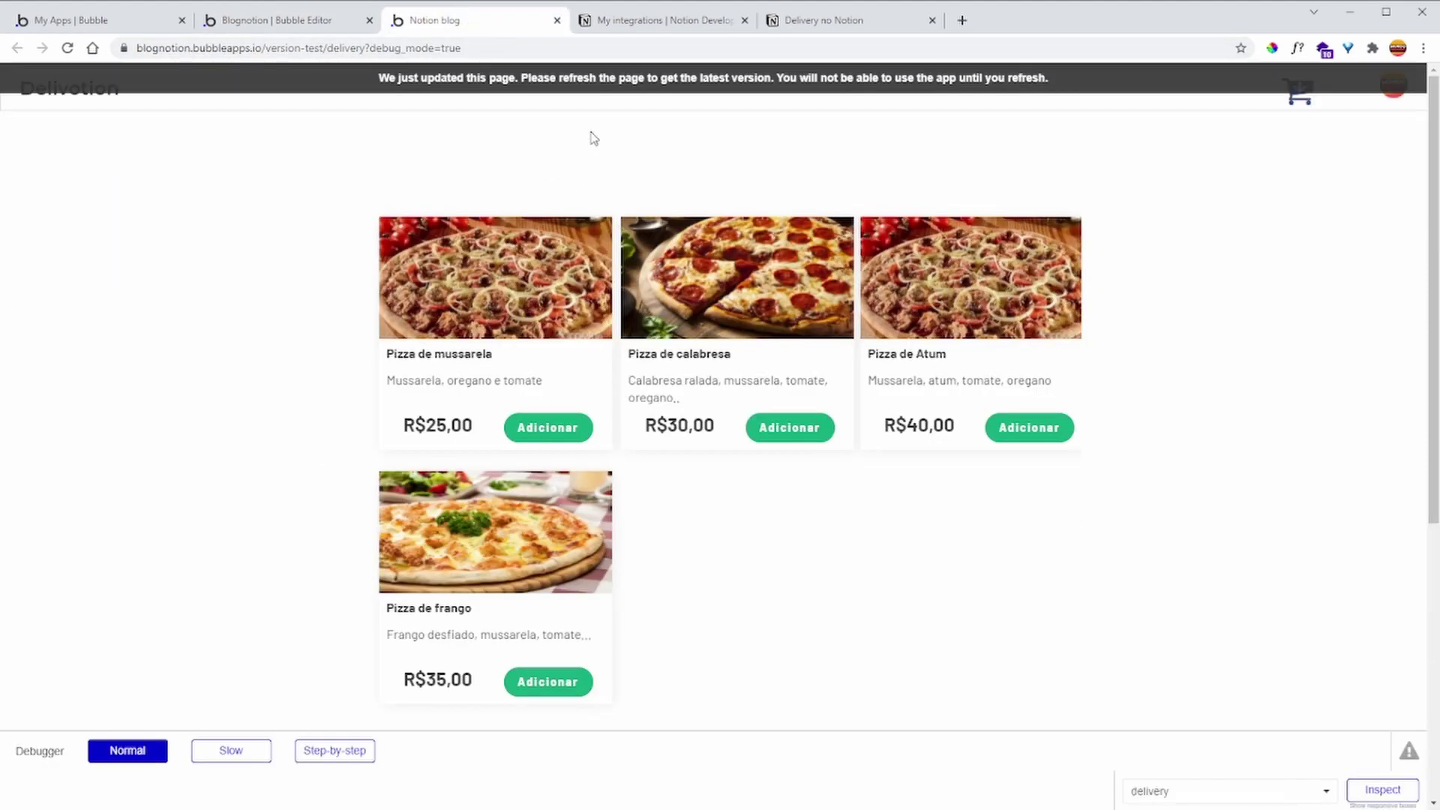
pyautogui.click(662, 20)
pyautogui.click(825, 21)
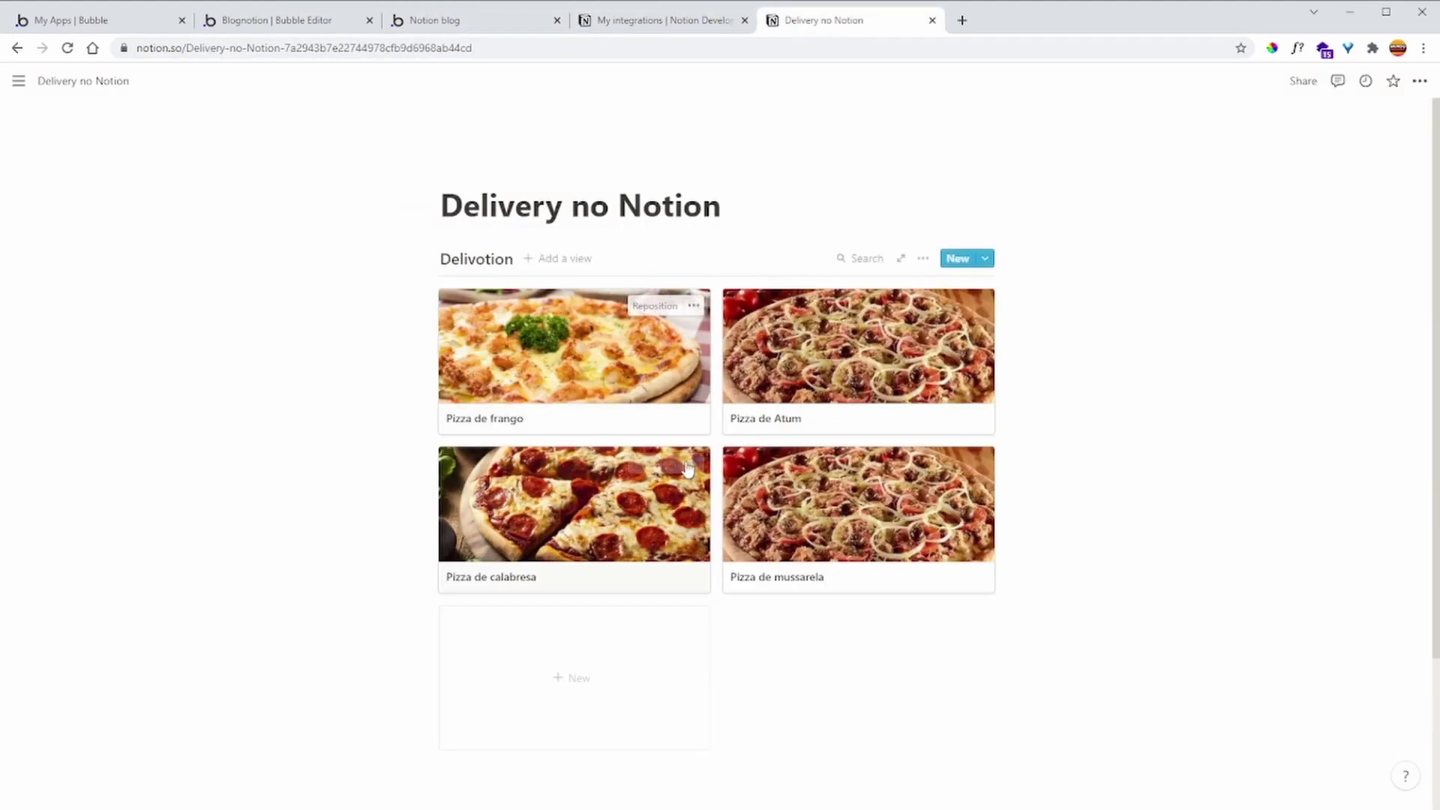
pyautogui.click(261, 23)
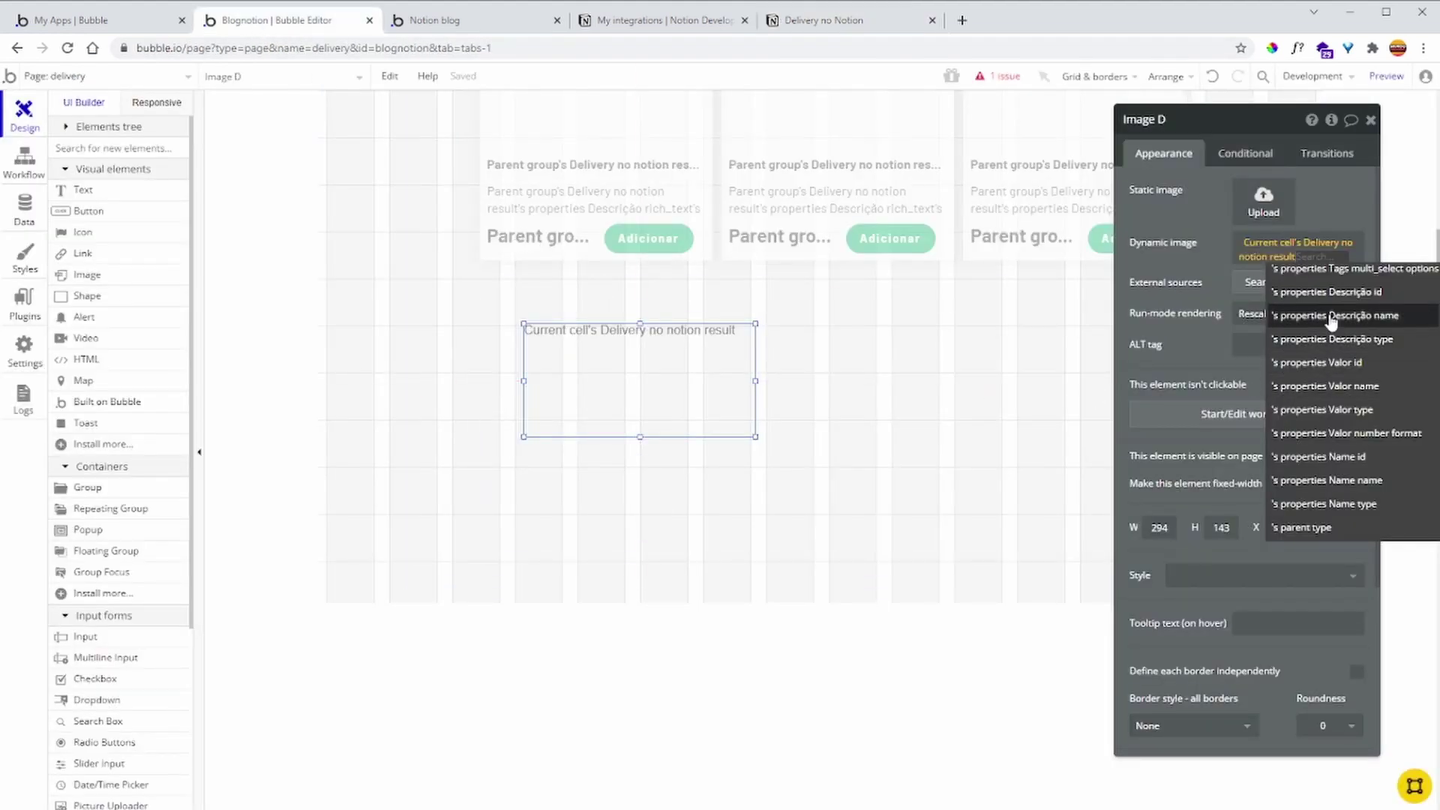
pyautogui.scroll(-5, 1342, 339)
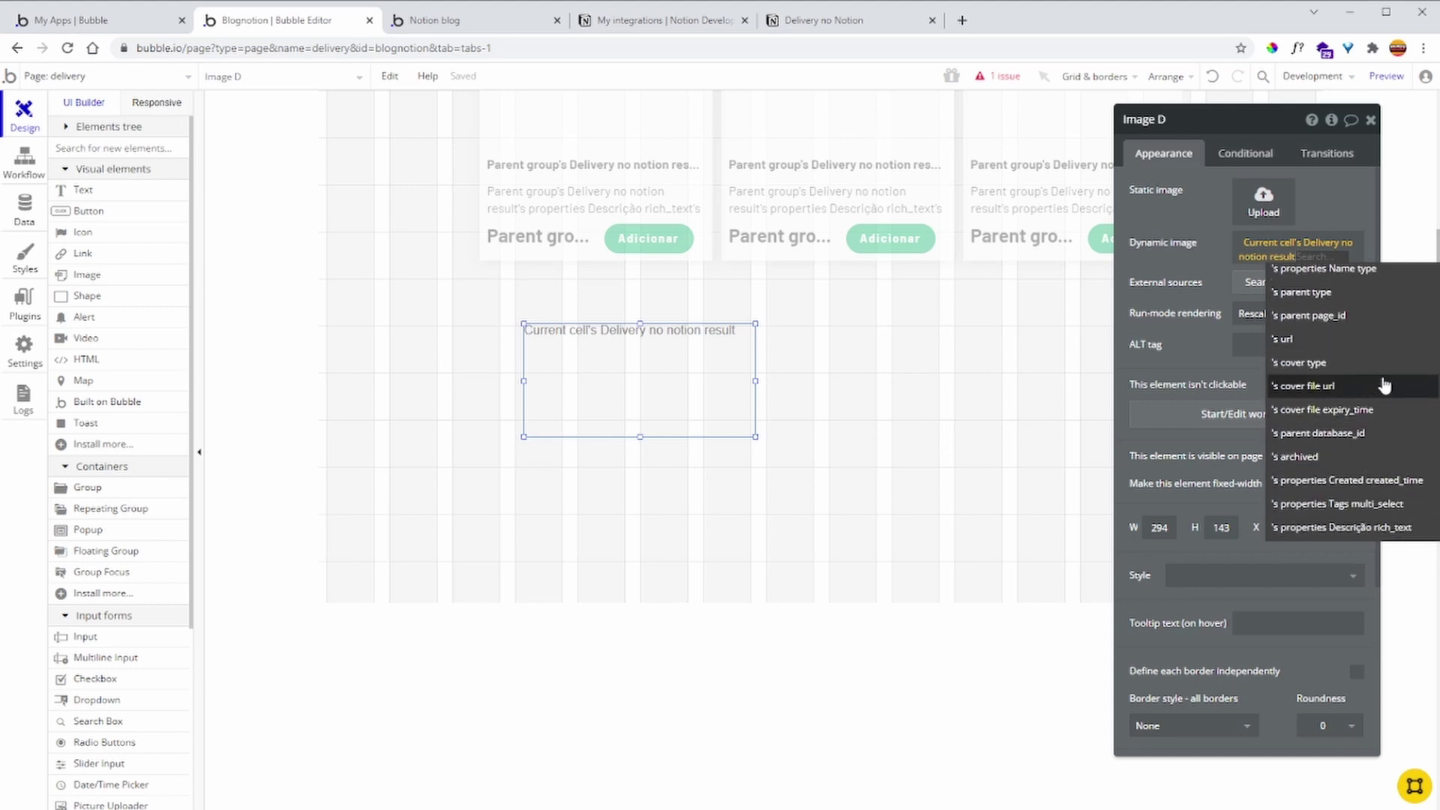
pyautogui.click(1343, 387)
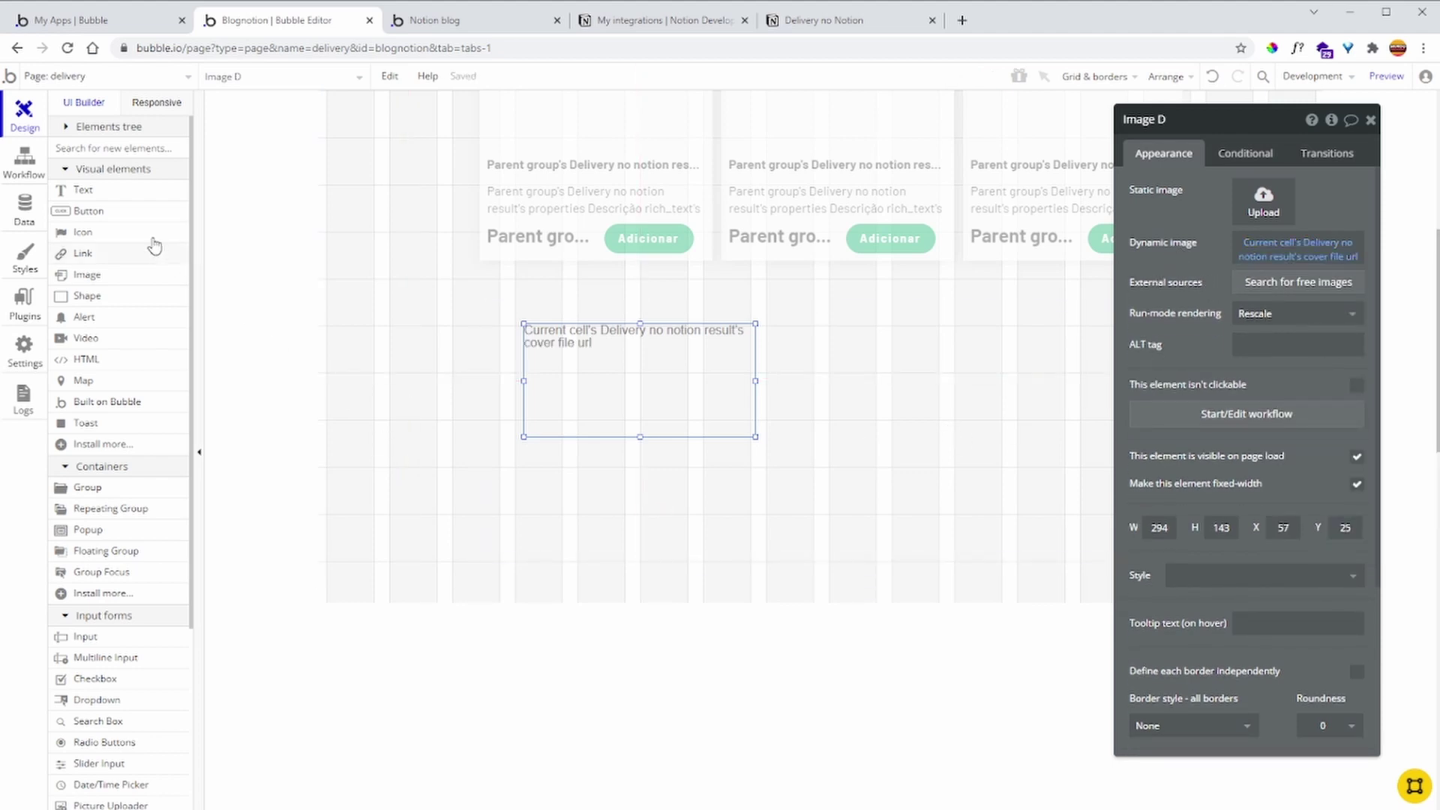
# Draw a text element about 293 by 40 px beneath the image and set the new repeating group to 2 rows
pyautogui.click(94, 194)
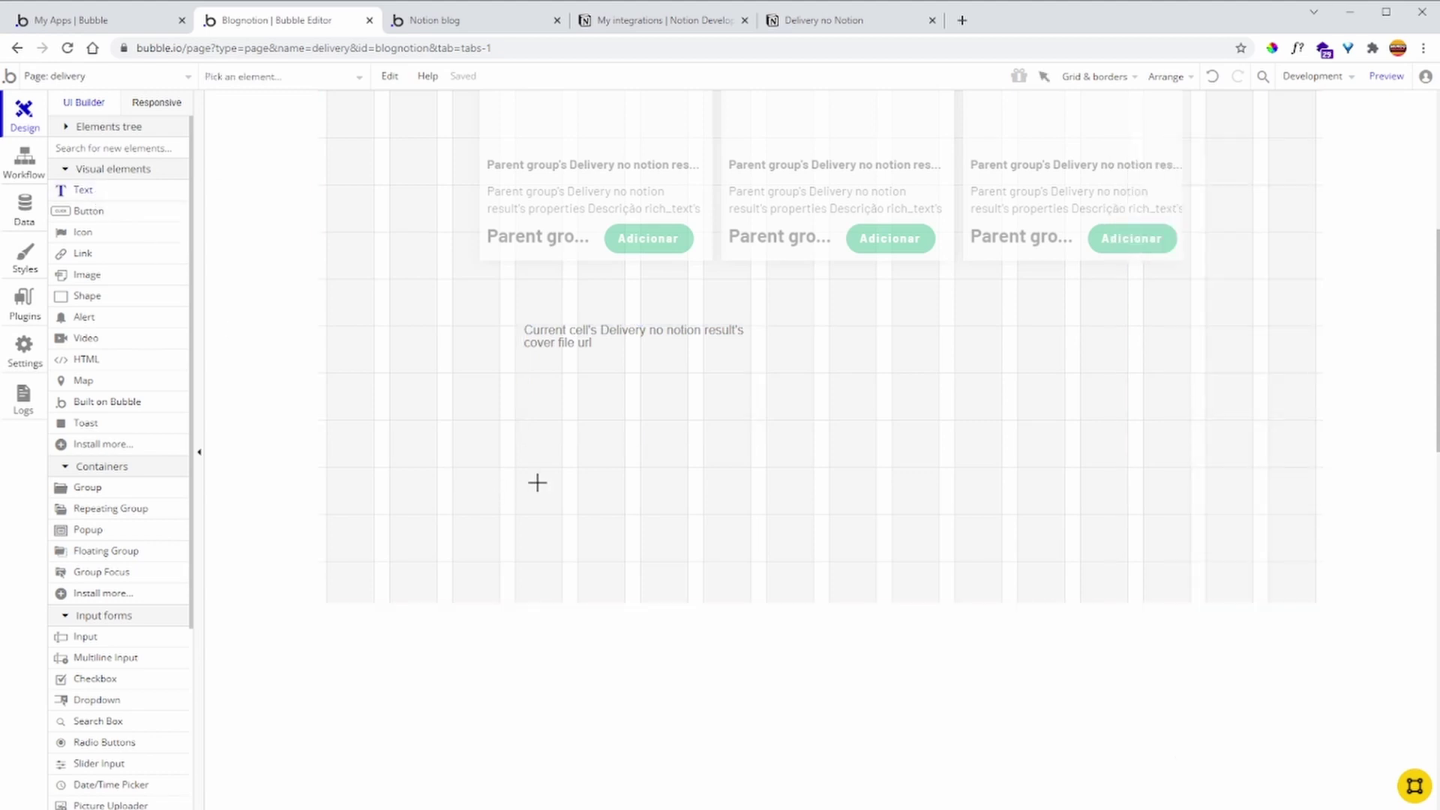
pyautogui.moveTo(516, 436); pyautogui.dragTo(747, 468)
pyautogui.click(758, 515)
pyautogui.click(1210, 310)
pyautogui.click(1204, 330)
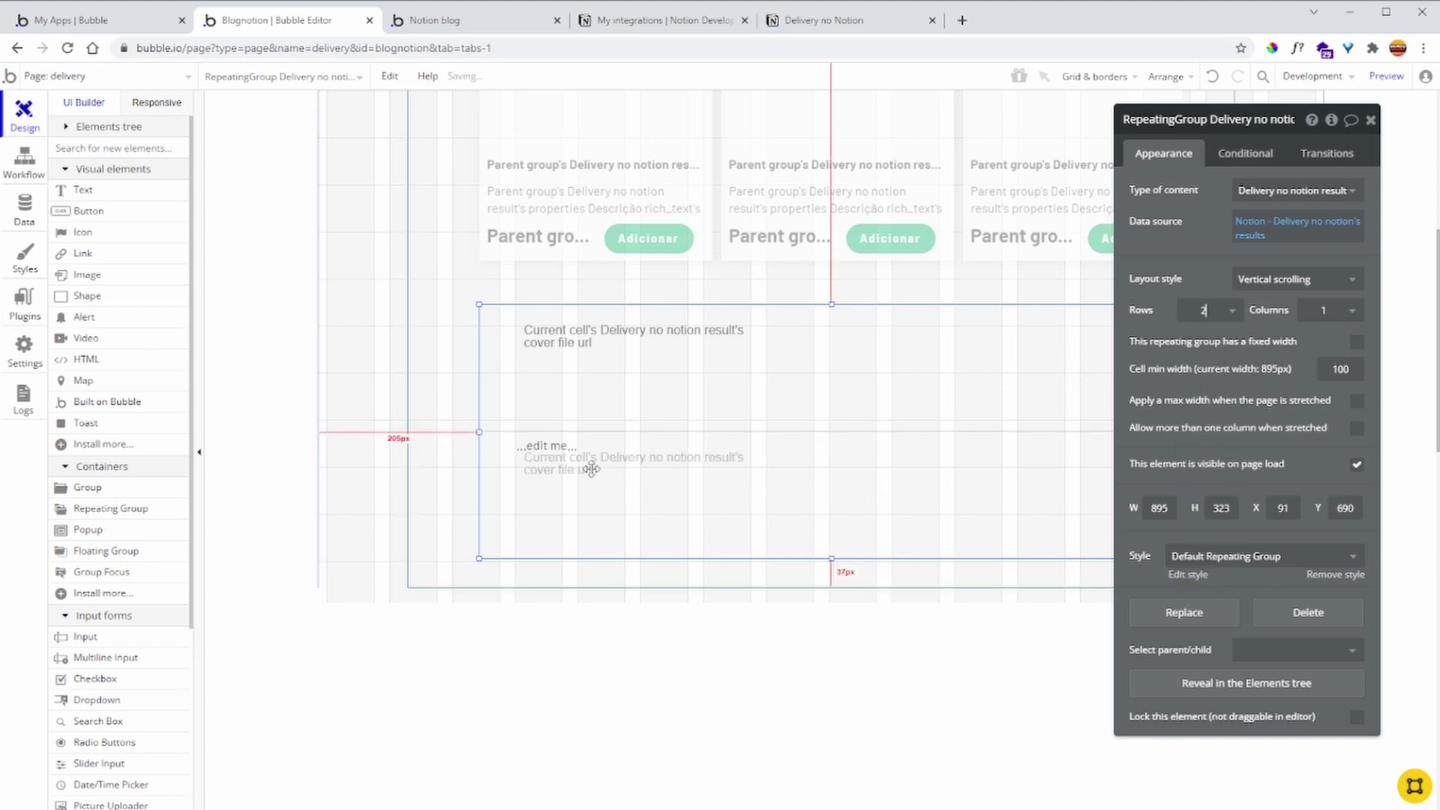
# Extend the page height to about 1451 px and stretch the new repeating group downward to make its cells taller
pyautogui.click(832, 588)
pyautogui.moveTo(823, 590); pyautogui.dragTo(800, 755)
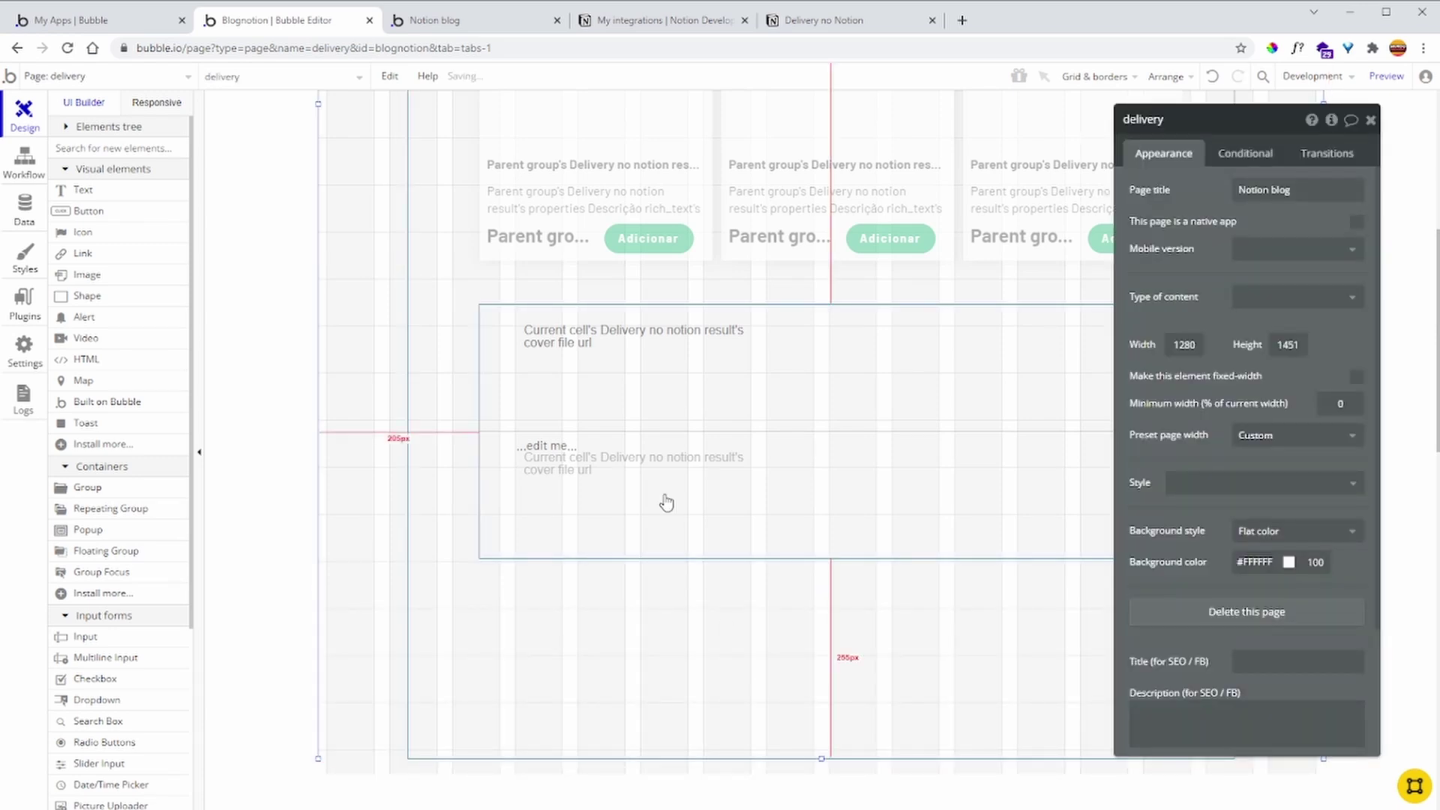
pyautogui.click(813, 540)
pyautogui.moveTo(830, 557); pyautogui.dragTo(841, 744)
# Replace the new text's placeholder with the dynamic data Current cell's Delivery no notion result's properties Name name
pyautogui.click(623, 459)
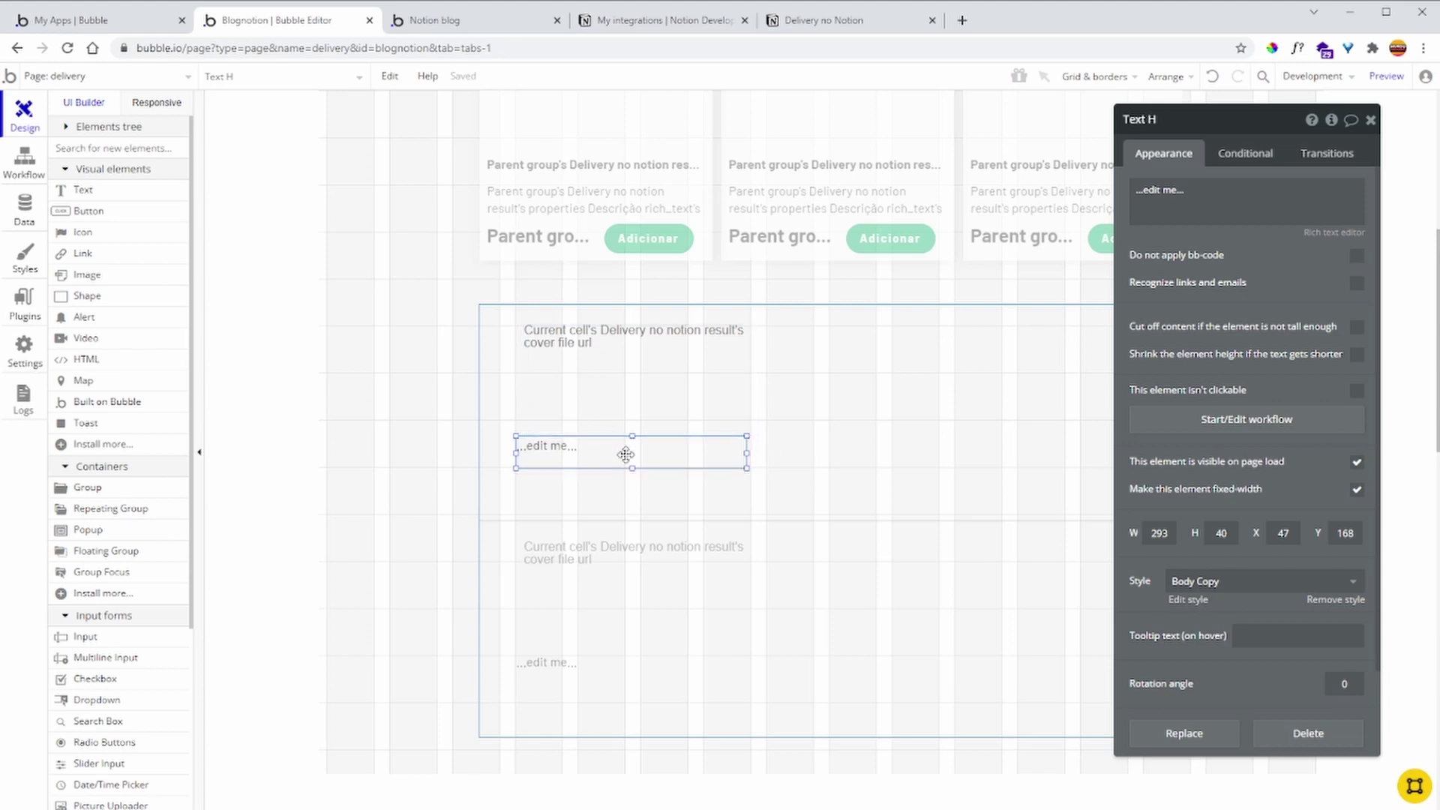
pyautogui.tripleClick(1161, 189)
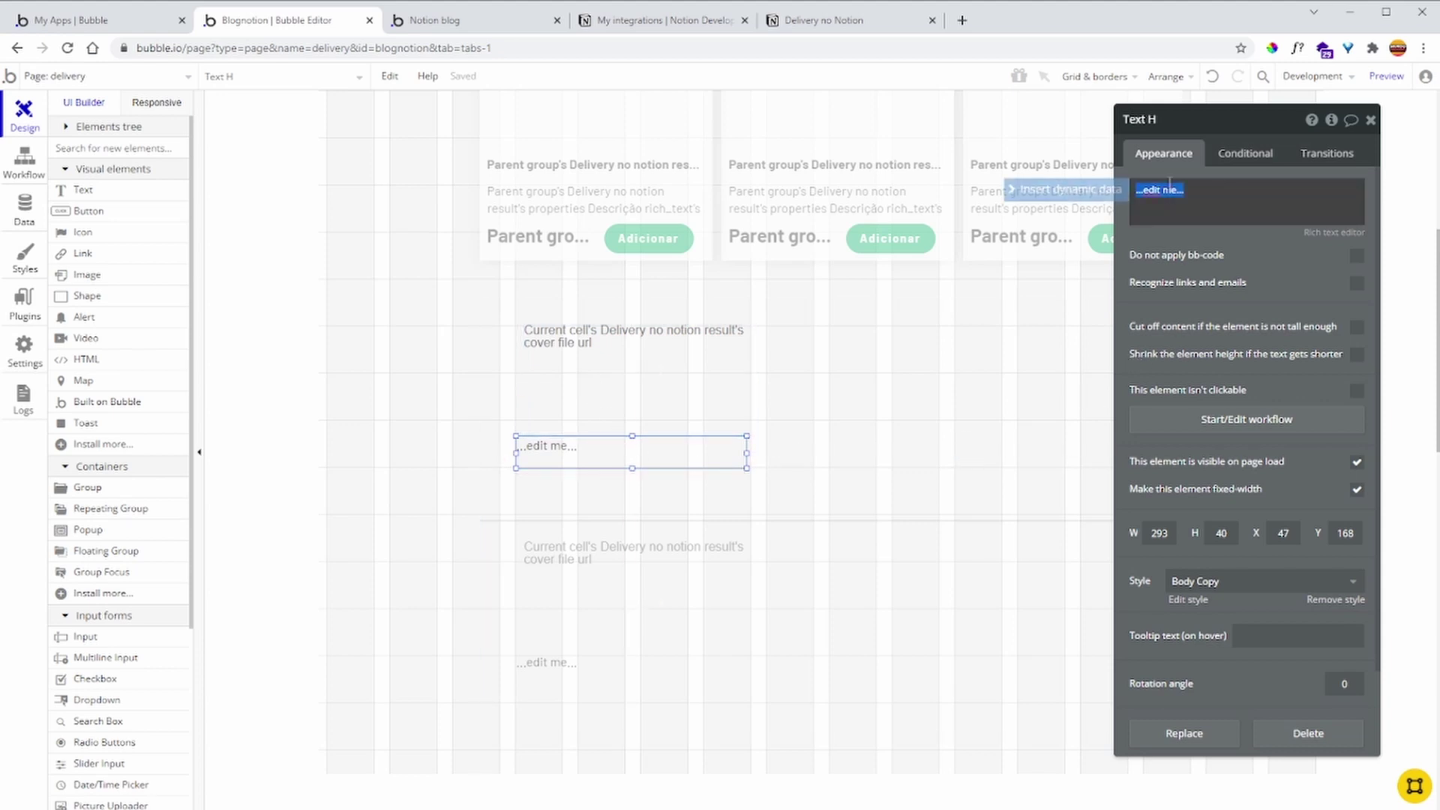
pyautogui.click(1051, 191)
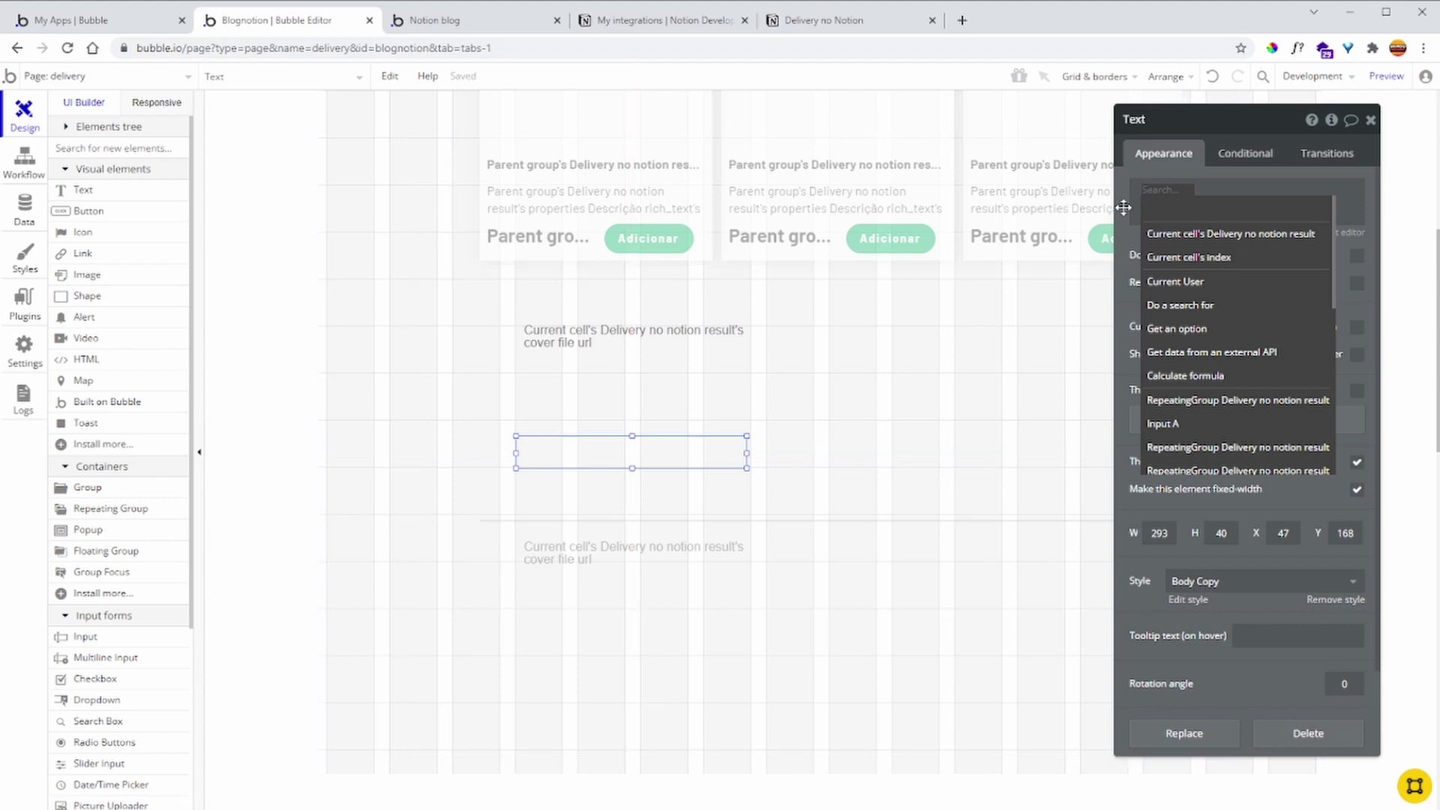
pyautogui.click(1291, 237)
pyautogui.scroll(-5, 1249, 234)
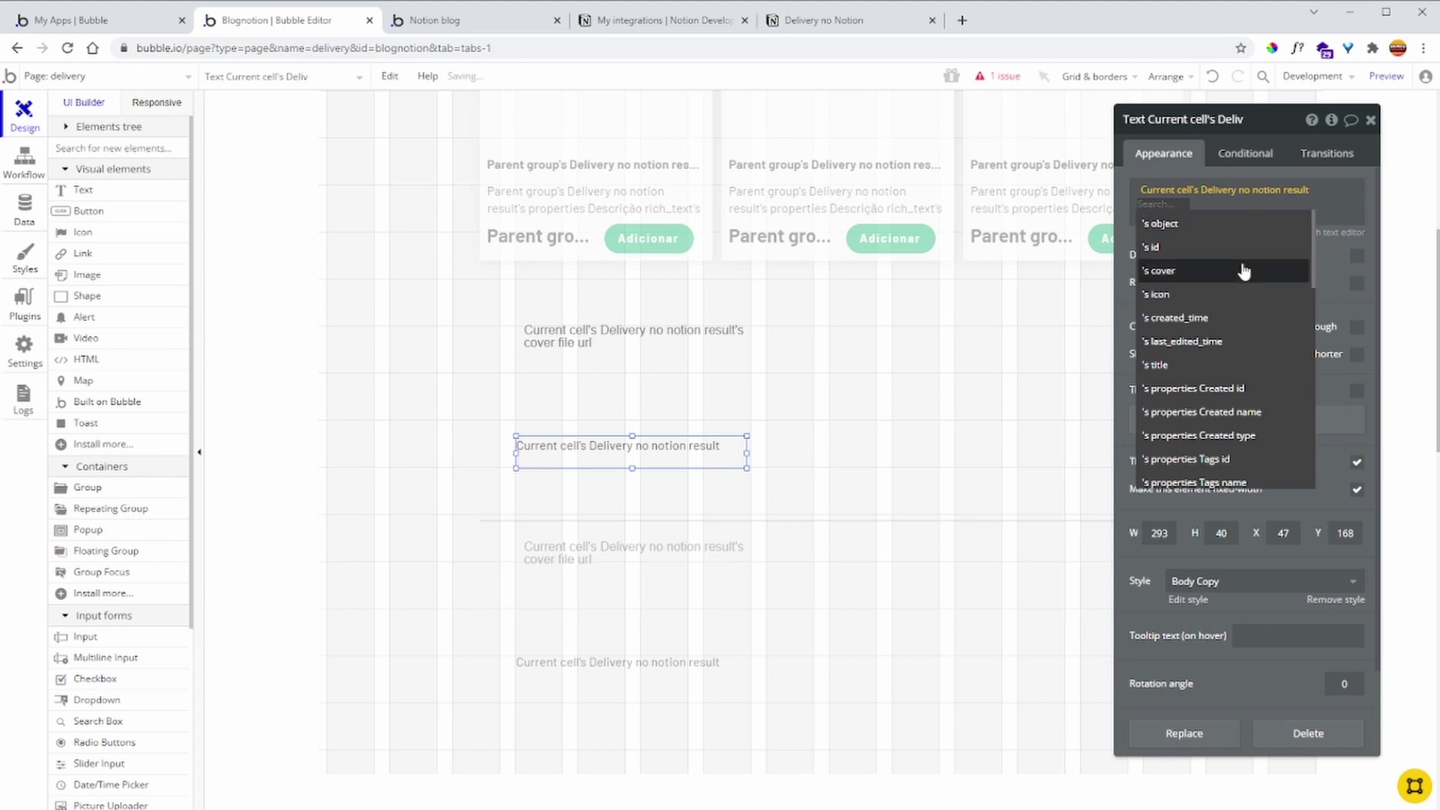
pyautogui.scroll(-1, 1245, 271)
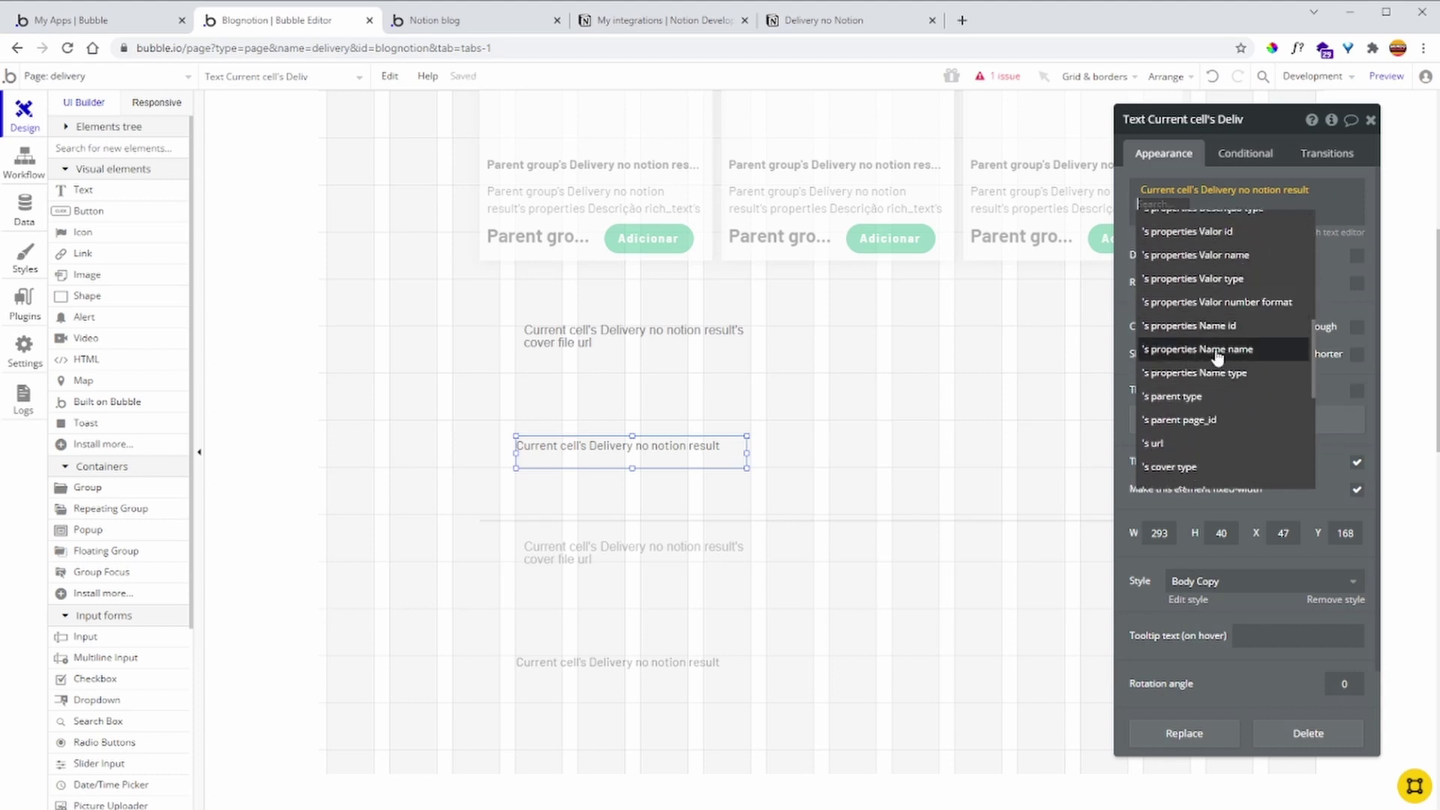
pyautogui.click(1224, 353)
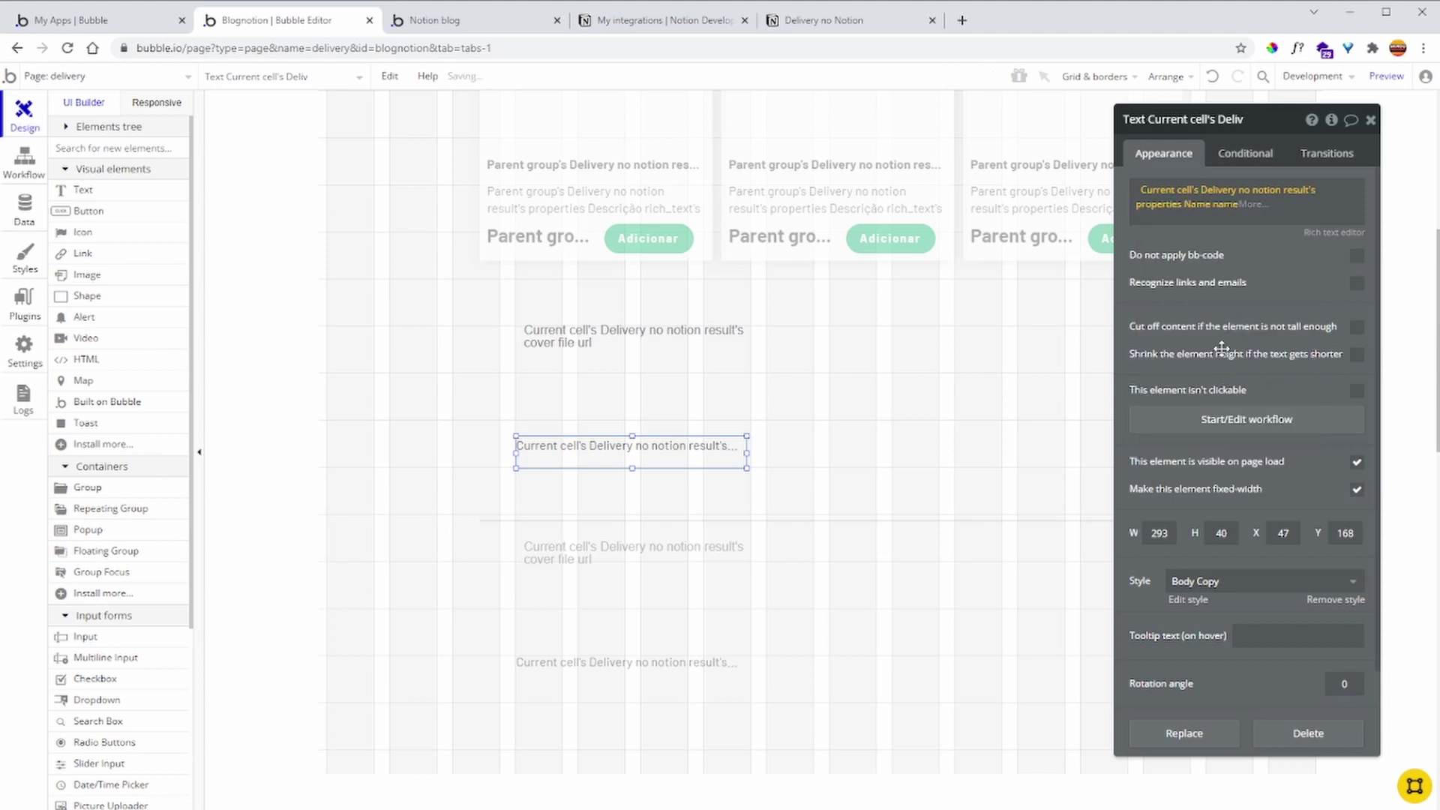
# Remove the Body Copy style from the new text and check the dynamic expression of the product title in the original list
pyautogui.click(1339, 603)
pyautogui.scroll(-1, 1312, 592)
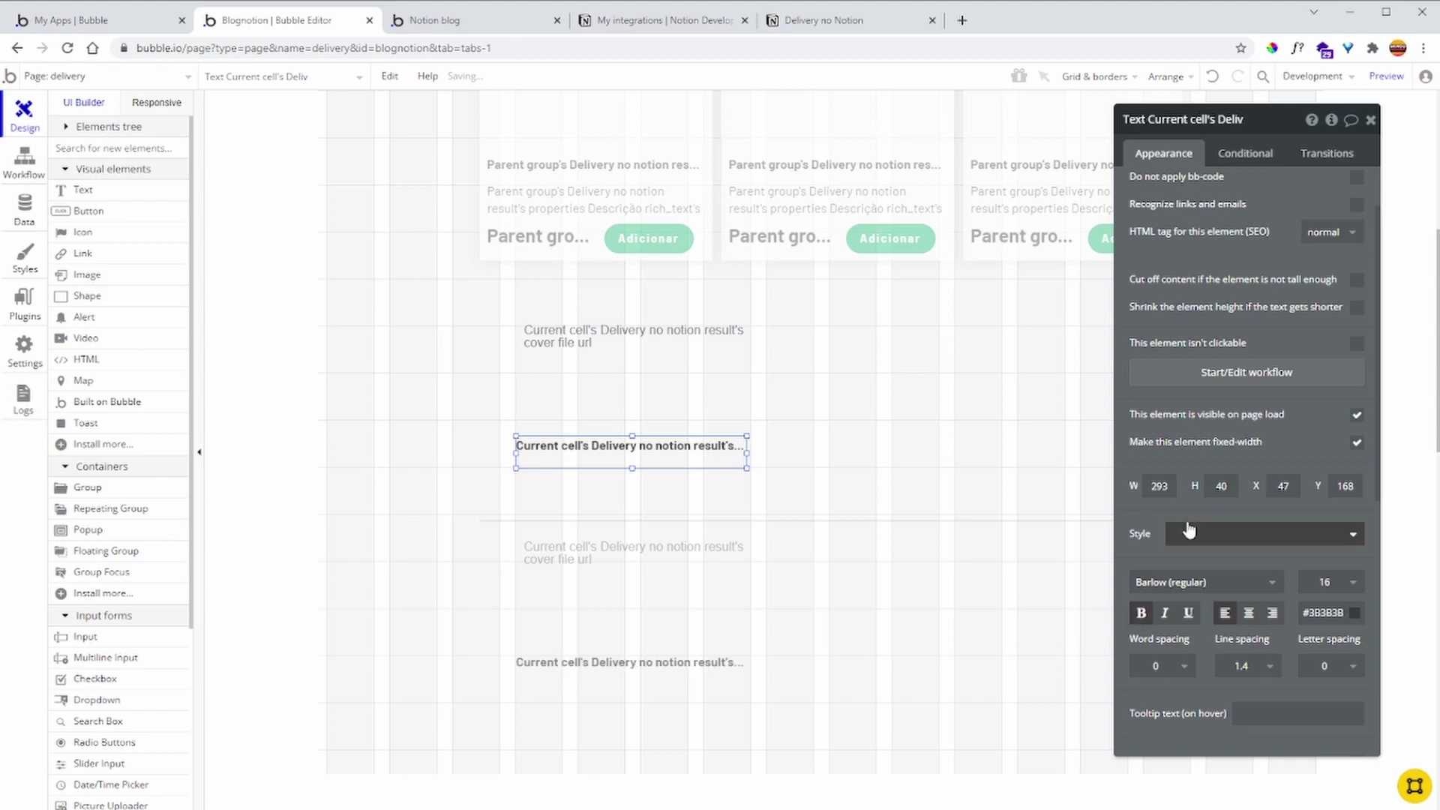
pyautogui.scroll(4, 698, 288)
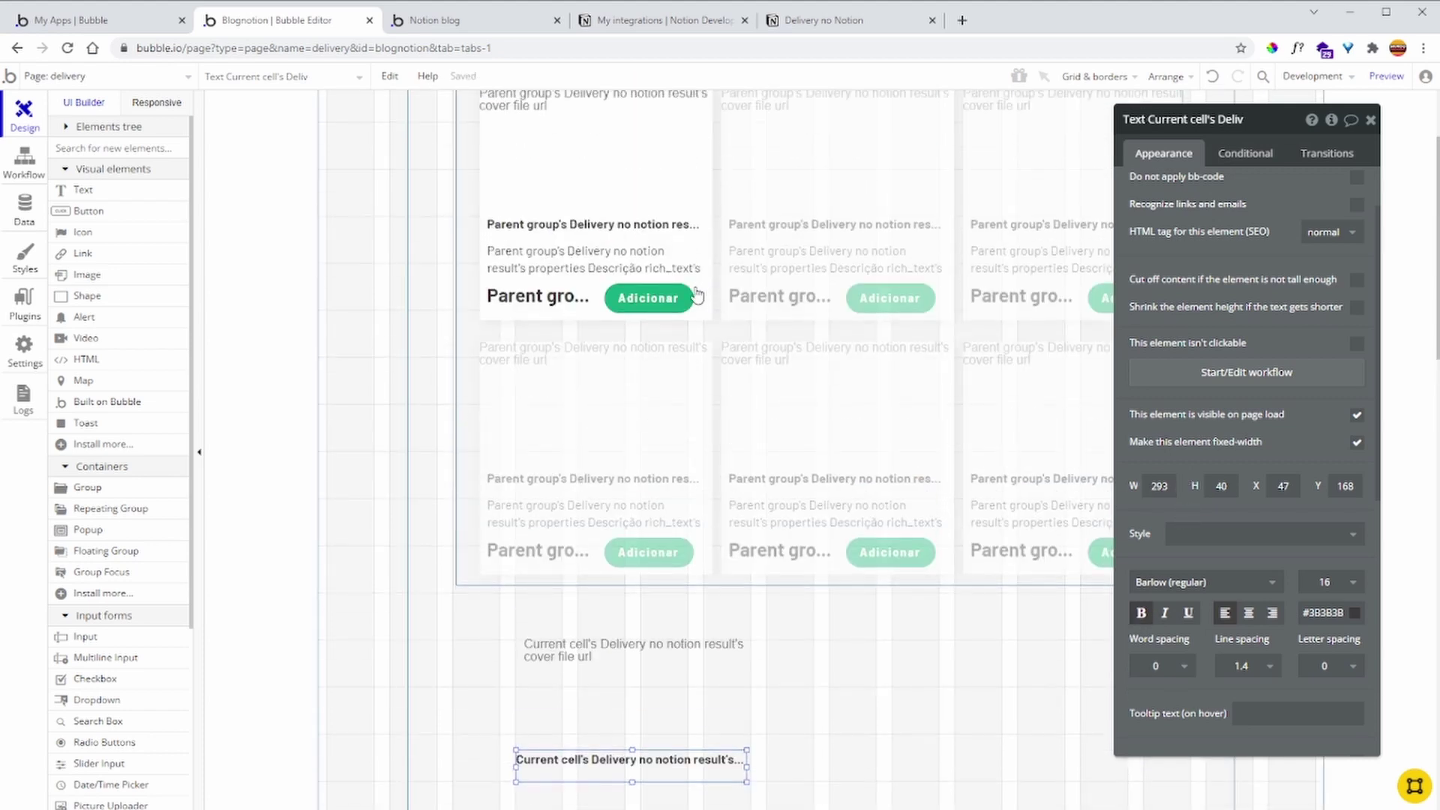
pyautogui.click(604, 223)
pyautogui.scroll(1, 1230, 225)
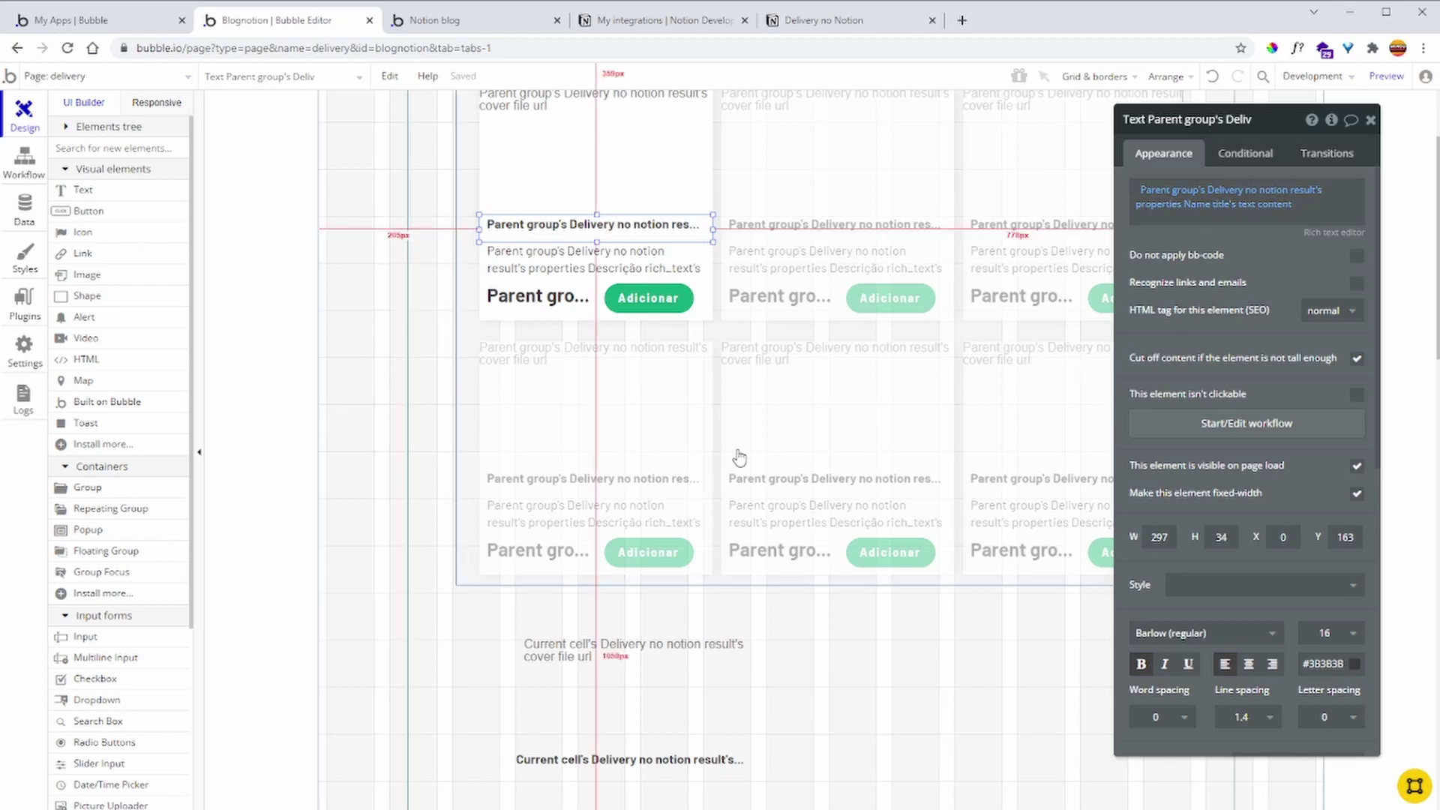
pyautogui.scroll(-5, 737, 448)
# Change the new text's dynamic data to Current cell's Delivery no notion result's properties Name title's text content
pyautogui.click(656, 367)
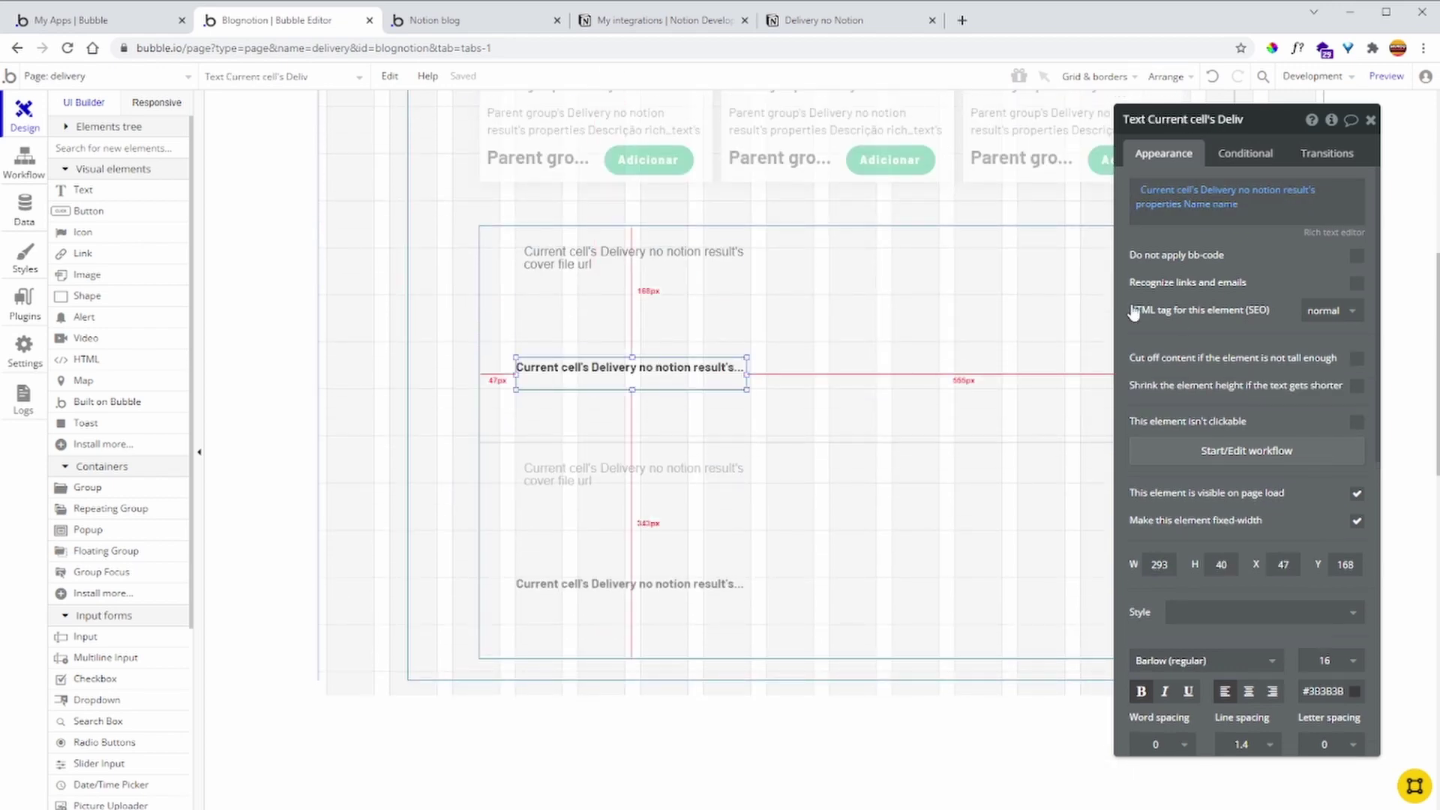
pyautogui.click(1207, 201)
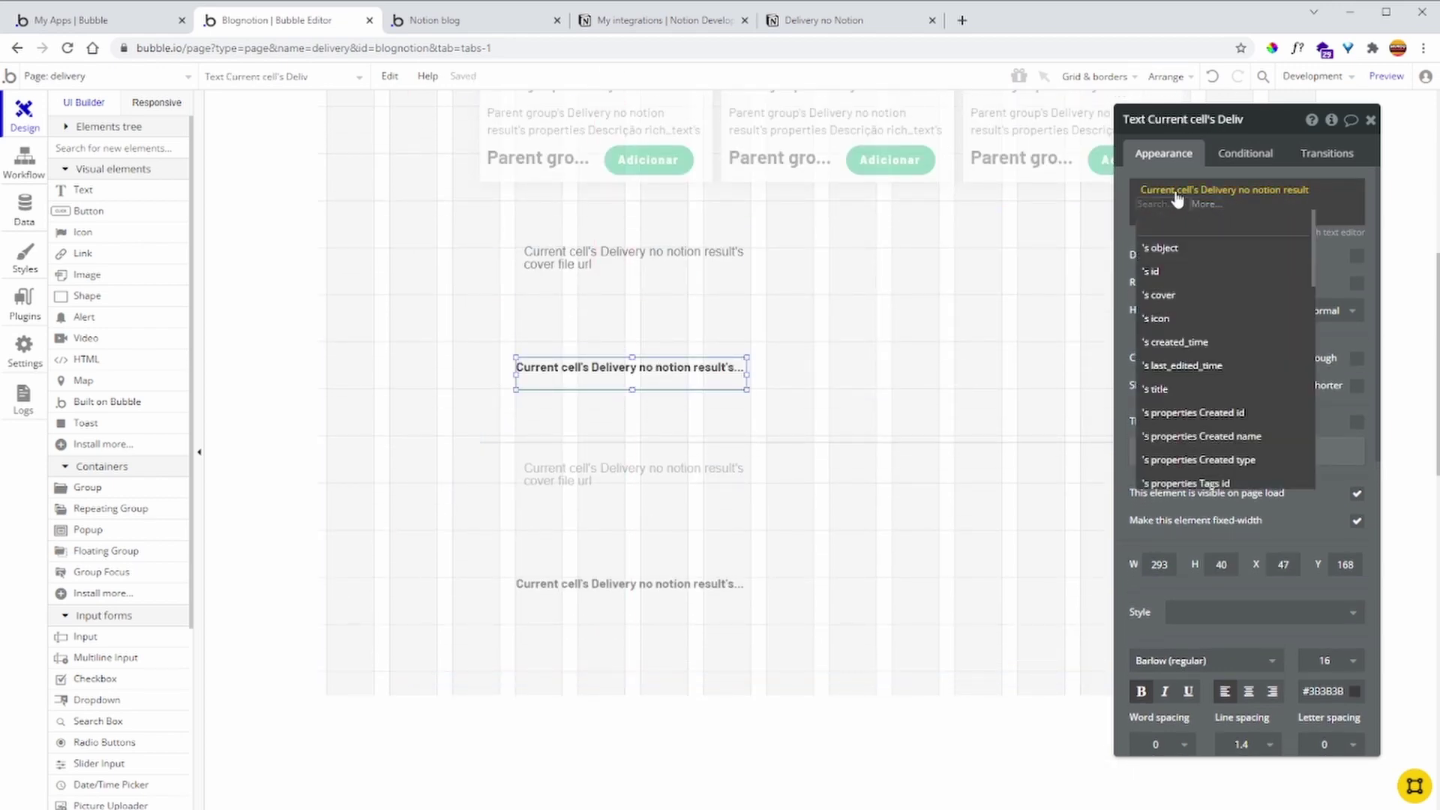
pyautogui.click(487, 21)
pyautogui.click(622, 21)
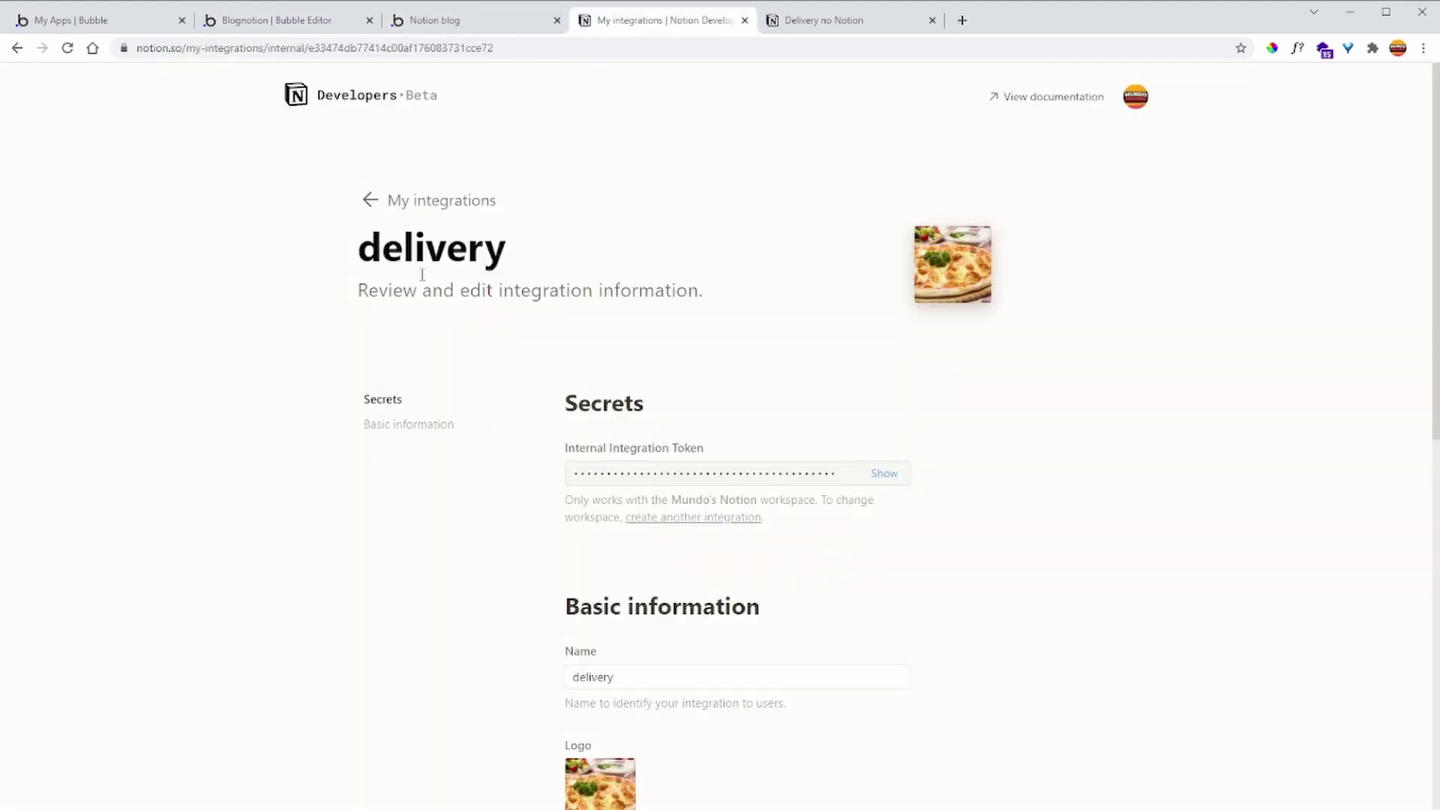
pyautogui.click(783, 17)
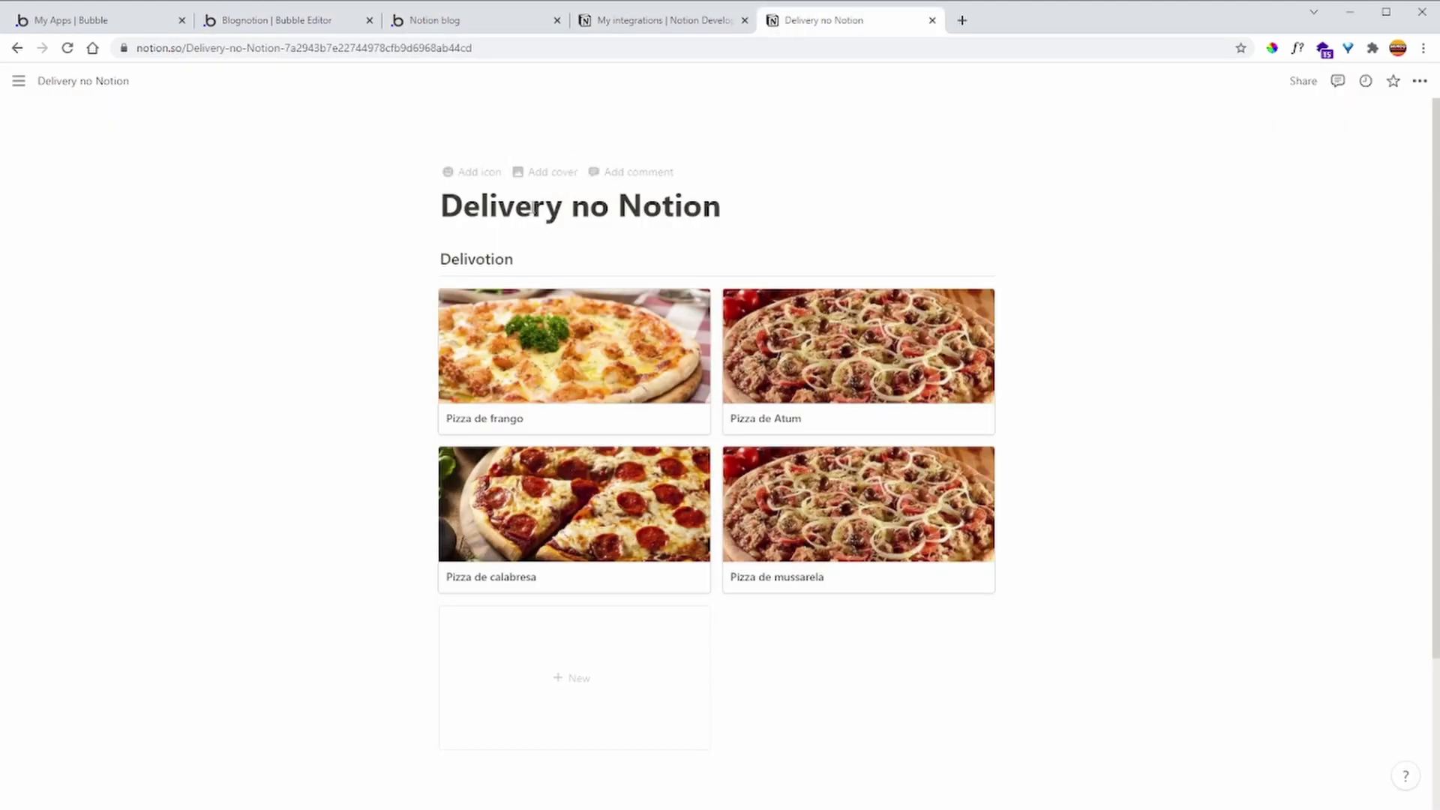
pyautogui.click(308, 23)
pyautogui.scroll(-5, 1244, 316)
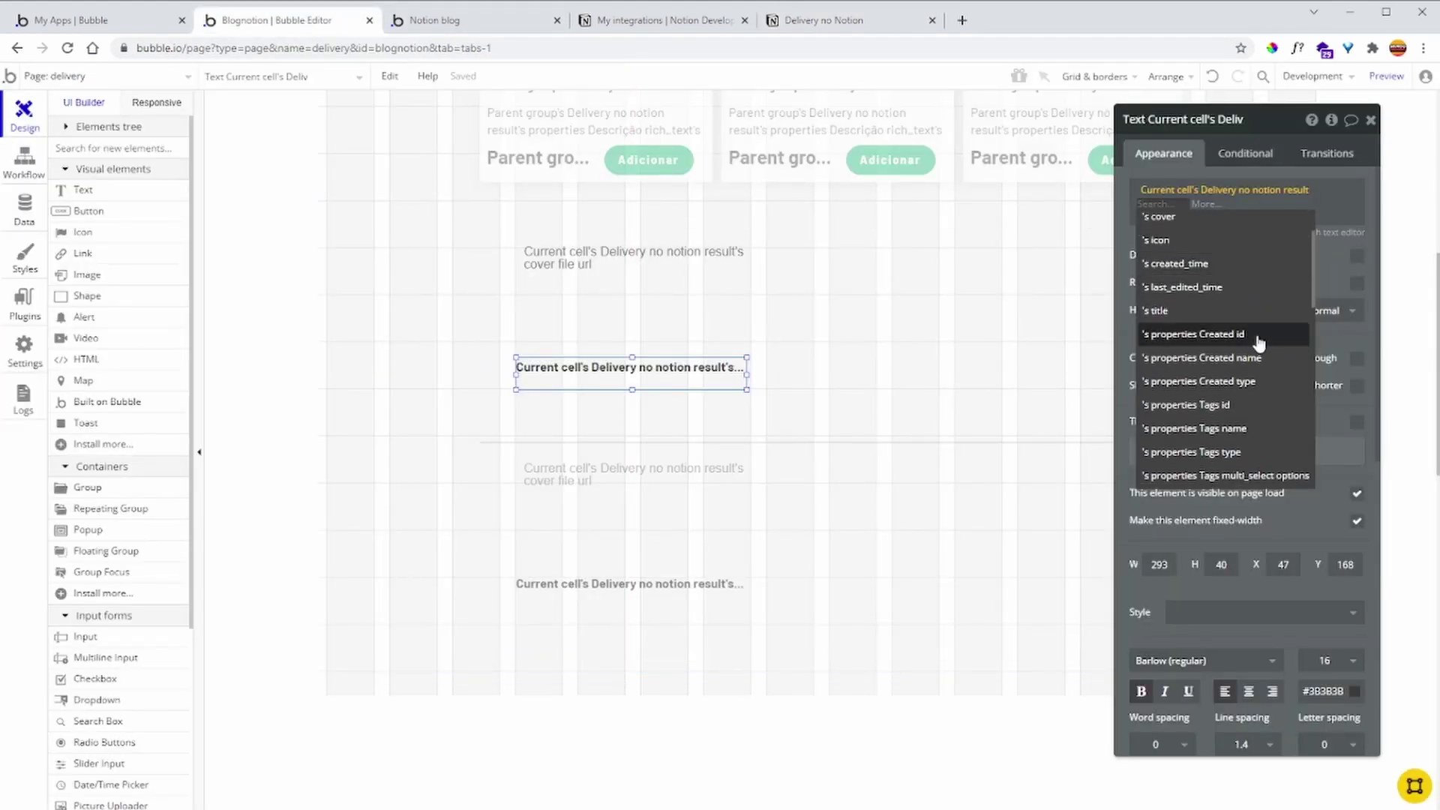
pyautogui.scroll(-5, 1251, 371)
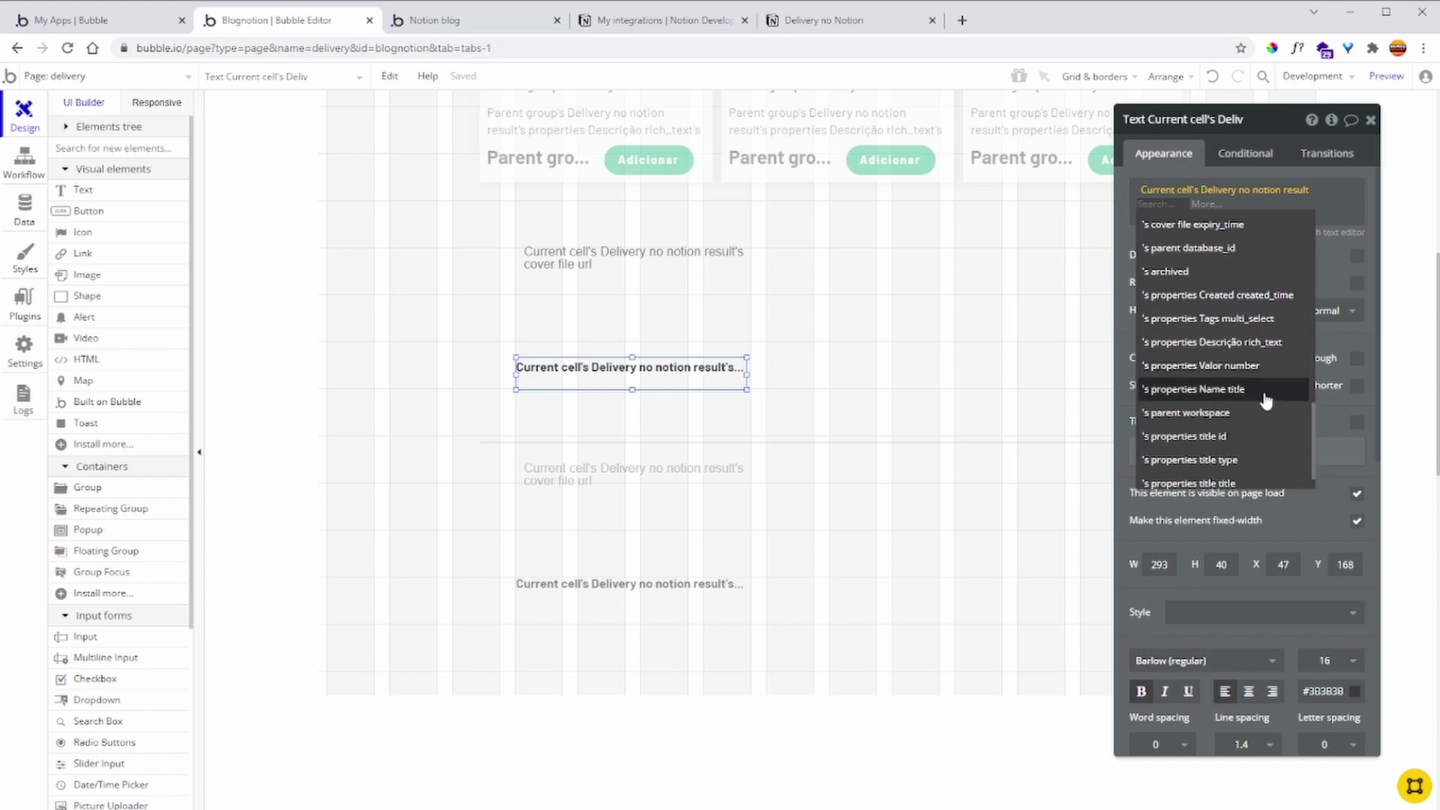
pyautogui.click(1237, 389)
pyautogui.scroll(-5, 1301, 338)
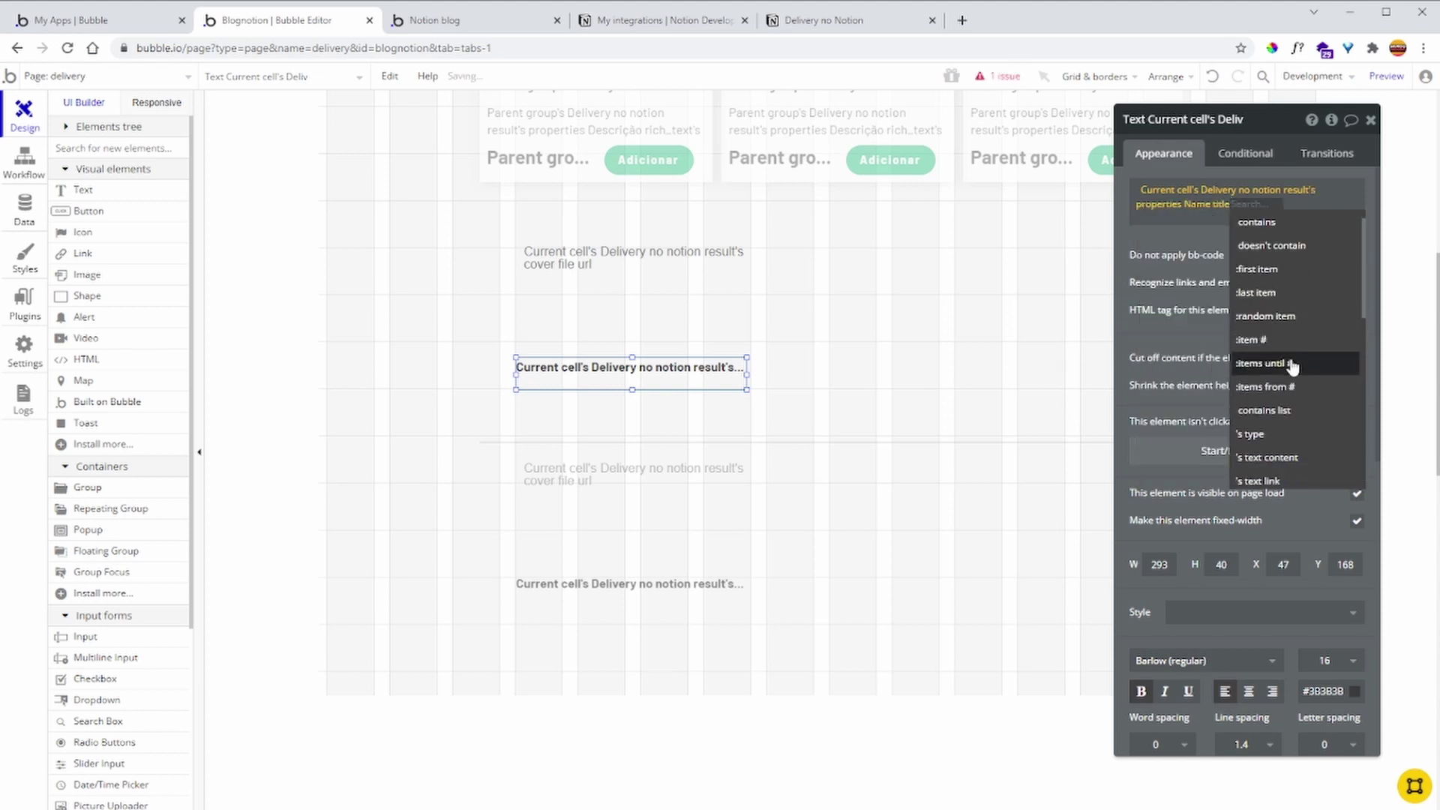
pyautogui.click(1300, 330)
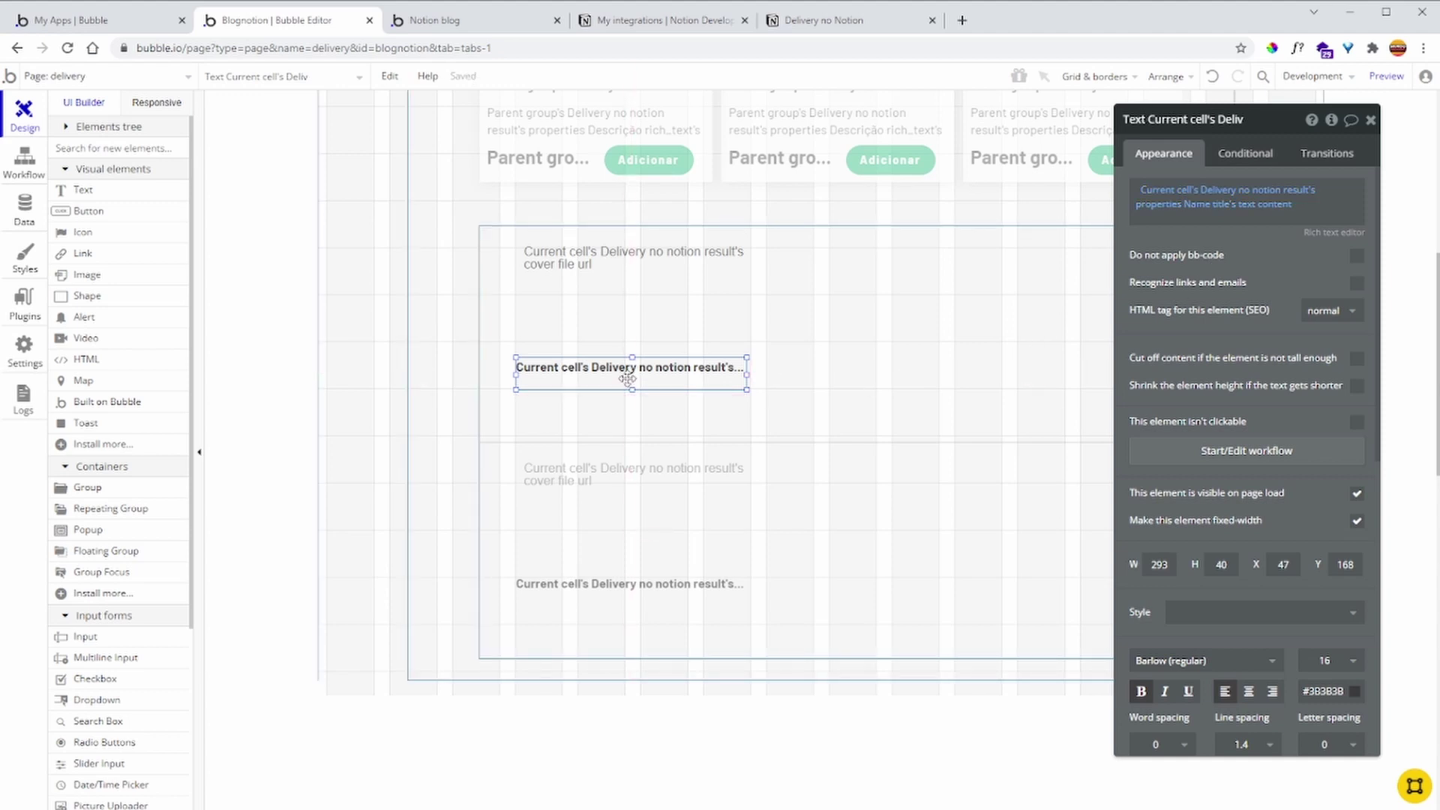
# Duplicate the product title text and place the copy just below it at about X 47, Y 201
pyautogui.hotkey('ctrl', 'c')
pyautogui.hotkey('ctrl', 'v')
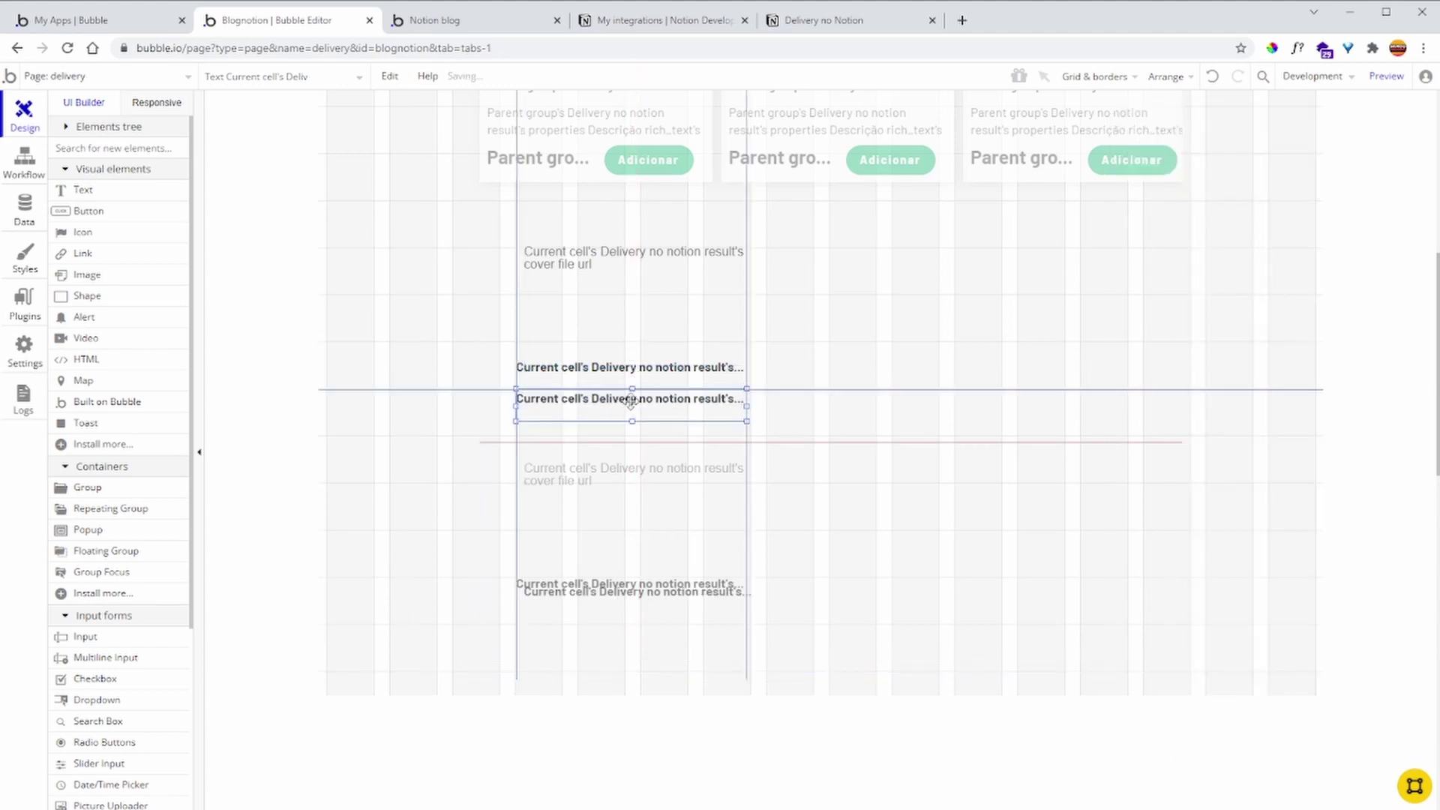
pyautogui.click(632, 397)
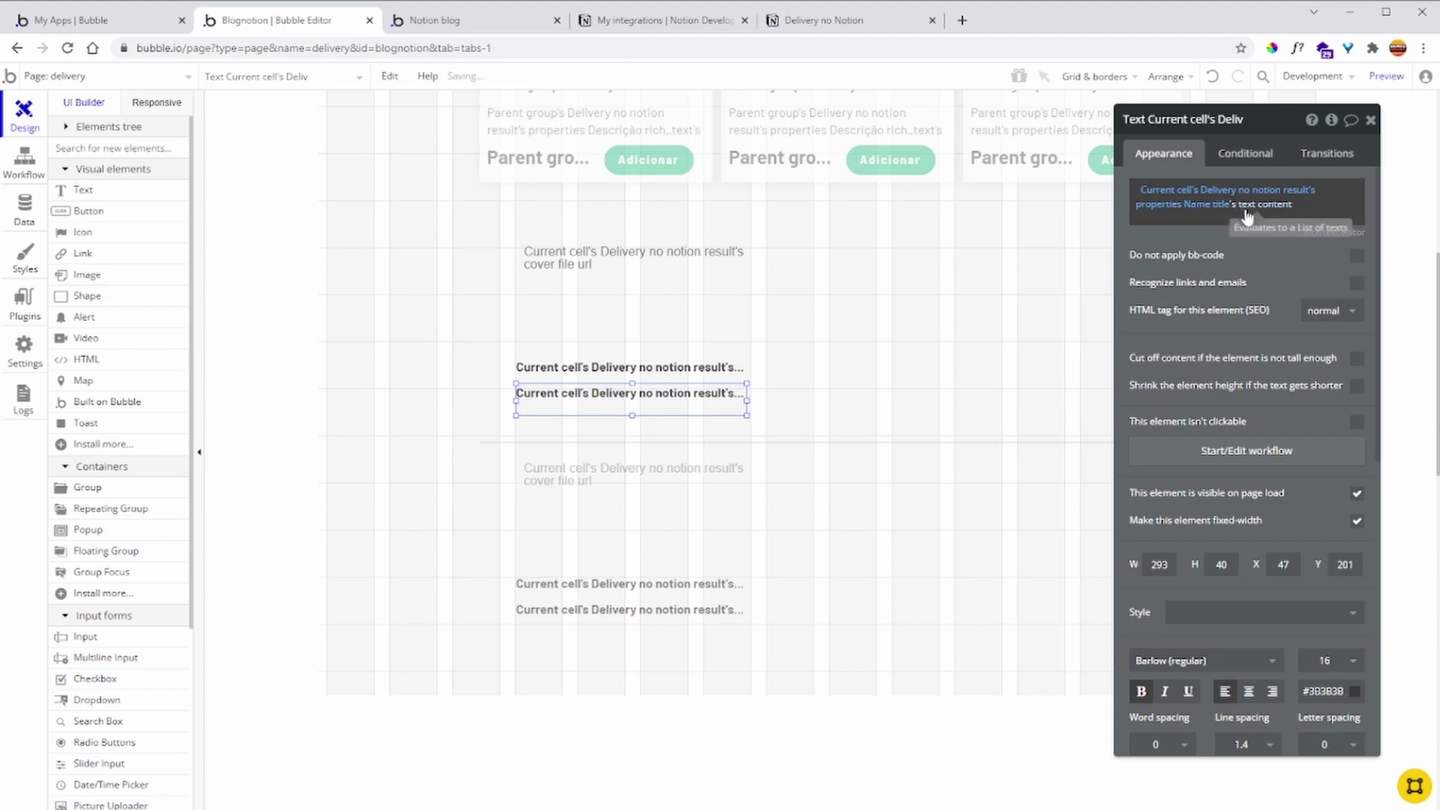
# Change the copied text's dynamic data to Current cell's Delivery no notion result's properties Descrição name
pyautogui.click(1218, 208)
pyautogui.scroll(-2, 1245, 315)
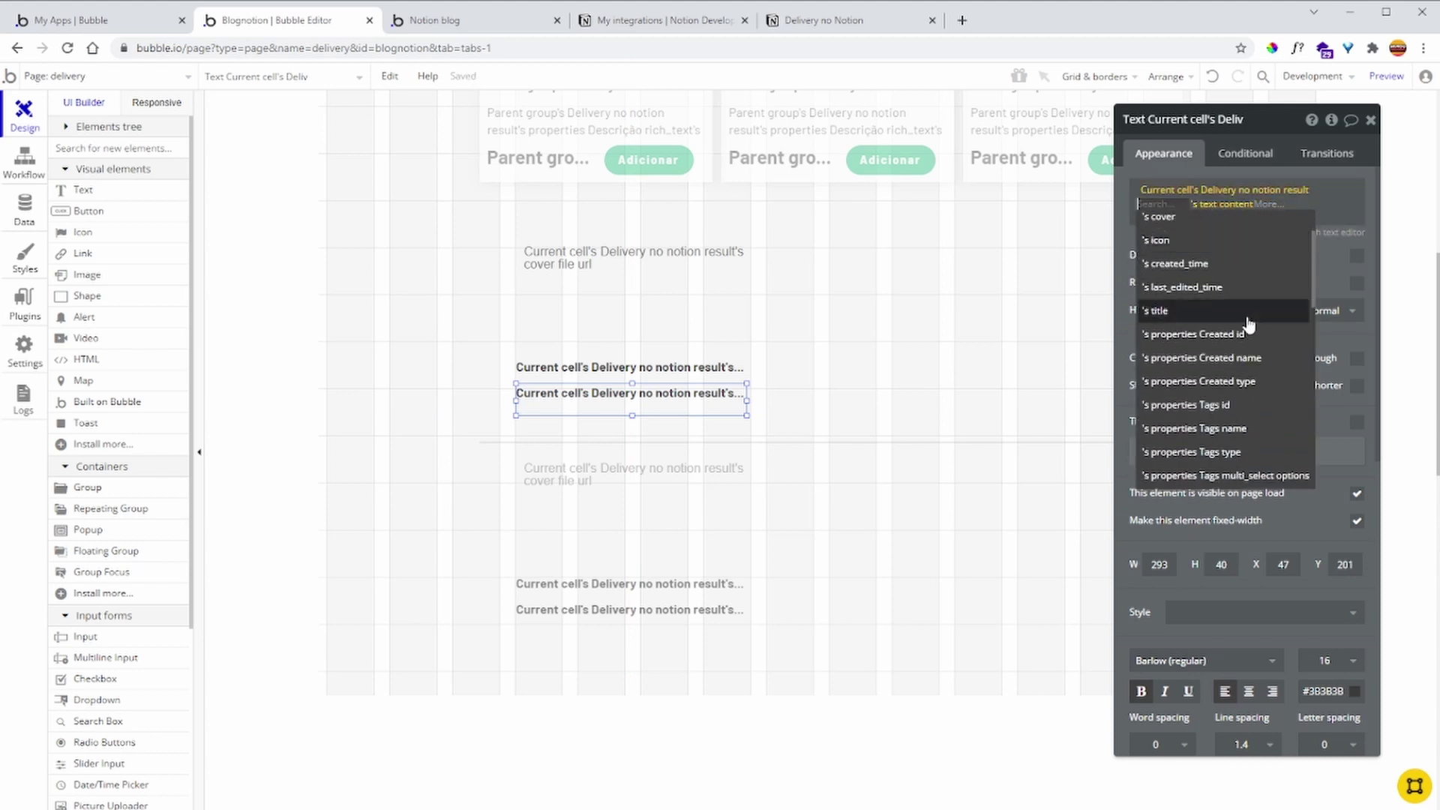
pyautogui.scroll(-1, 1248, 324)
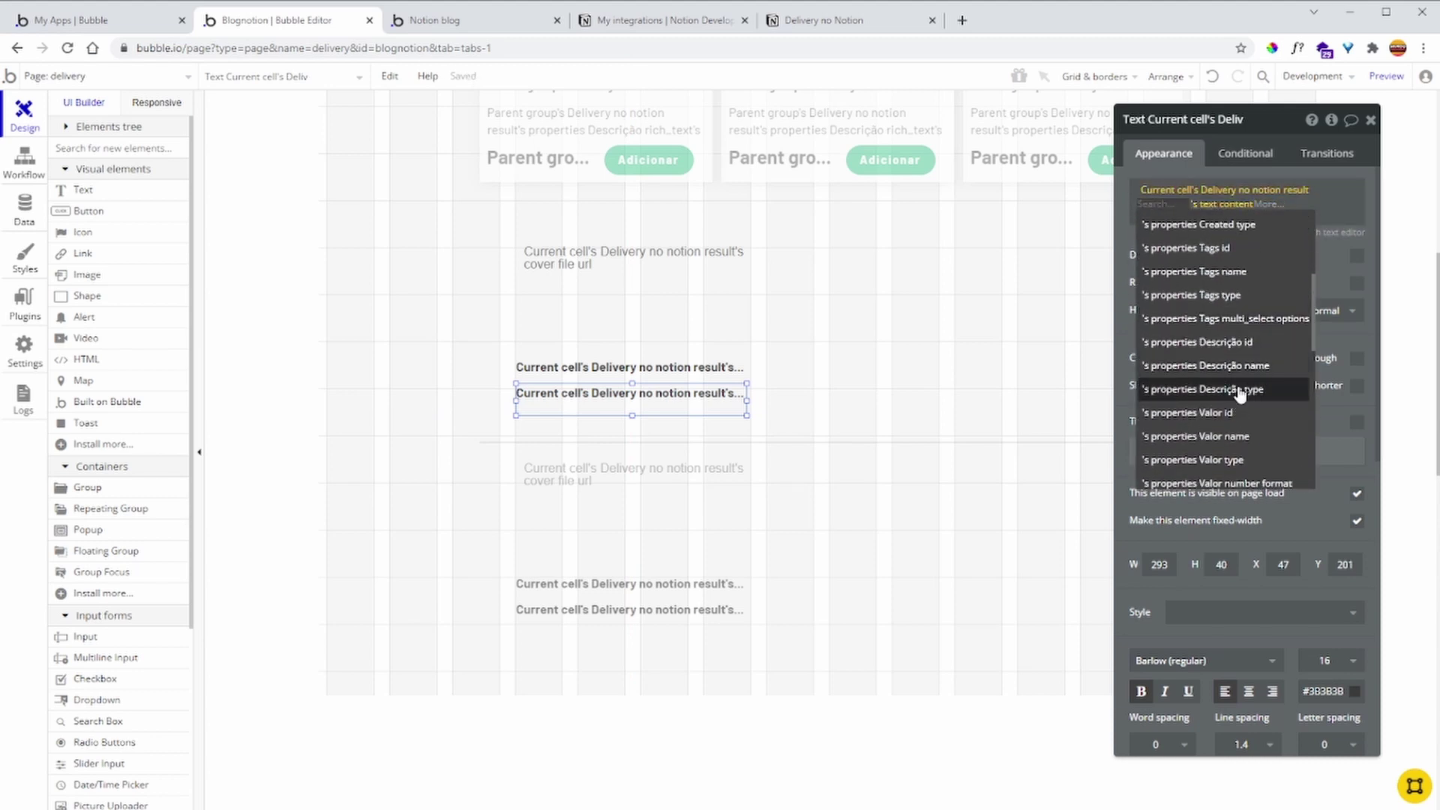
pyautogui.click(1258, 367)
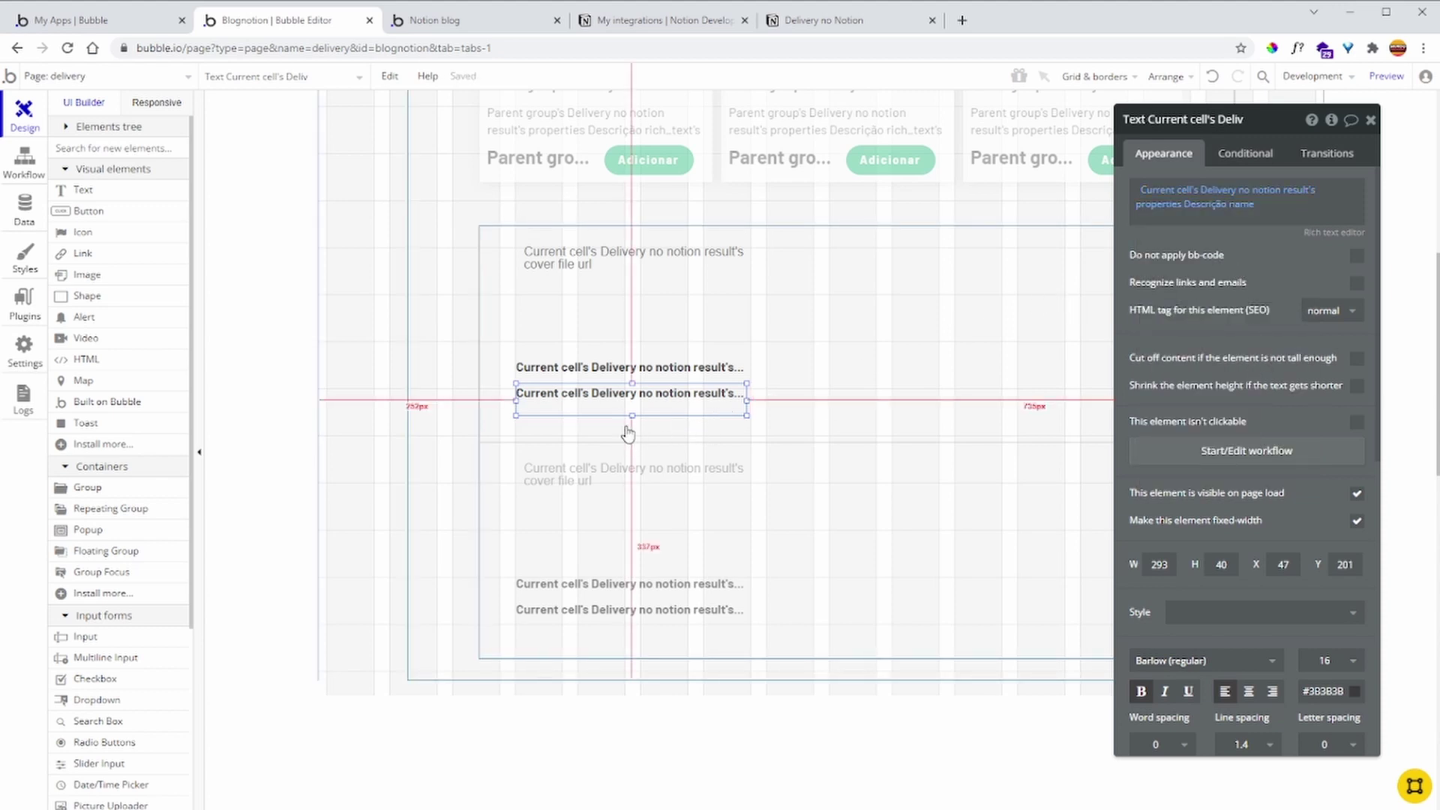
# Shift the cover image slightly up and left in the cell and move the product title up to Y 158
pyautogui.click(655, 443)
pyautogui.click(637, 309)
pyautogui.moveTo(637, 309); pyautogui.dragTo(623, 297)
pyautogui.click(630, 371)
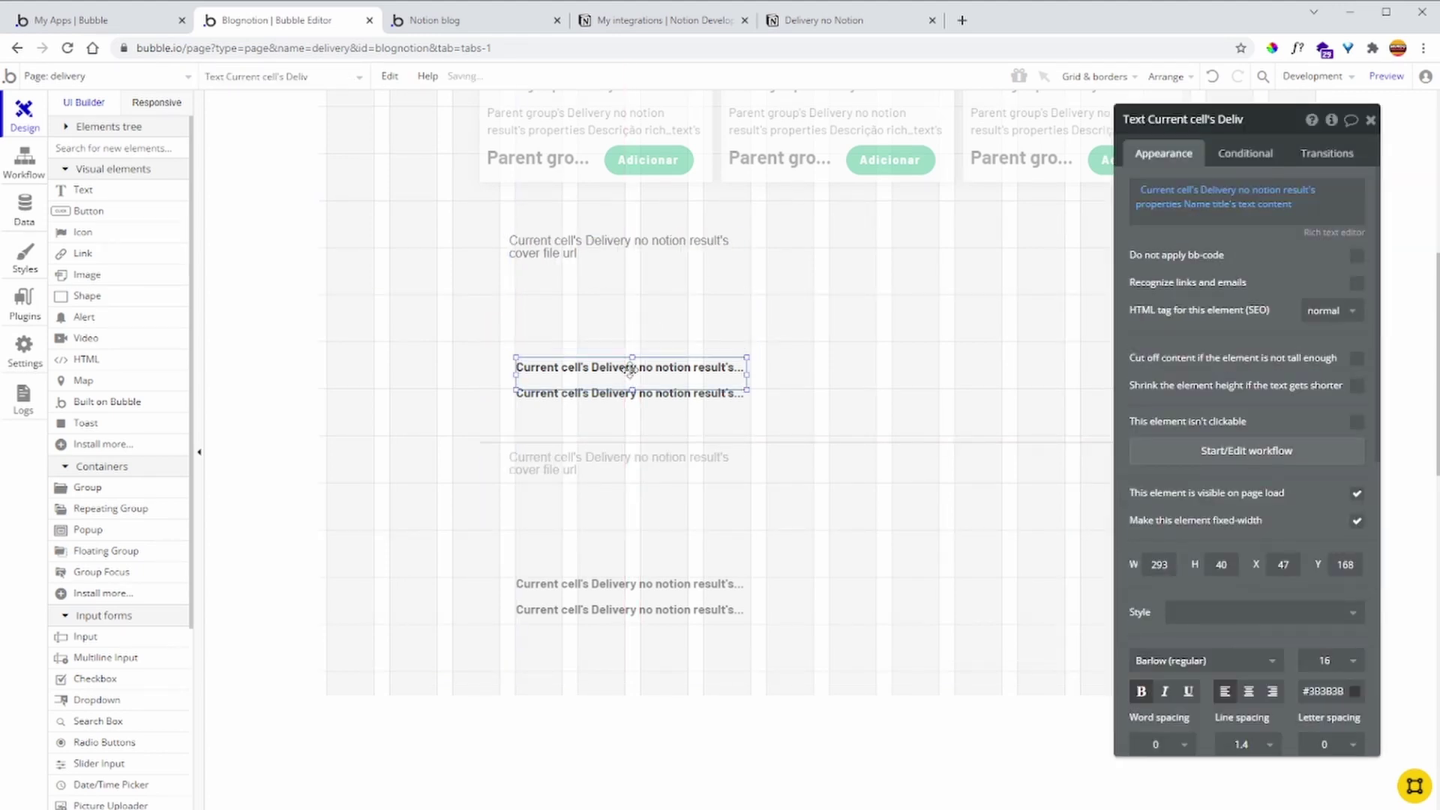
pyautogui.keyDown('shift'); pyautogui.click(632, 394); pyautogui.keyUp('shift')
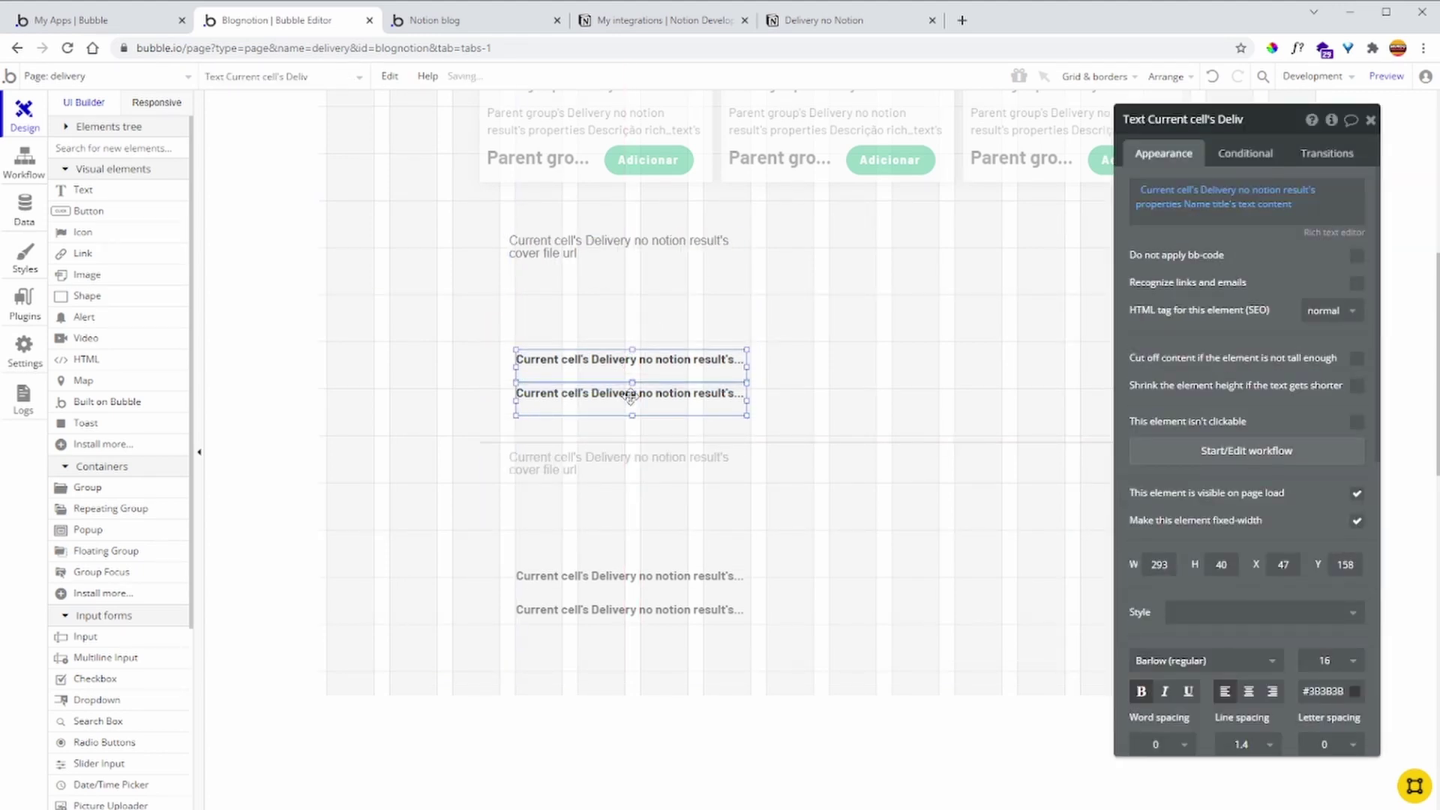
# Examine the dynamic expression of the price text in the original product list's first card
pyautogui.scroll(2, 635, 396)
pyautogui.scroll(4, 635, 396)
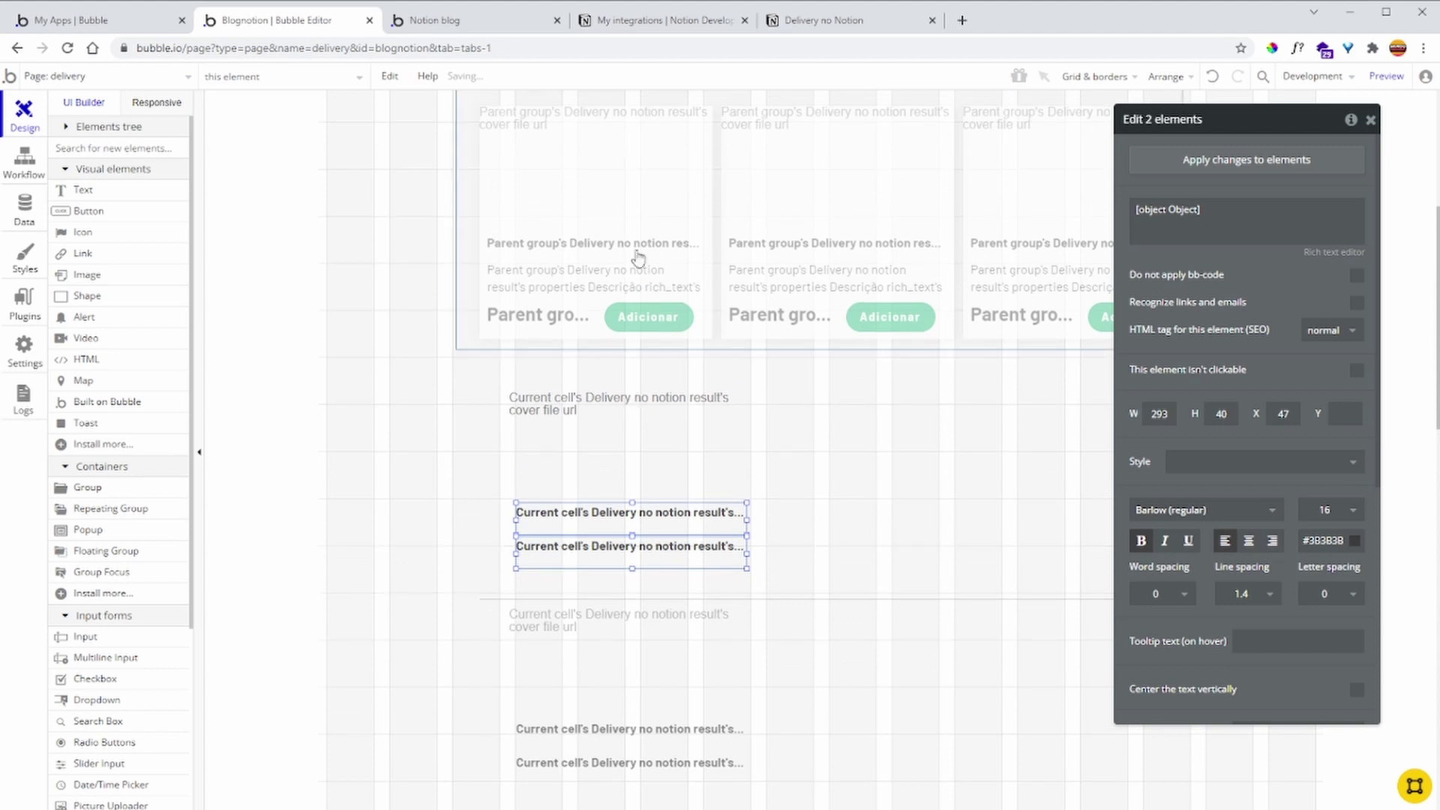
pyautogui.click(555, 304)
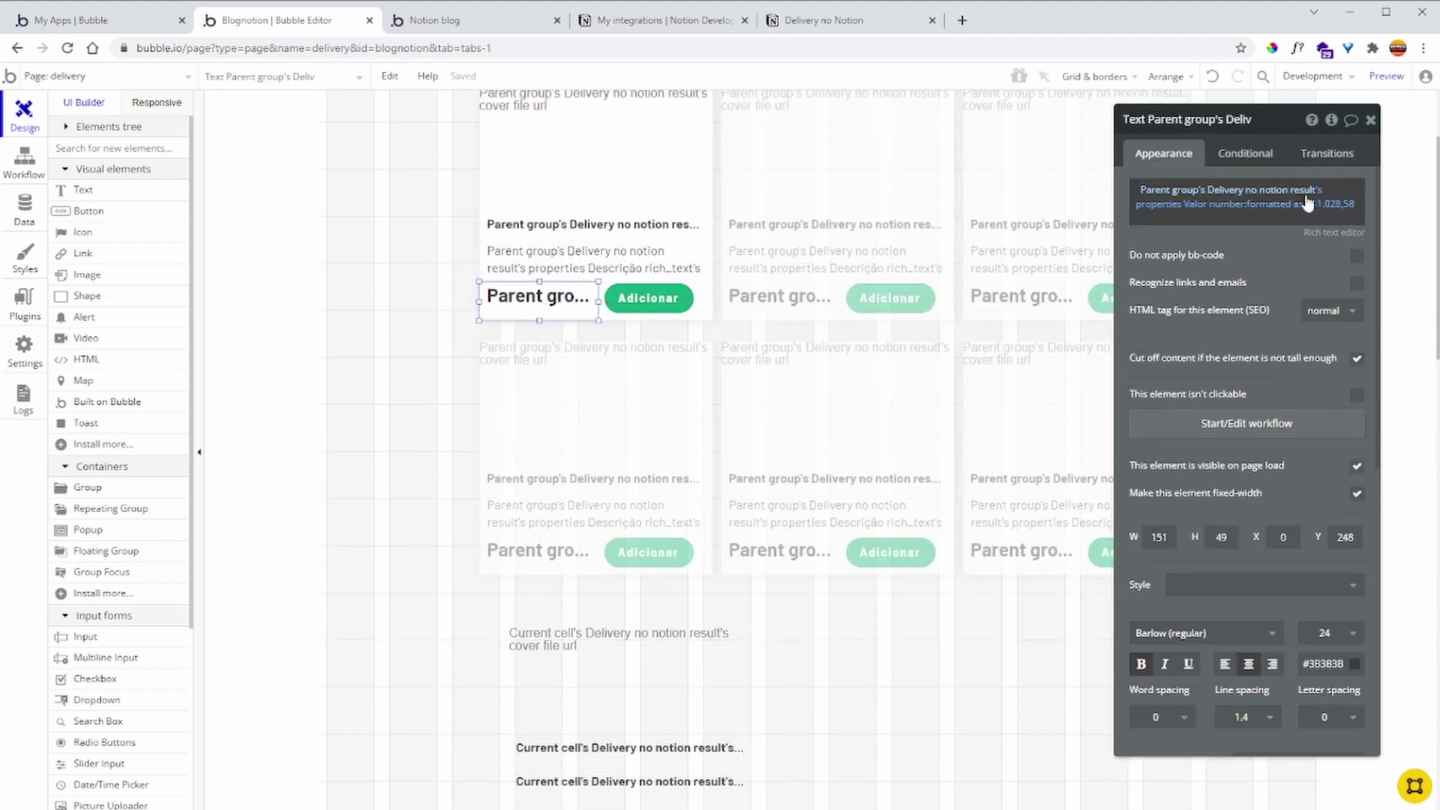
pyautogui.click(1199, 212)
pyautogui.scroll(-5, 1230, 360)
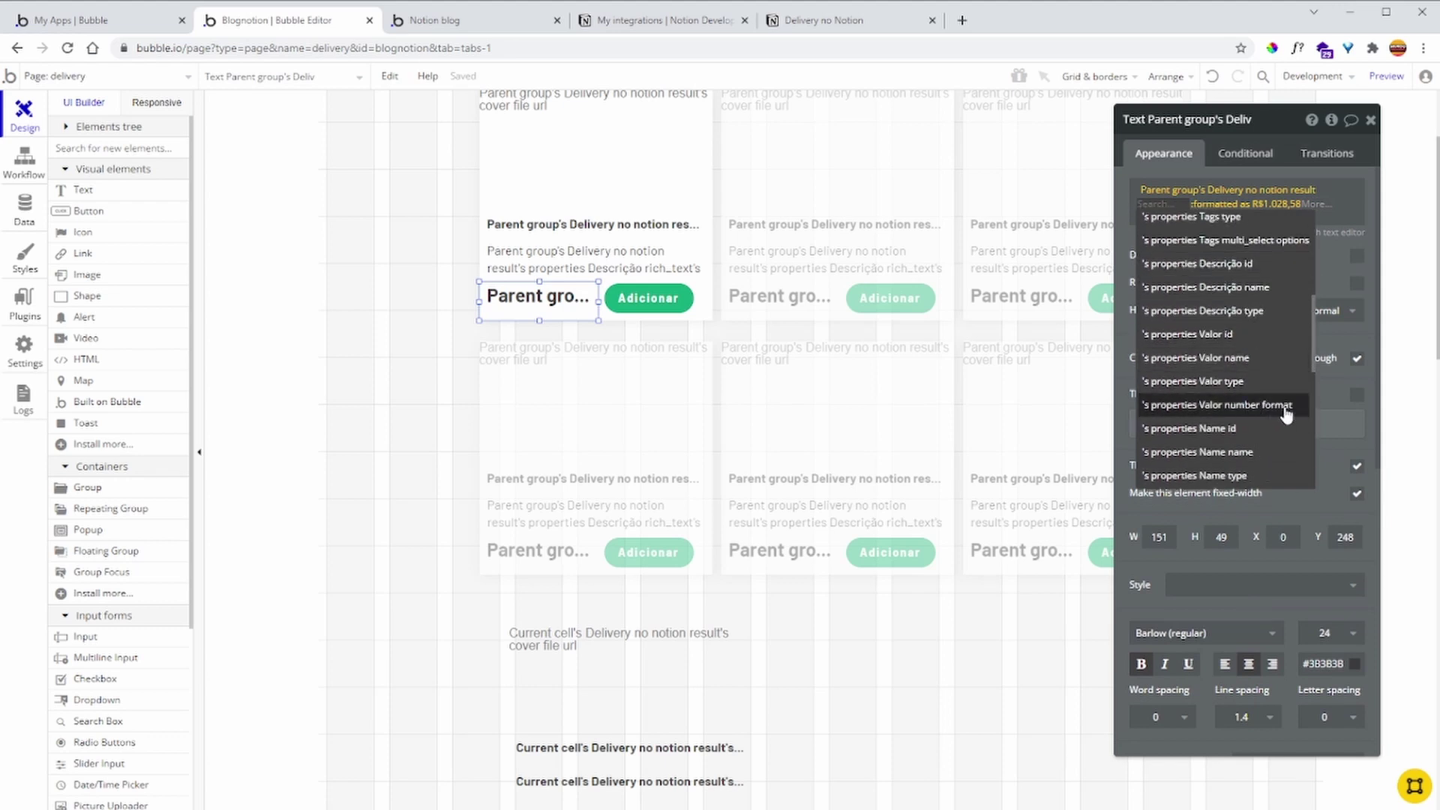
pyautogui.click(1338, 393)
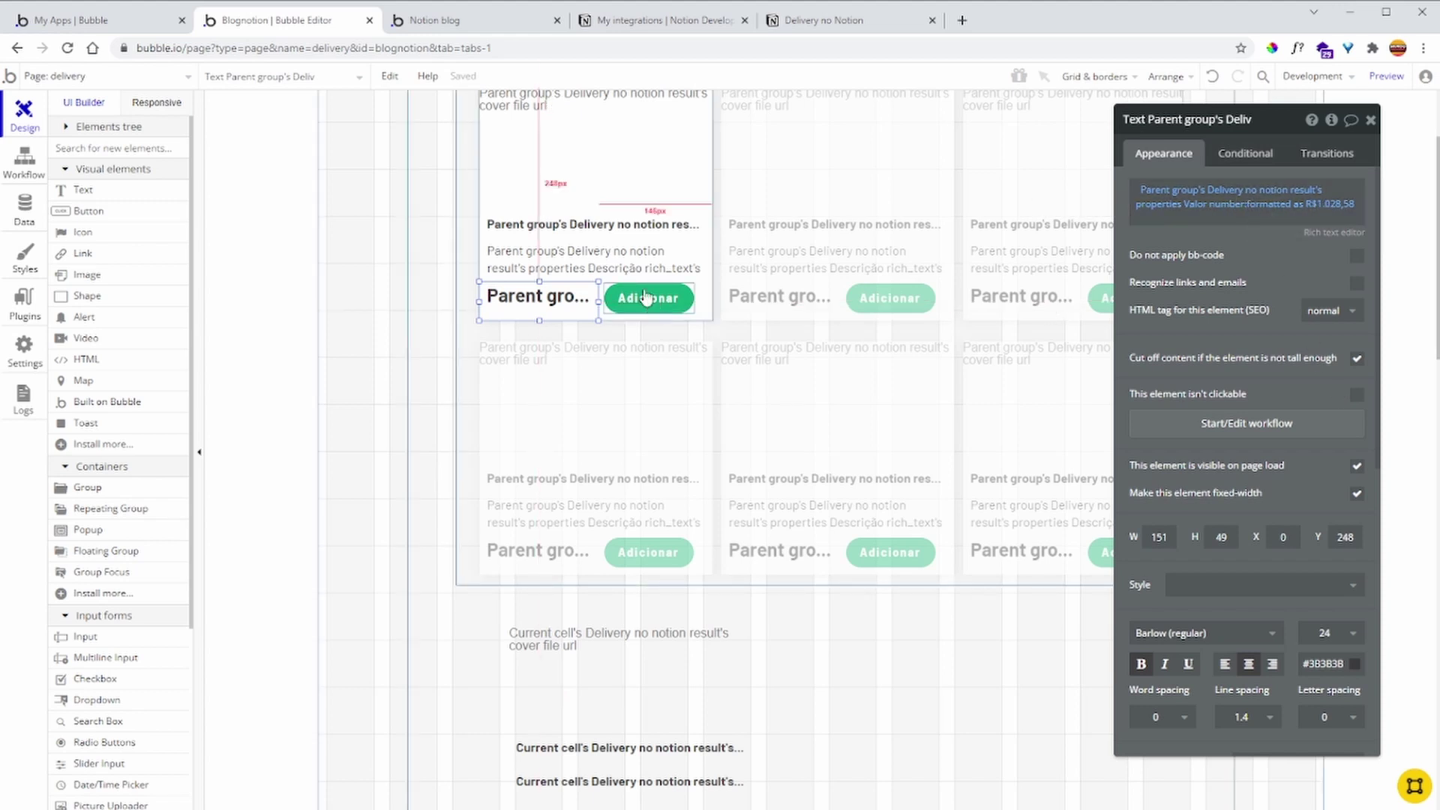
pyautogui.click(383, 326)
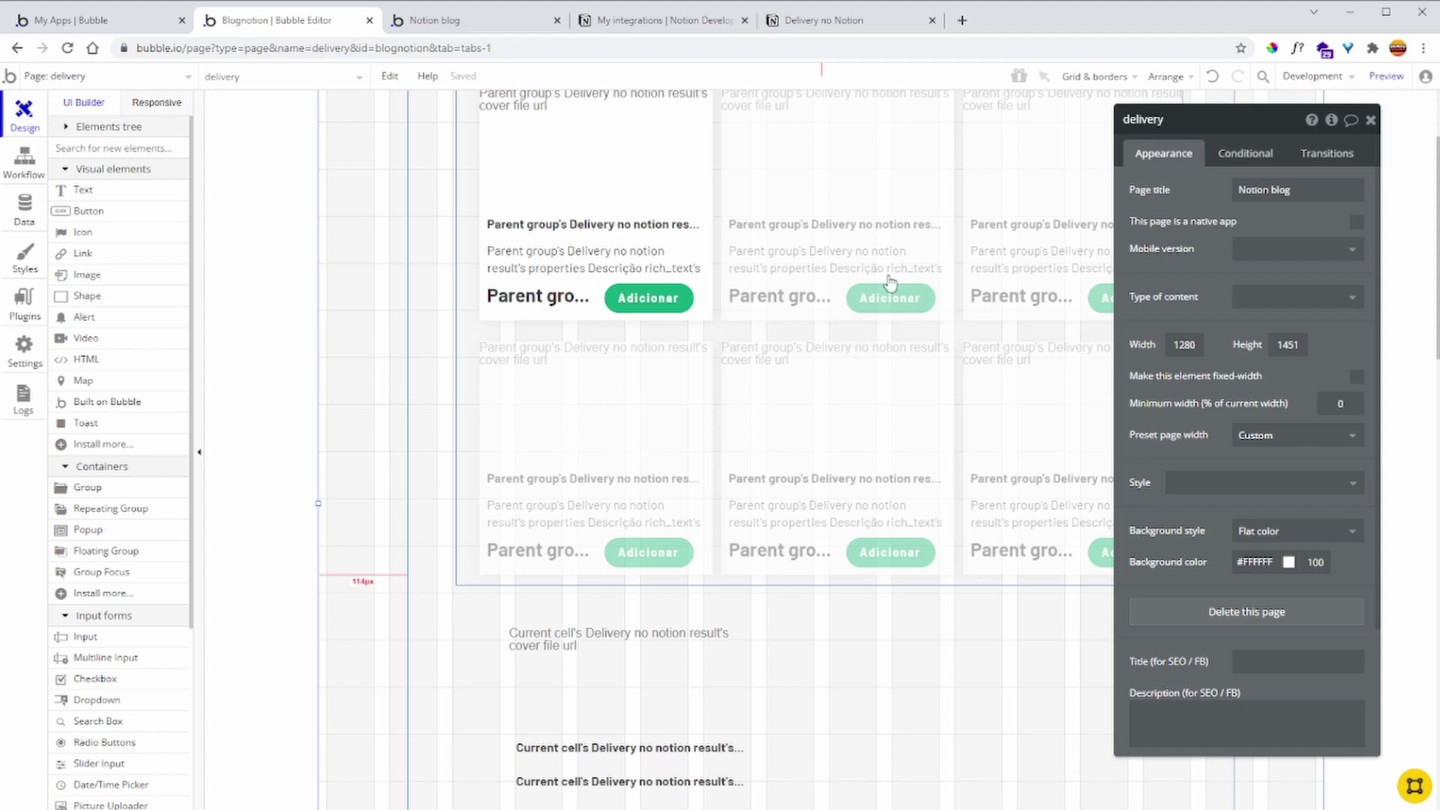
pyautogui.scroll(2, 731, 335)
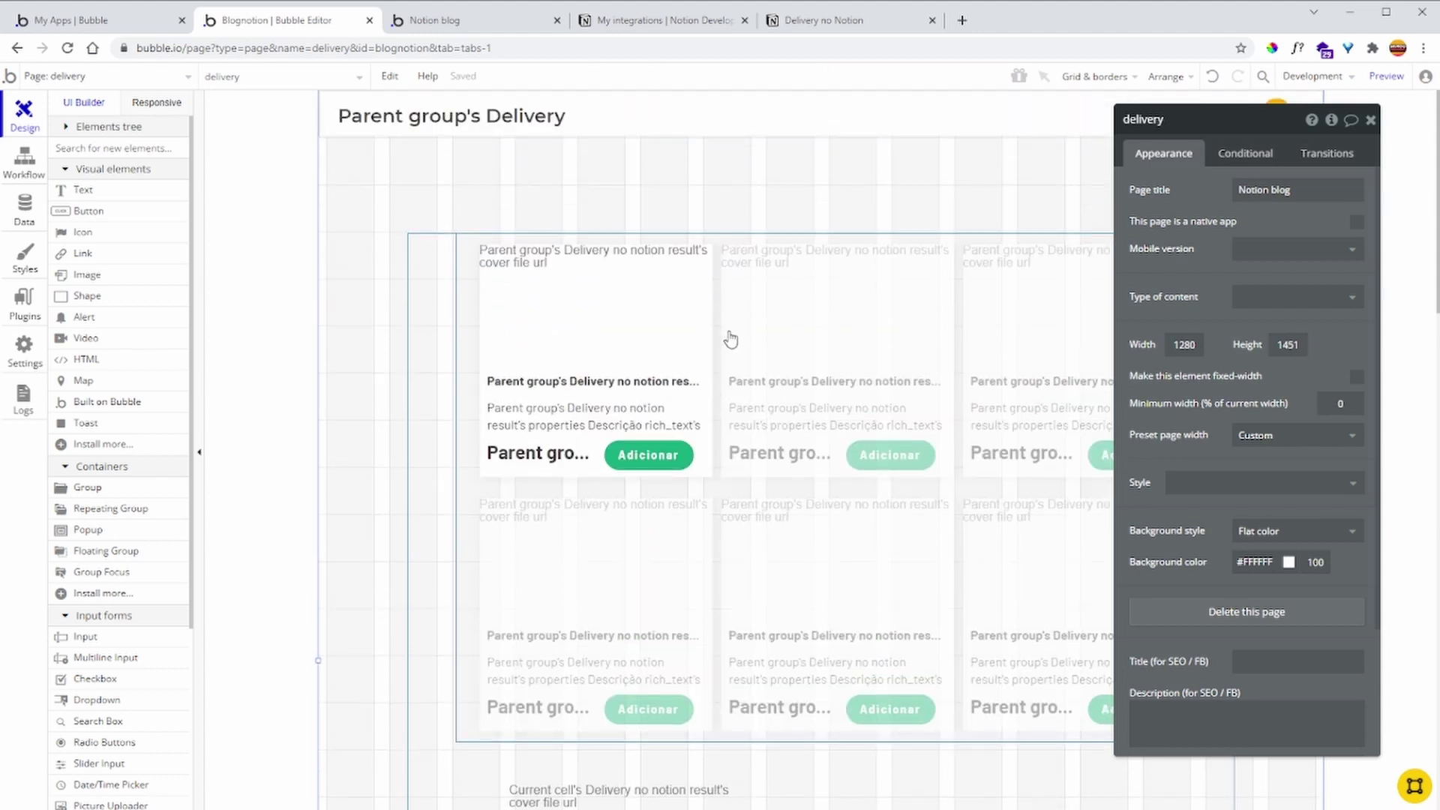
# Open the app's data types and examine the lista de produtos field of the User type
pyautogui.click(11, 209)
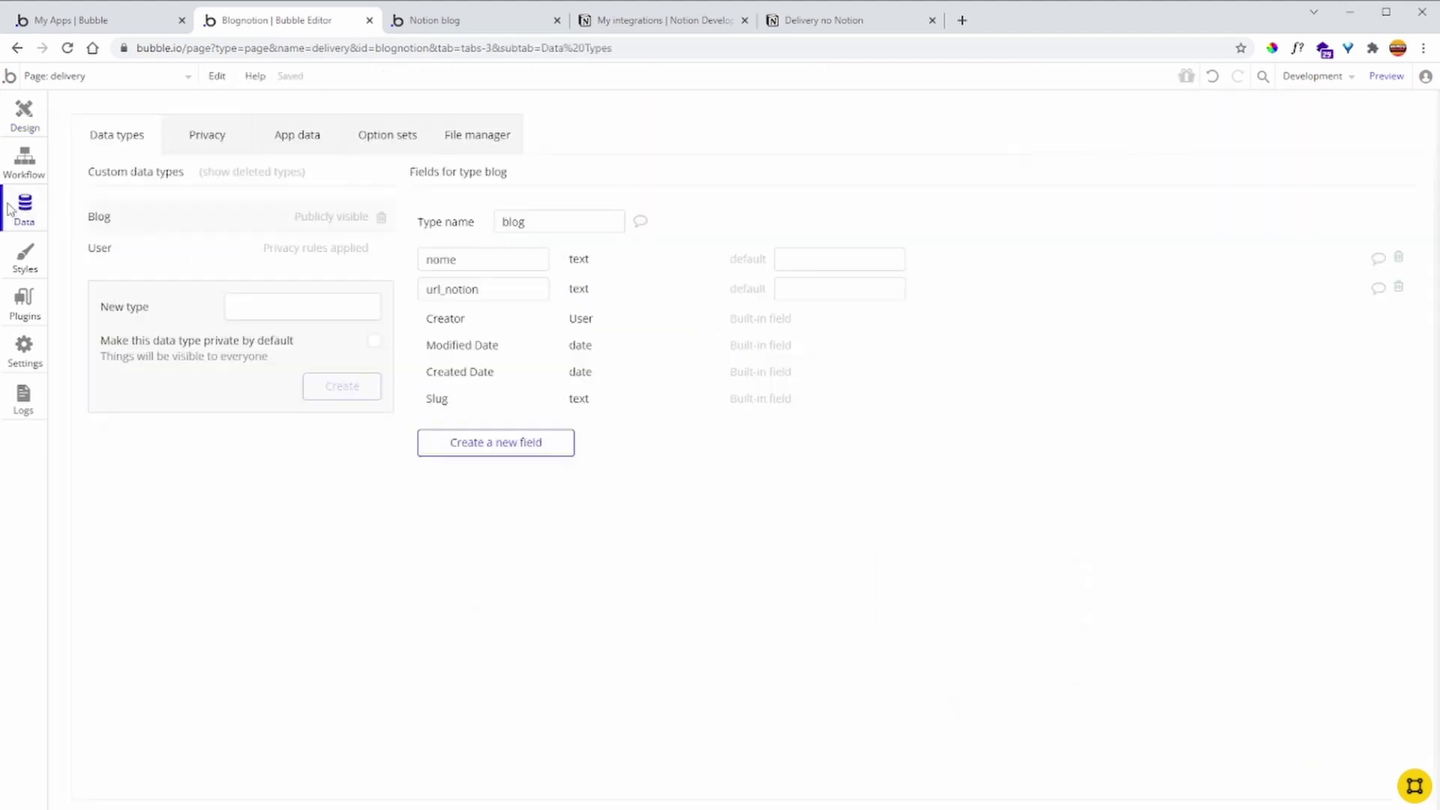
pyautogui.click(132, 255)
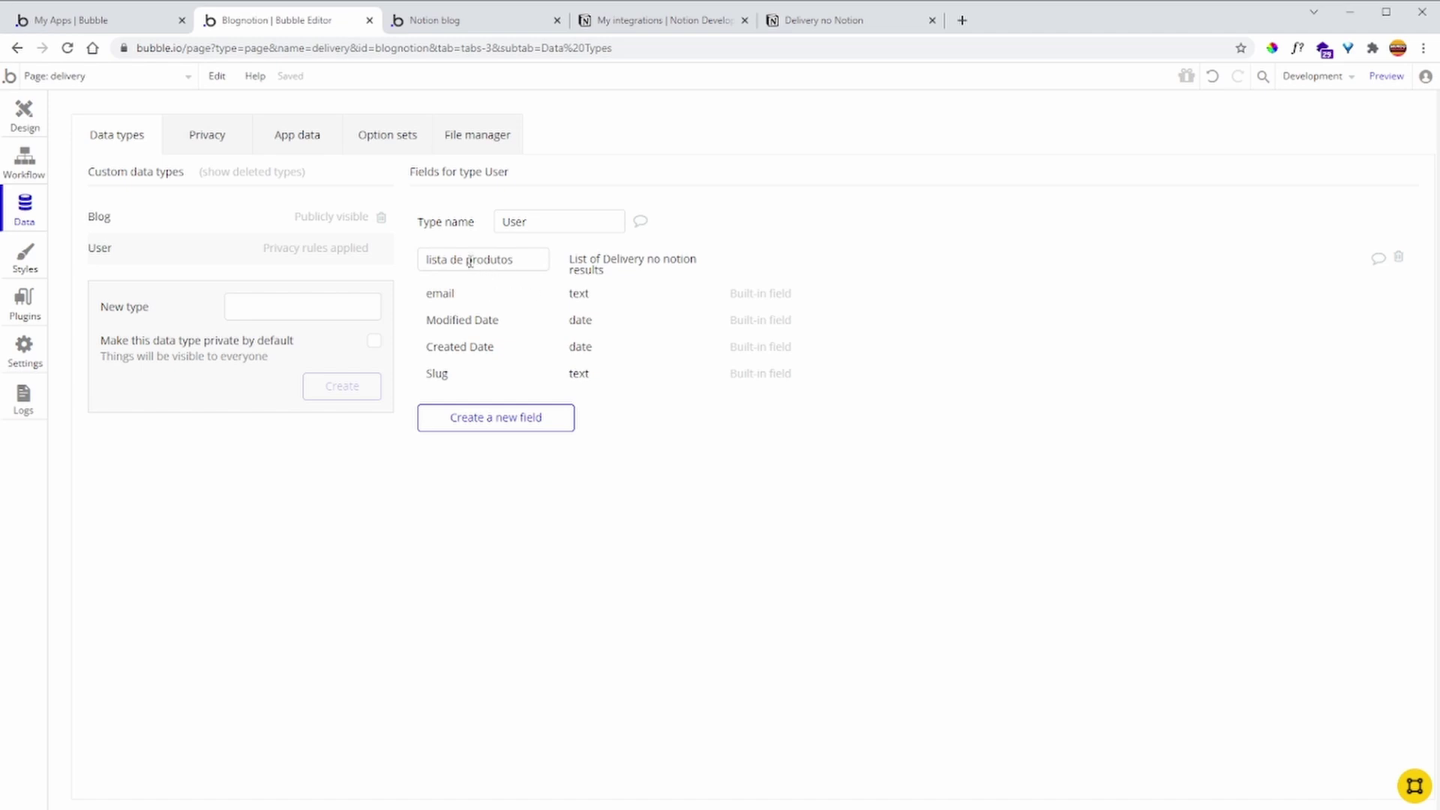
pyautogui.click(531, 257)
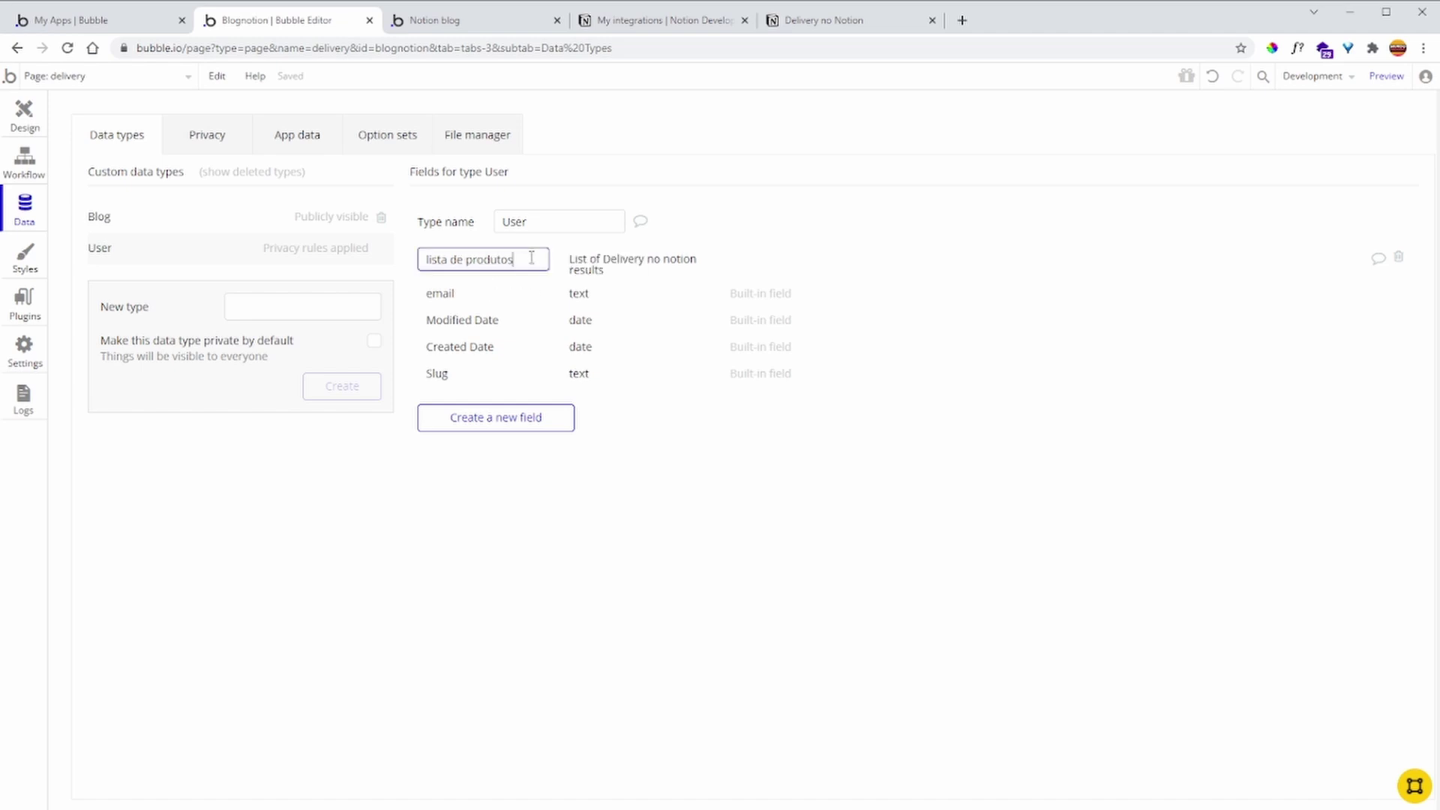
pyautogui.click(573, 262)
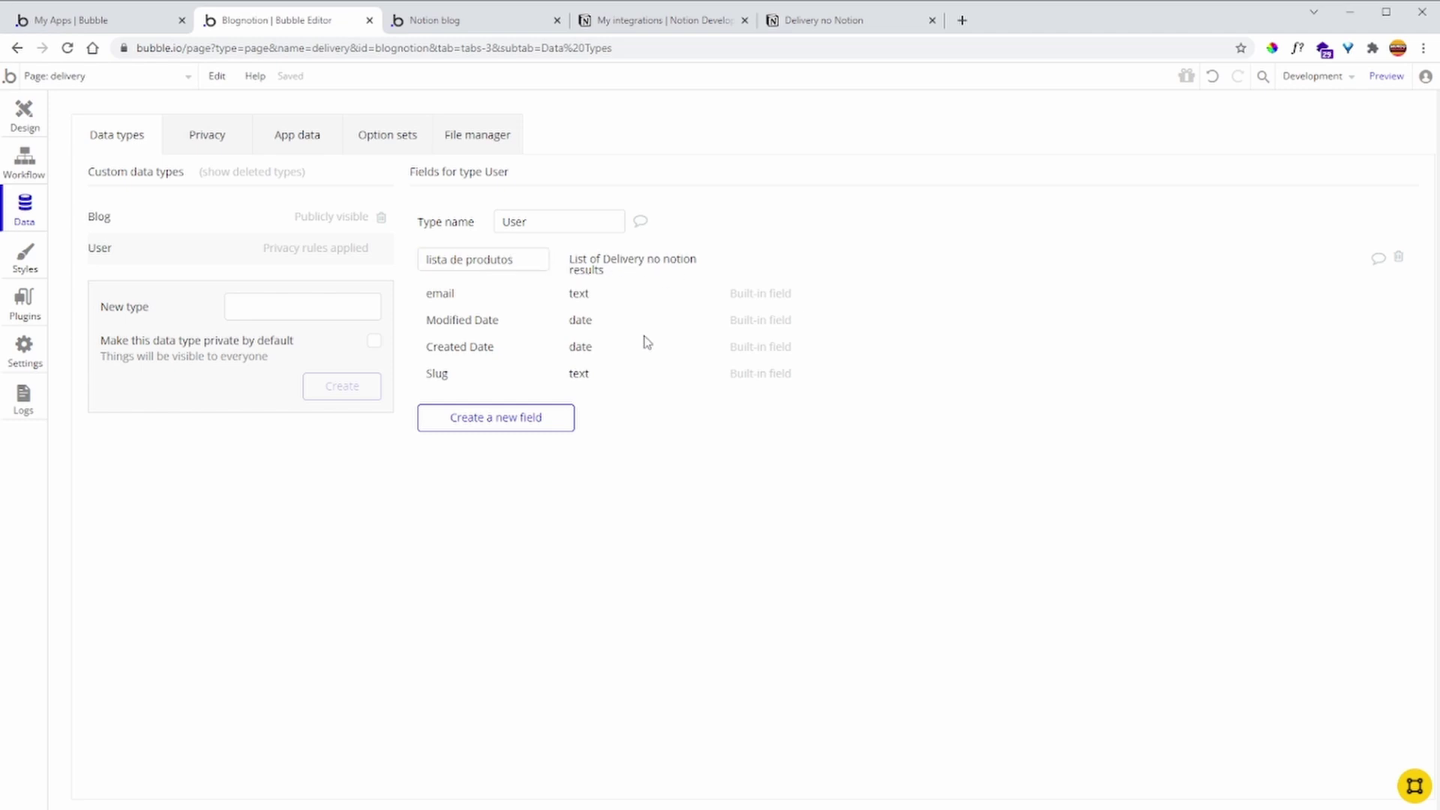
# Fill in a new User field named lista de produtos as a list of type Delivery no notion, and cancel without creating it
pyautogui.click(501, 420)
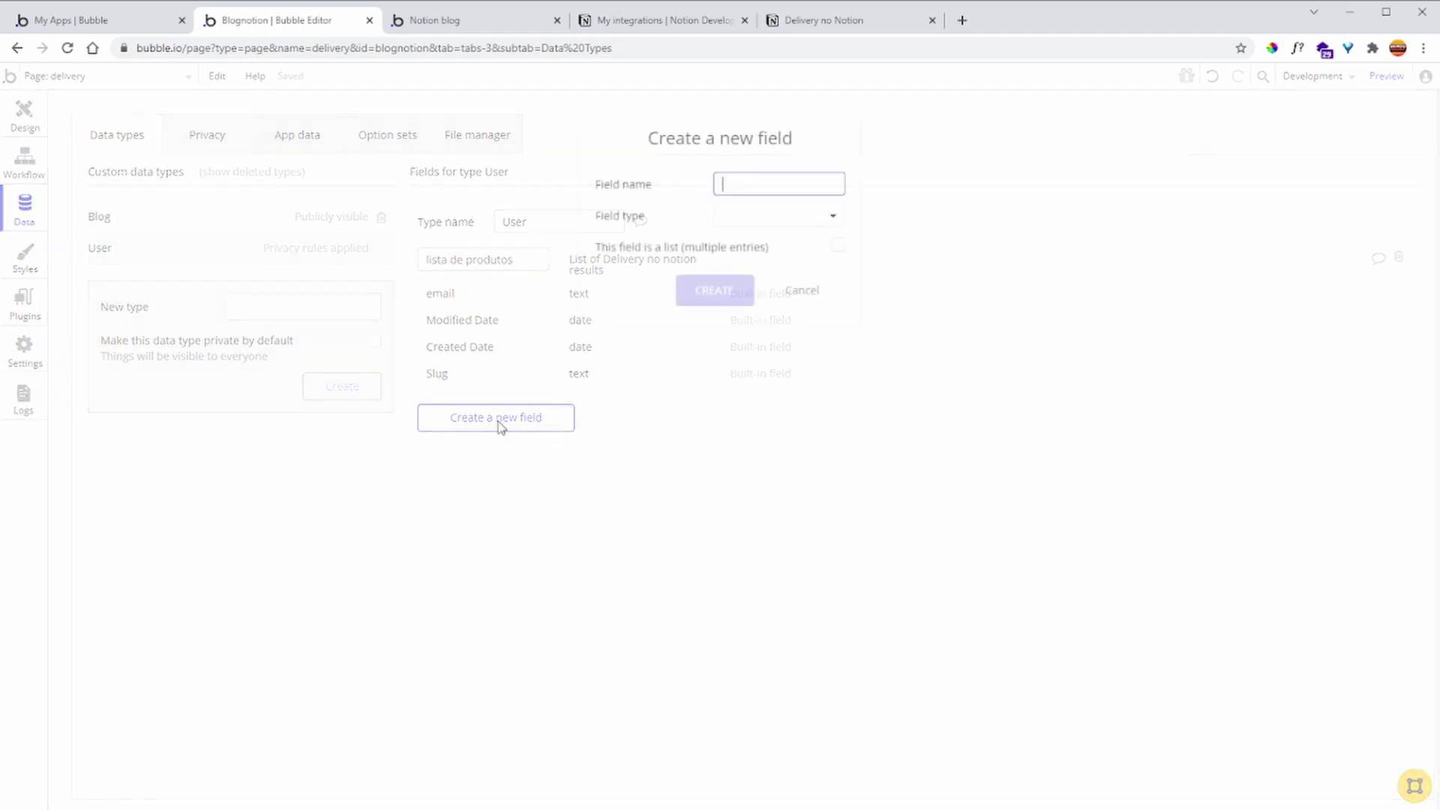
pyautogui.click(765, 219)
pyautogui.click(780, 186)
pyautogui.press('BackSpace')
pyautogui.press('BackSpace')
pyautogui.write('ro')
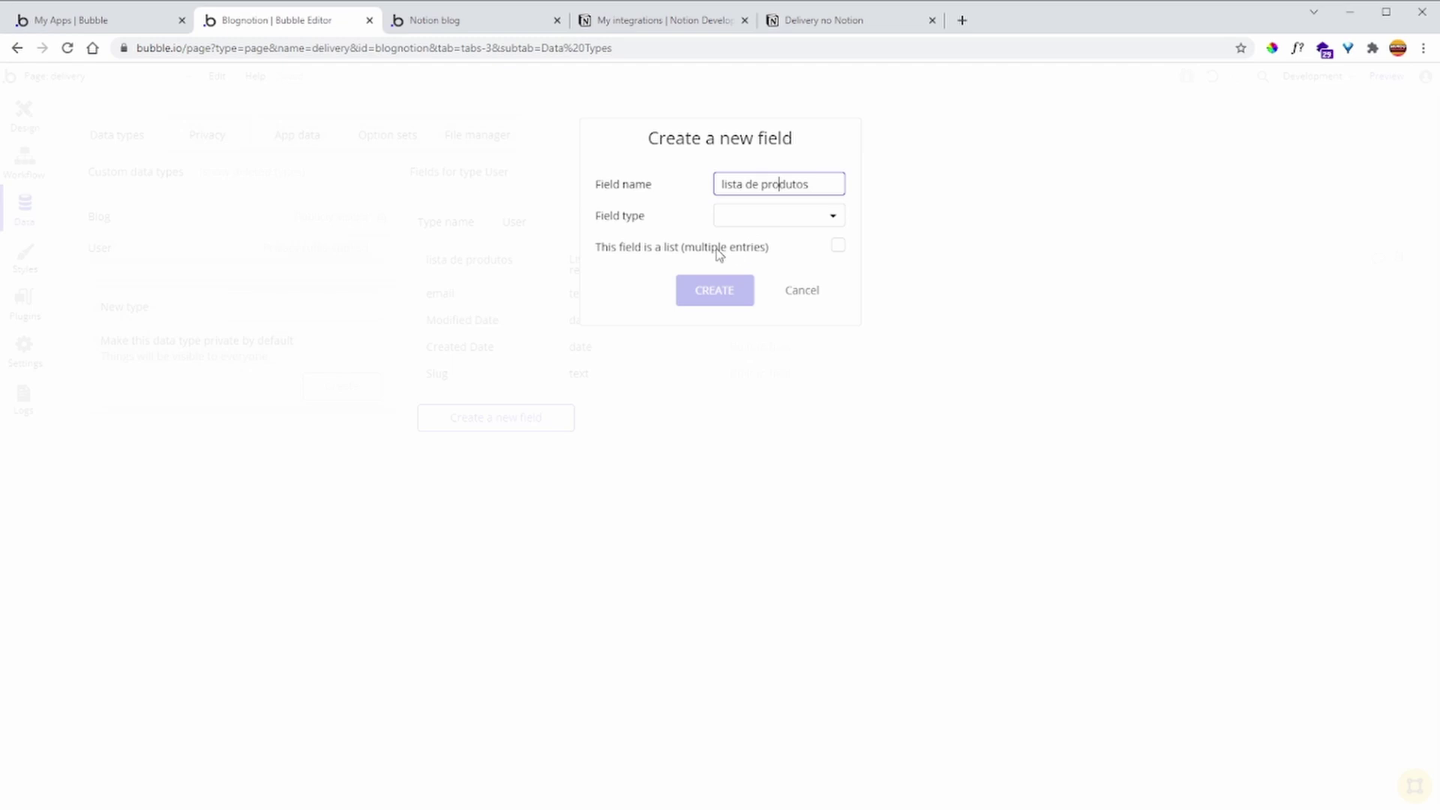
pyautogui.click(749, 220)
pyautogui.scroll(-2, 779, 330)
pyautogui.scroll(-5, 787, 346)
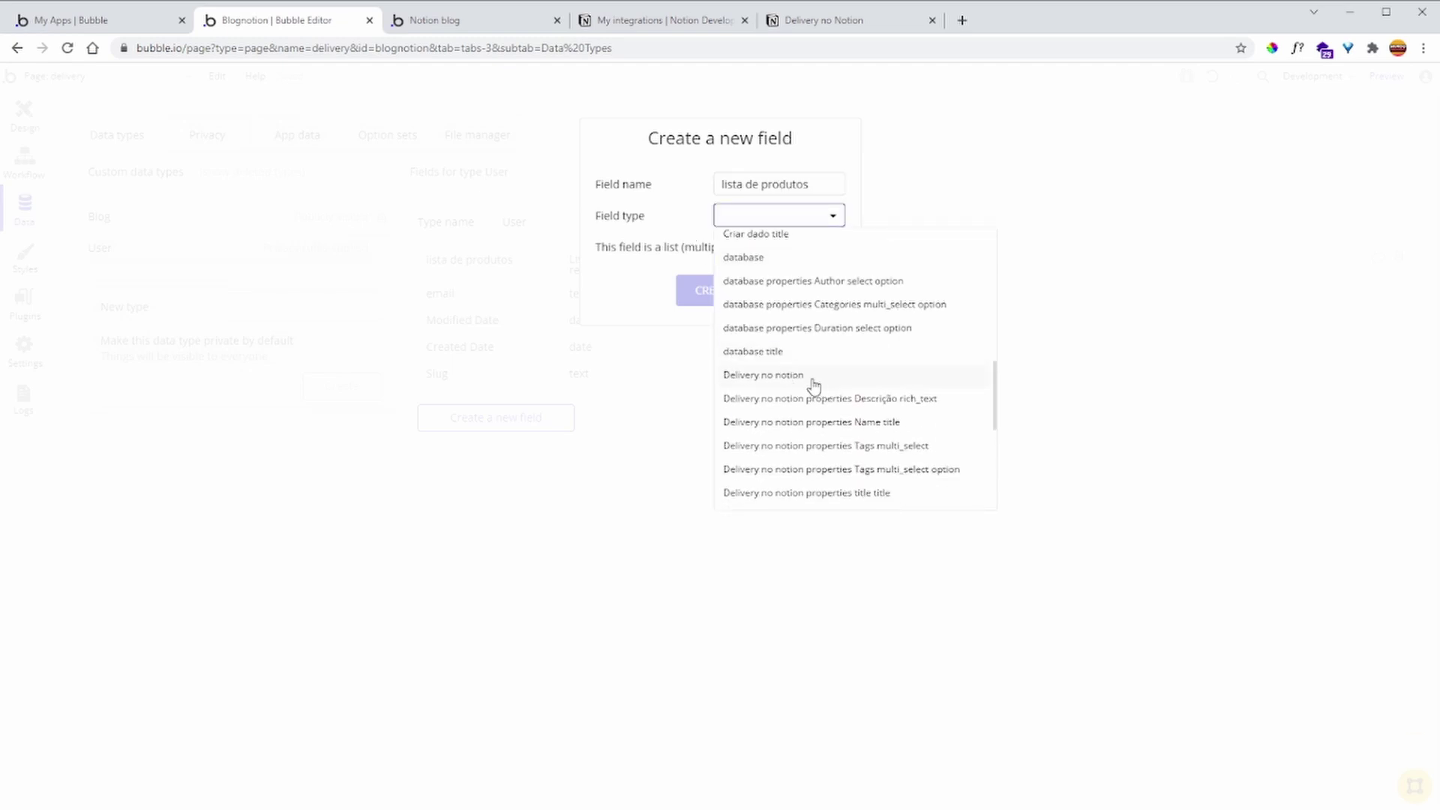
pyautogui.click(832, 378)
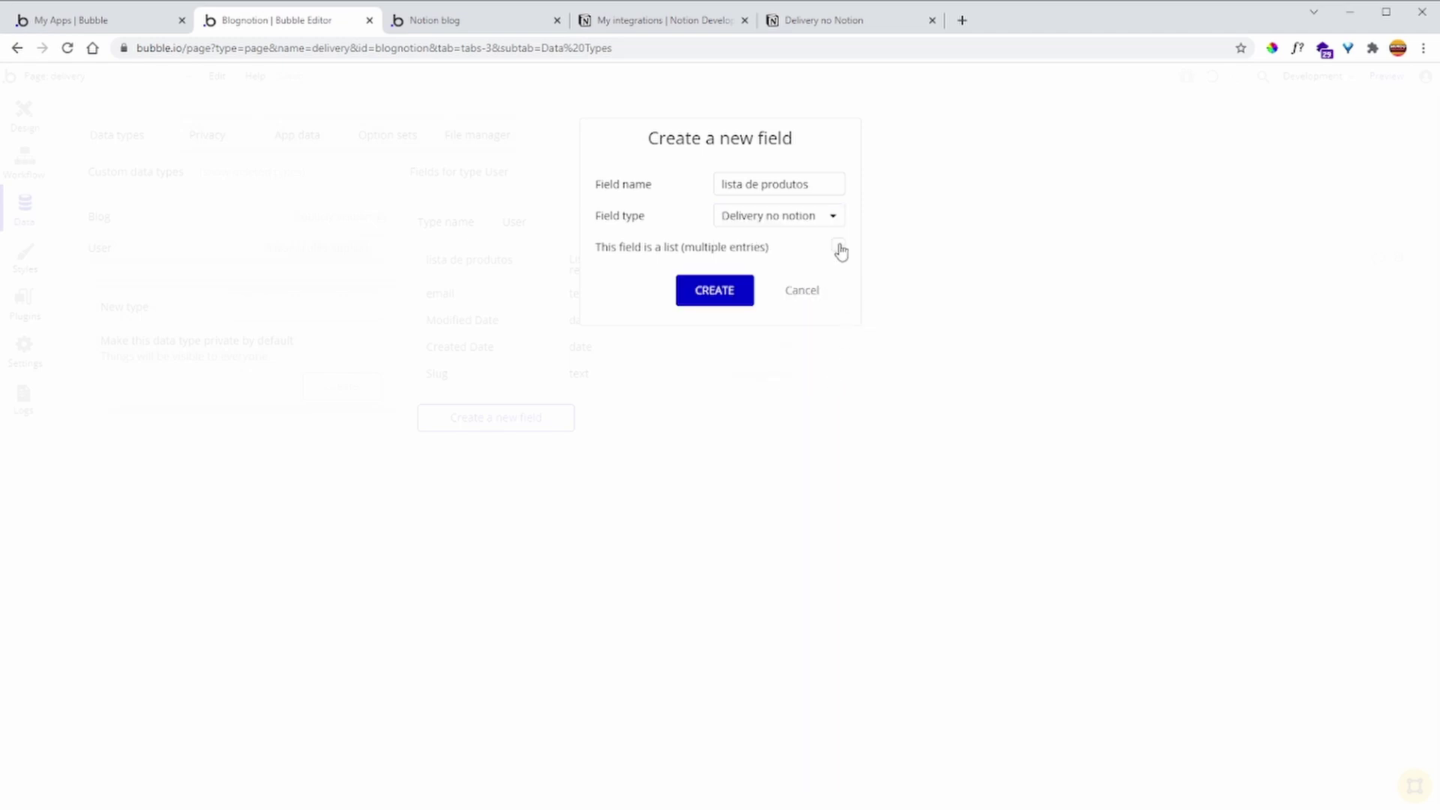
pyautogui.moveTo(609, 184)
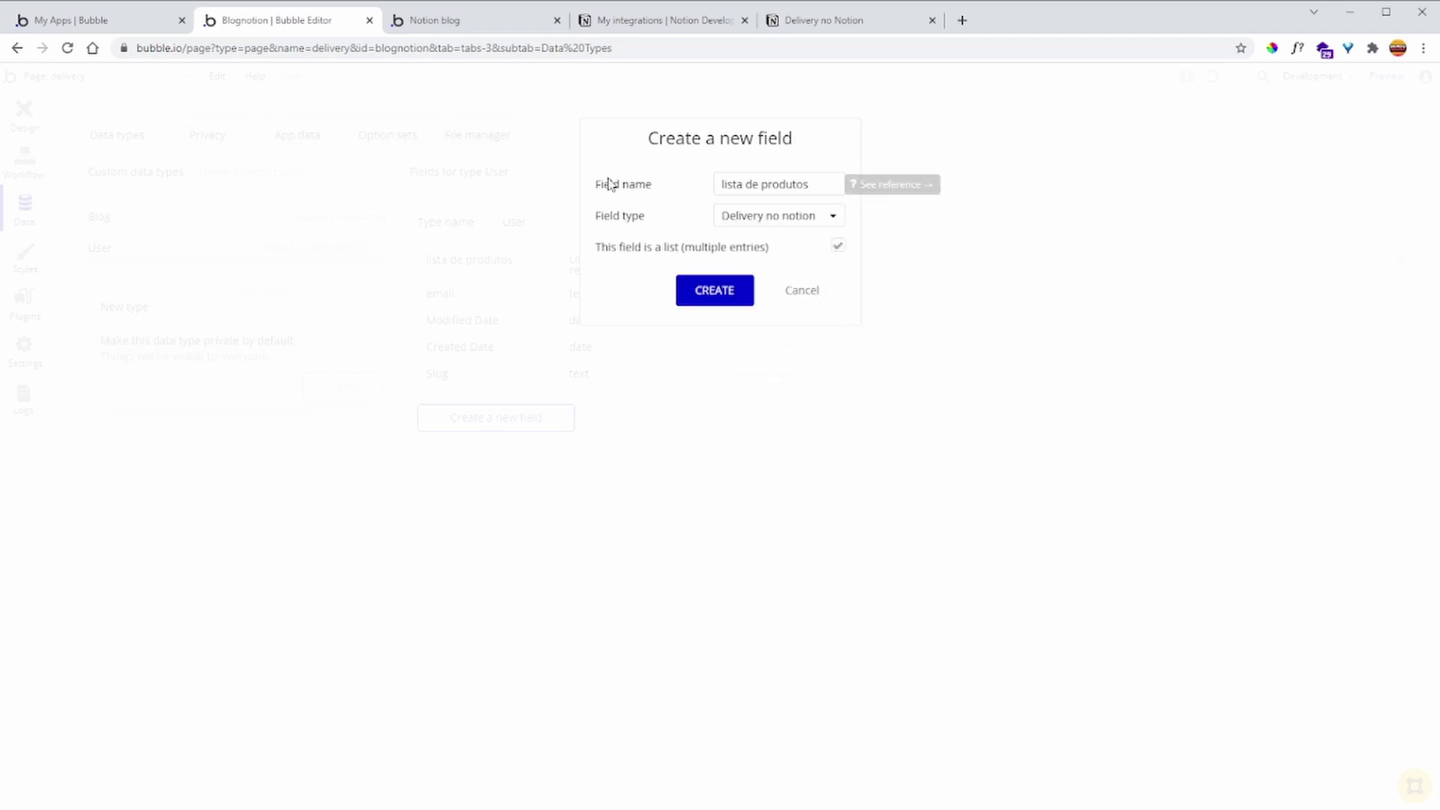
pyautogui.click(799, 291)
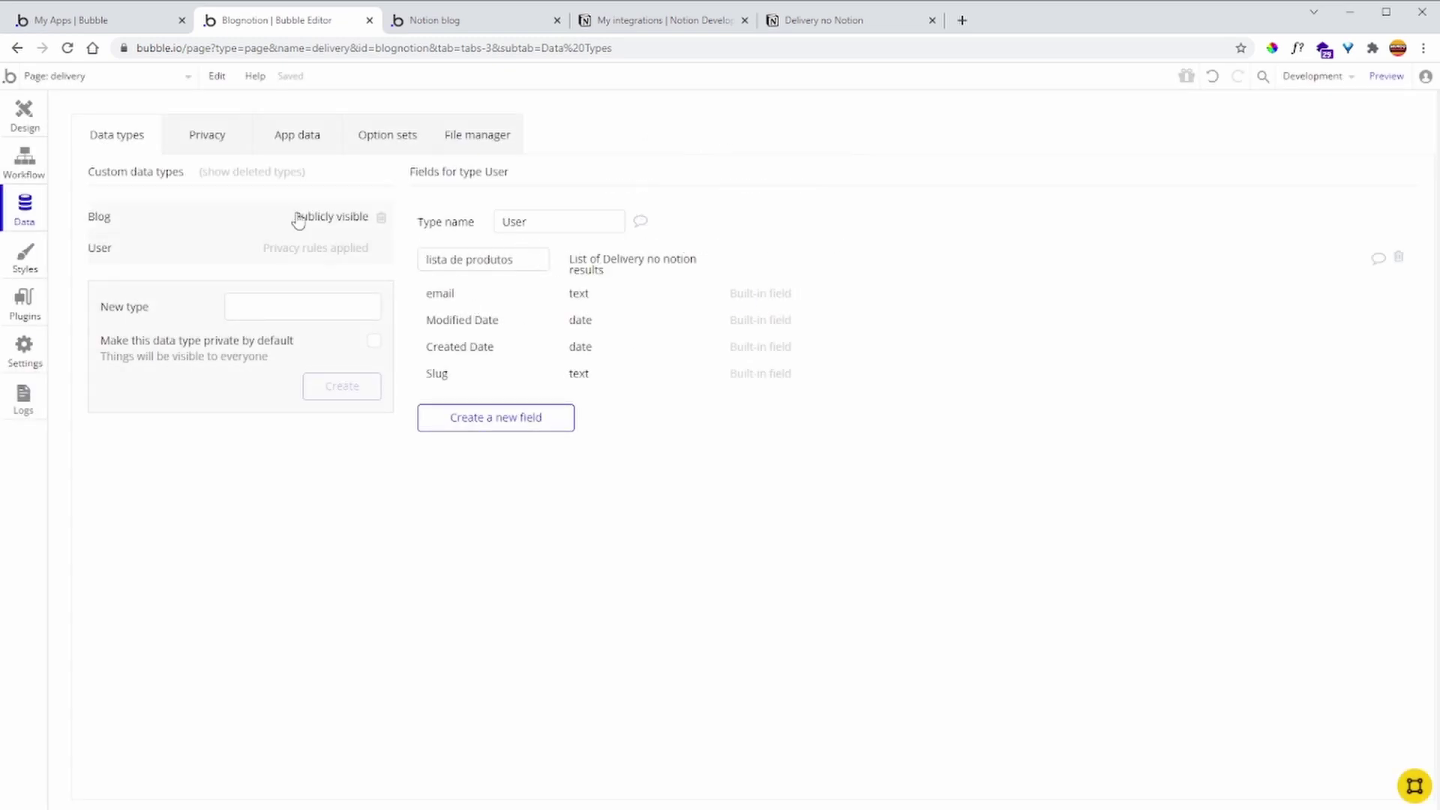
# Open the workflow of the first product card's Adicionar button and examine its Make changes to User and Toast actions
pyautogui.click(23, 112)
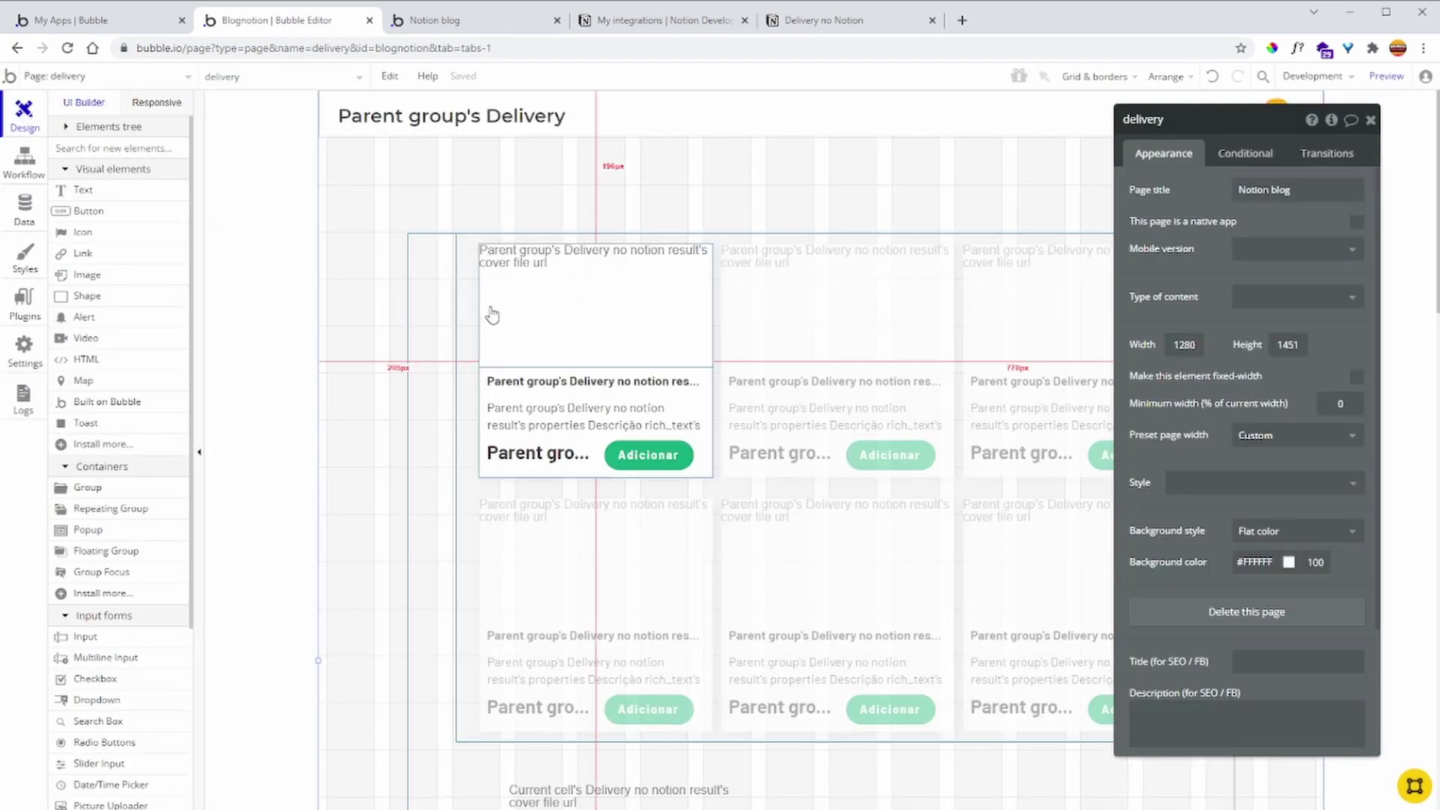
pyautogui.click(648, 454)
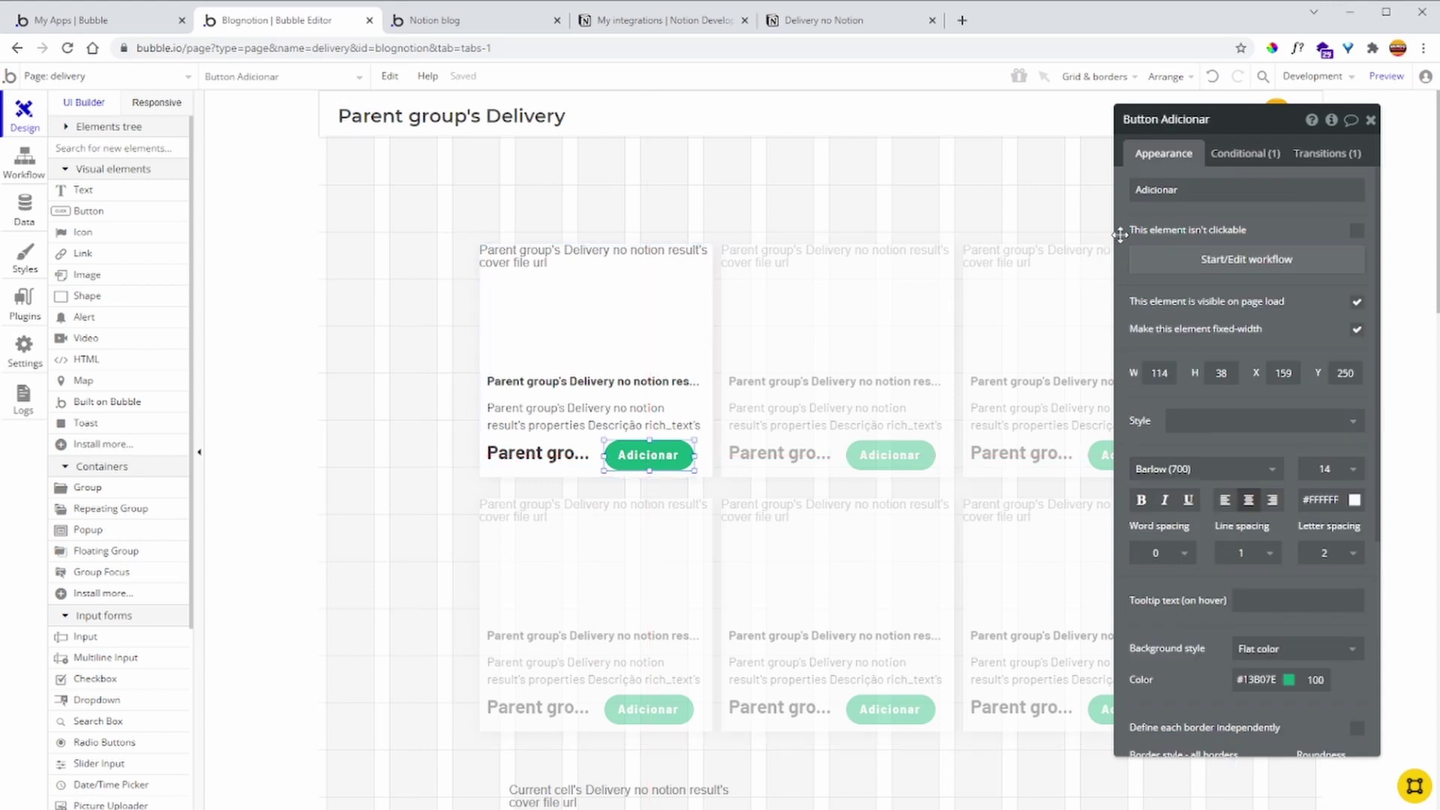
pyautogui.click(1222, 263)
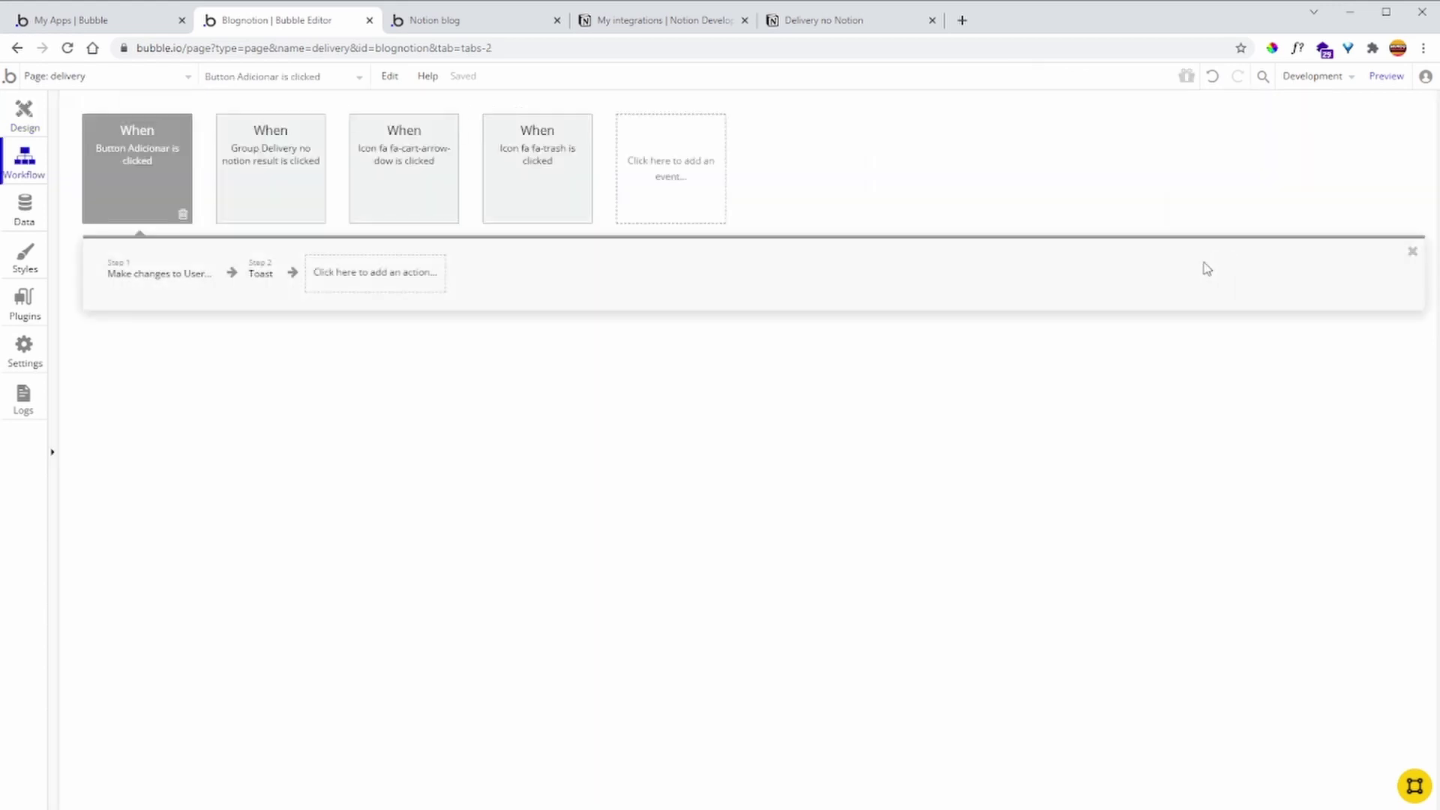
pyautogui.click(114, 285)
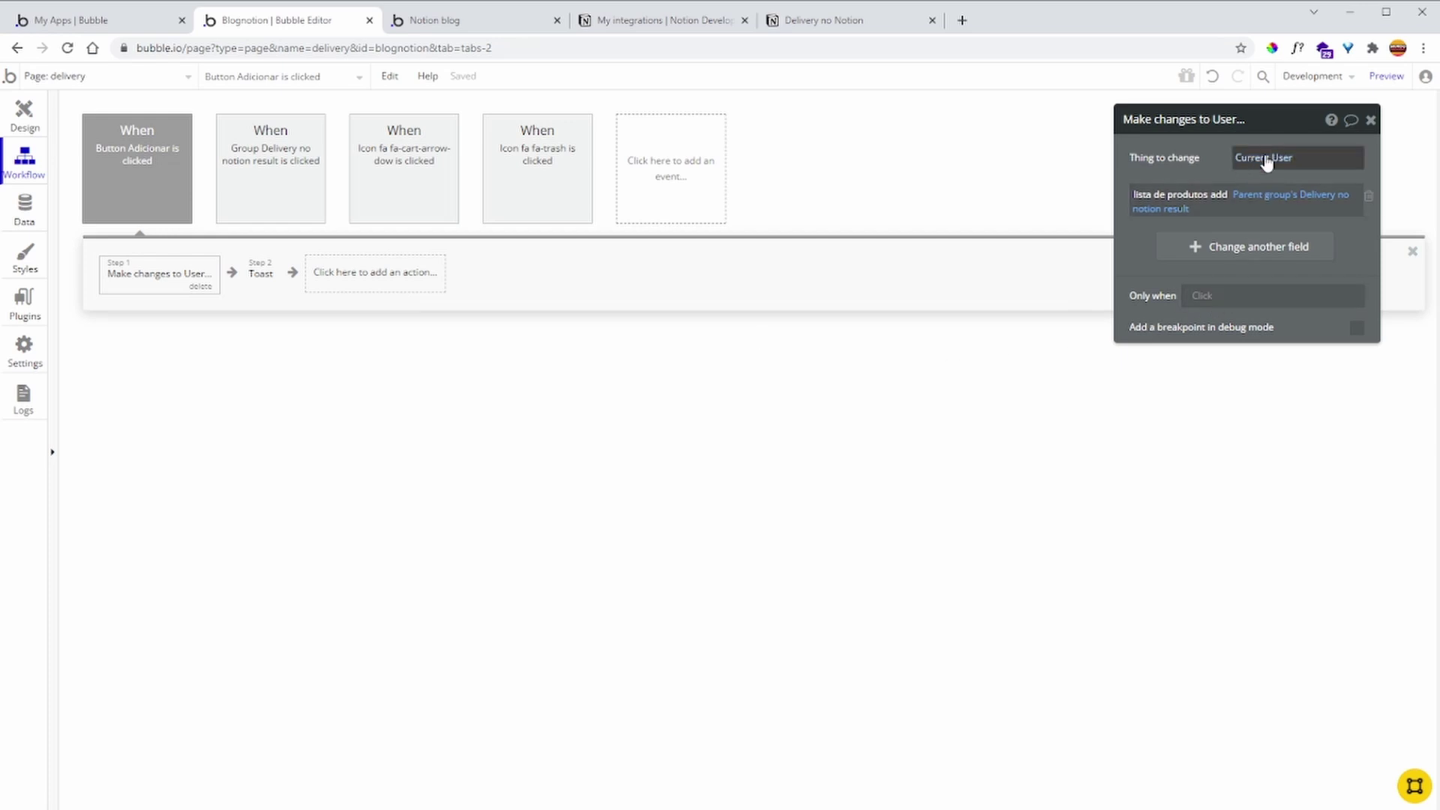
pyautogui.moveTo(1206, 149); pyautogui.dragTo(637, 209)
pyautogui.hotkey('ctrl', '+')
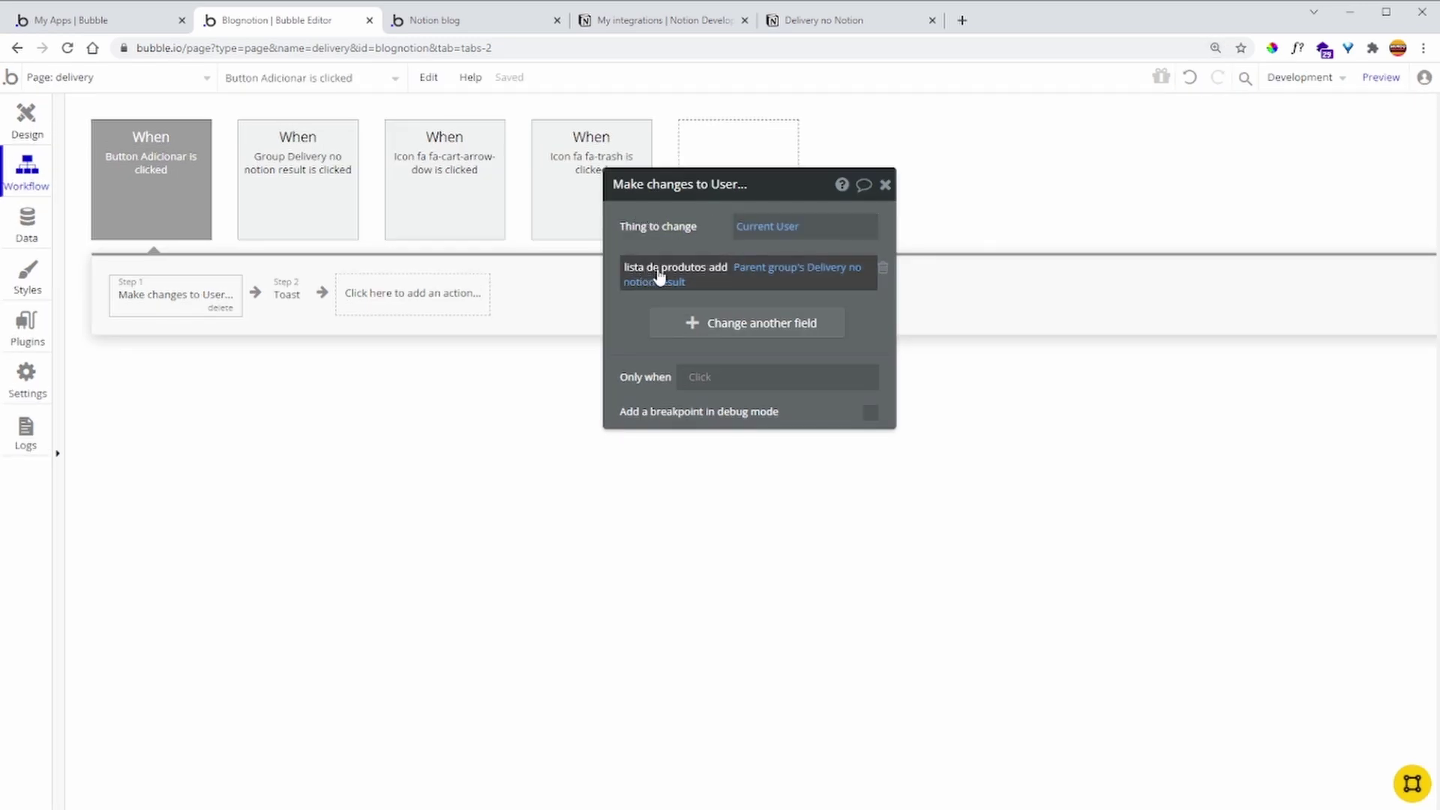
pyautogui.moveTo(823, 275)
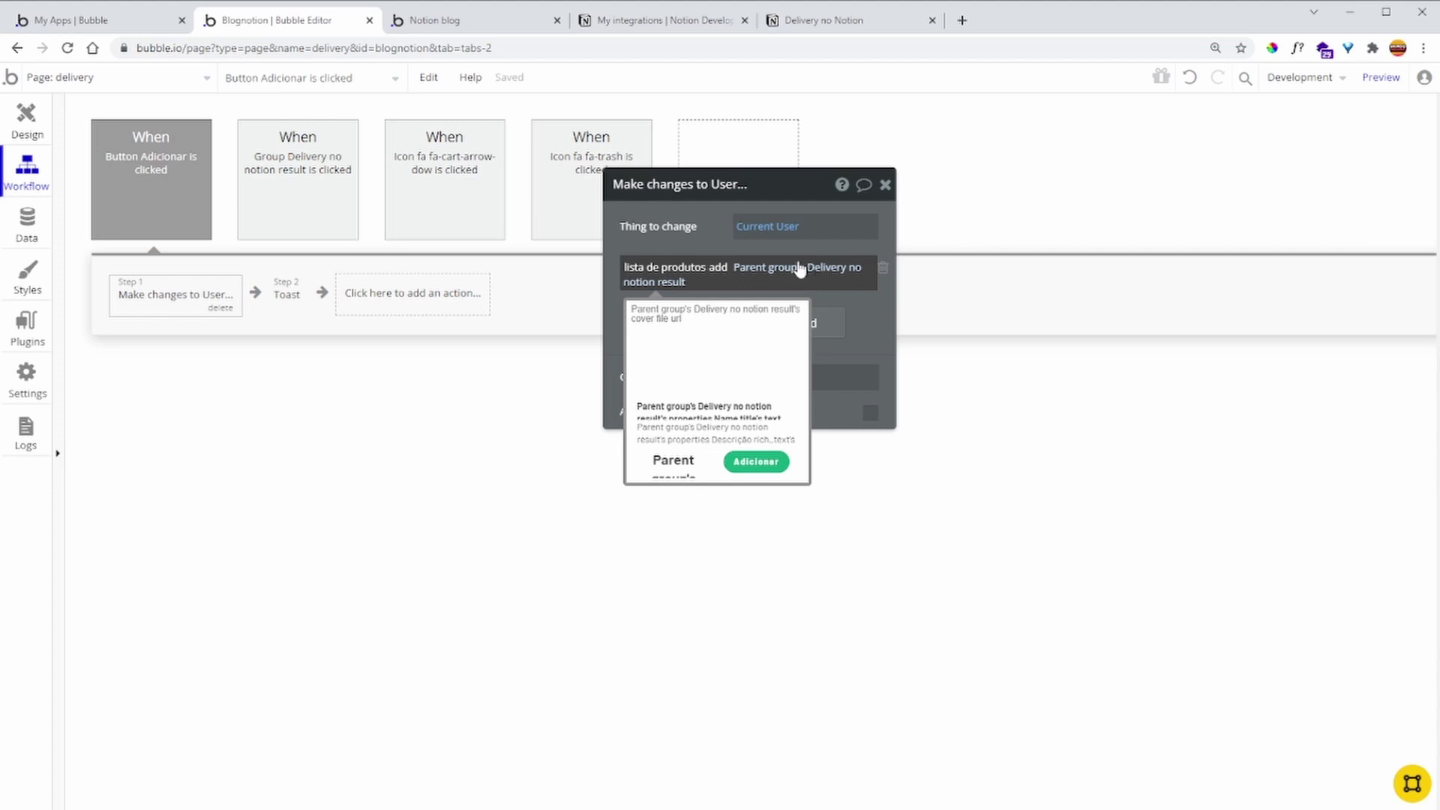
pyautogui.click(285, 307)
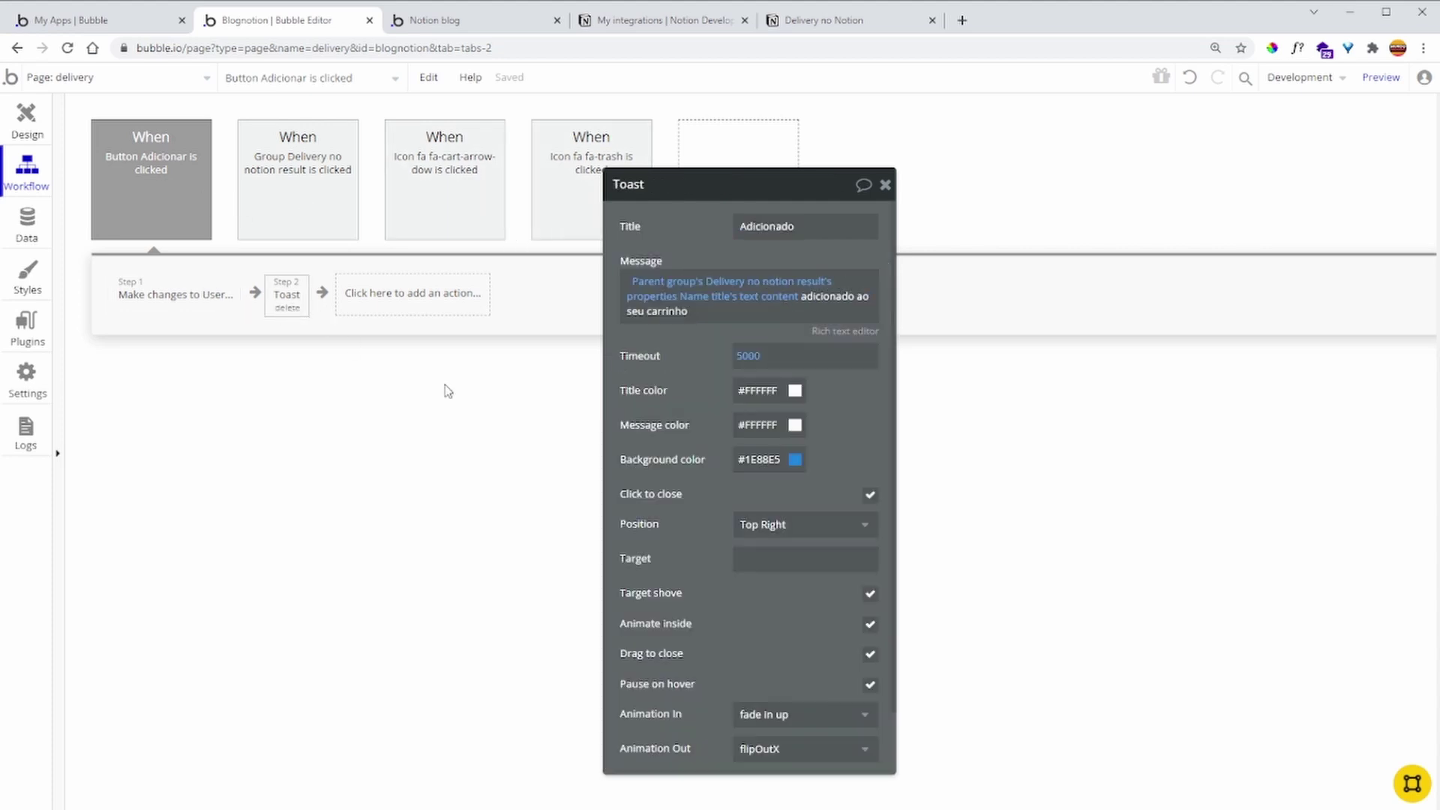
pyautogui.click(18, 114)
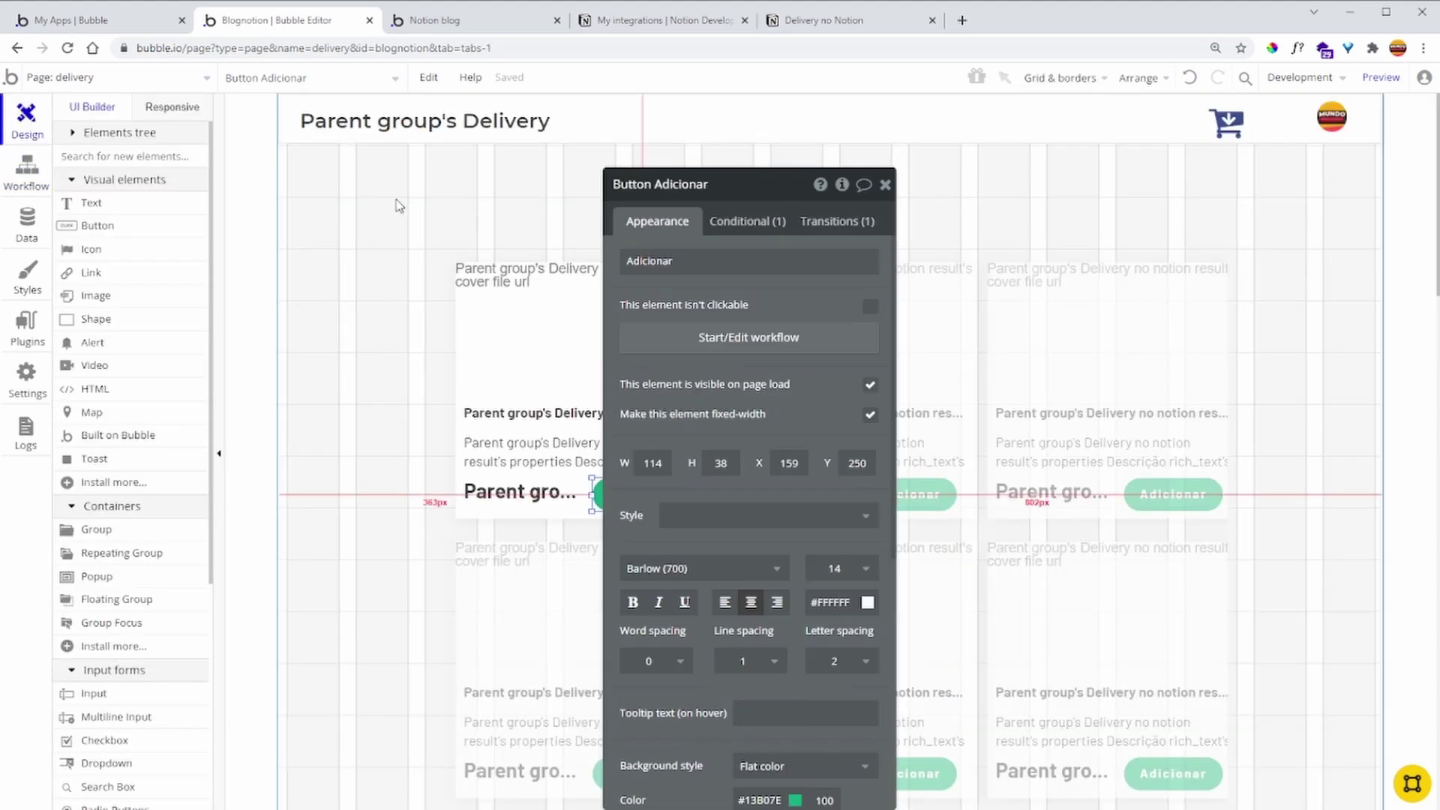
# Switch to the running delivery page and check the cover images and texts in the new repeating group below the product cards
pyautogui.click(481, 21)
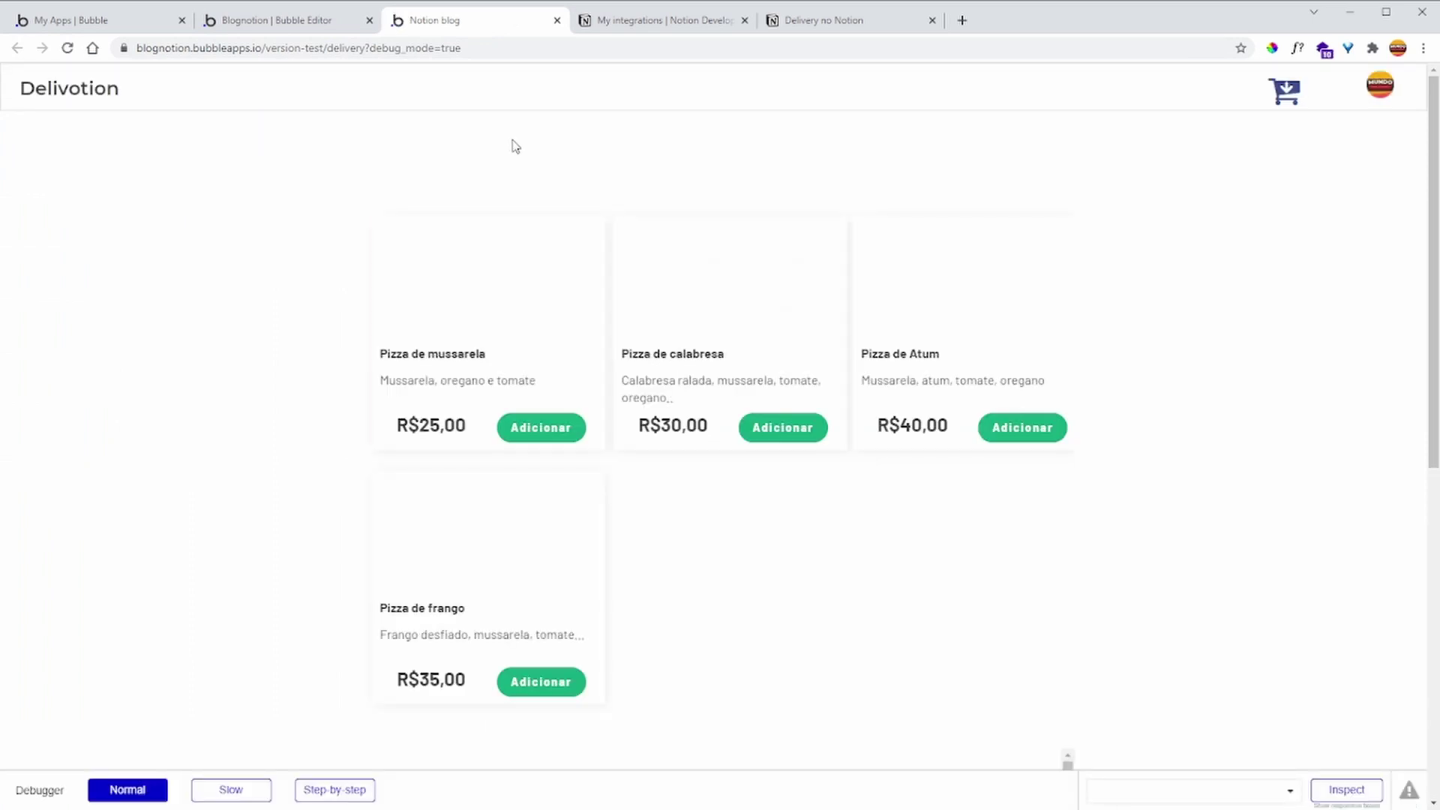
pyautogui.scroll(-3, 420, 165)
pyautogui.scroll(-2, 335, 225)
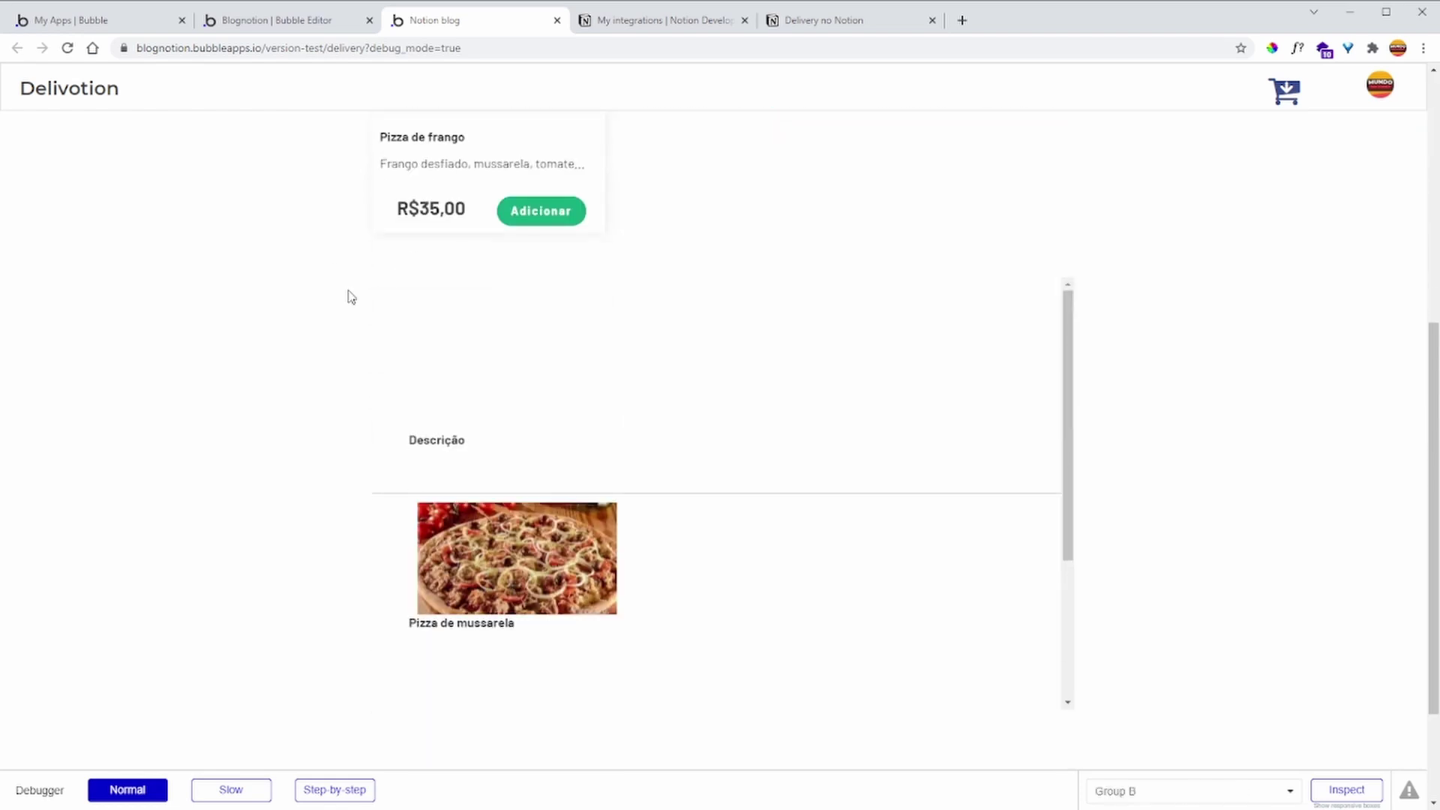
pyautogui.scroll(-8, 578, 411)
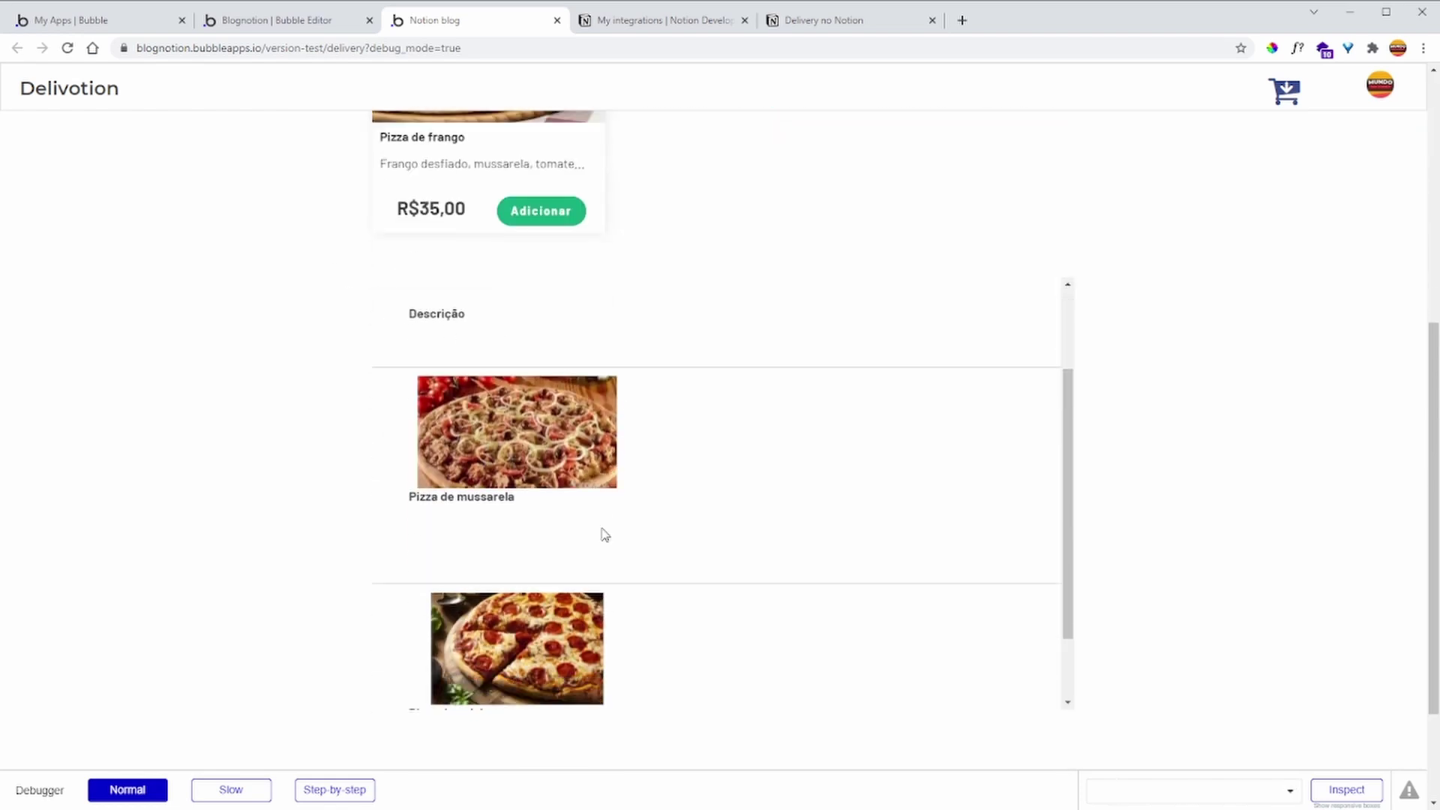
pyautogui.scroll(8, 581, 515)
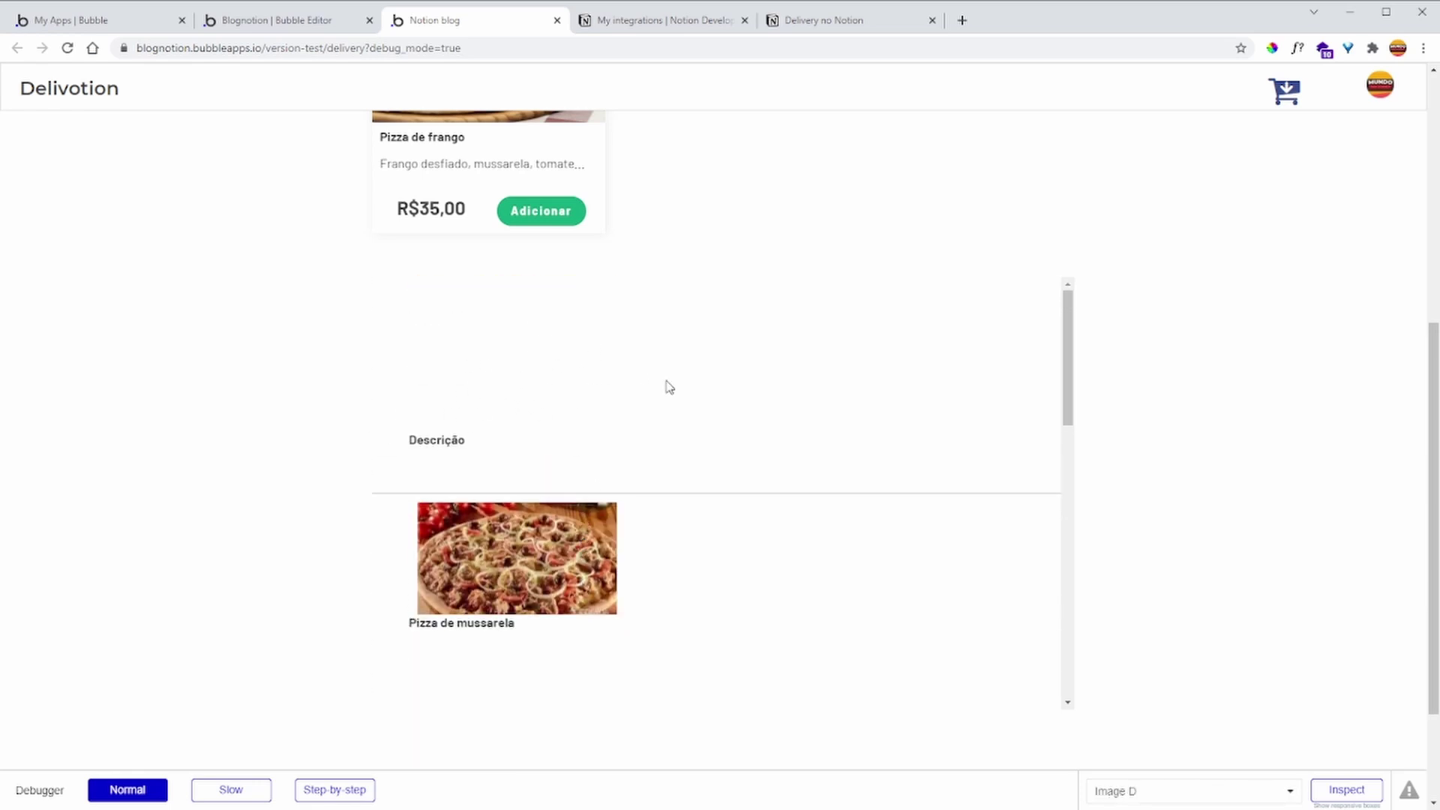
pyautogui.scroll(-8, 638, 368)
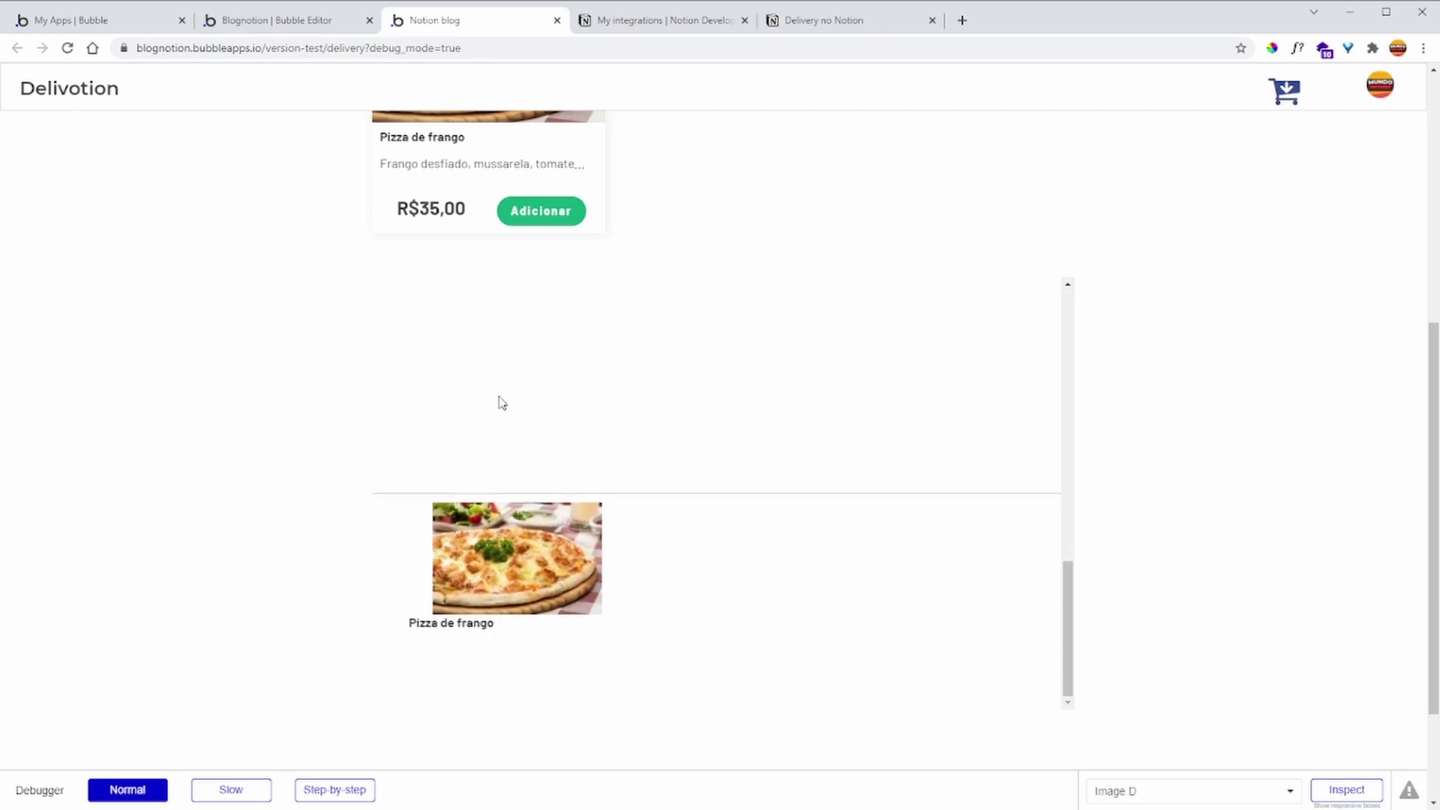
pyautogui.scroll(1, 572, 463)
pyautogui.scroll(4, 620, 481)
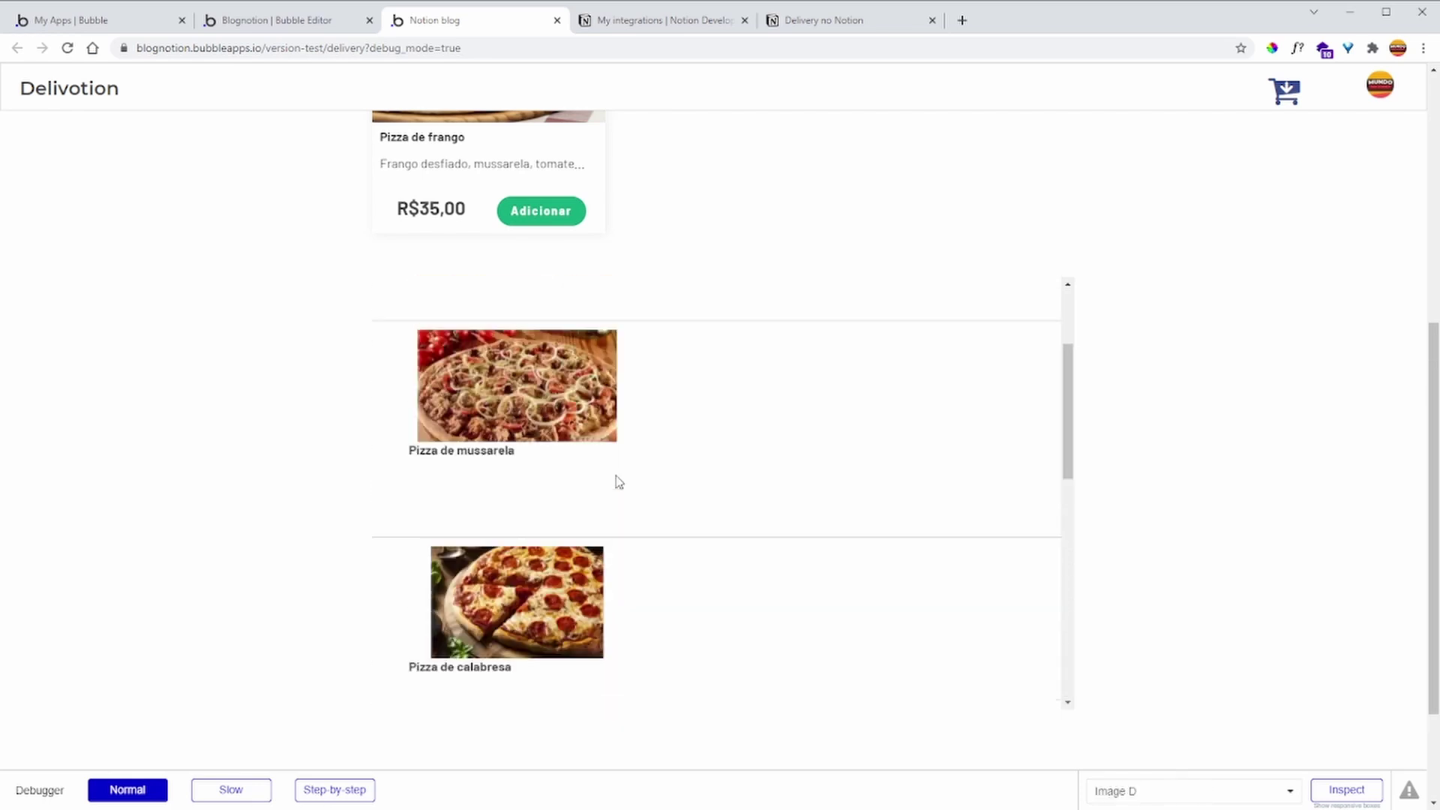
# Review the product cards on the running page, and in the Bubble editor open the list filter of their repeating group's data source
pyautogui.scroll(3, 620, 481)
pyautogui.scroll(5, 742, 306)
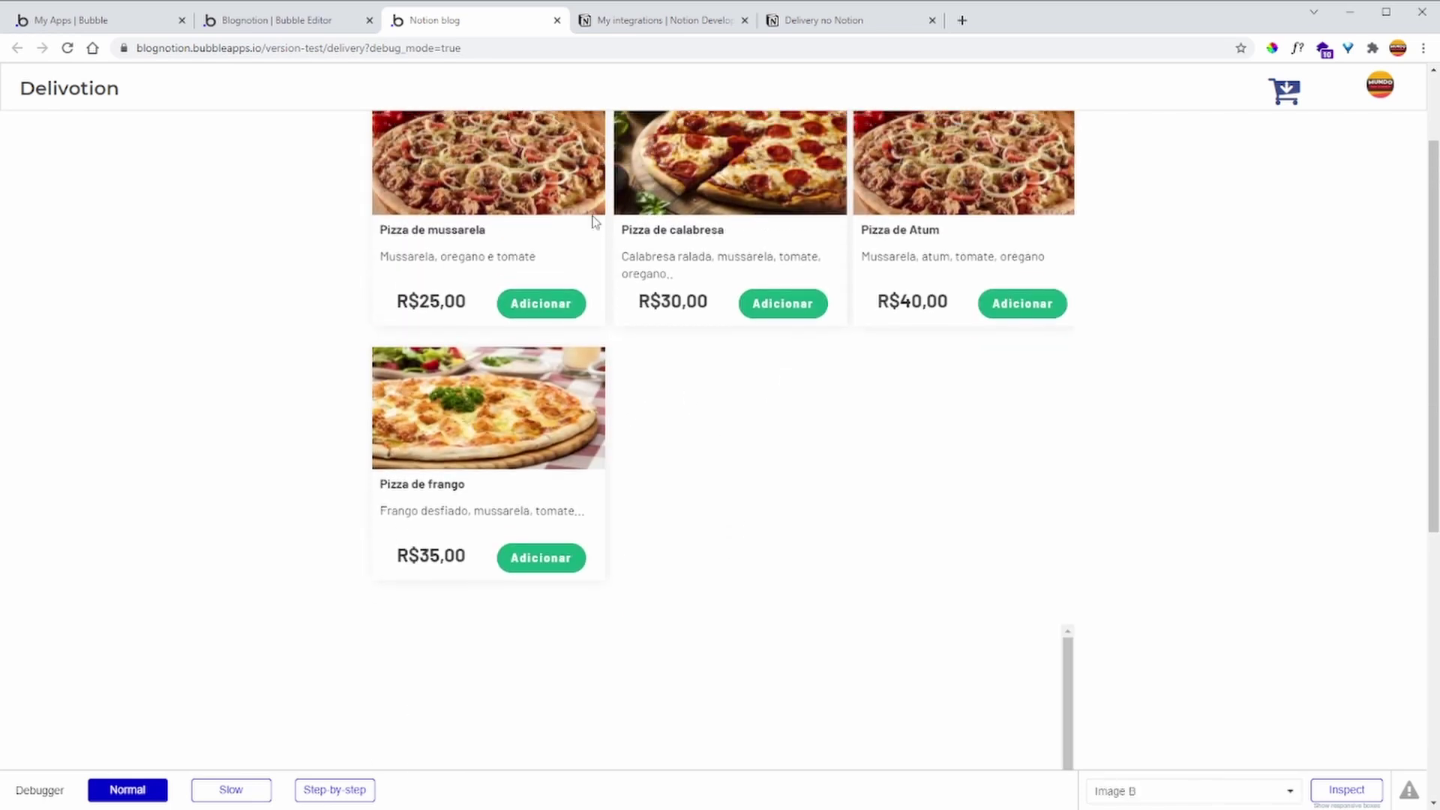
pyautogui.scroll(2, 723, 415)
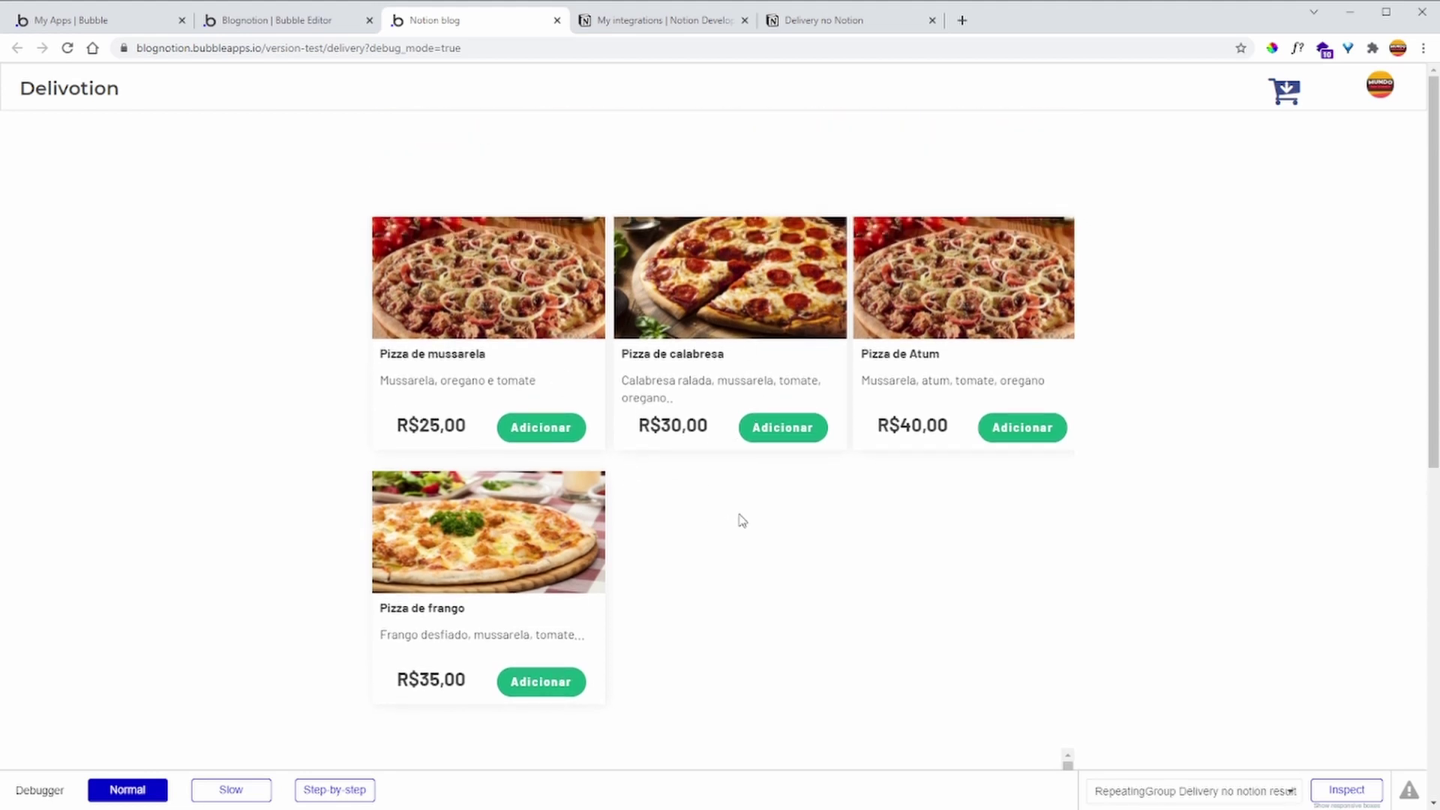
pyautogui.click(285, 20)
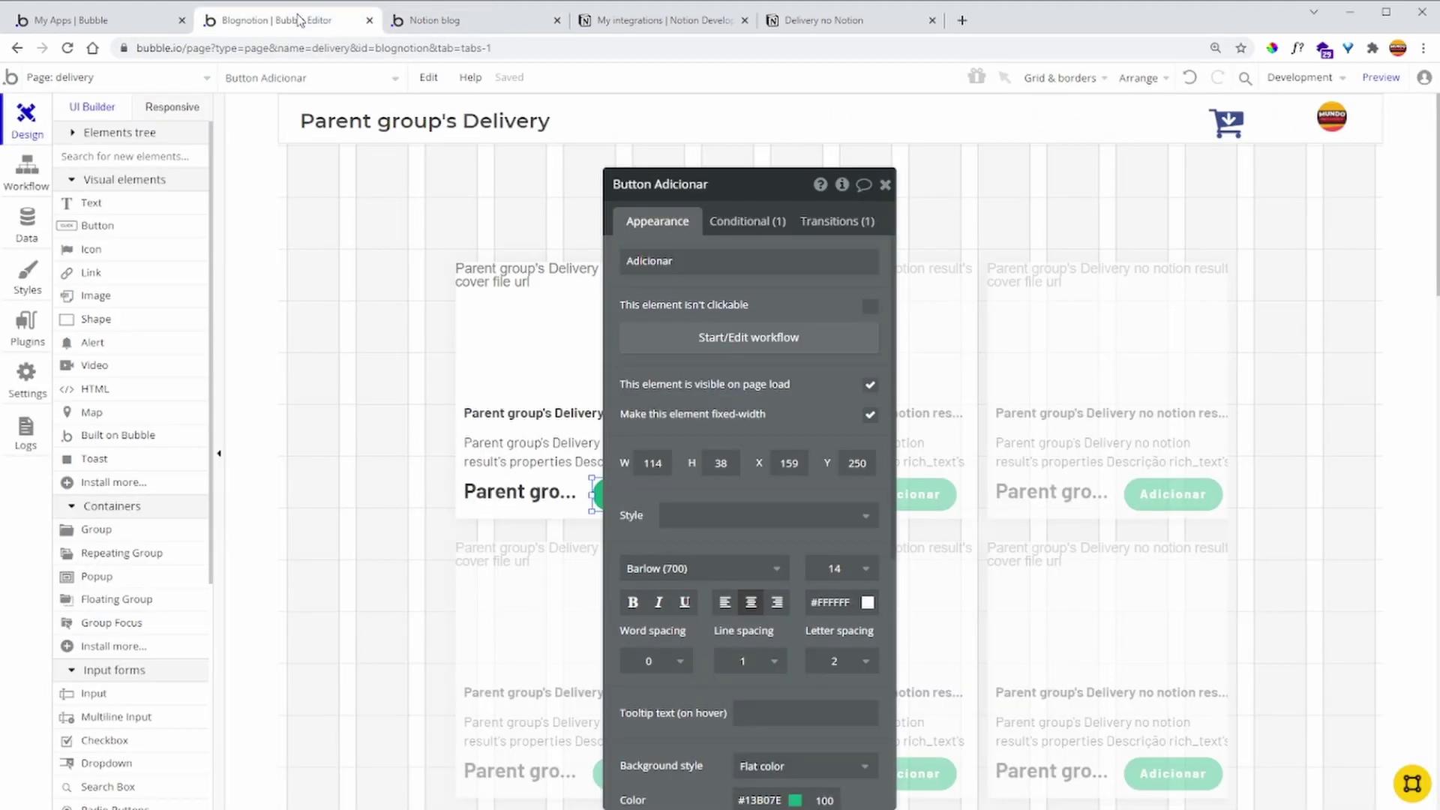
pyautogui.click(448, 425)
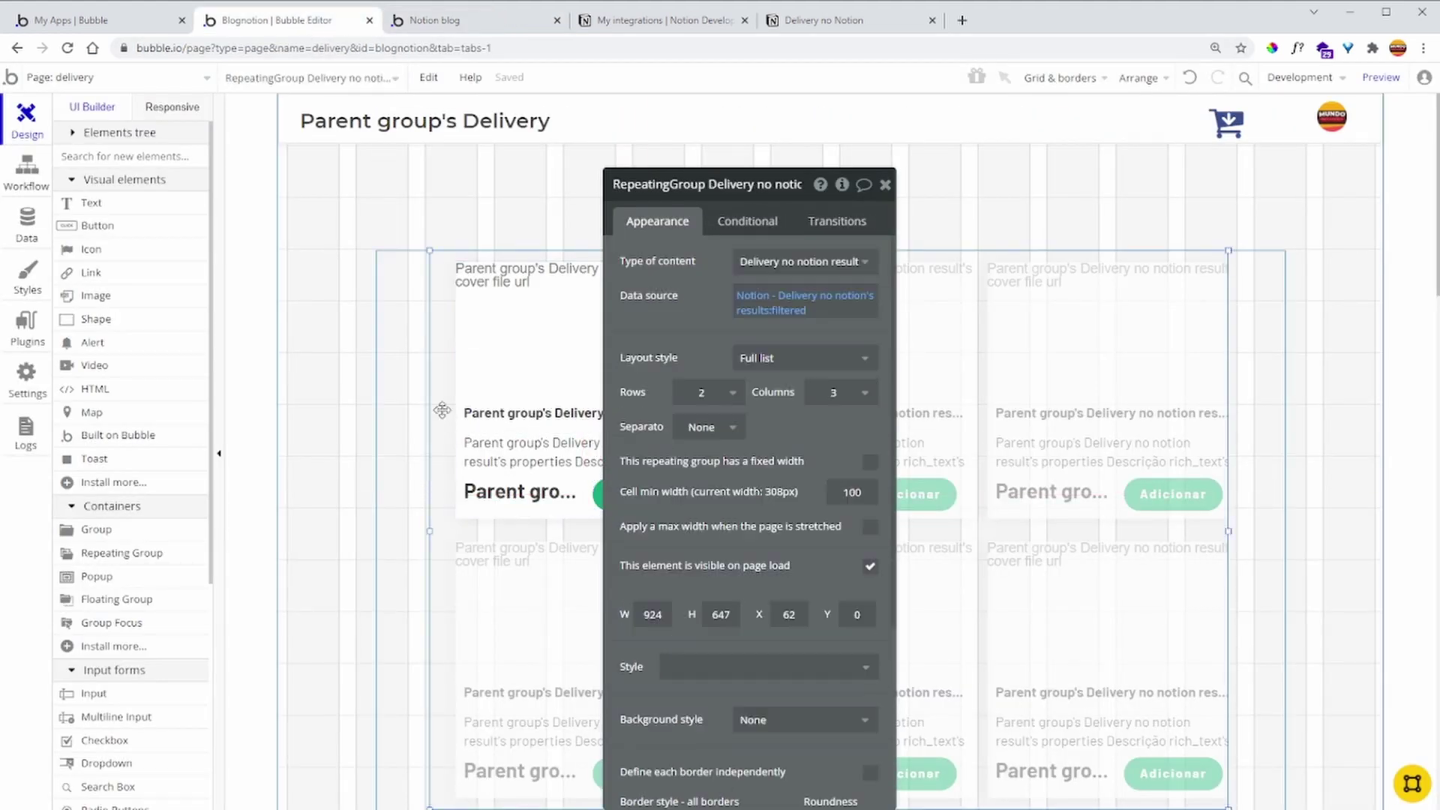
pyautogui.click(798, 314)
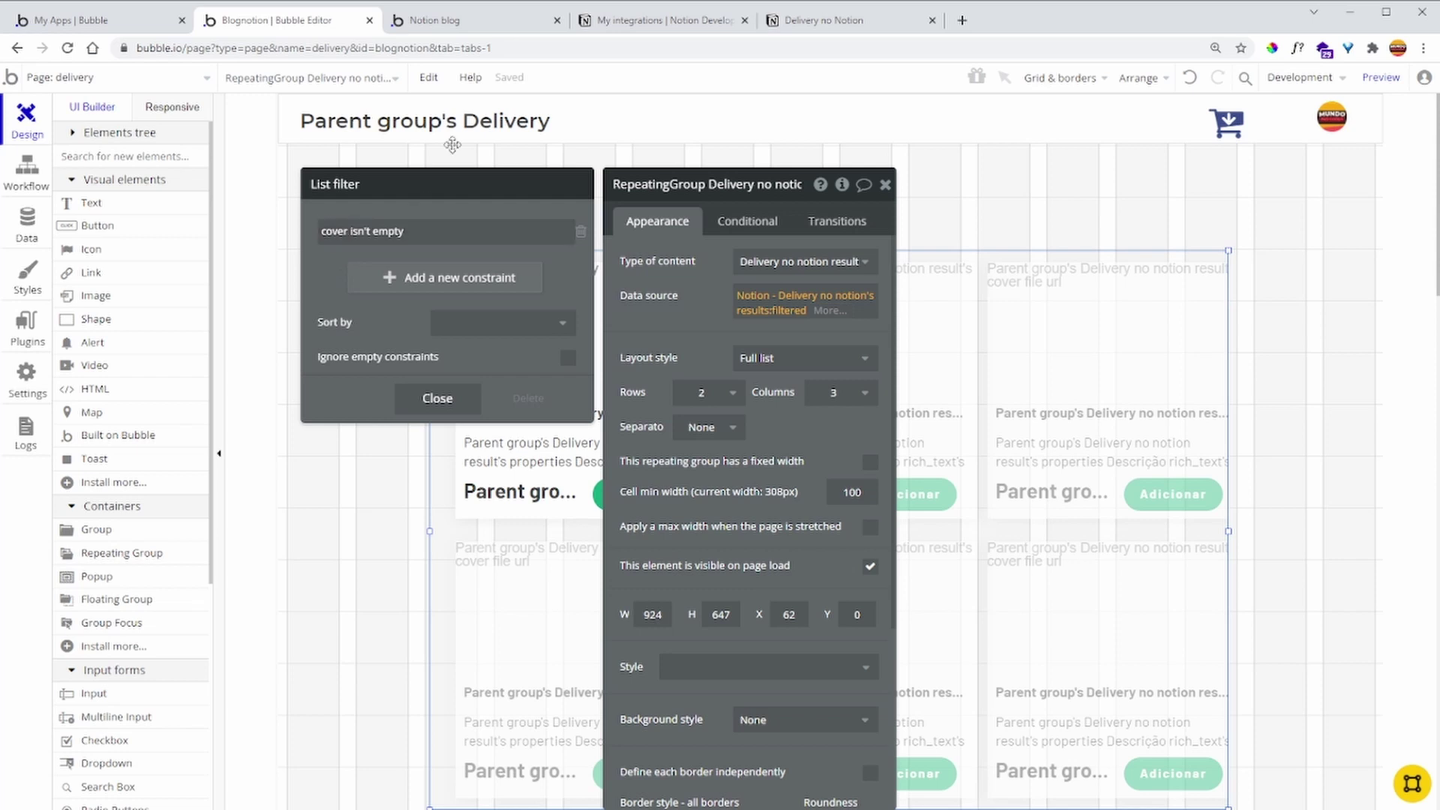
# Compare the pizza covers on the Notion page Delivery no Notion with the cover isn't empty filter in the Bubble editor
pyautogui.click(821, 22)
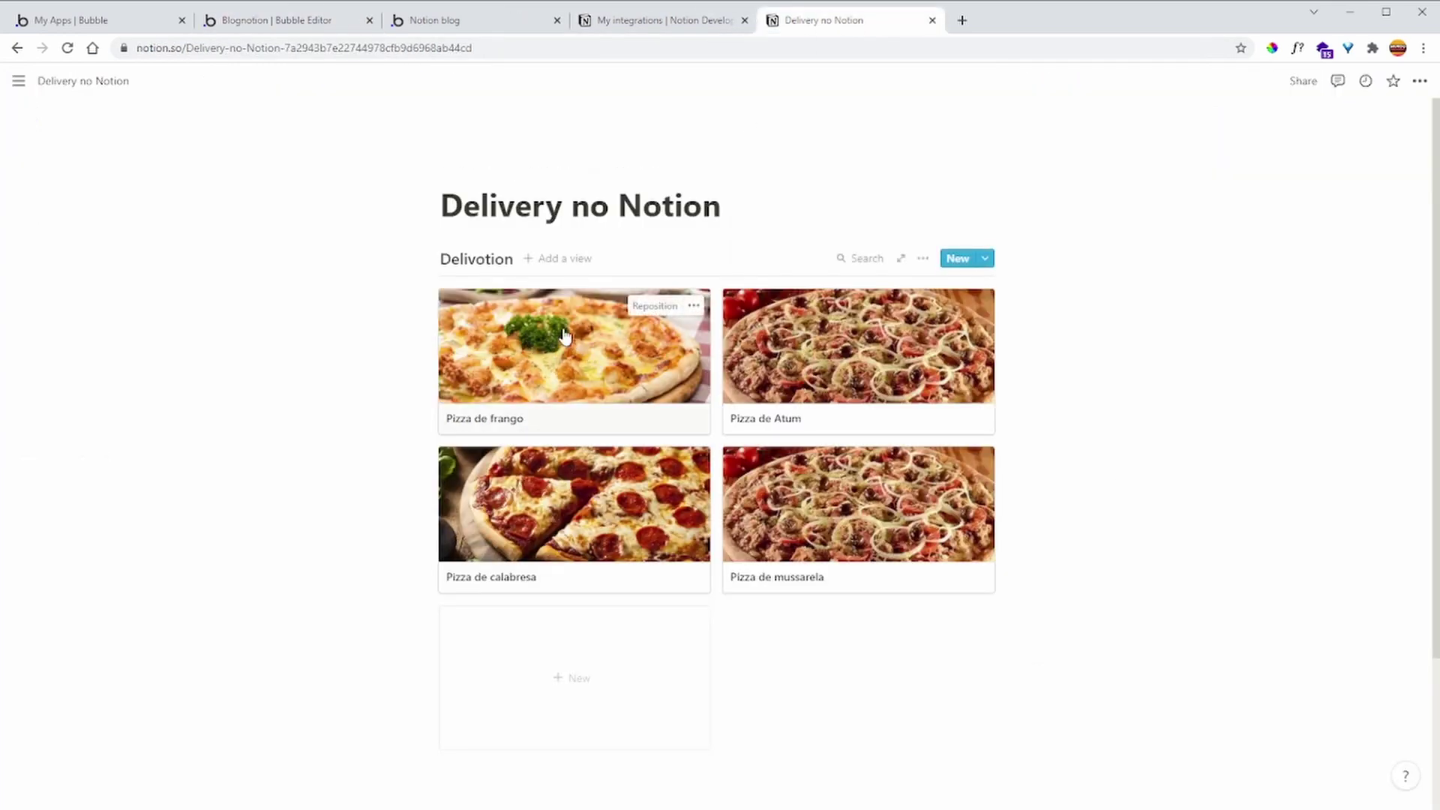
pyautogui.click(292, 23)
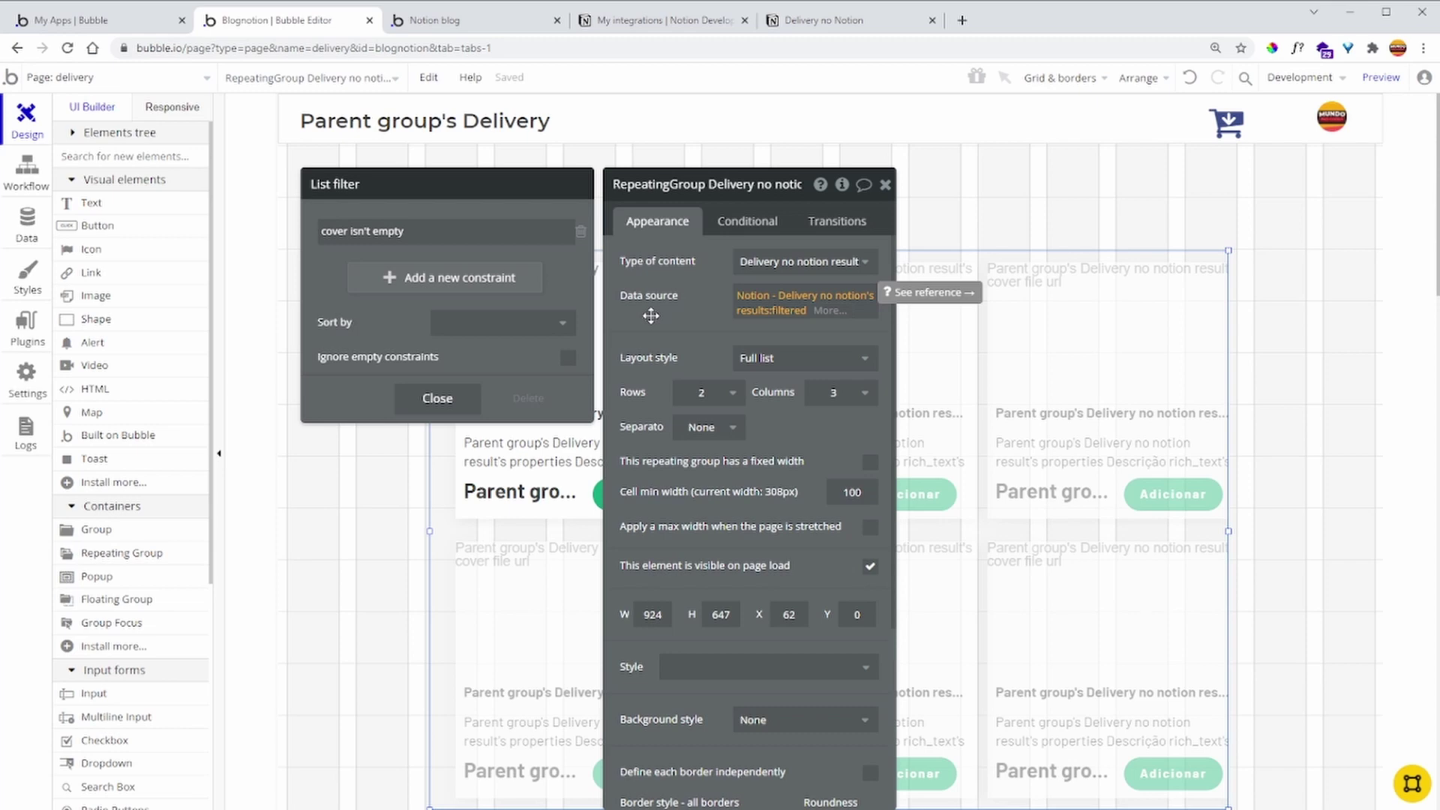
pyautogui.click(840, 26)
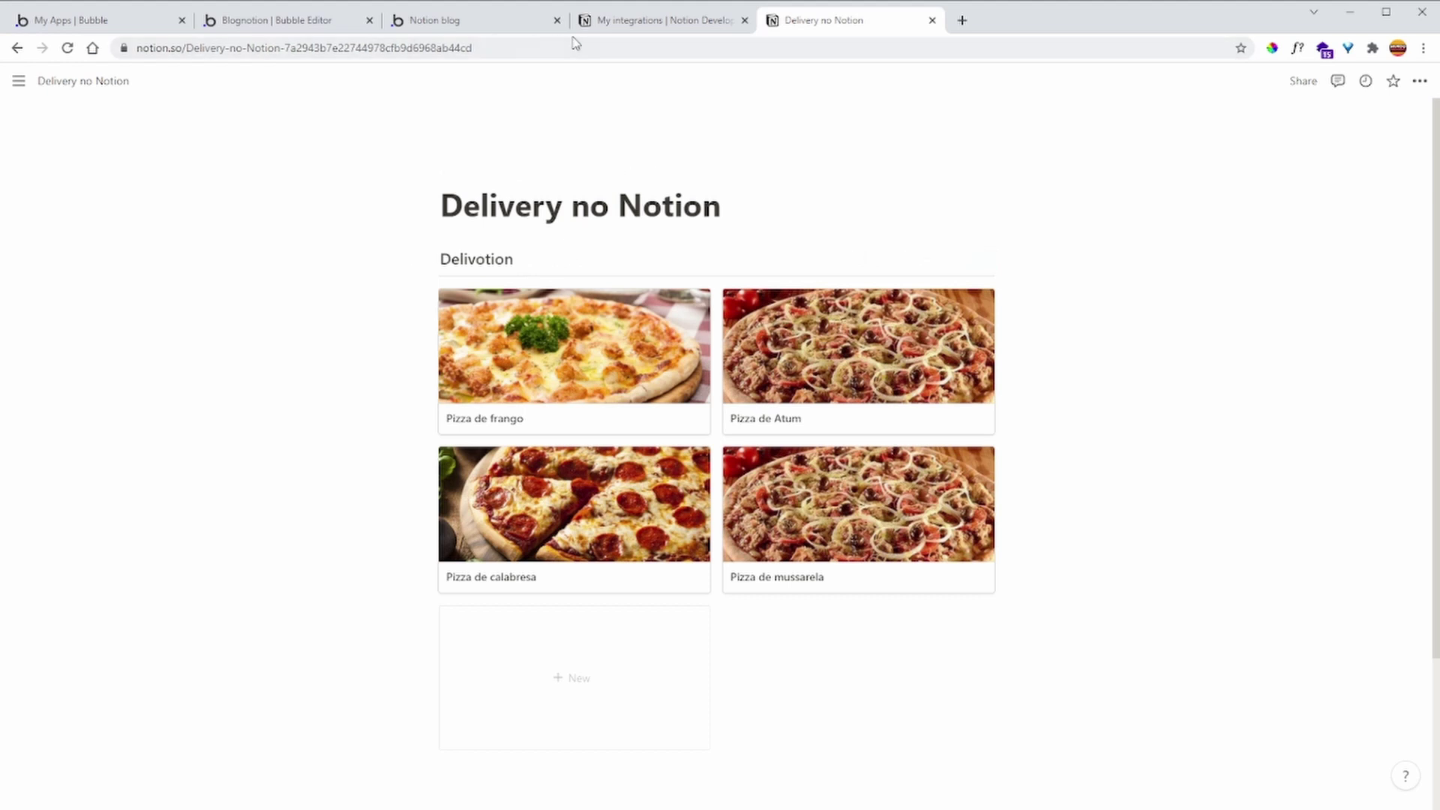
pyautogui.click(263, 23)
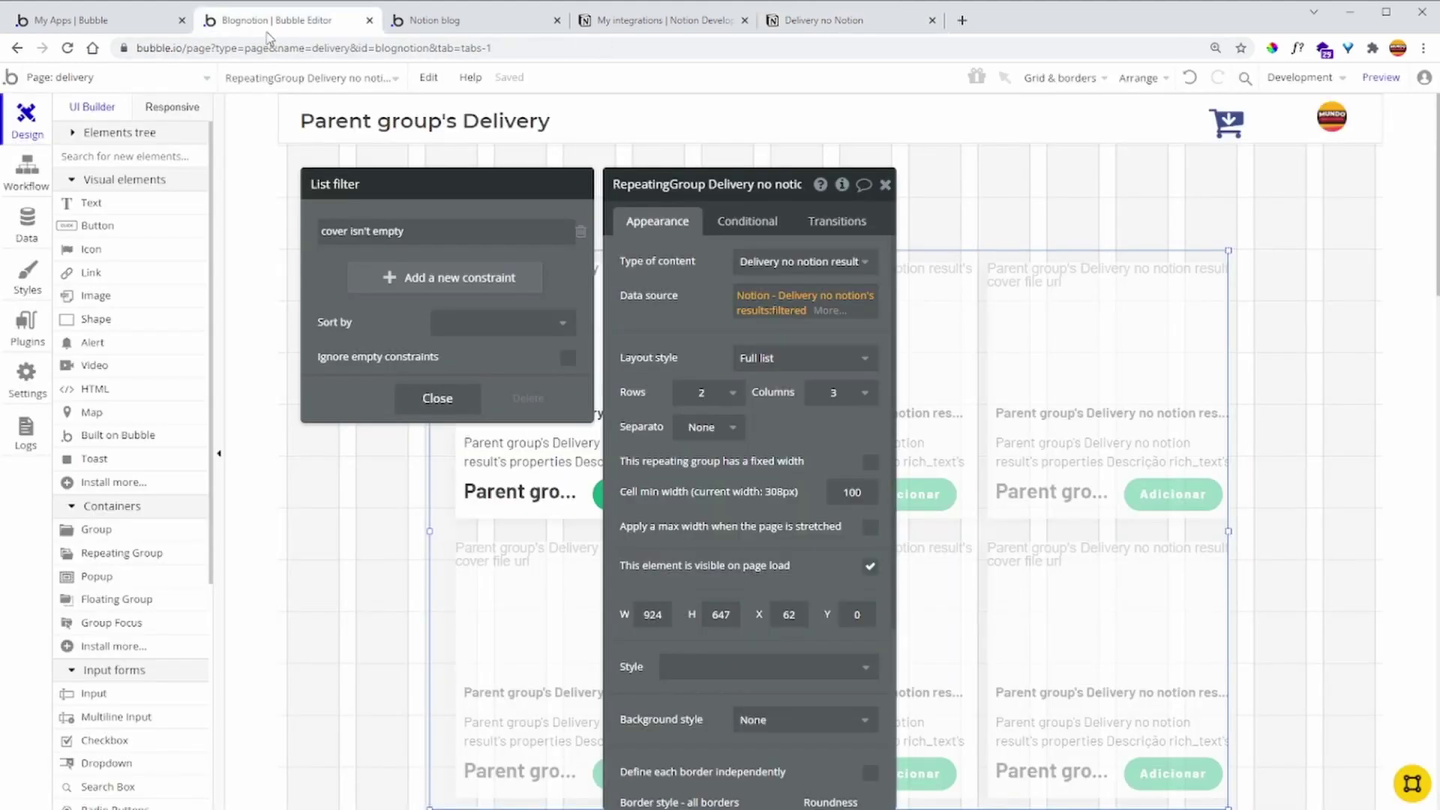
# Switch to the running delivery page and compare the lower repeating group's entries with the filtered product cards above it
pyautogui.click(518, 22)
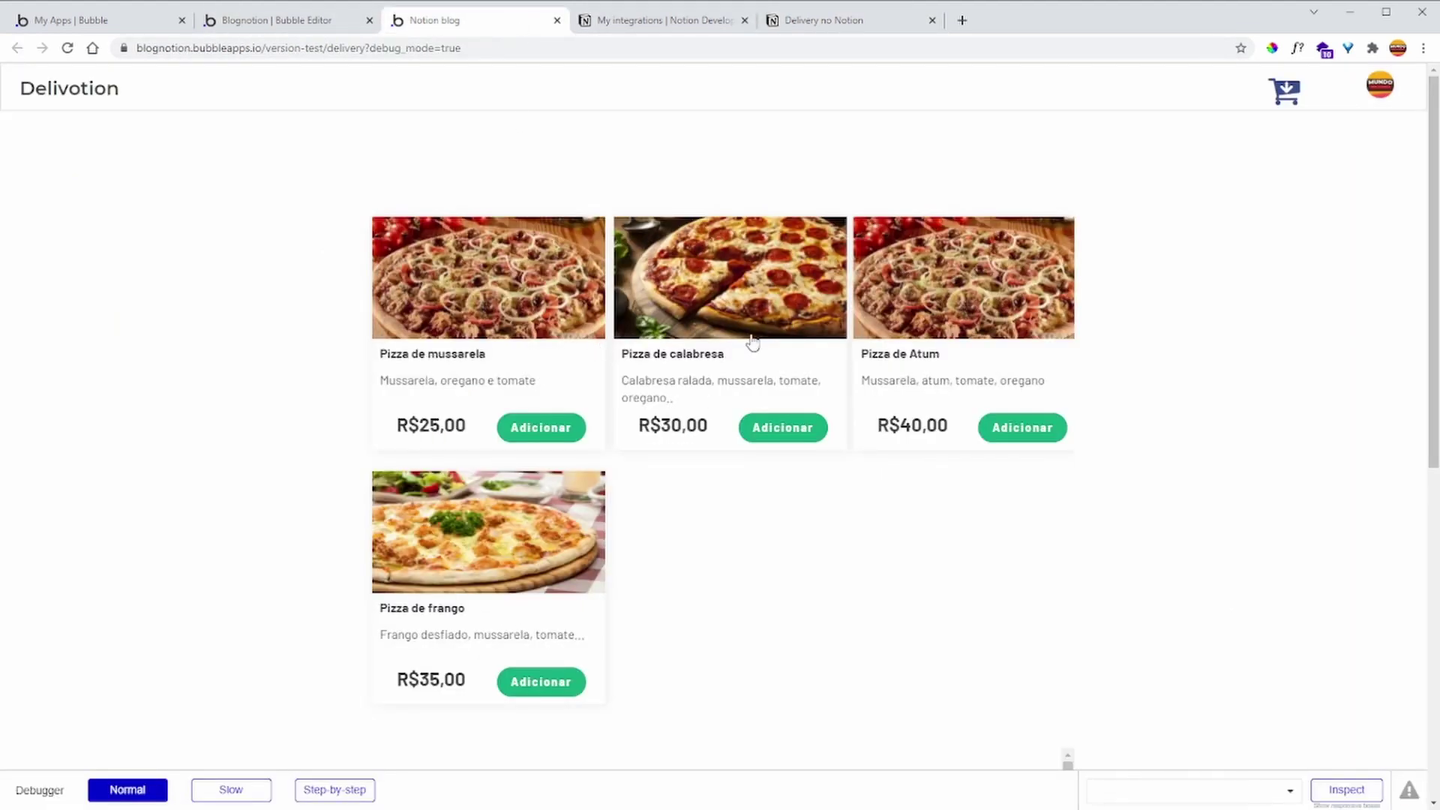
pyautogui.scroll(-6, 700, 521)
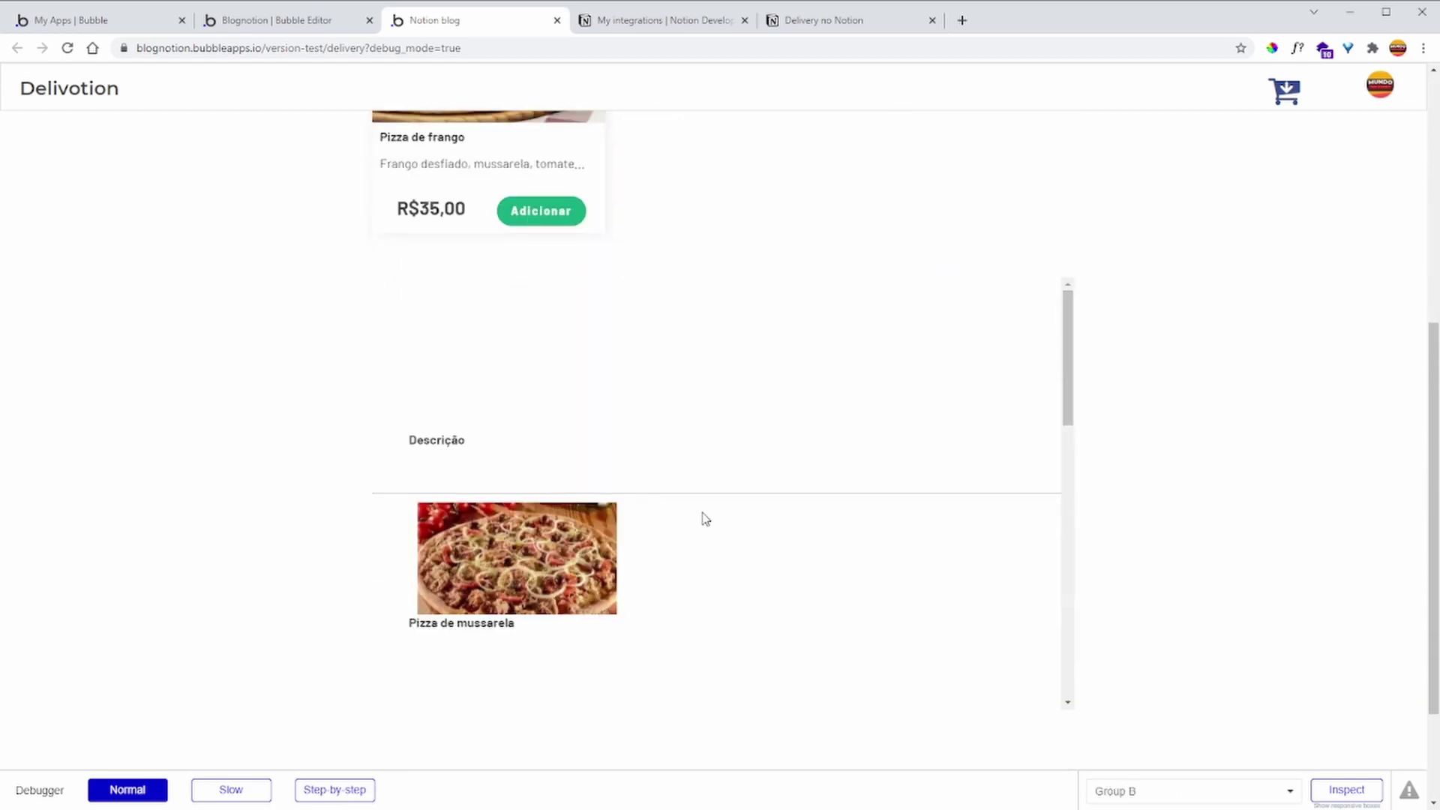
pyautogui.scroll(-2, 774, 477)
pyautogui.scroll(-5, 773, 478)
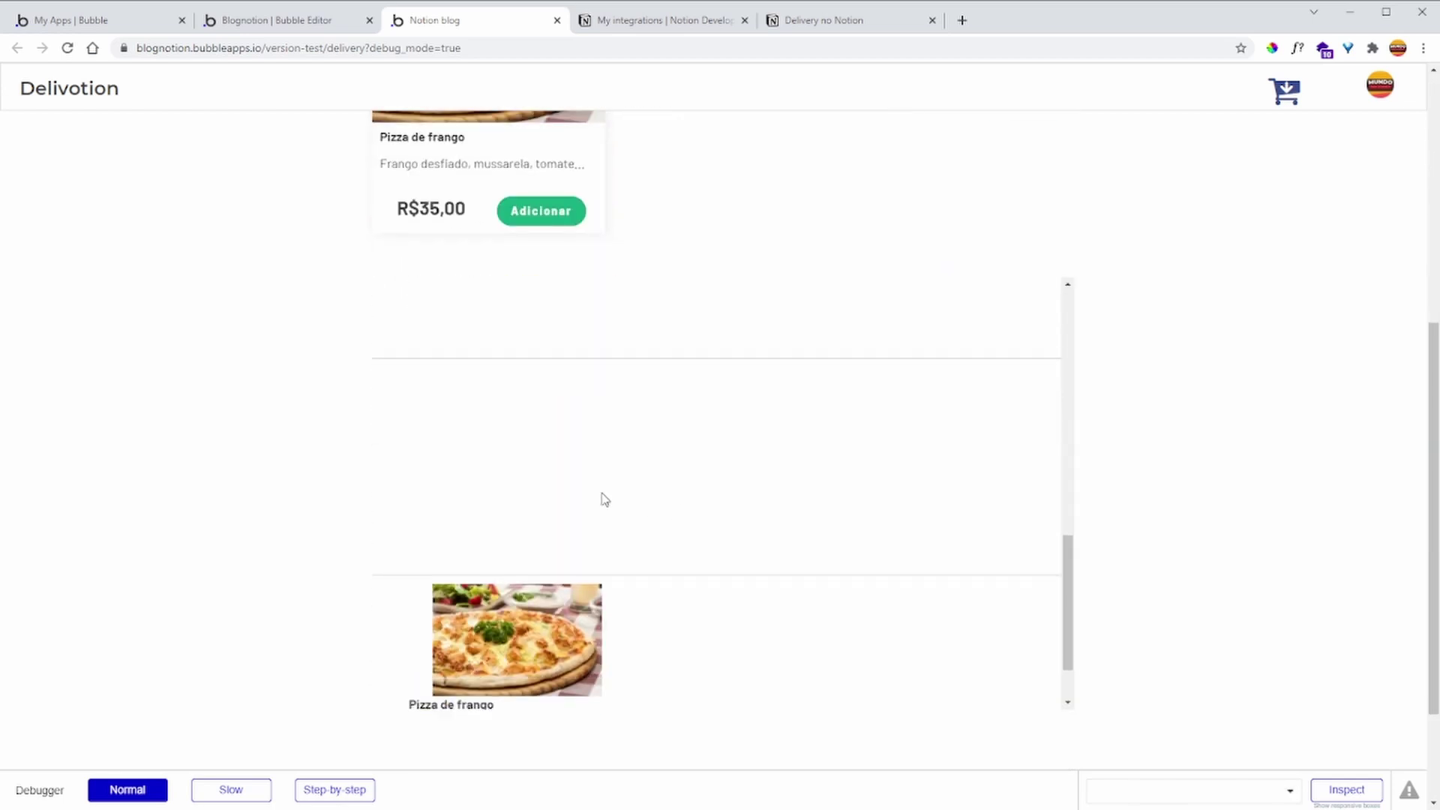
pyautogui.scroll(7, 563, 493)
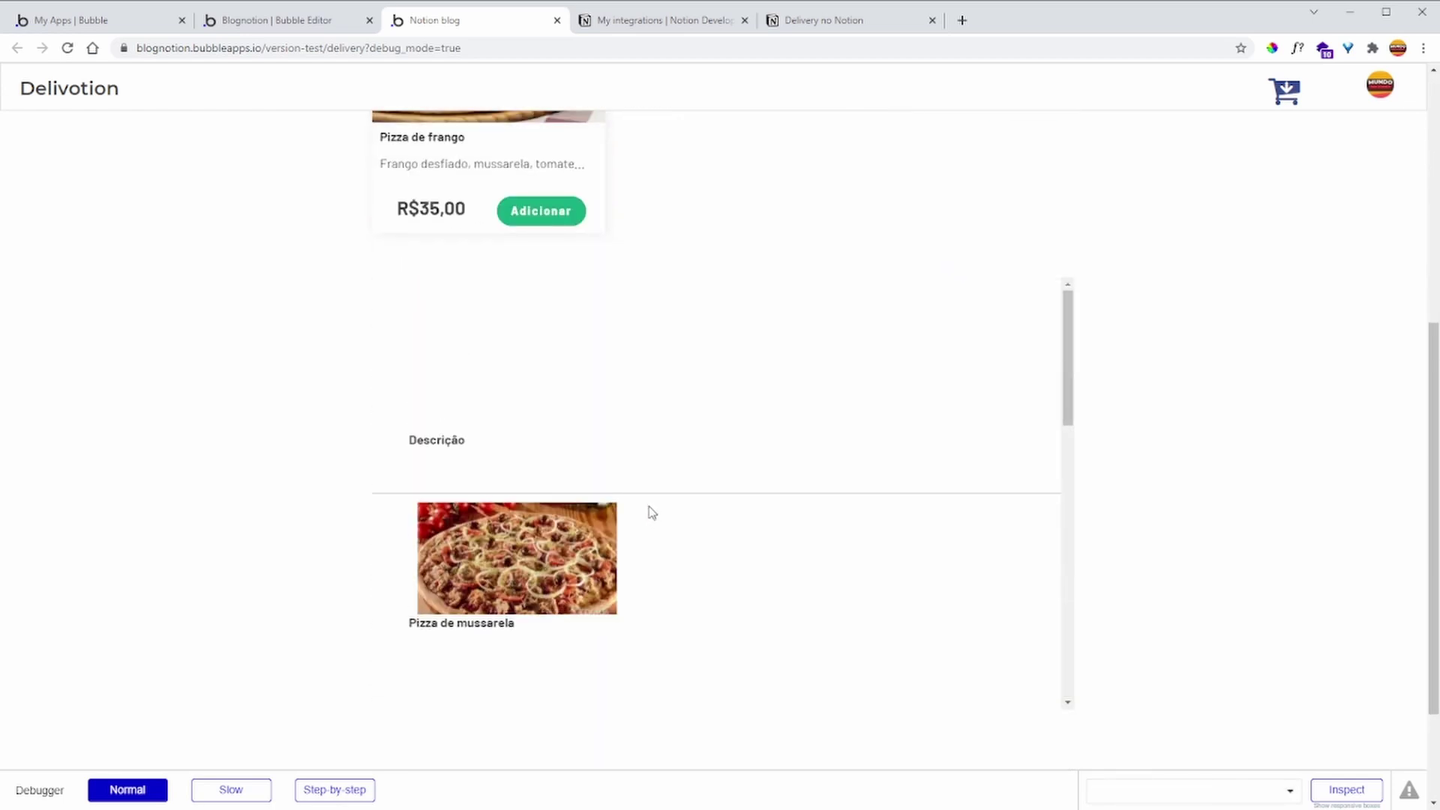
pyautogui.scroll(6, 690, 405)
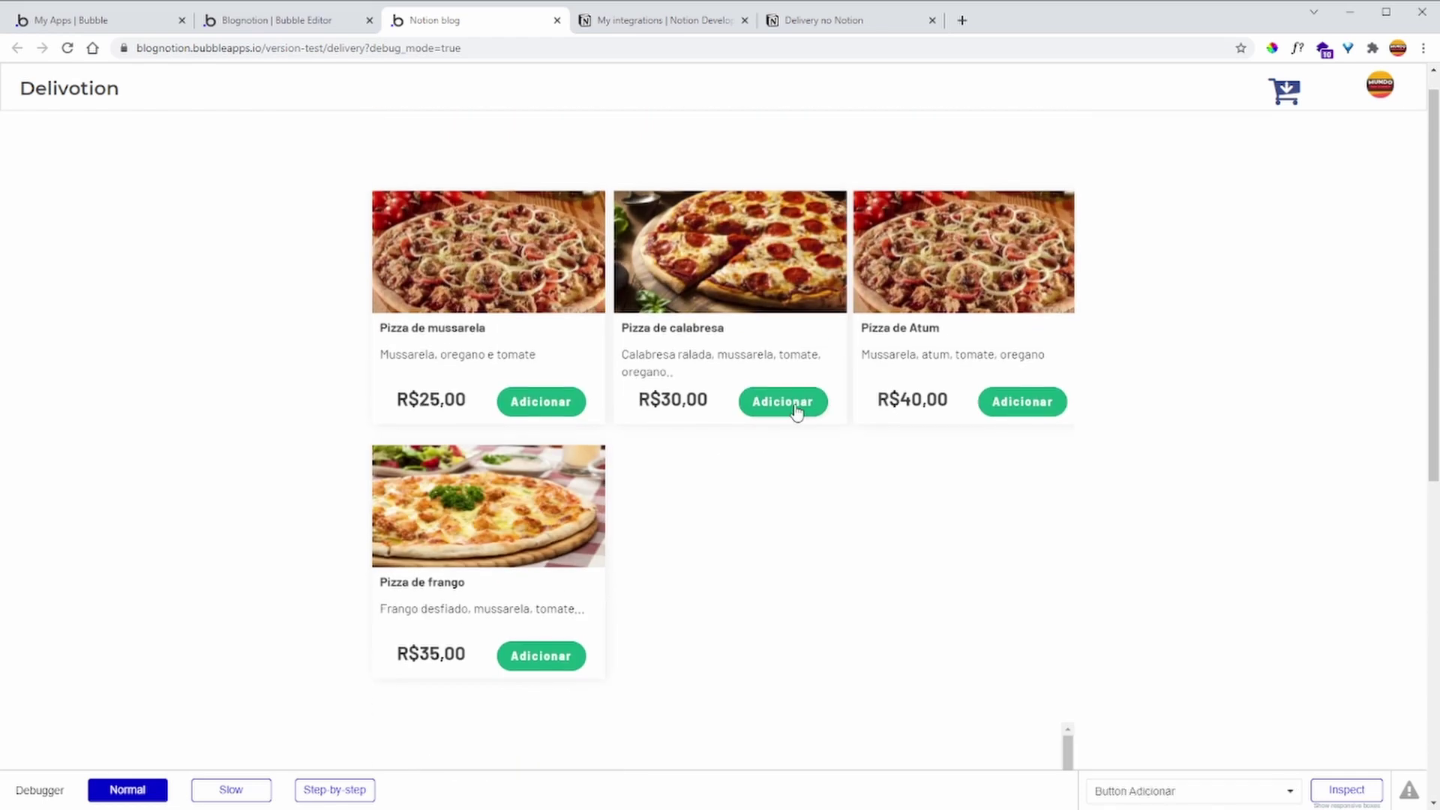
# Switch back to the Bubble editor and close the list filter and the product repeating group's property editor
pyautogui.click(293, 22)
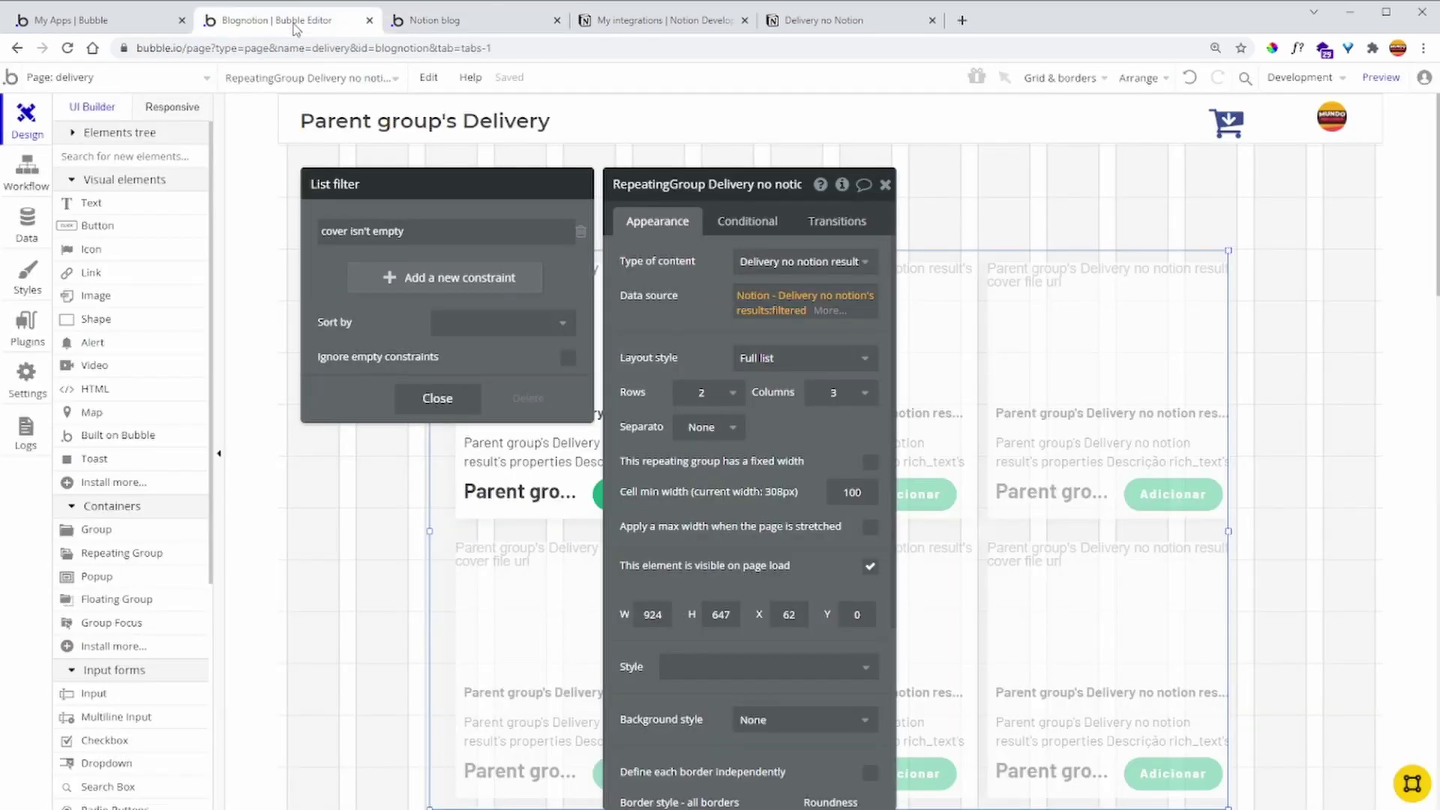
pyautogui.click(648, 319)
pyautogui.click(885, 185)
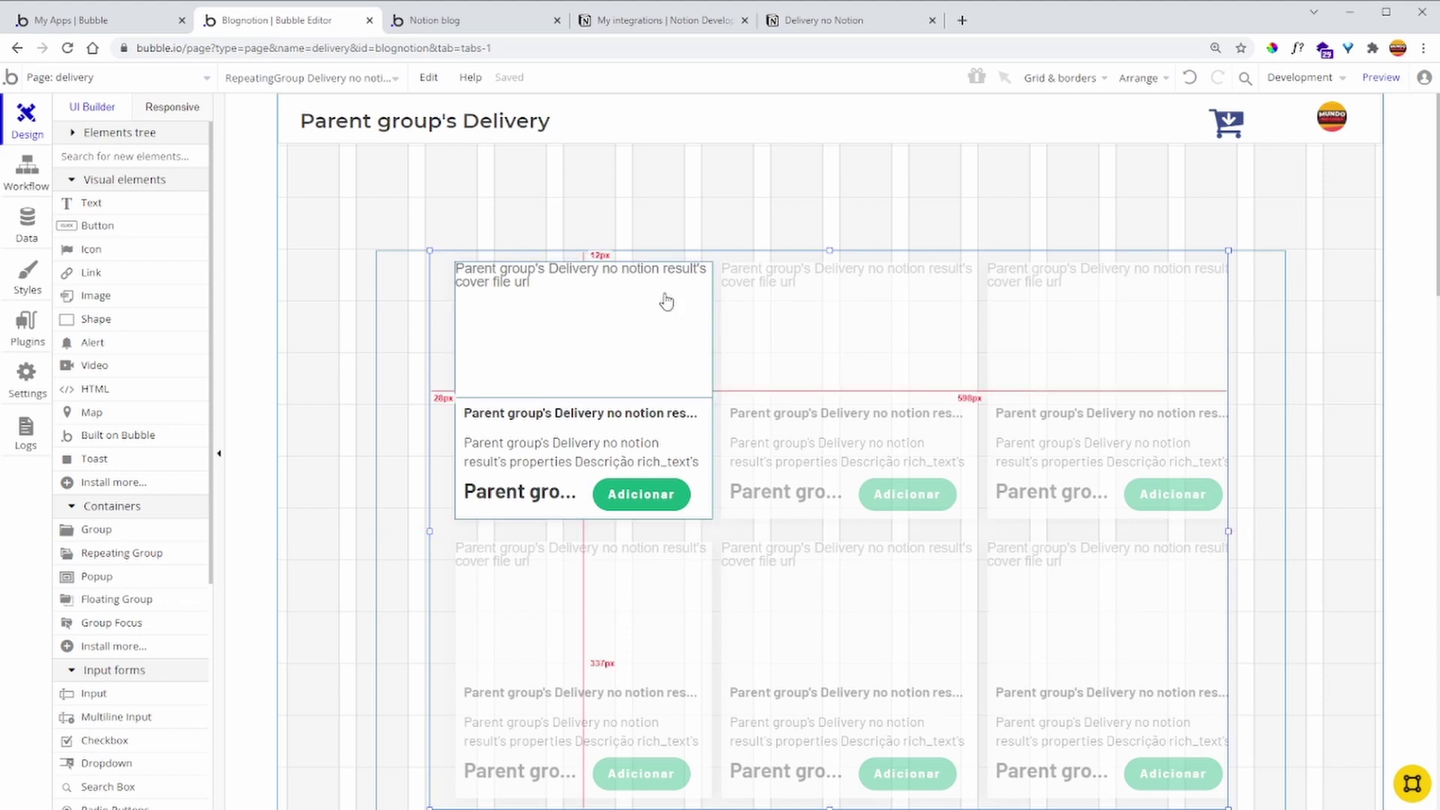
# Compare the Delivotion gallery on the Notion page with the title and product cards on the running delivery page
pyautogui.click(813, 28)
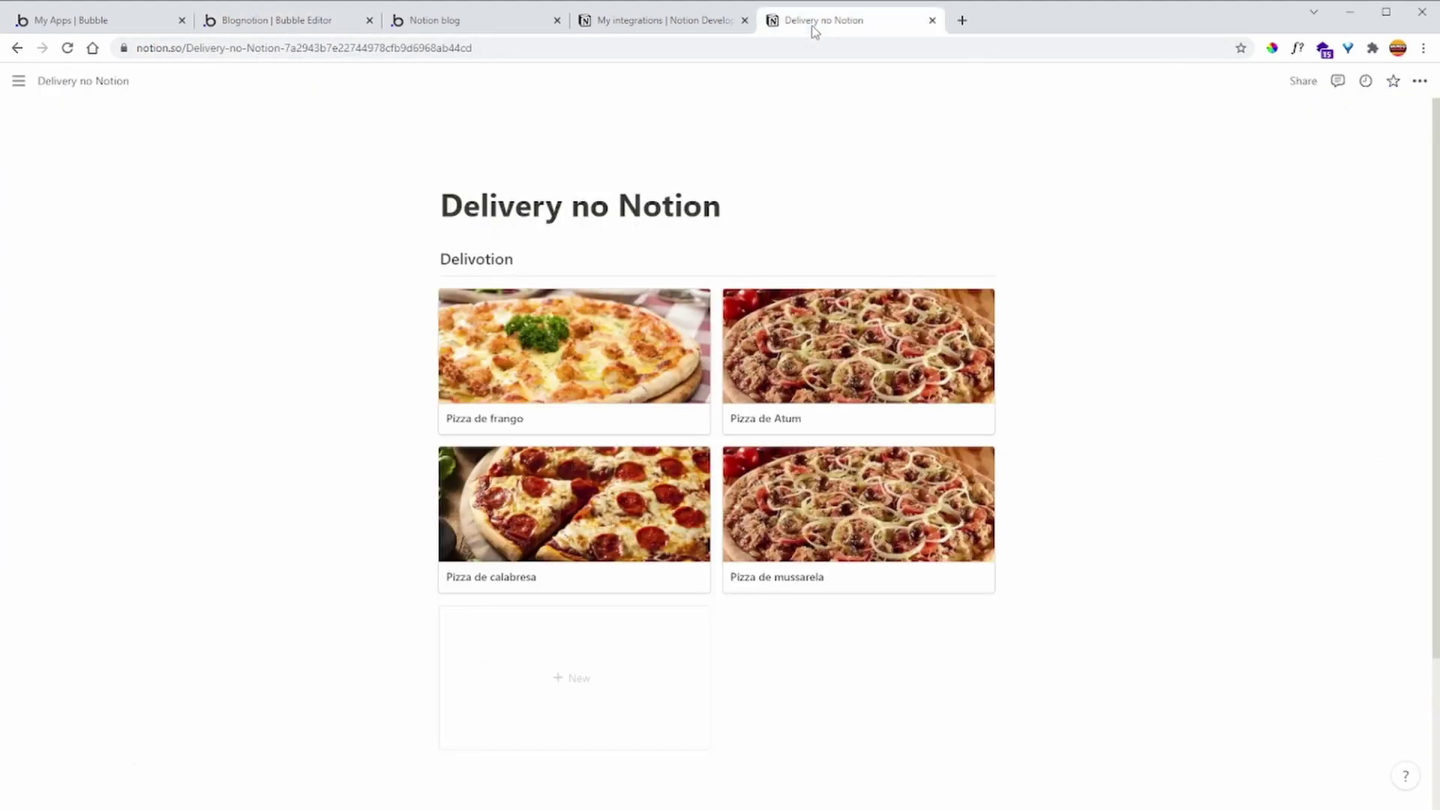
pyautogui.click(516, 28)
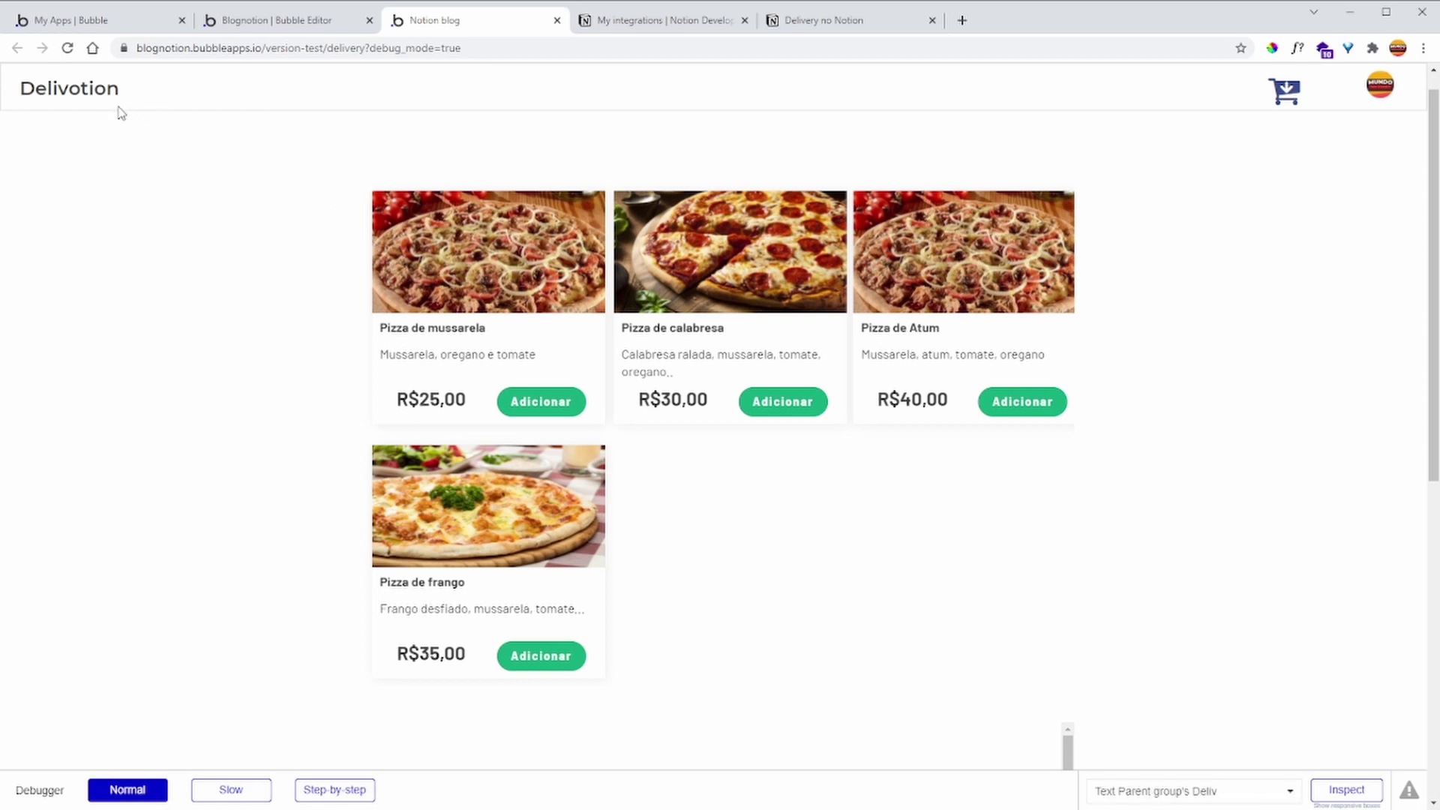
pyautogui.moveTo(129, 95)
pyautogui.mouseDown()
pyautogui.moveTo(18, 90)
pyautogui.moveTo(143, 94)
pyautogui.mouseUp()
pyautogui.click(157, 180)
pyautogui.click(234, 175)
pyautogui.click(643, 23)
pyautogui.click(787, 21)
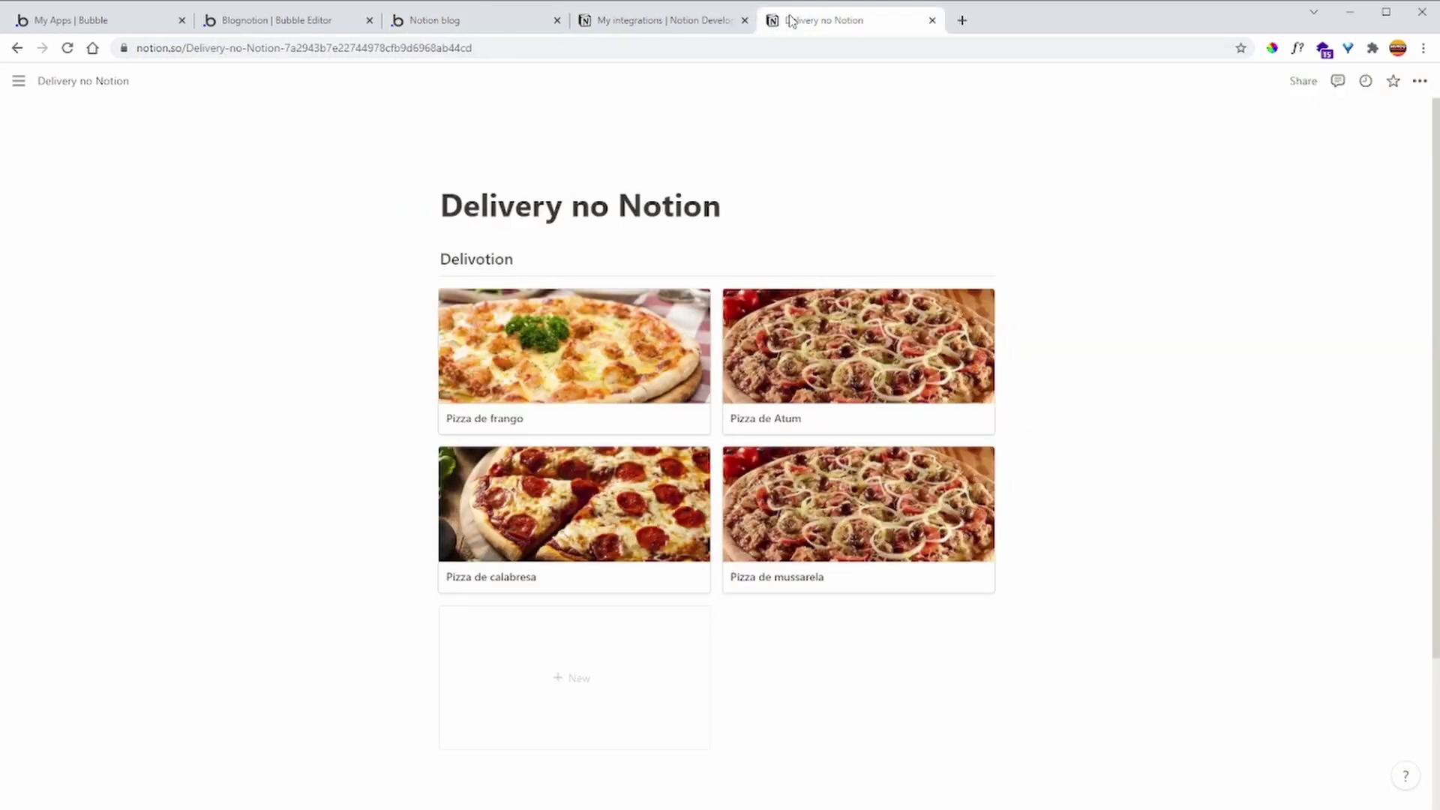